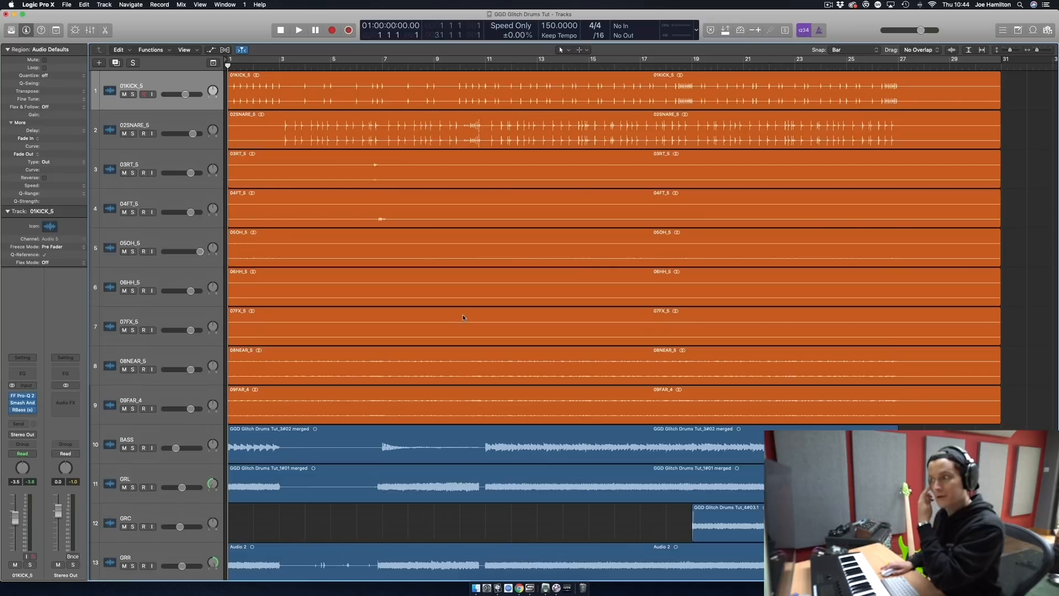
Select the nine drum tracks and set the 05OH_5 channel's level to 4.5 dB in the mixer.
shift+click(157, 397)
key(x)
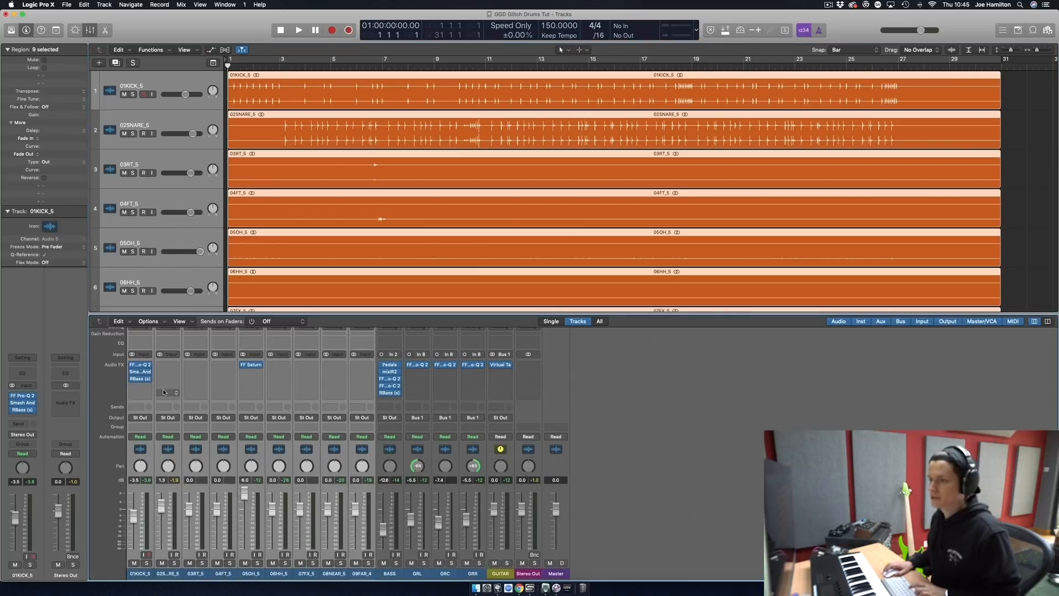
click(667, 486)
click(251, 575)
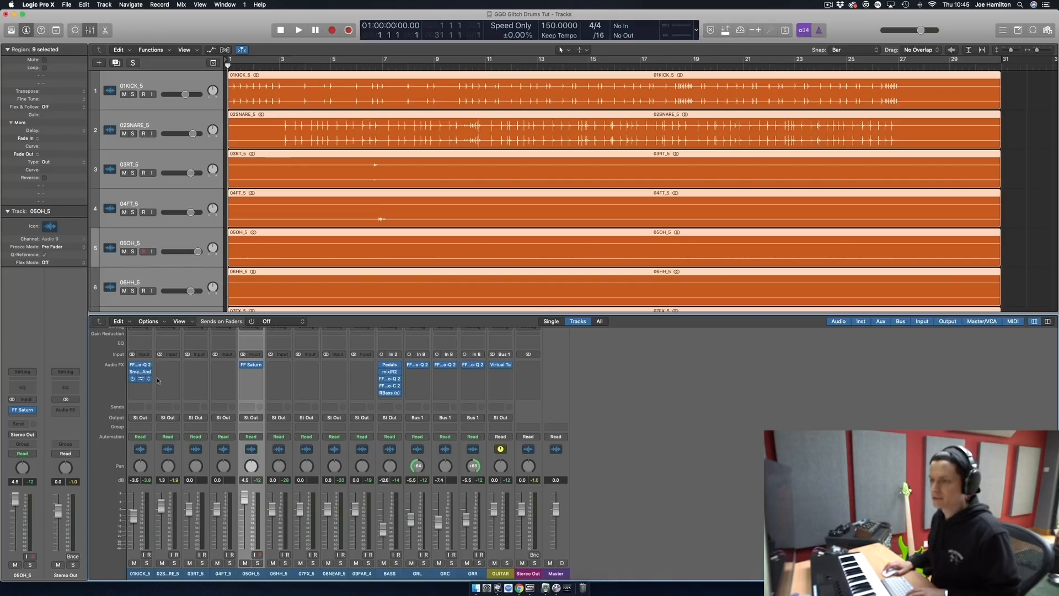
key(x)
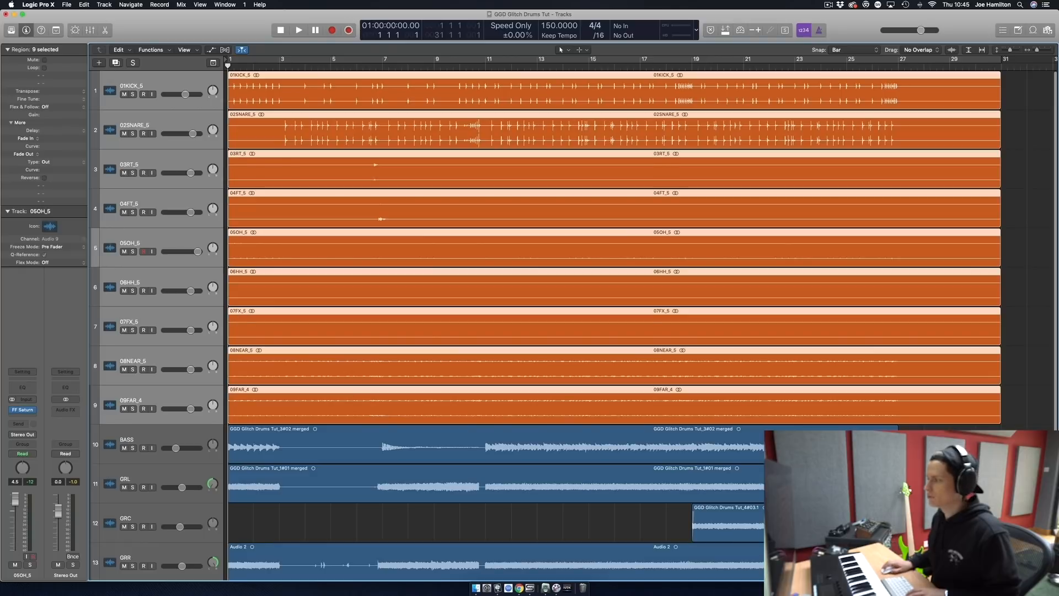
Play the arrangement from the start and lower the 01KICK_5 track's volume to -4.5 dB.
key(alt+shift+d)
key(super+Down)
scroll(574, 325, up, 2)
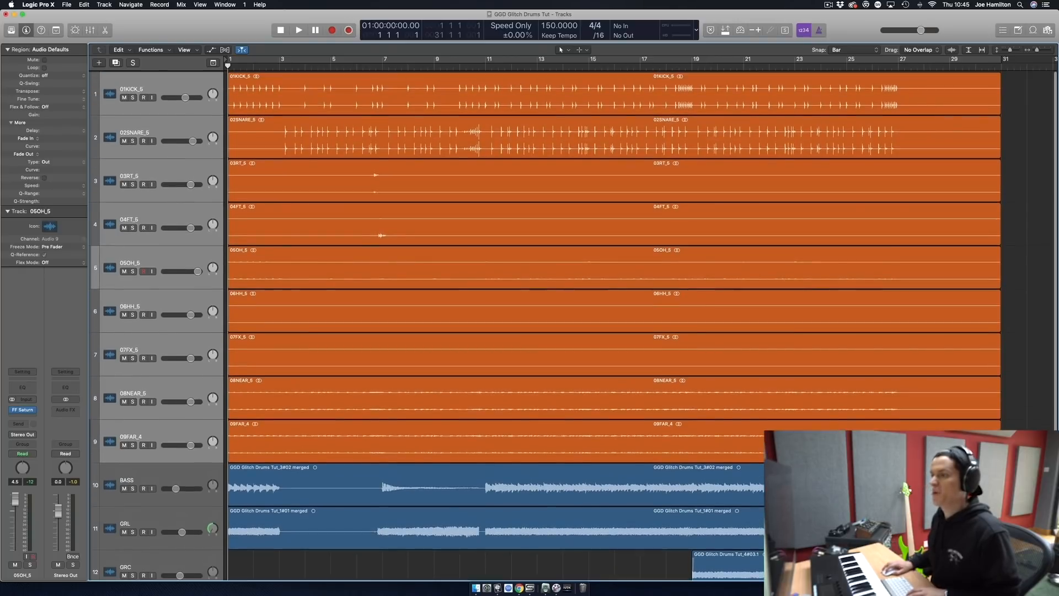
key(super+Right)
key(super+Up)
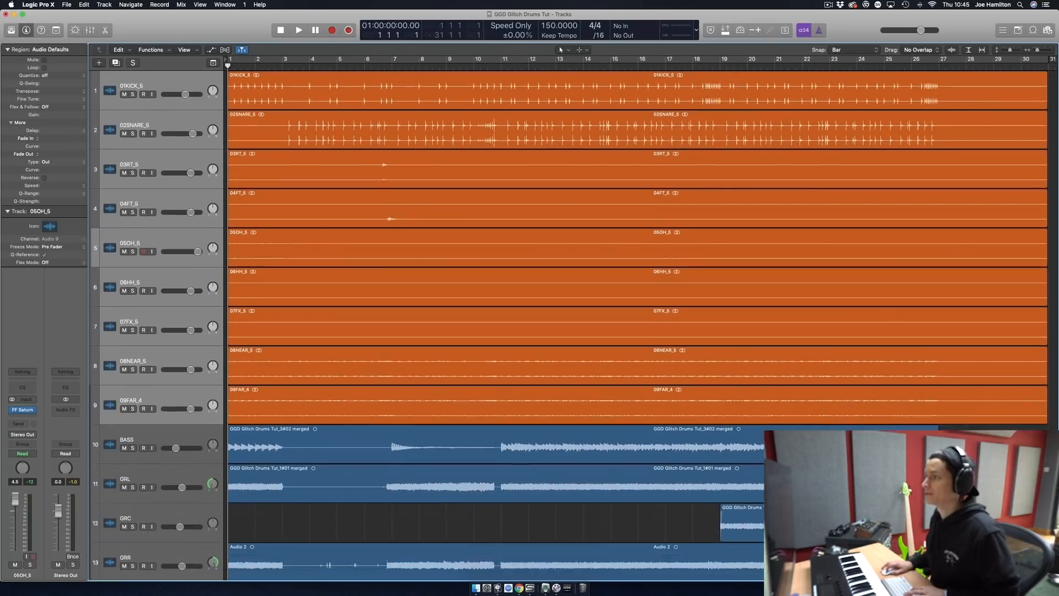
key(super+Left)
key(space)
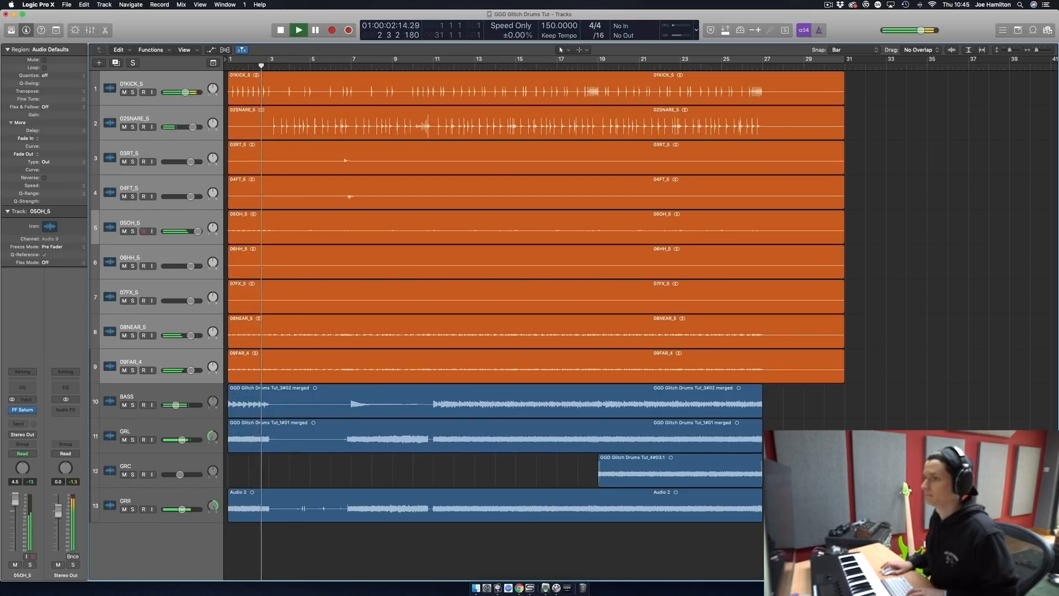
click(185, 93)
drag(185, 92, 184, 92)
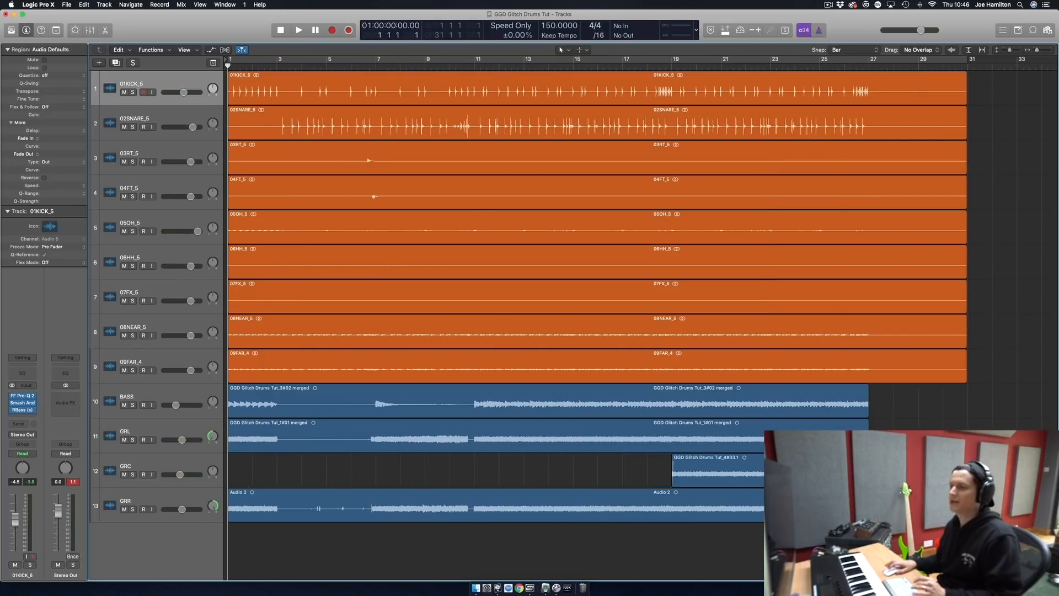
Place the playhead at bar 3, clear the marquee selection and examine the drum regions from bar 3 onwards.
scroll(640, 298, right, 5)
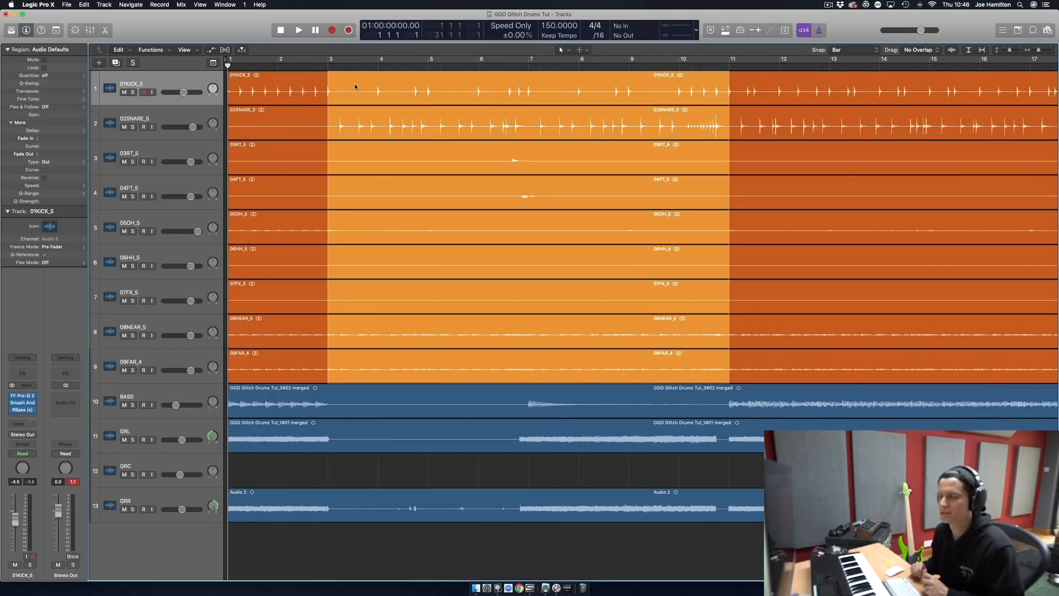
click(328, 65)
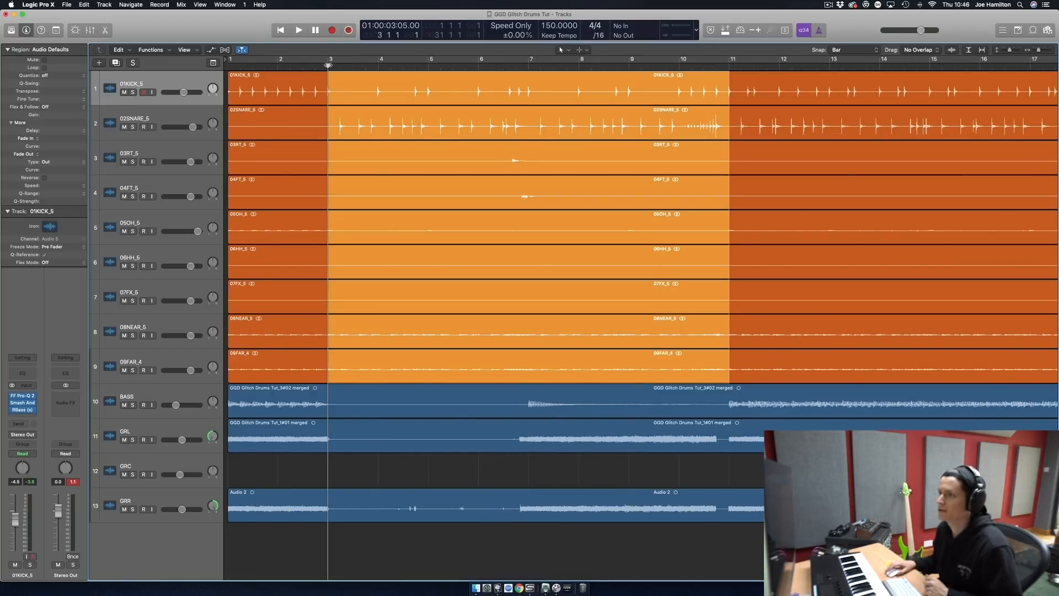
click(382, 266)
scroll(382, 265, right, 2)
scroll(382, 266, right, 1)
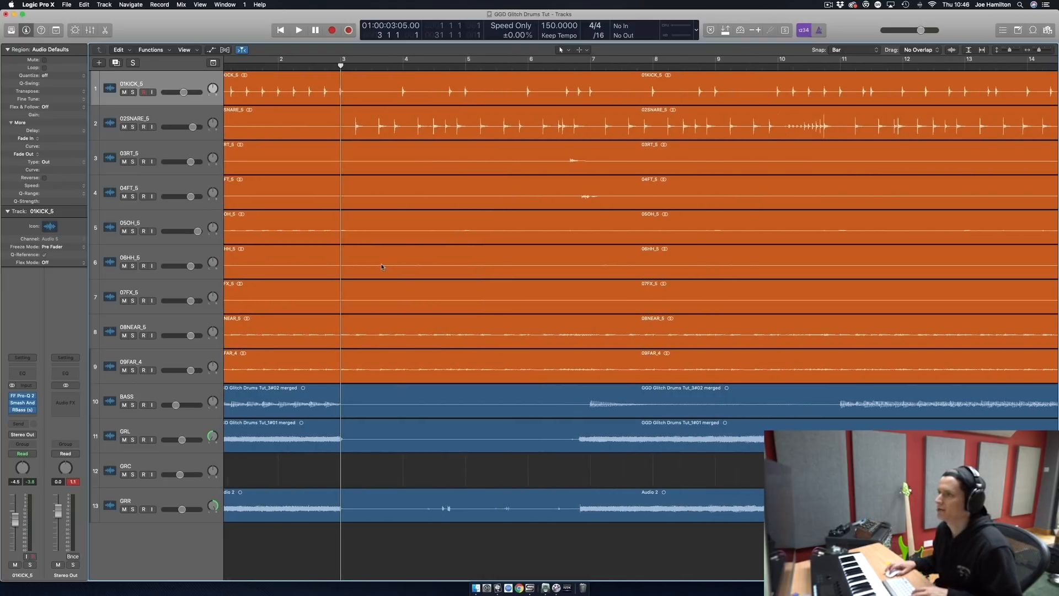
scroll(374, 259, down, 2)
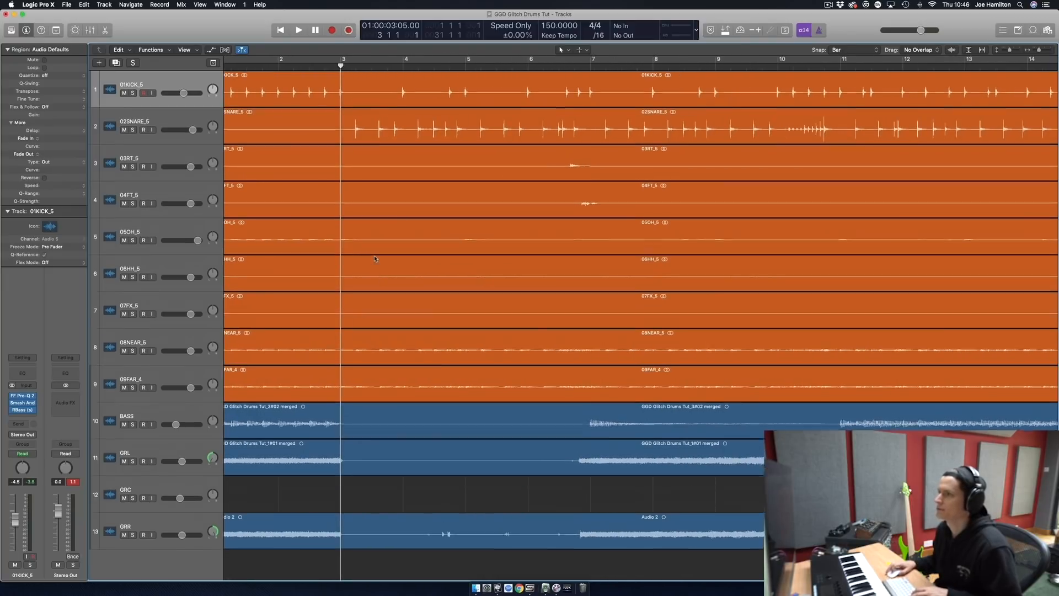
scroll(374, 259, right, 1)
scroll(374, 258, up, 1)
scroll(374, 258, right, 1)
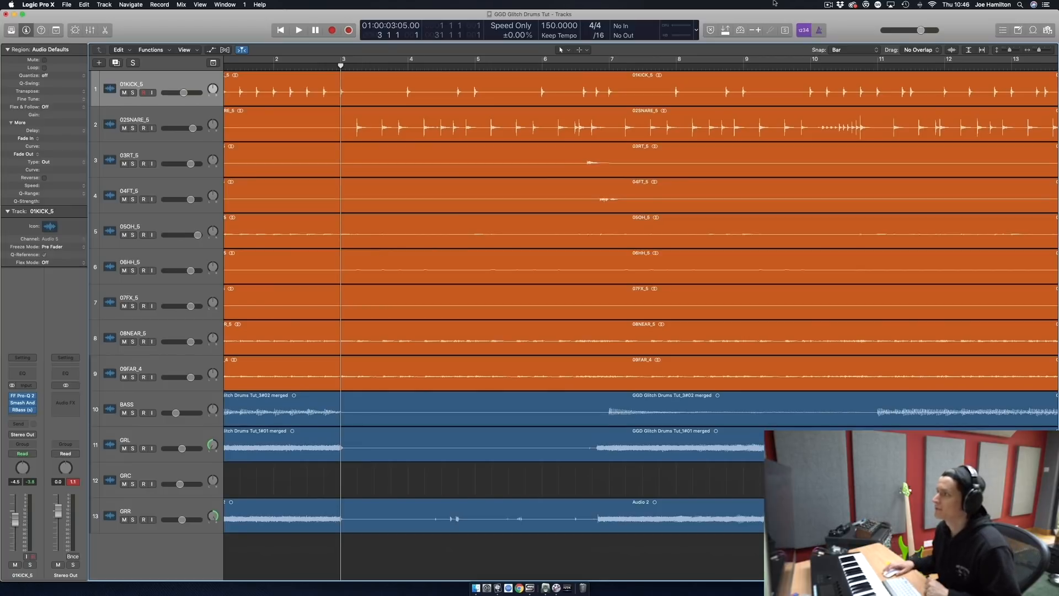
Group the nine drum tracks from 01KICK_5 to 09FAR_4 into a summing track stack.
click(148, 80)
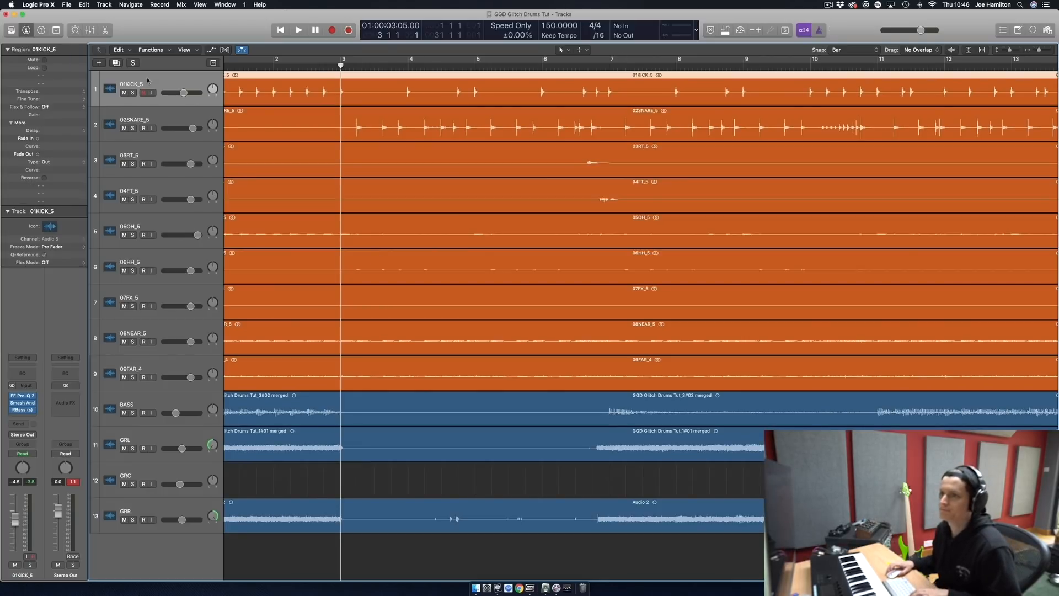
shift+click(157, 371)
right_click(180, 364)
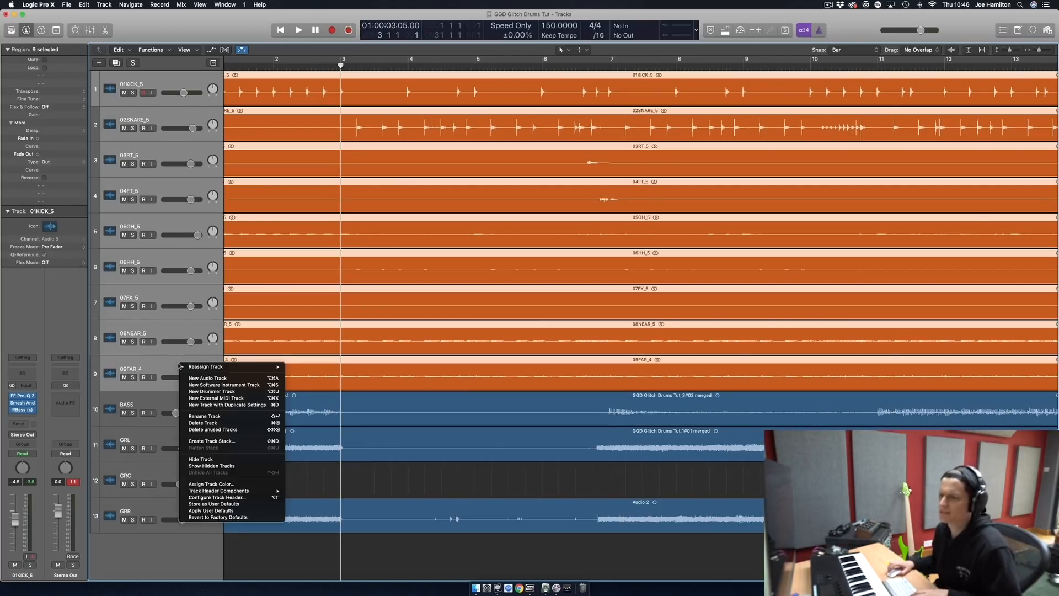
click(212, 441)
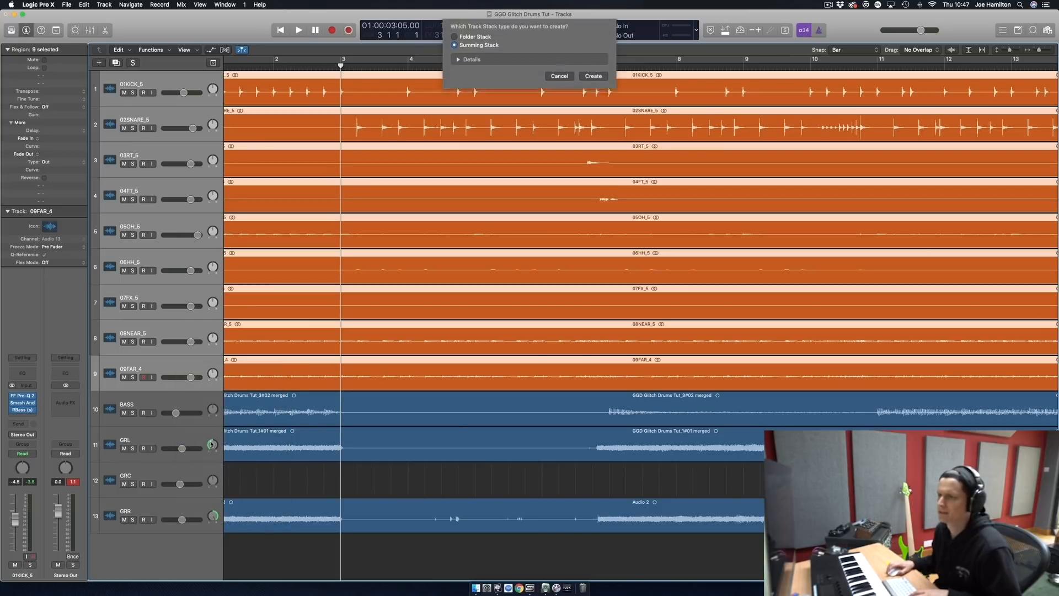
click(586, 81)
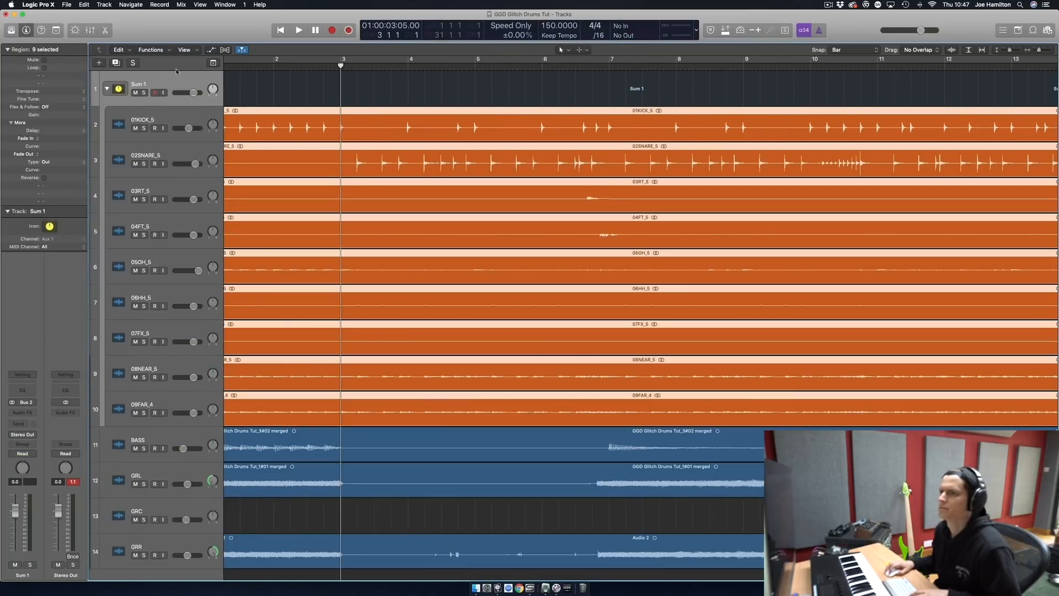
Collapse and expand the drum summing stack, and check its channel routing in the mixer.
click(107, 90)
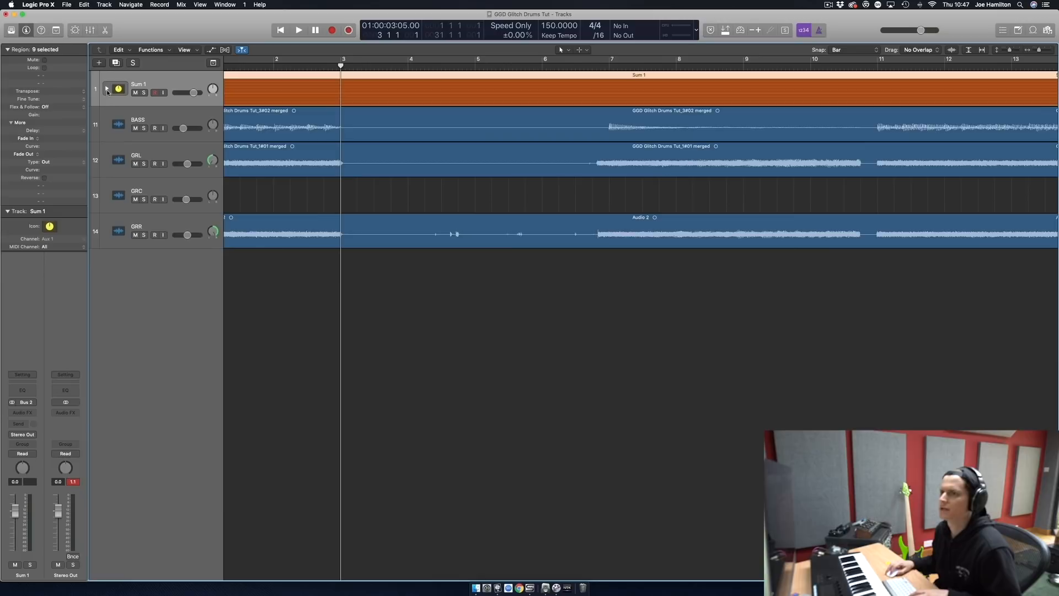
click(269, 81)
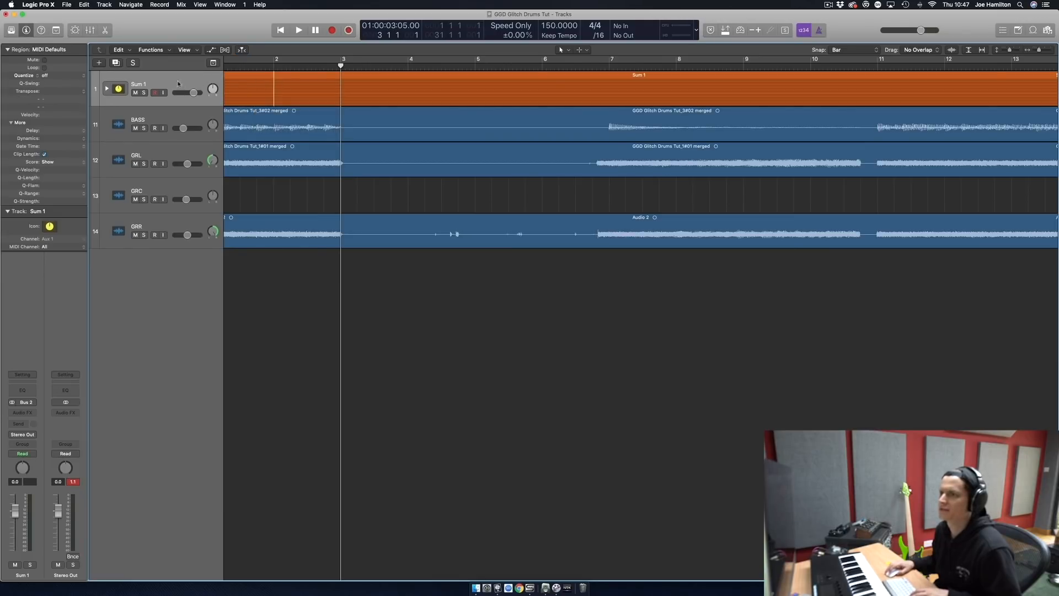
click(274, 65)
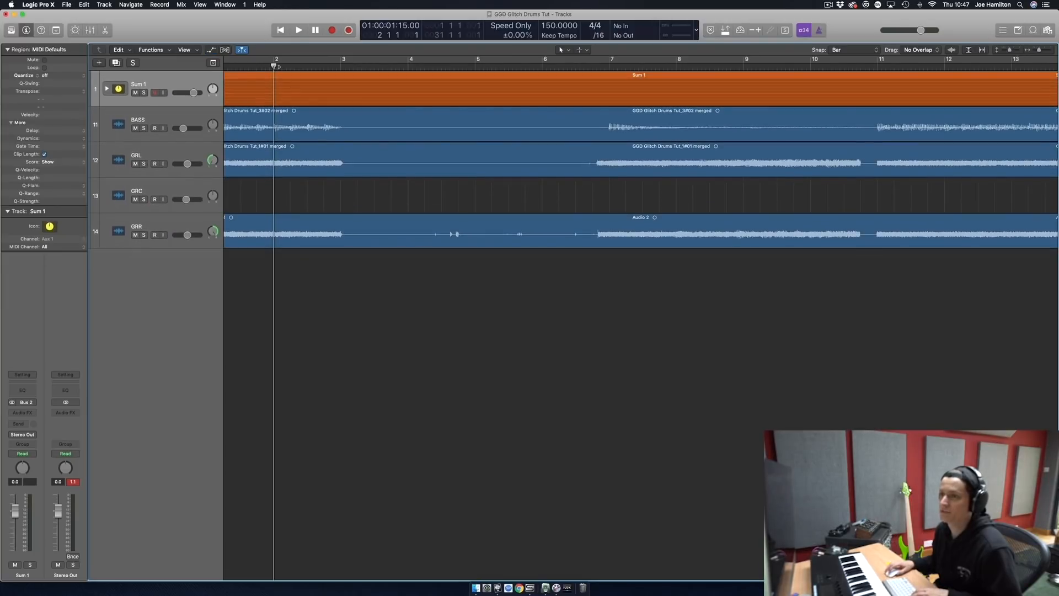
click(106, 89)
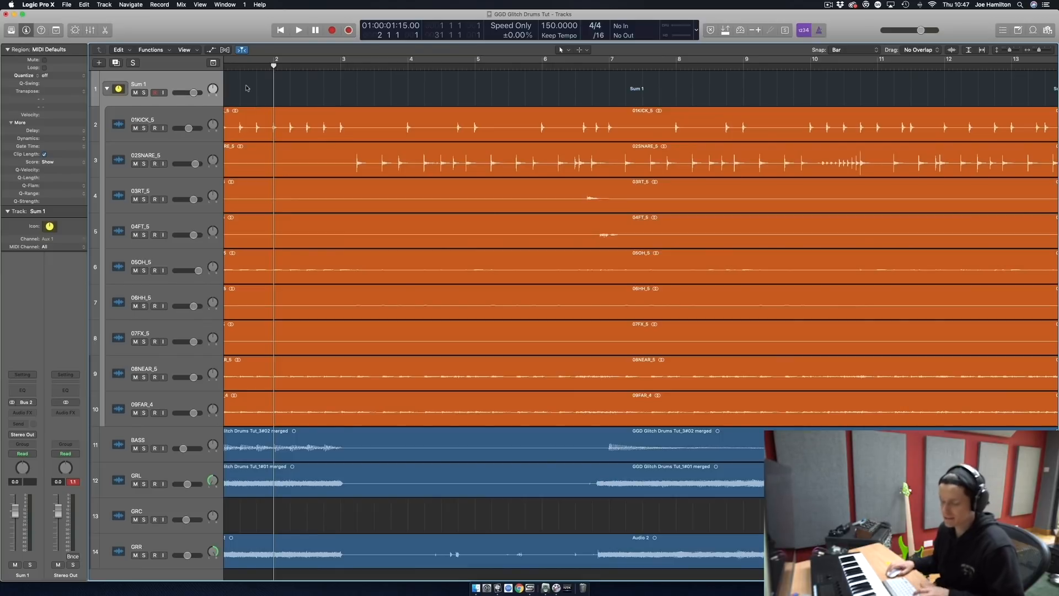
key(x)
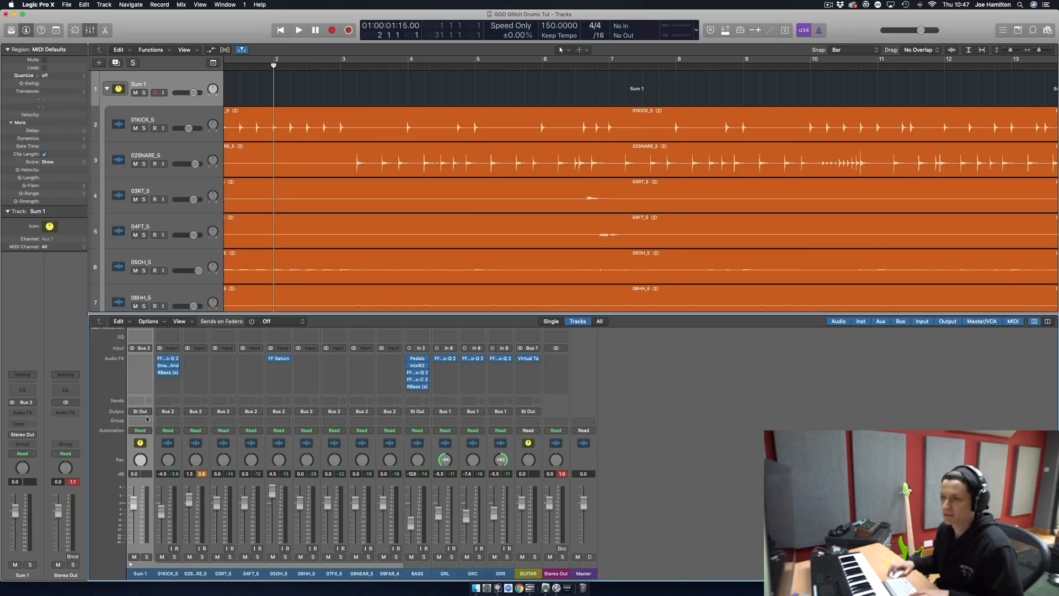
key(x)
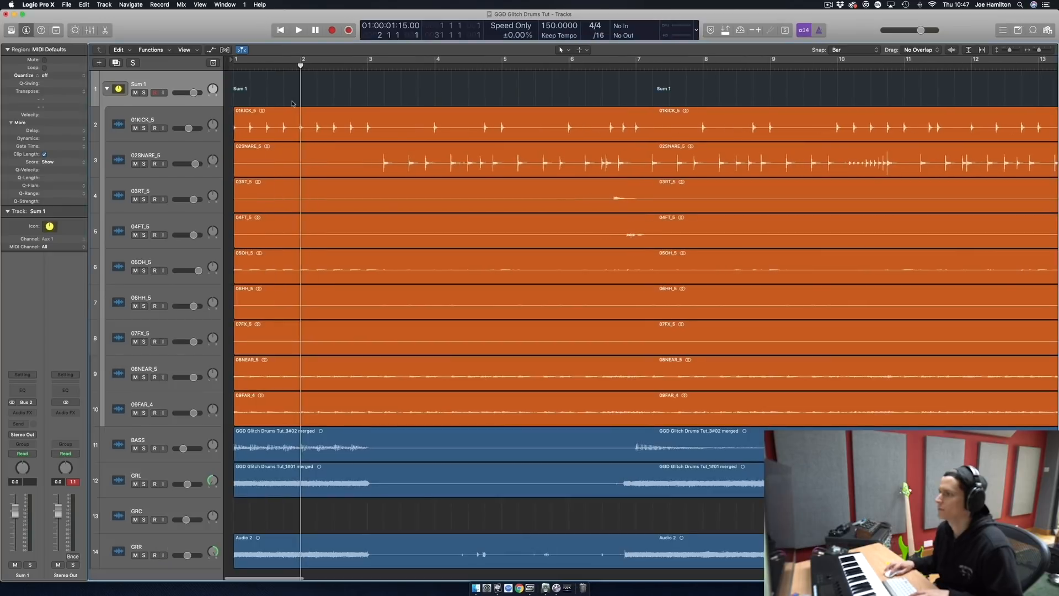
Place the playhead at bar 3 and split the regions of all nine drum tracks at bars 3 and 8.
click(356, 69)
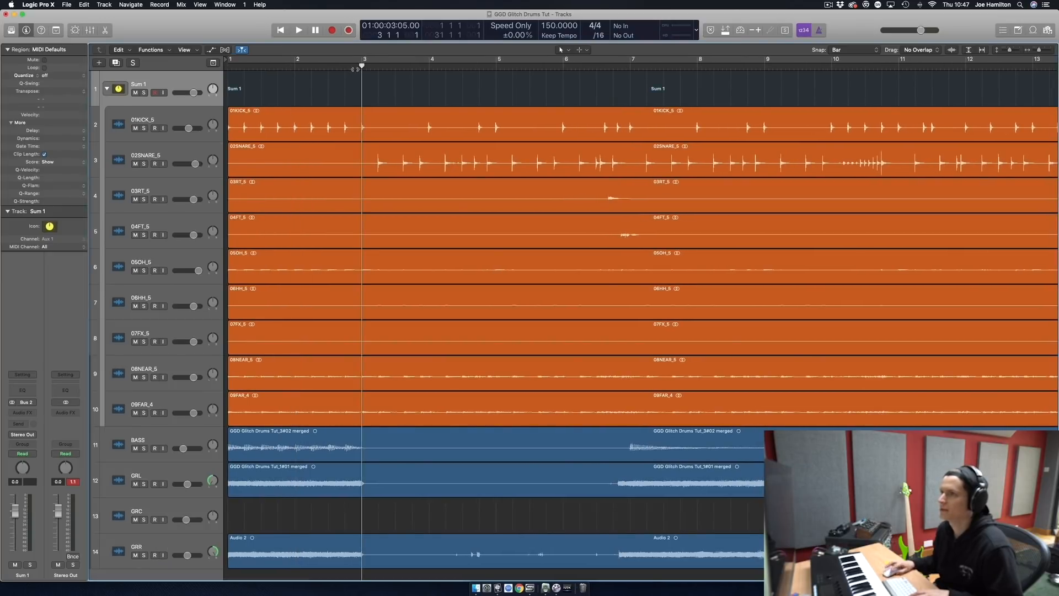
key(super+Right)
key(super+Right)
key(super+Right)
key(super+Right)
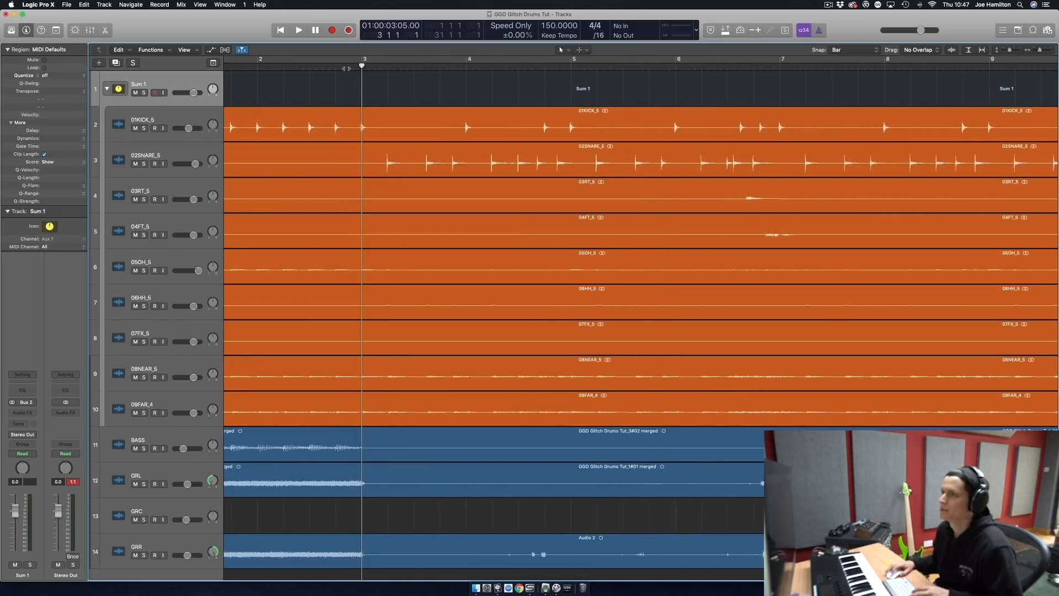
drag(364, 125, 923, 418)
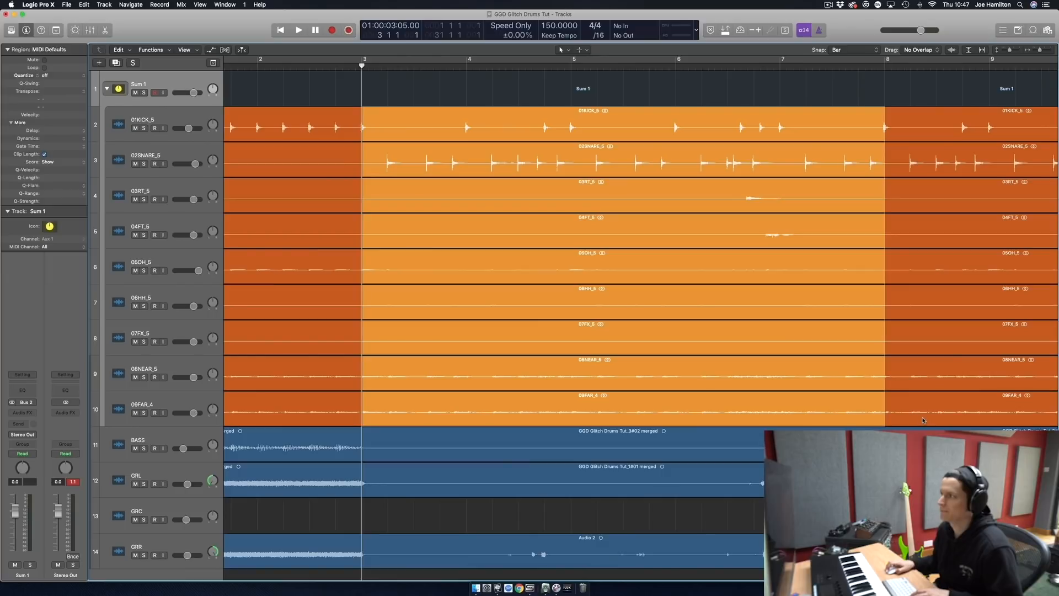
click(474, 122)
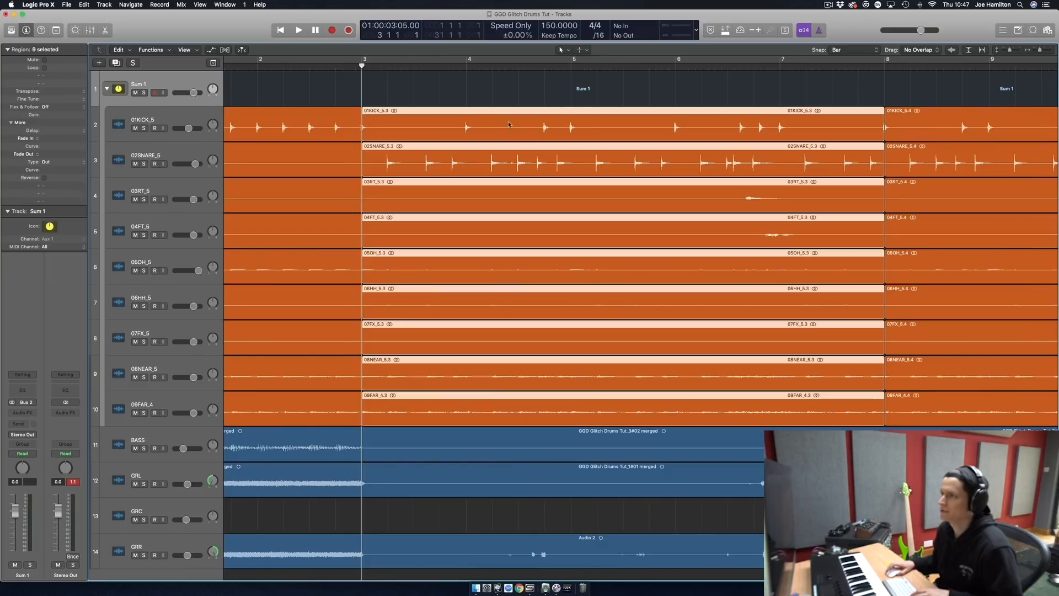
Undo the split of the drum regions and clear the marquee selection.
click(553, 83)
key(super+z)
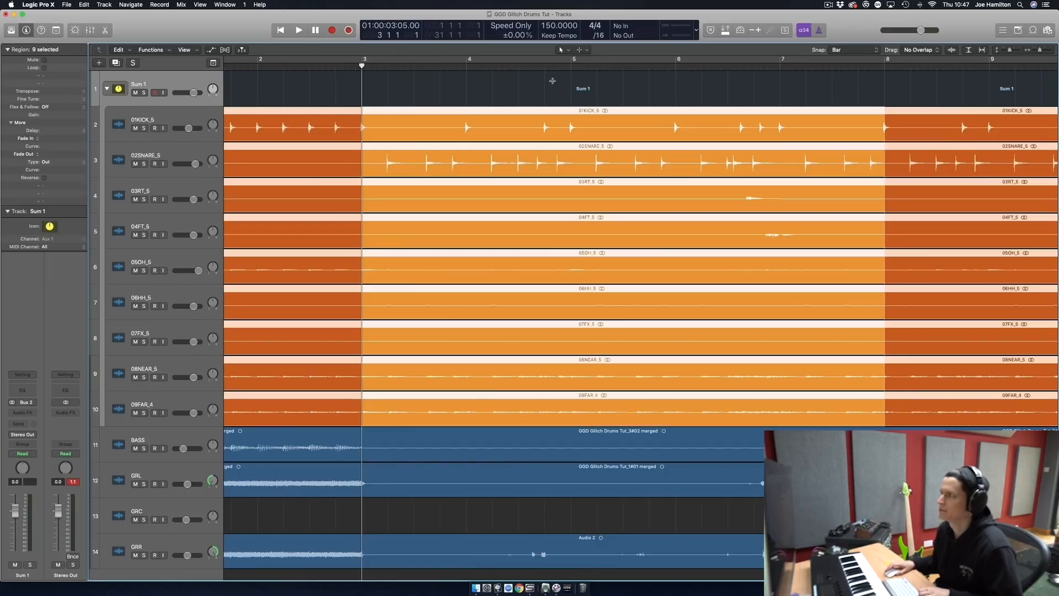
click(478, 82)
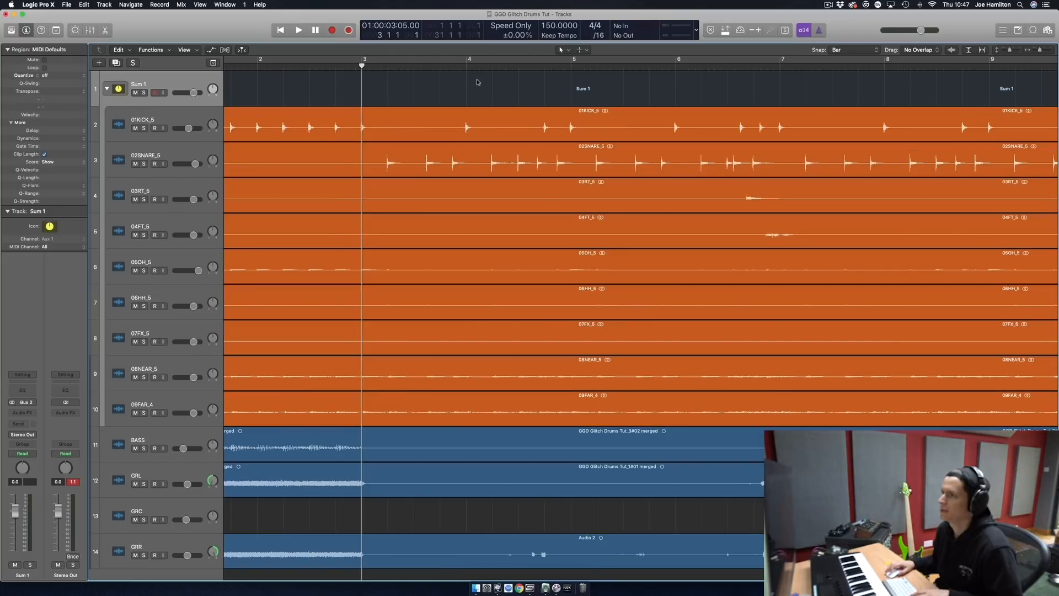
click(855, 51)
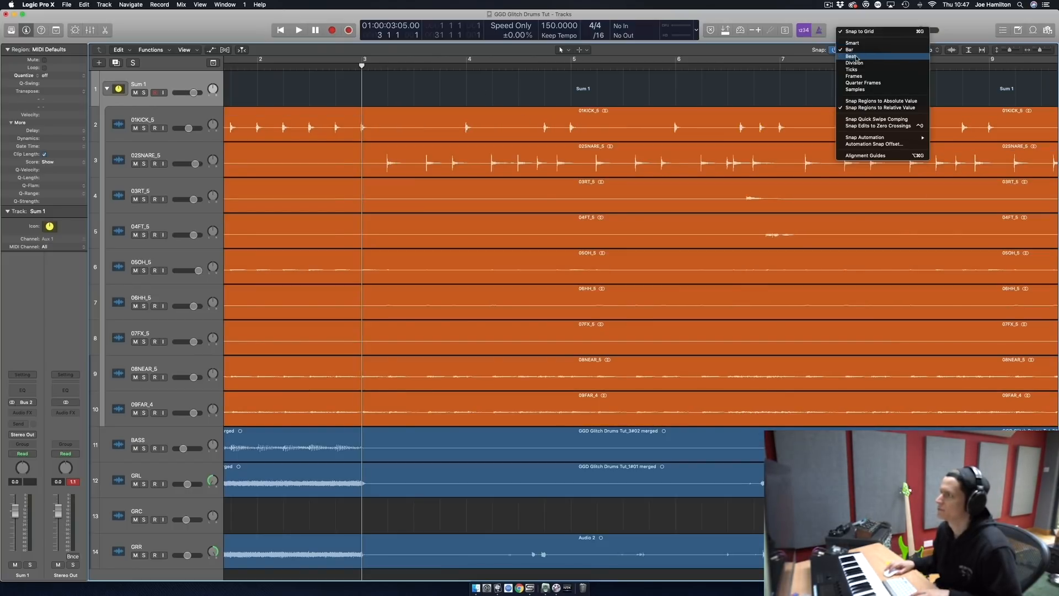
click(908, 102)
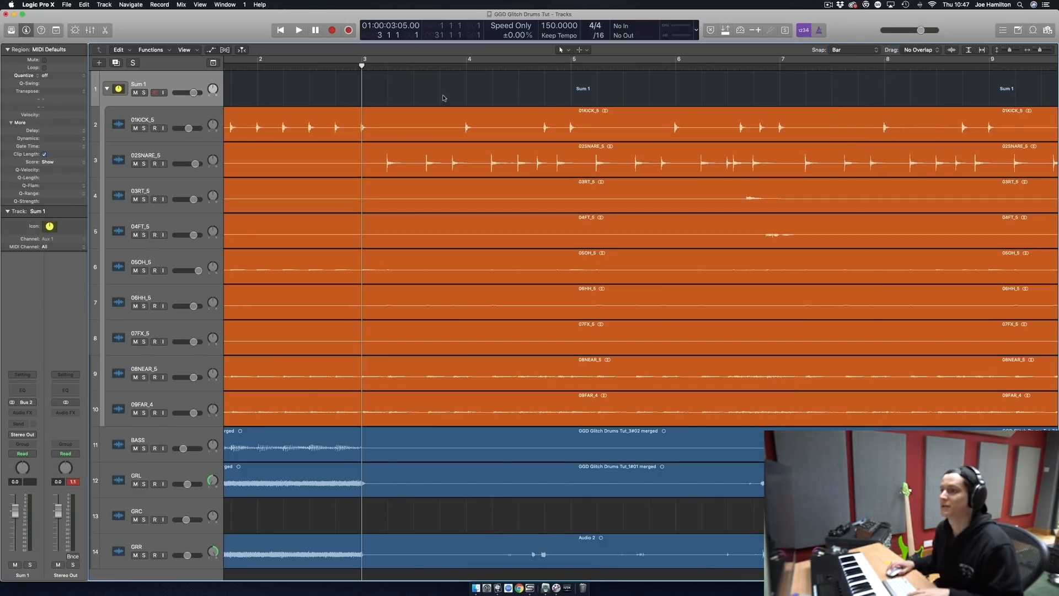
scroll(443, 99, right, 3)
scroll(438, 98, left, 3)
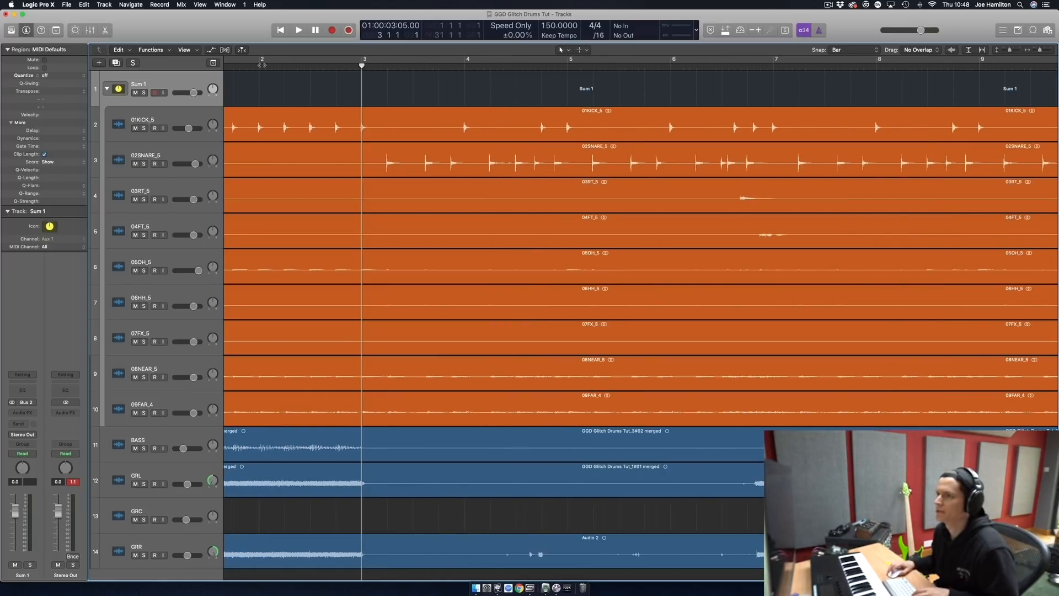
Play the section from bar 3 repeatedly to listen for the first snare hit.
key(space)
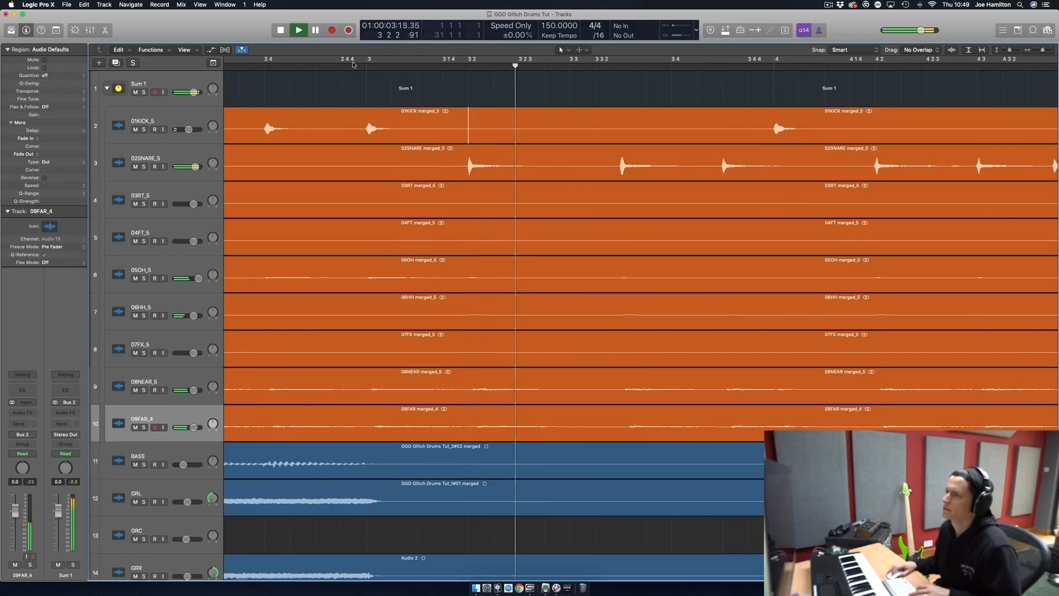
key(space)
click(362, 69)
key(space)
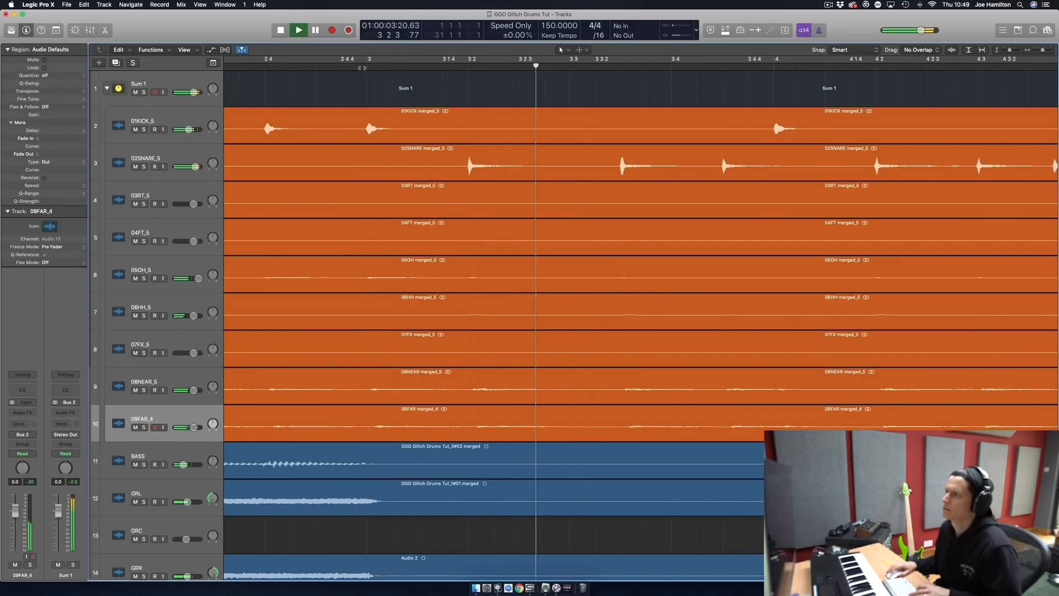
key(space)
Place the playhead on the snare hit at 3 2 1 1 and split out a sixteenth-note slice across all nine drum tracks.
click(468, 66)
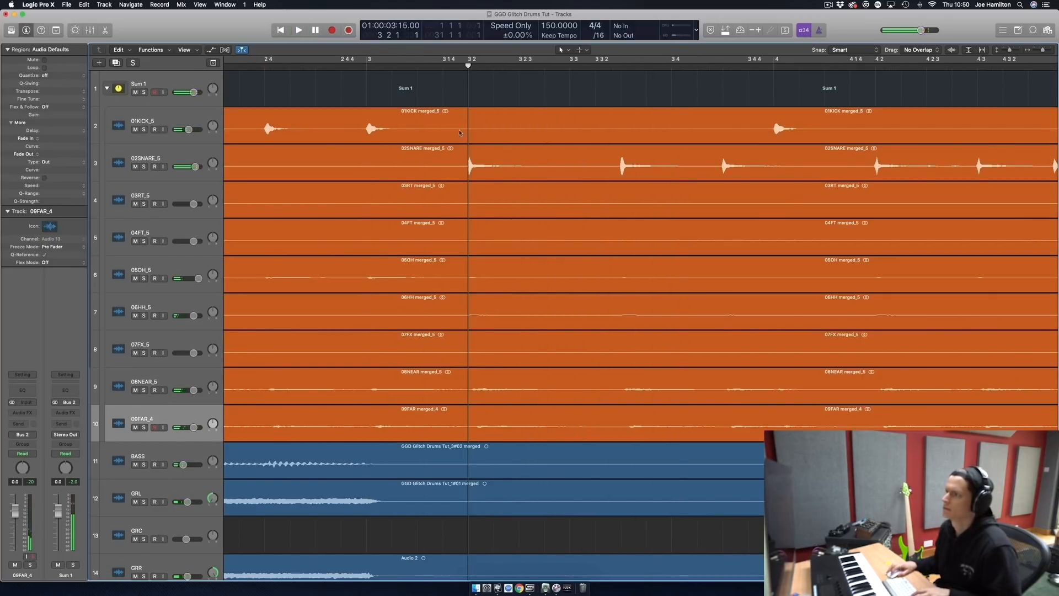
drag(469, 127, 498, 425)
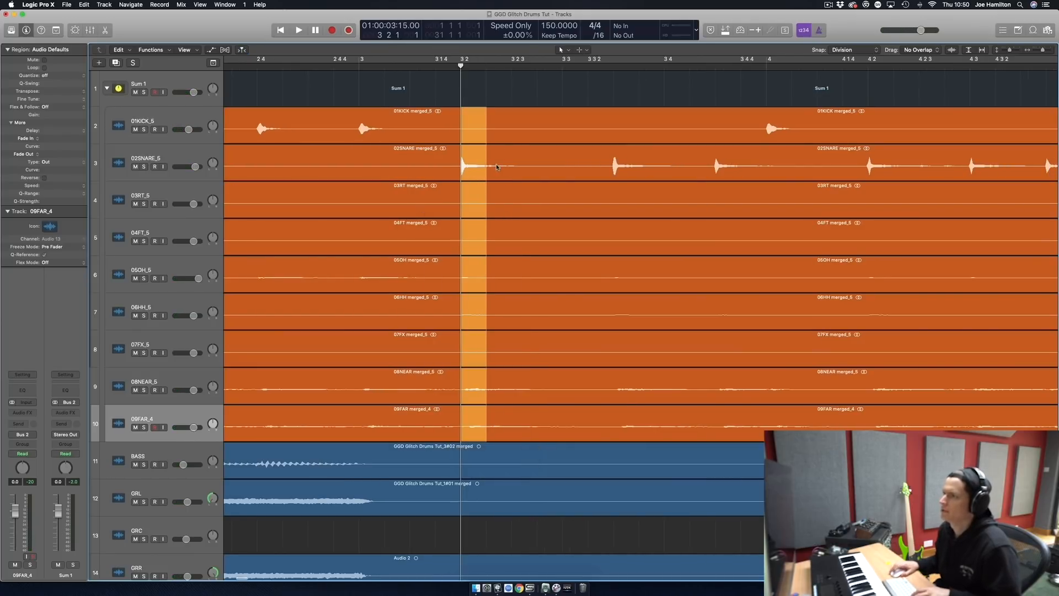
click(479, 132)
drag(477, 166, 480, 170)
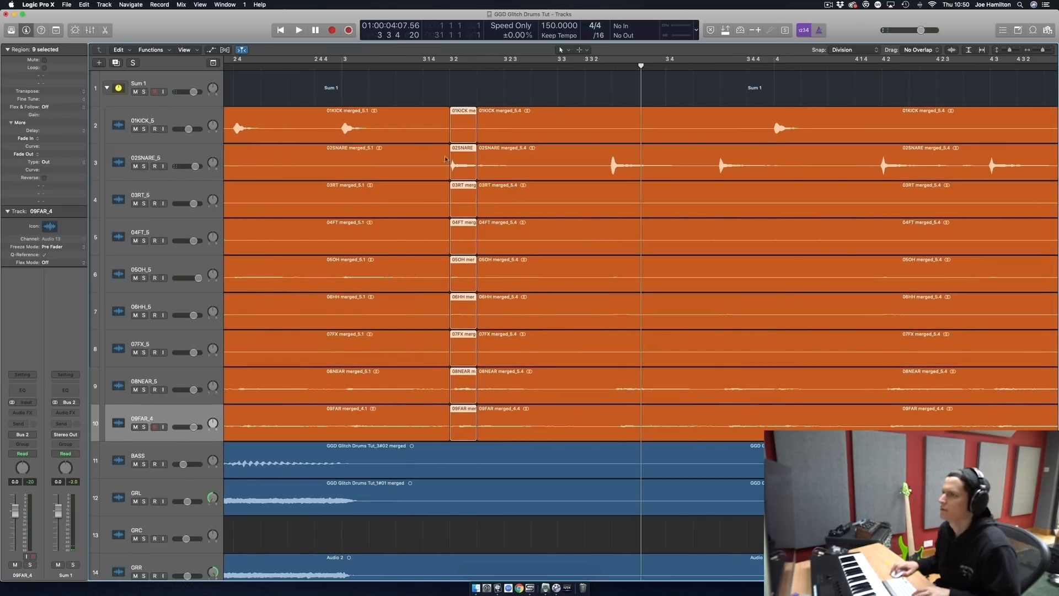
Try two consecutive copies of the snare slice shortly before beat 3 3, play the result and undo the copies.
key(space)
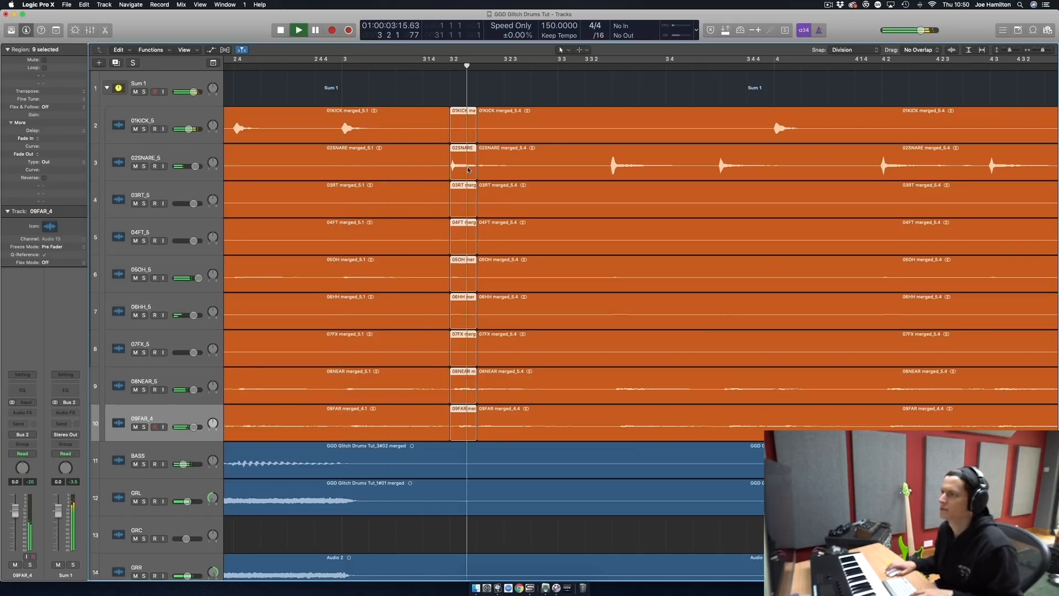
key(space)
drag(468, 169, 544, 165)
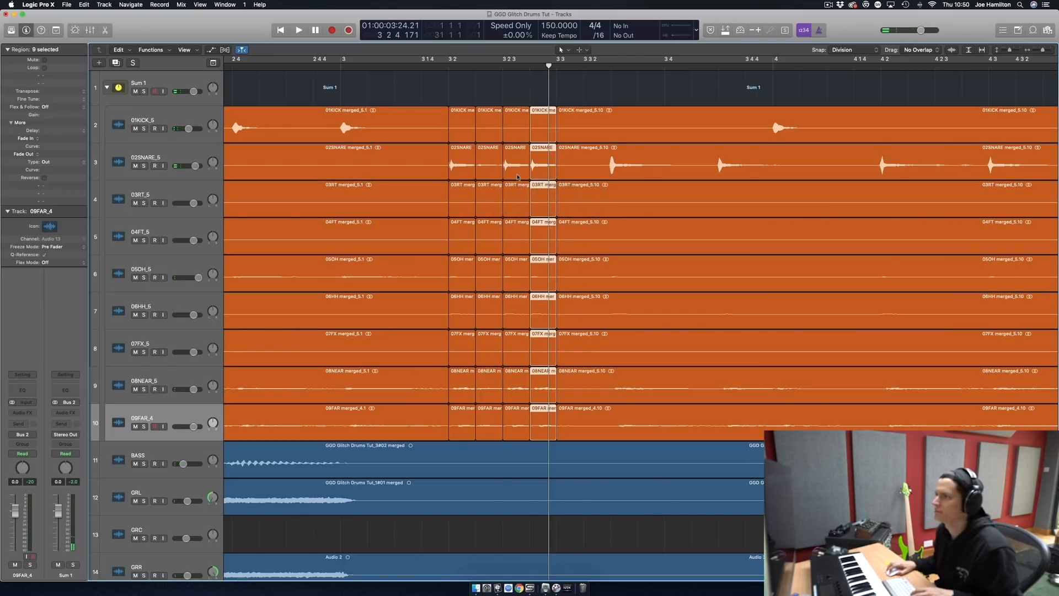
key(space)
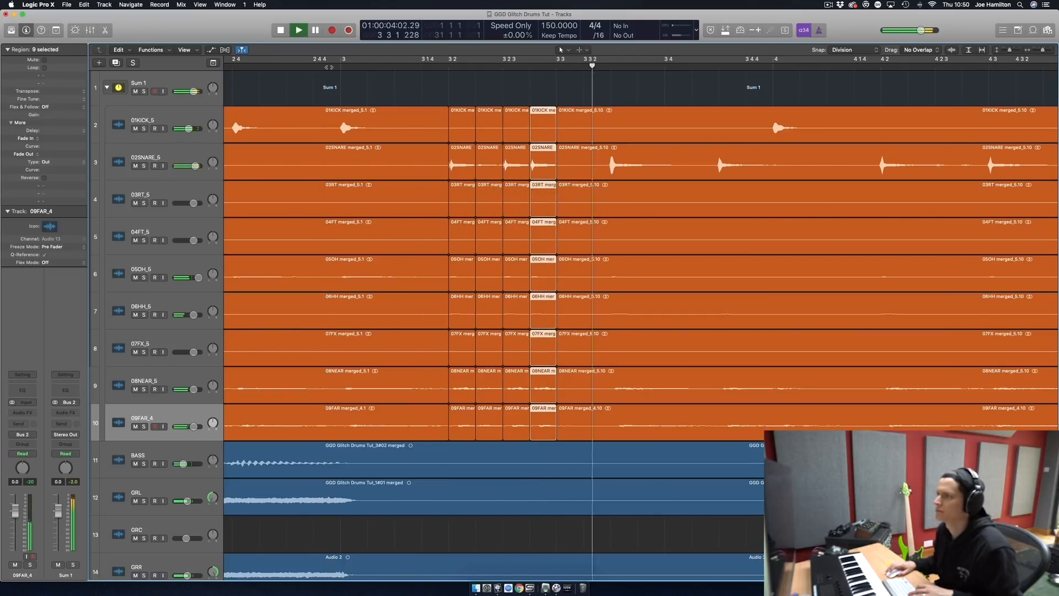
key(space)
key(super+z)
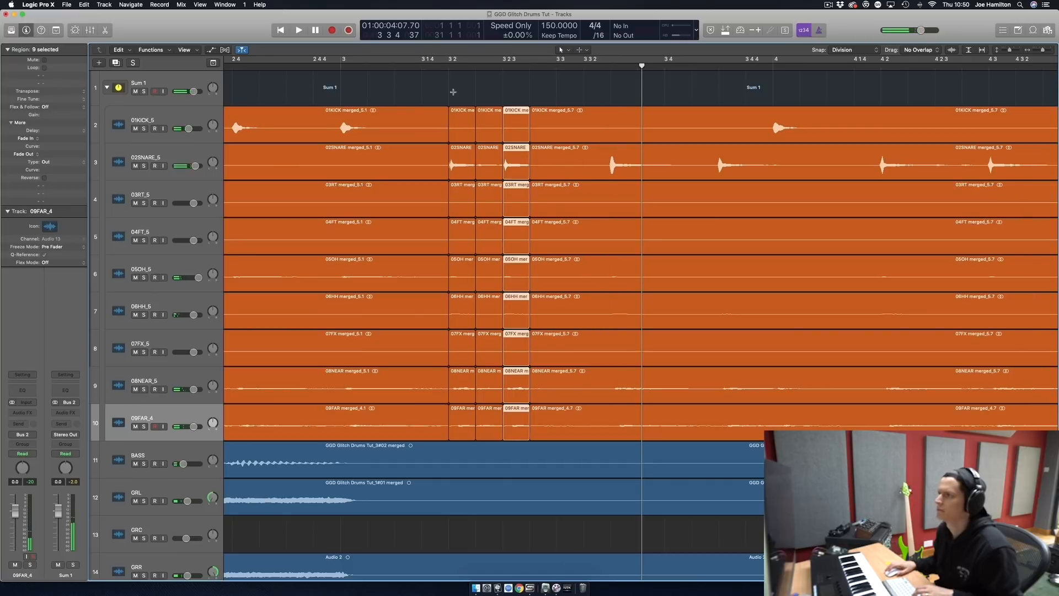
key(super+z)
key(super+z)
Copy the nine-track snare slice to 3 2 4 and again to beat 3 3, and play the section from bar 3.
drag(459, 167, 571, 167)
click(332, 68)
key(space)
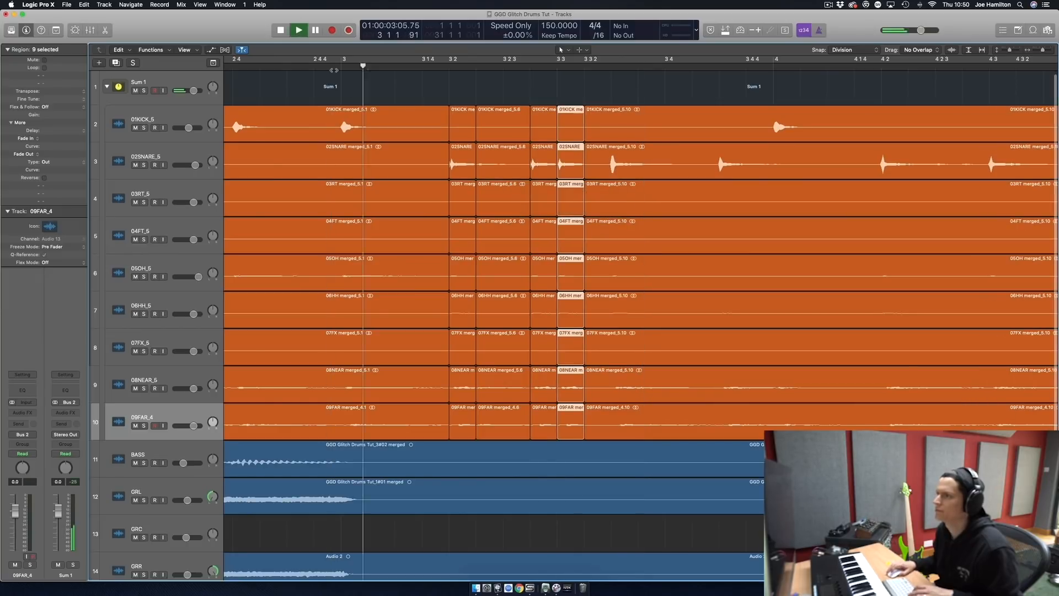
Delete the audio on all nine drum tracks from 3 3 2 to 3 3 4, directly after the last snare slice.
click(557, 84)
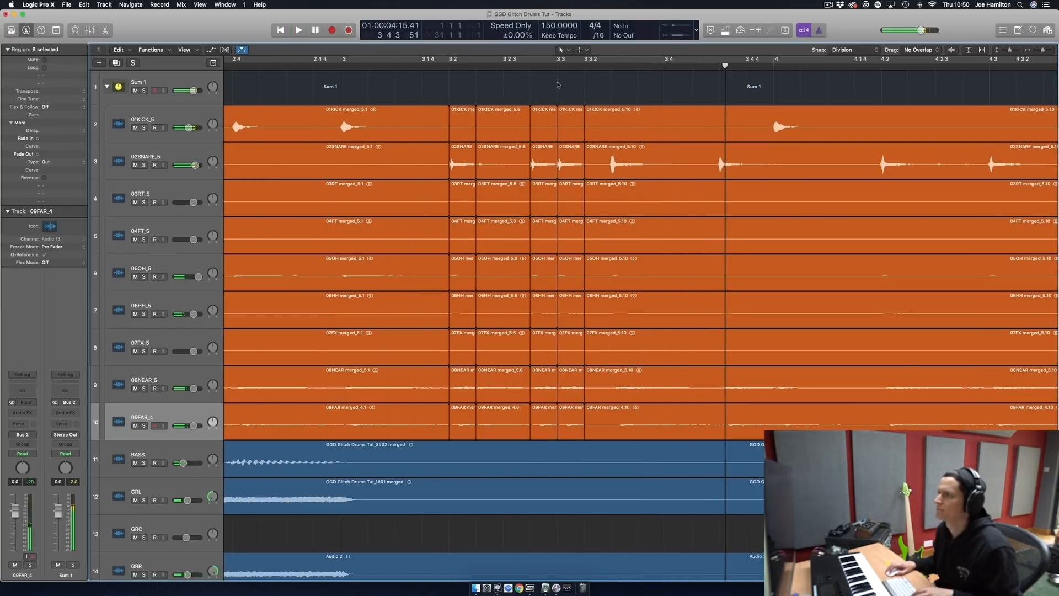
drag(639, 110, 591, 420)
key(Delete)
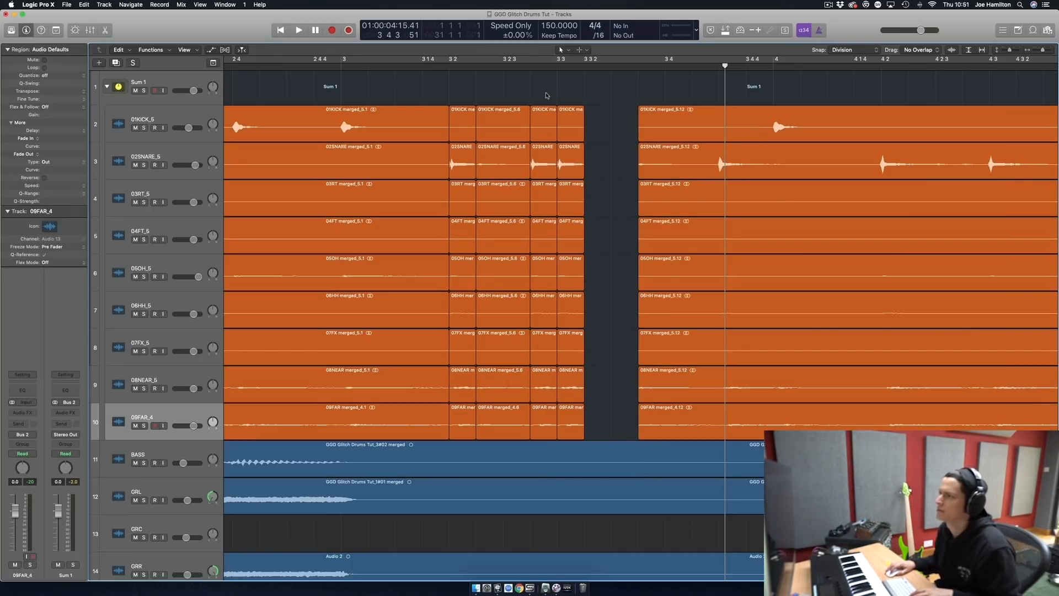
Lower the gain of the nine slices just before beat 3 3 to -6.4 dB, auditioning the change from bar 3.
drag(542, 98, 535, 420)
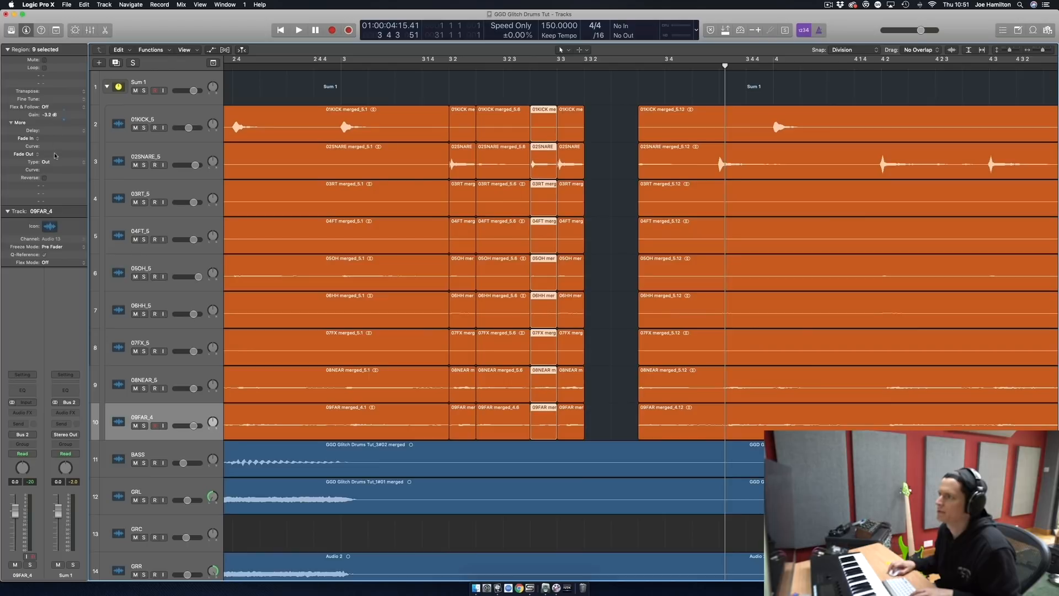
click(321, 90)
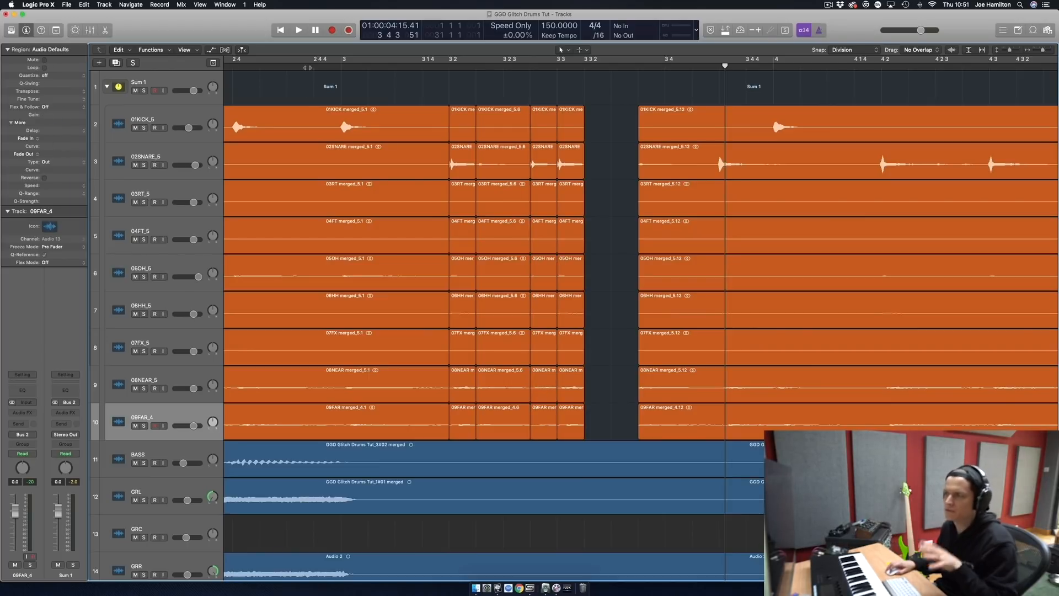
click(307, 65)
key(space)
key(space)
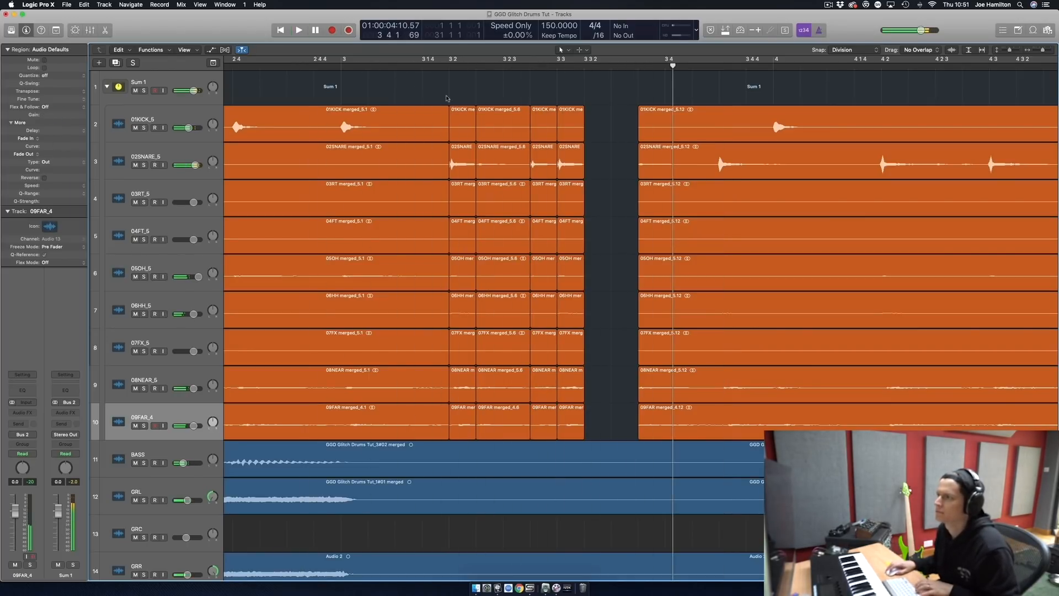
drag(543, 93, 541, 424)
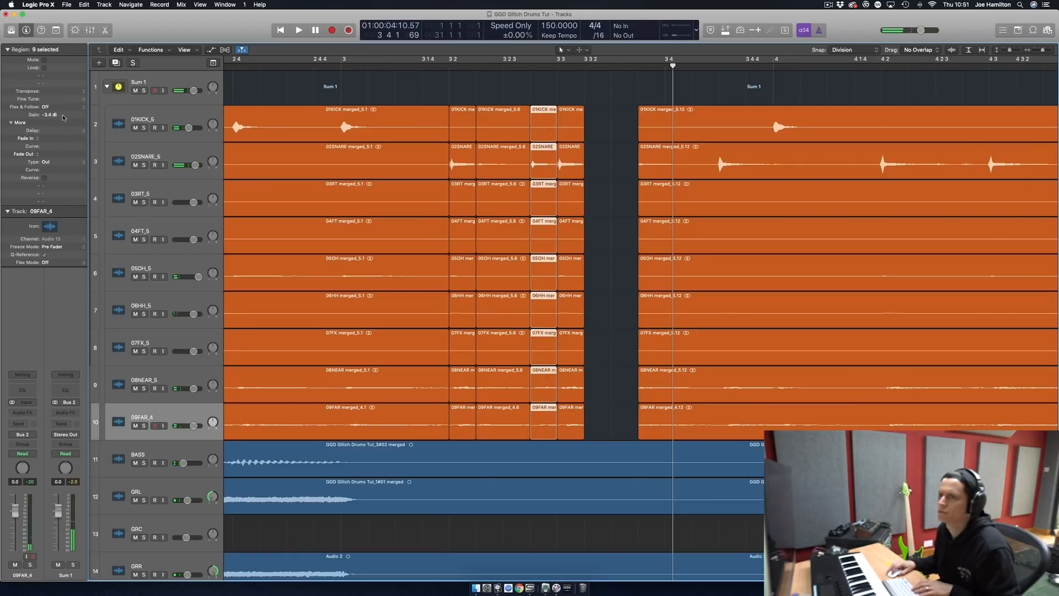
key(space)
click(339, 69)
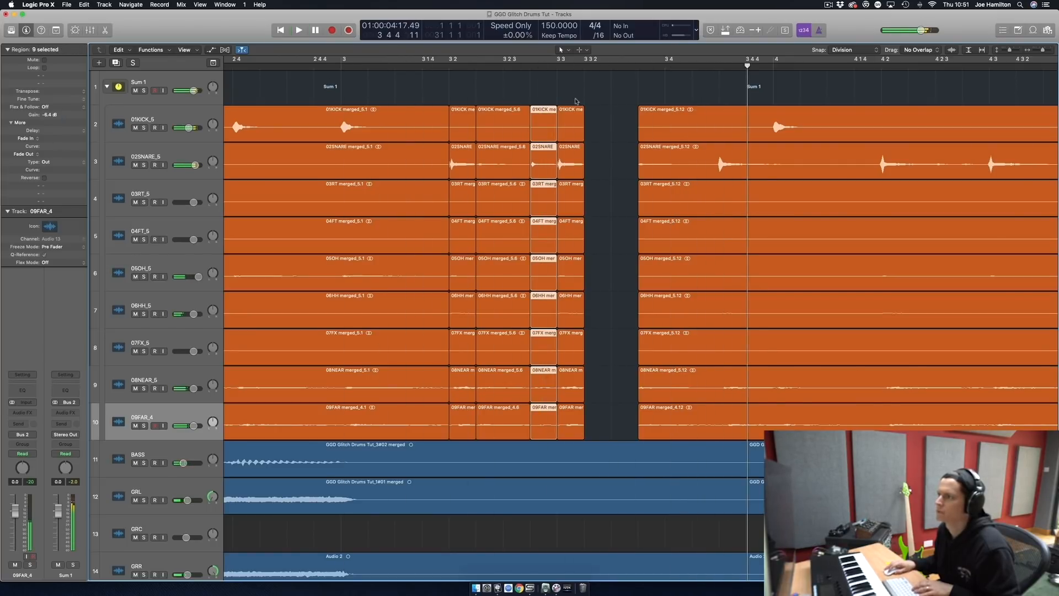
Raise the gain of the nine slices at beat 3 3 to +2.4 dB and play the section from bar 3.
drag(575, 101, 573, 439)
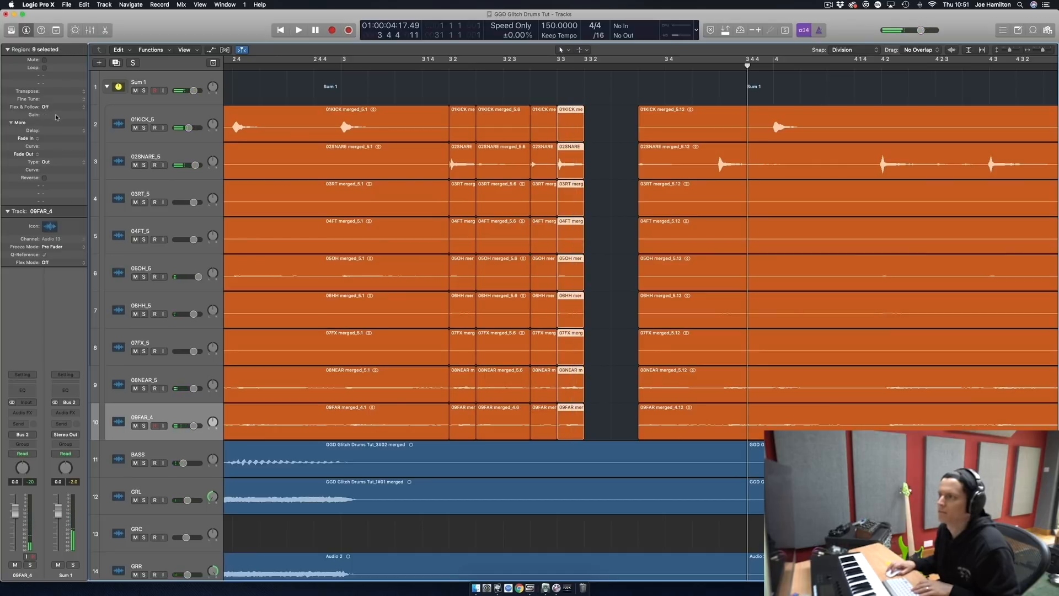
click(331, 68)
key(space)
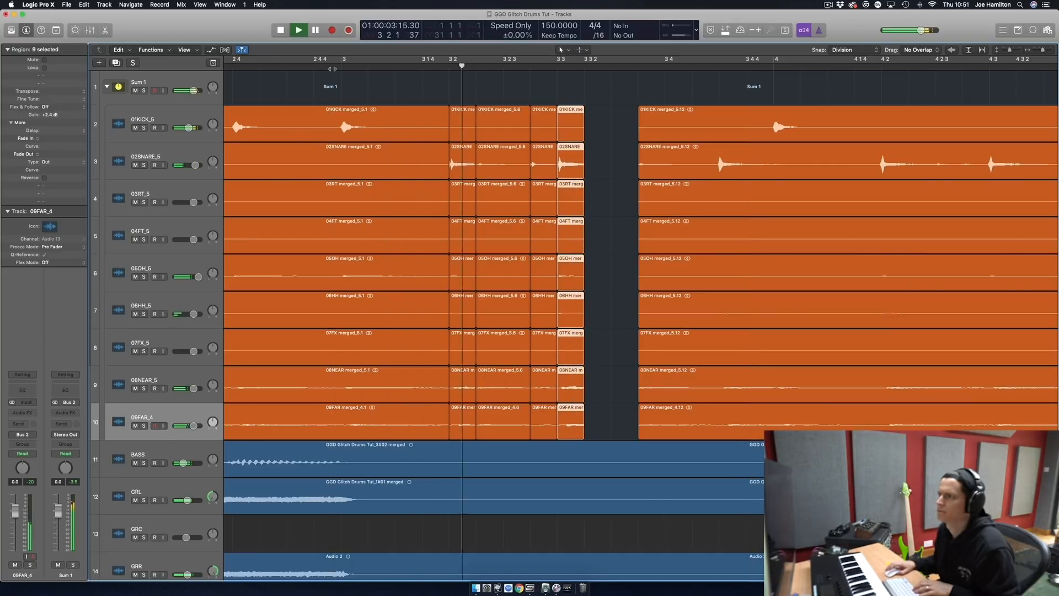
key(space)
click(628, 135)
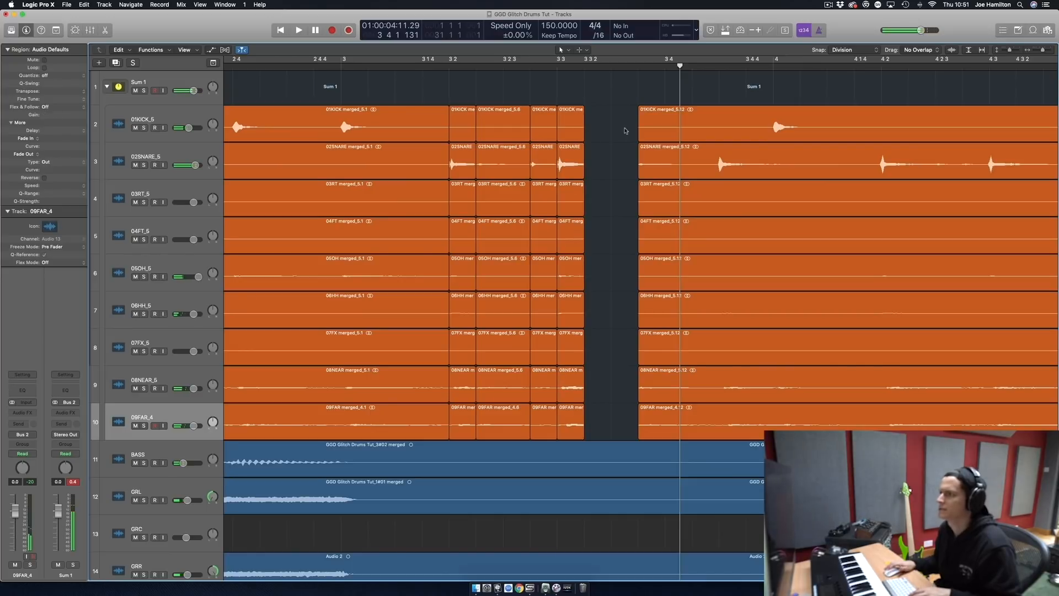
Play the drums from the song's start and repeatedly from bar 4 to find audio for filling the gap.
scroll(444, 231, down, 5)
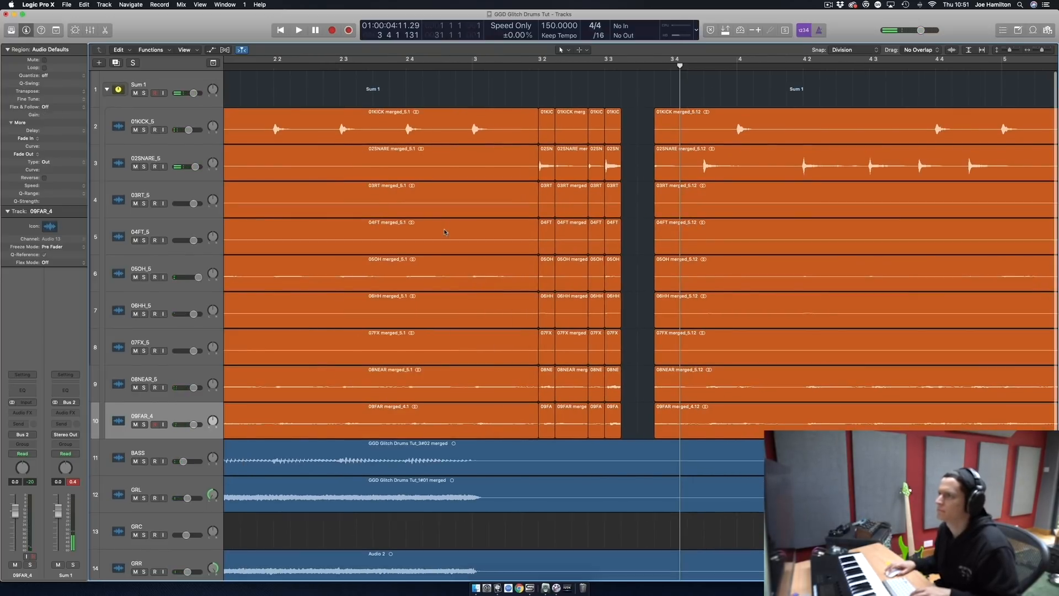
scroll(444, 232, down, 3)
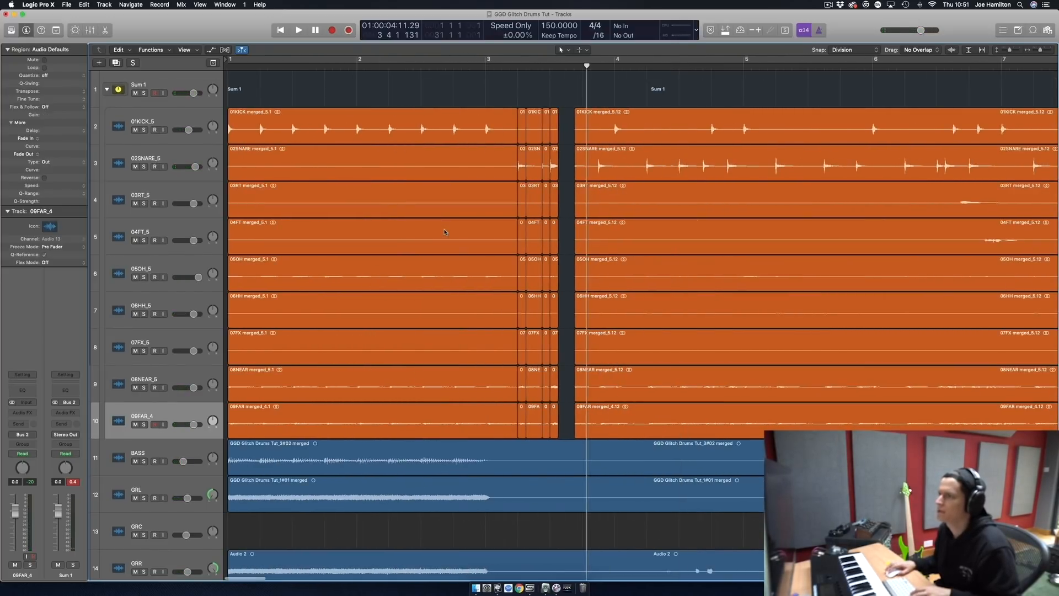
key(Return)
key(space)
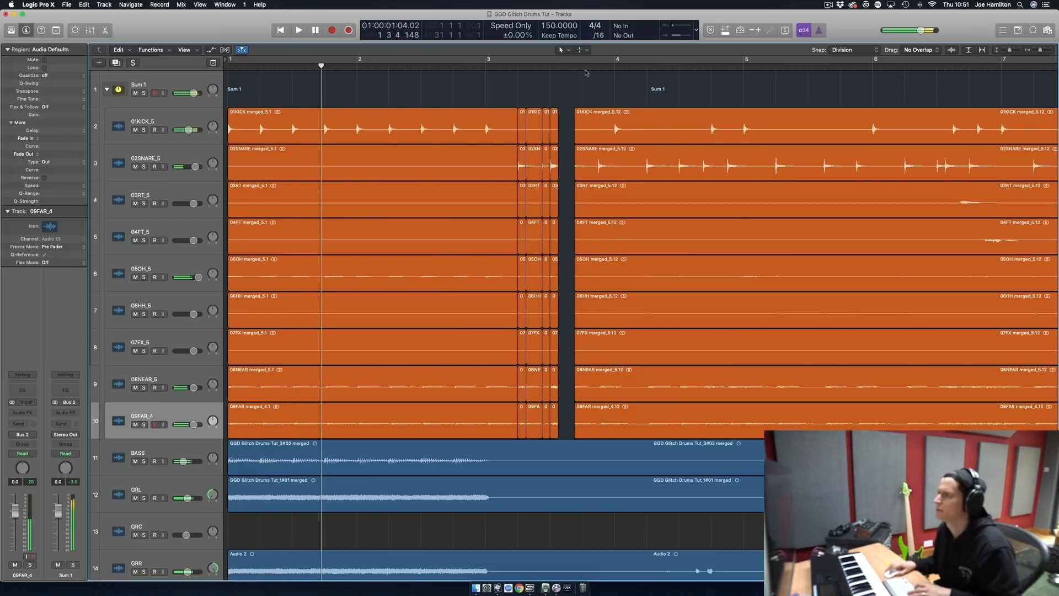
scroll(572, 70, right, 1)
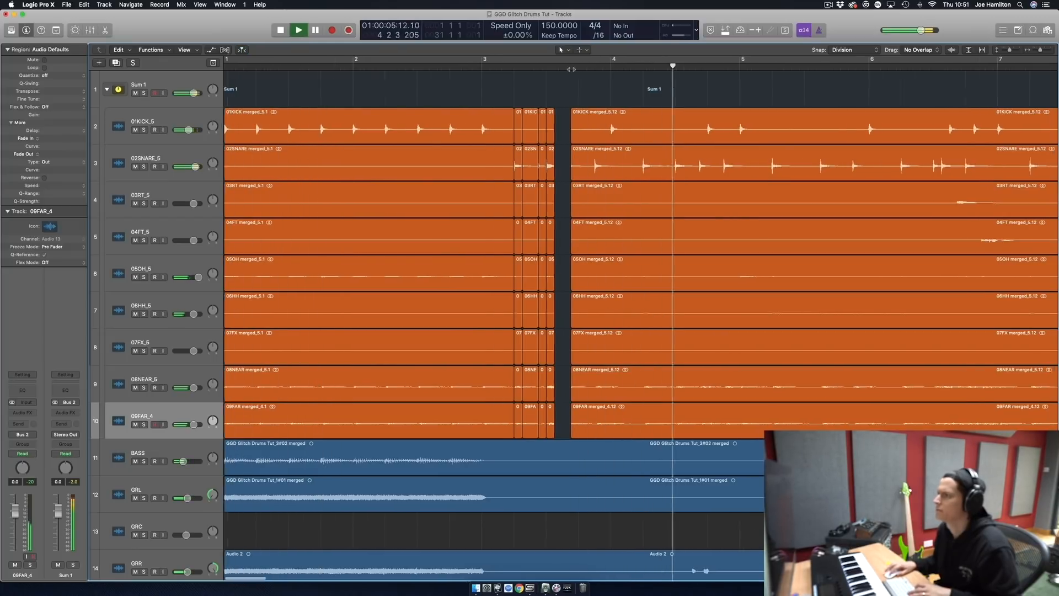
key(space)
click(590, 67)
key(space)
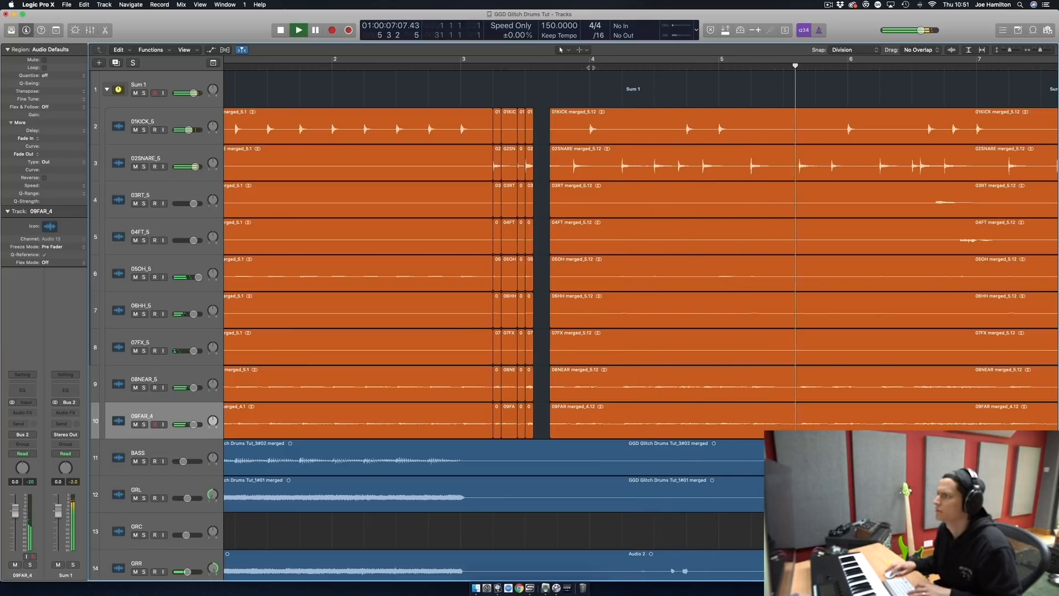
key(space)
click(590, 65)
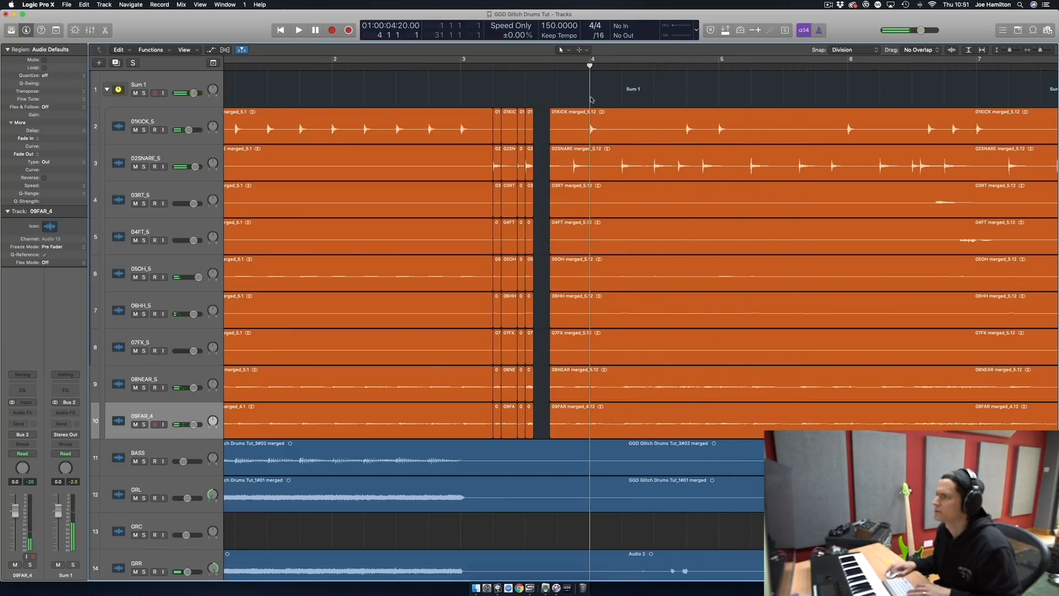
key(space)
key(space)
Split out the nine-track range from 4 1 3 to 4 2, copy it into the gap at 3 3 2, and play it.
click(609, 67)
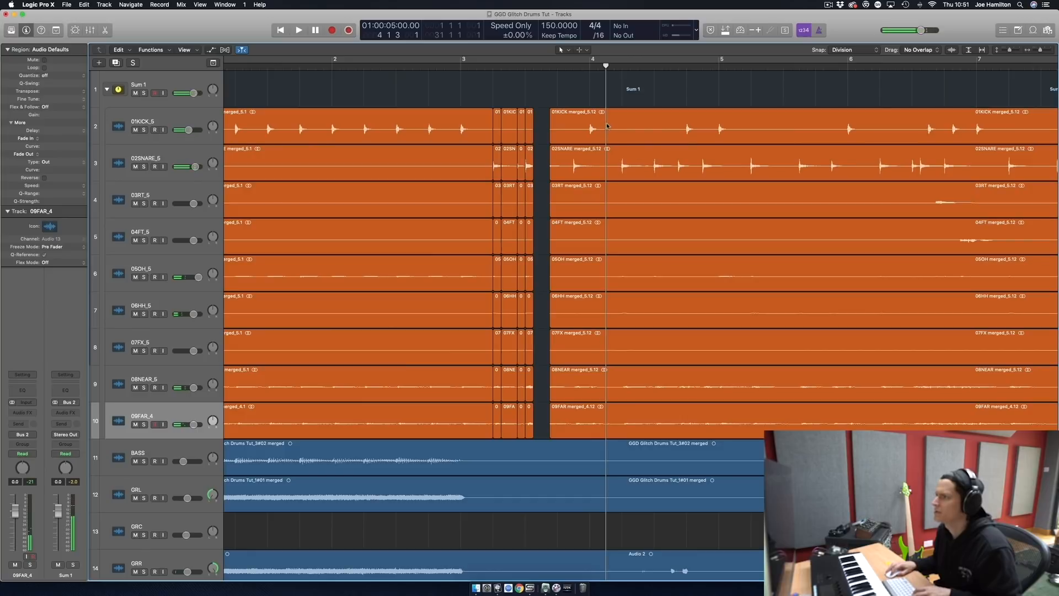
drag(605, 125, 622, 440)
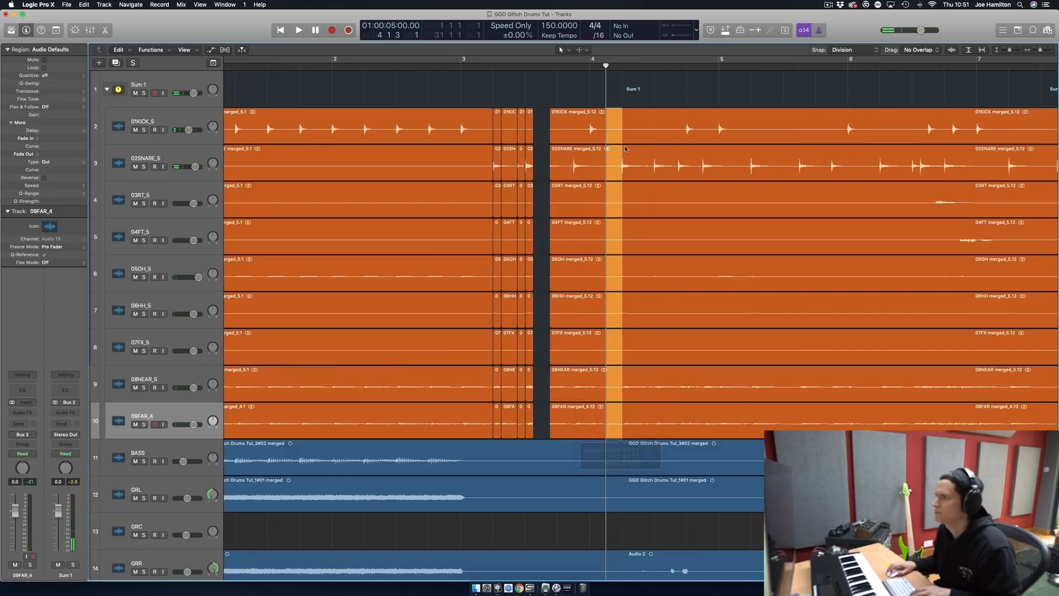
click(615, 133)
drag(616, 128, 543, 128)
click(460, 66)
key(space)
key(super+Right)
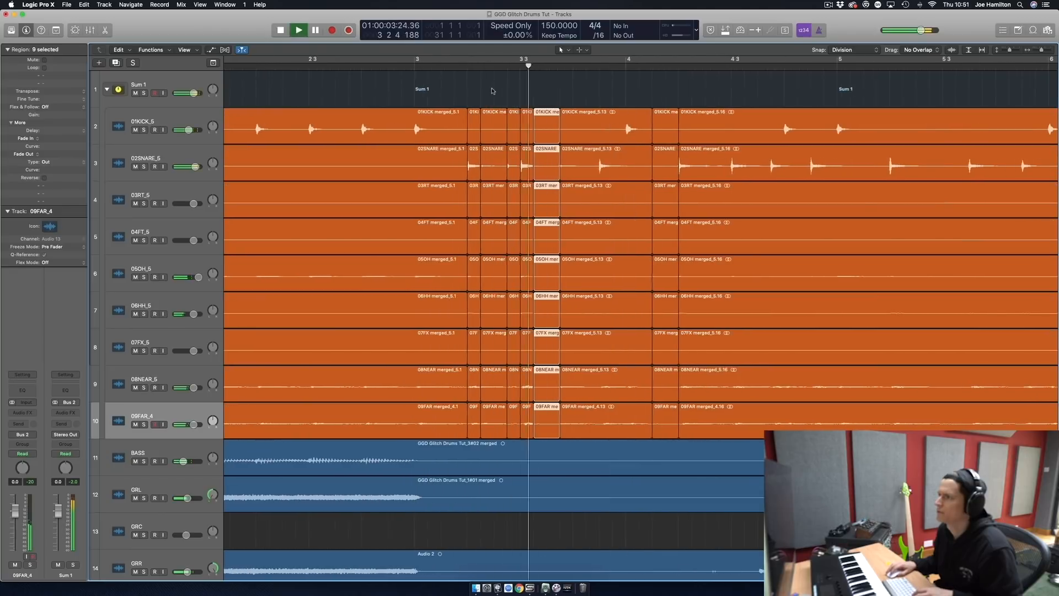
key(space)
click(531, 66)
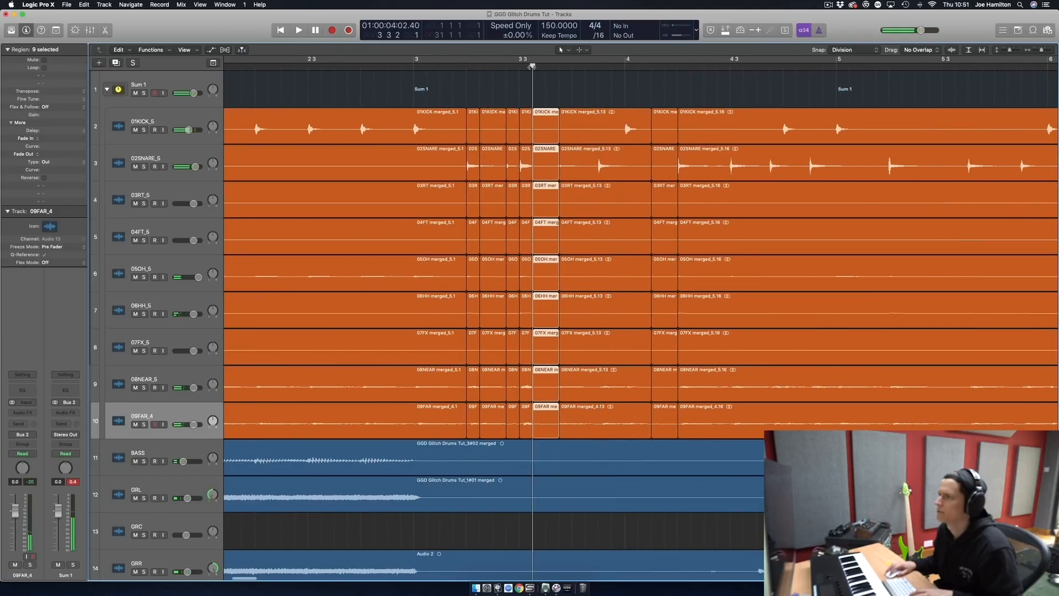
Copy the quieter nine-track snare slice at 3 2 4 to 3 3 3 and select it with the slice at 3 3 2.
drag(512, 100, 513, 392)
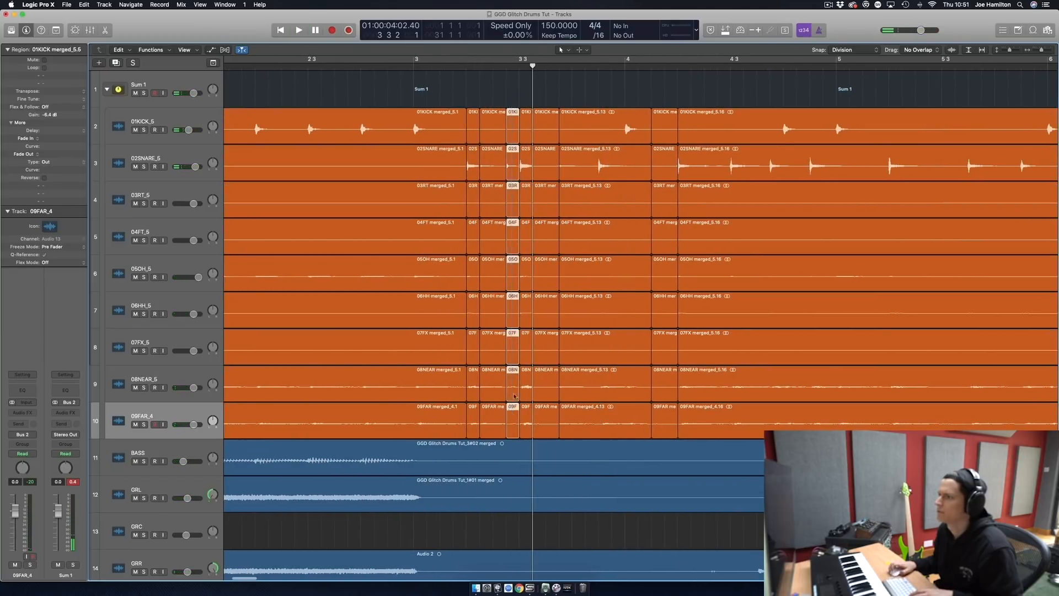
drag(509, 127, 549, 432)
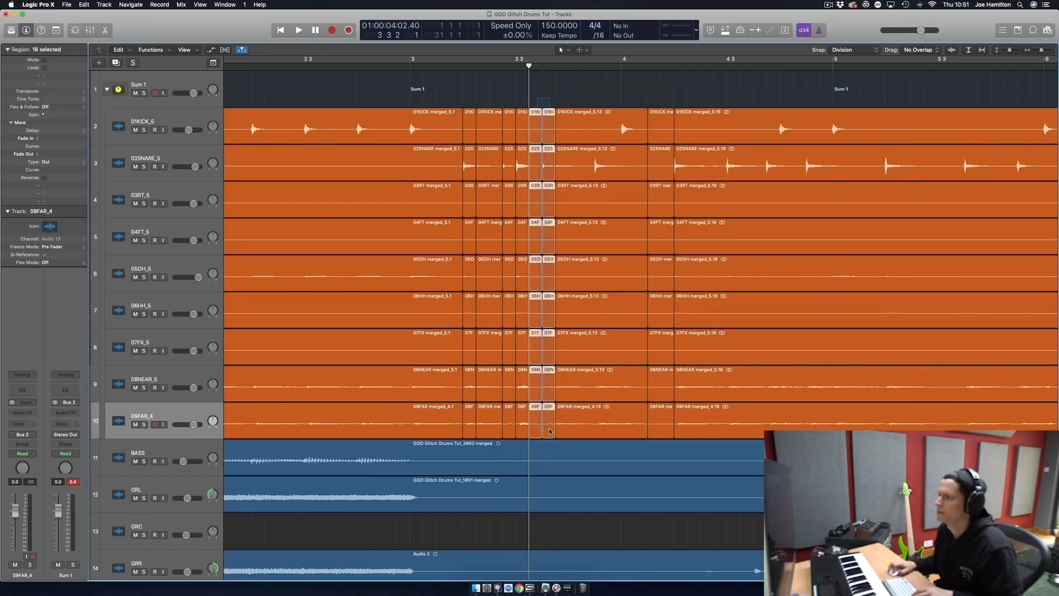
Try repeating the slice pair from 3 3 2 and 3 3 3 directly after itself, play it, and undo the repetition.
drag(546, 132, 573, 131)
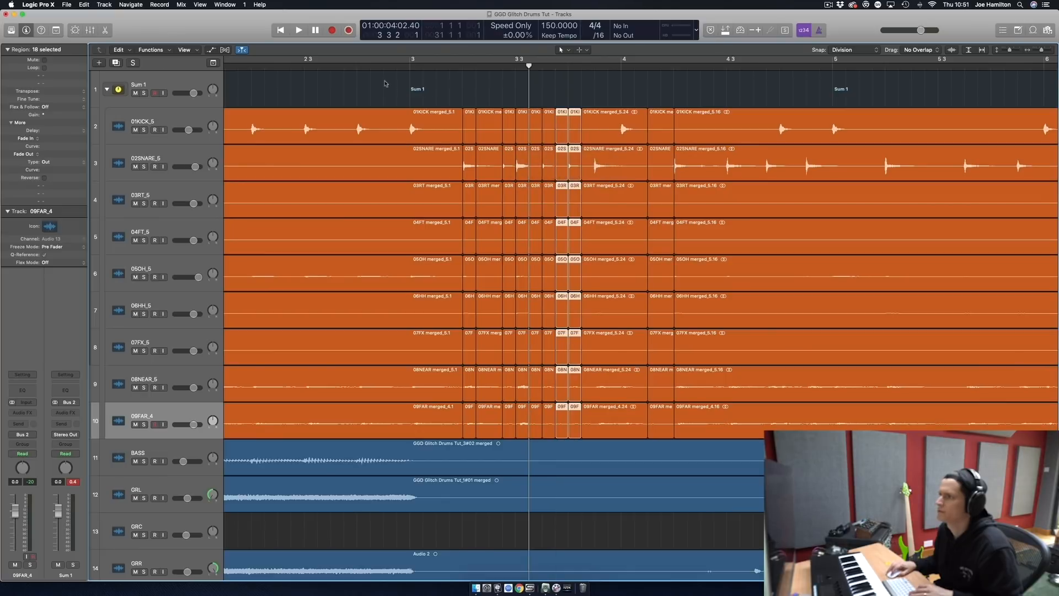
key(space)
click(512, 93)
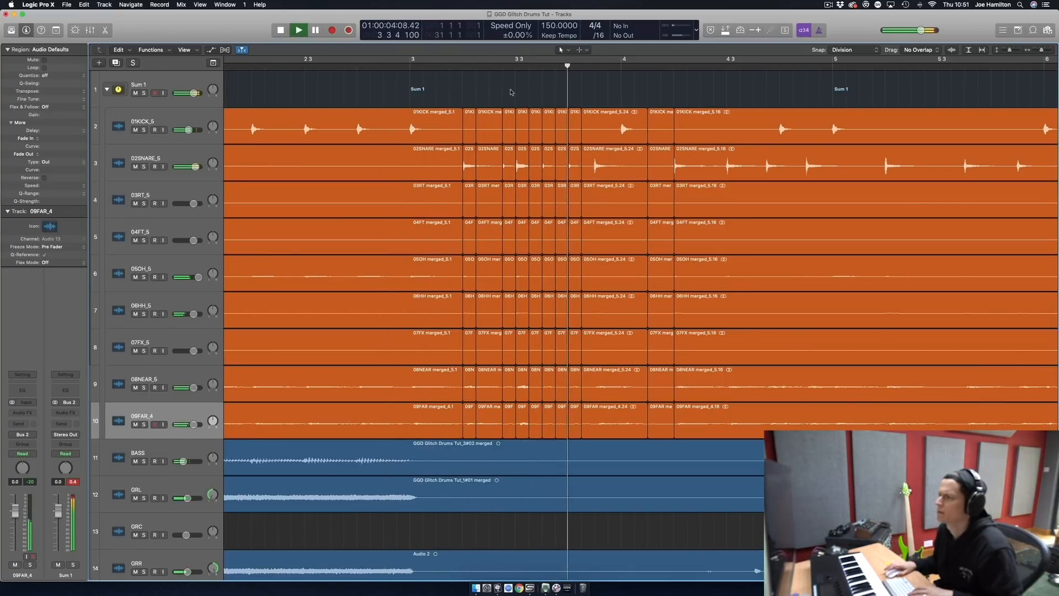
key(super+z)
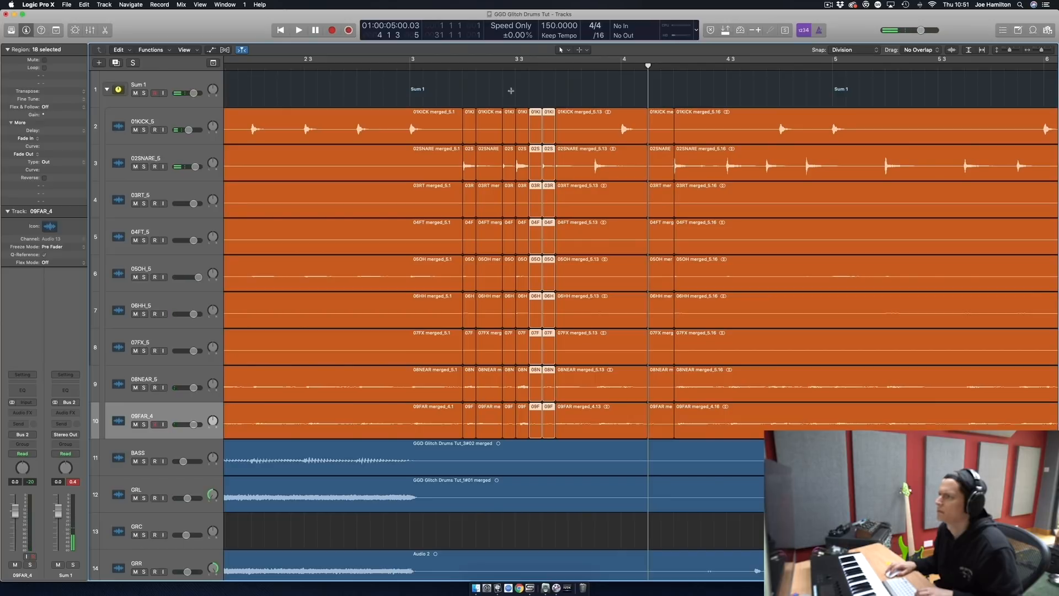
key(super+z)
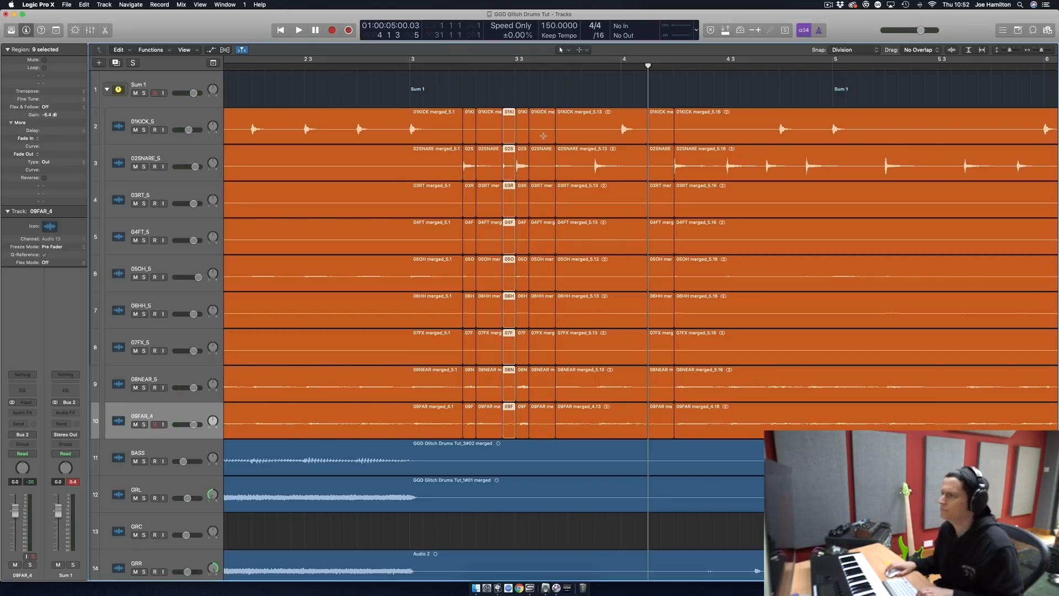
key(super+shift+z)
click(518, 105)
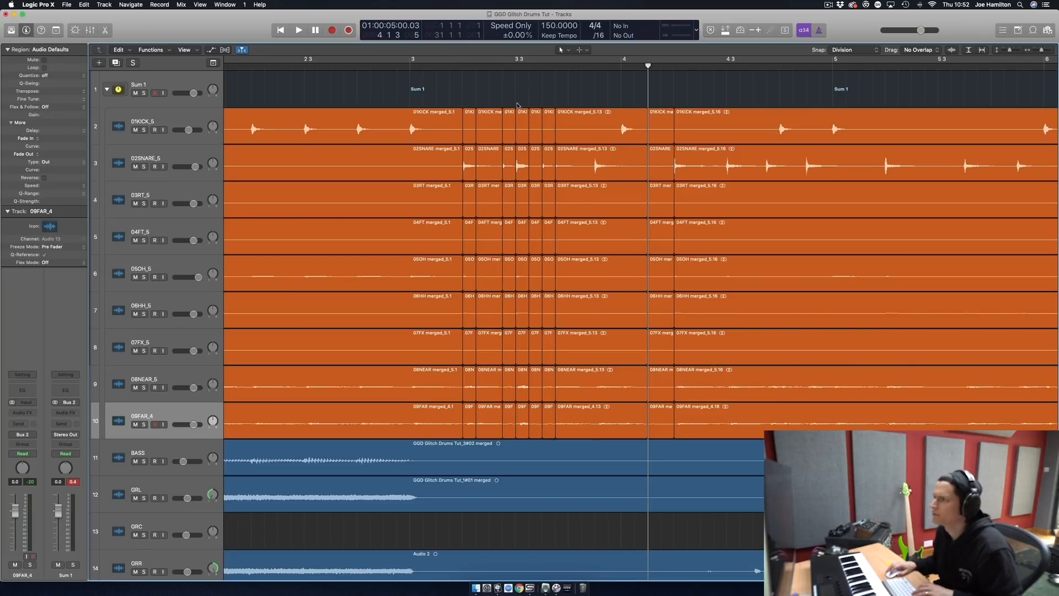
Play the edit from bar 3, and move the nine-track slice pair from 3 3 2 and 3 3 3 to 3 4 1.
click(409, 66)
key(space)
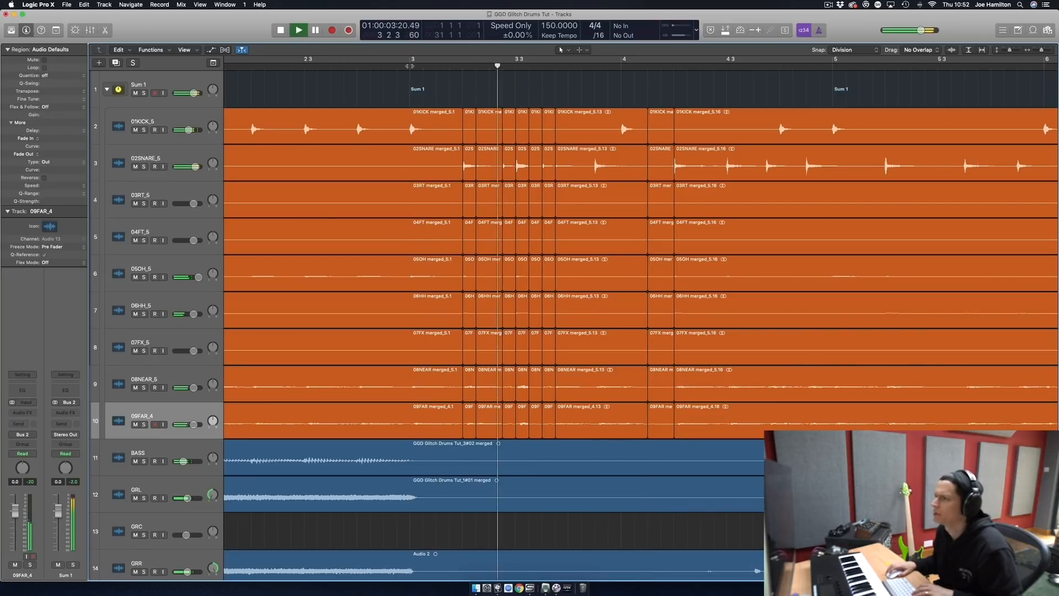
drag(529, 88, 556, 438)
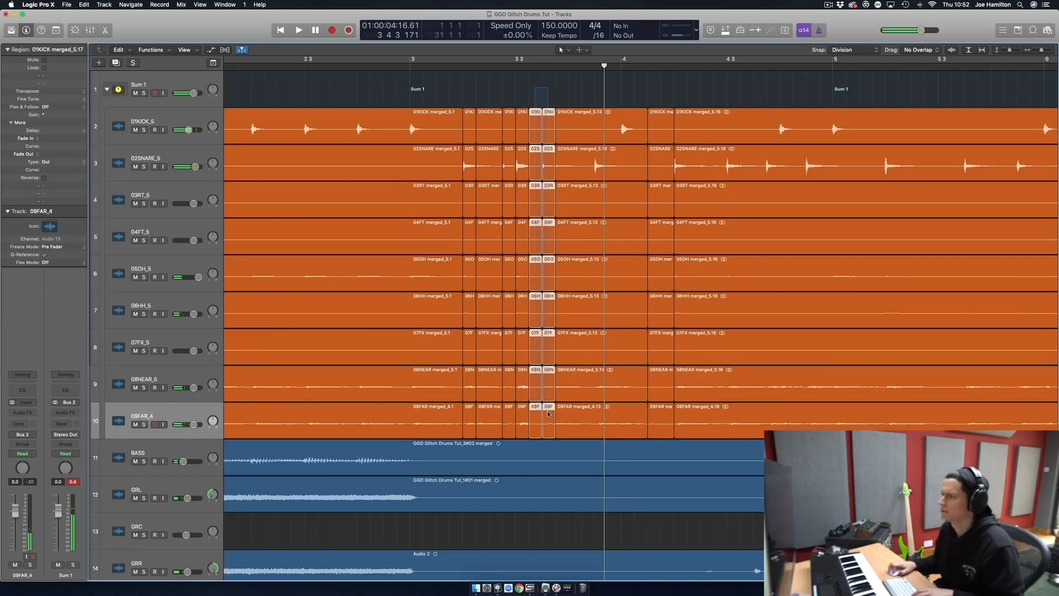
drag(549, 131, 588, 310)
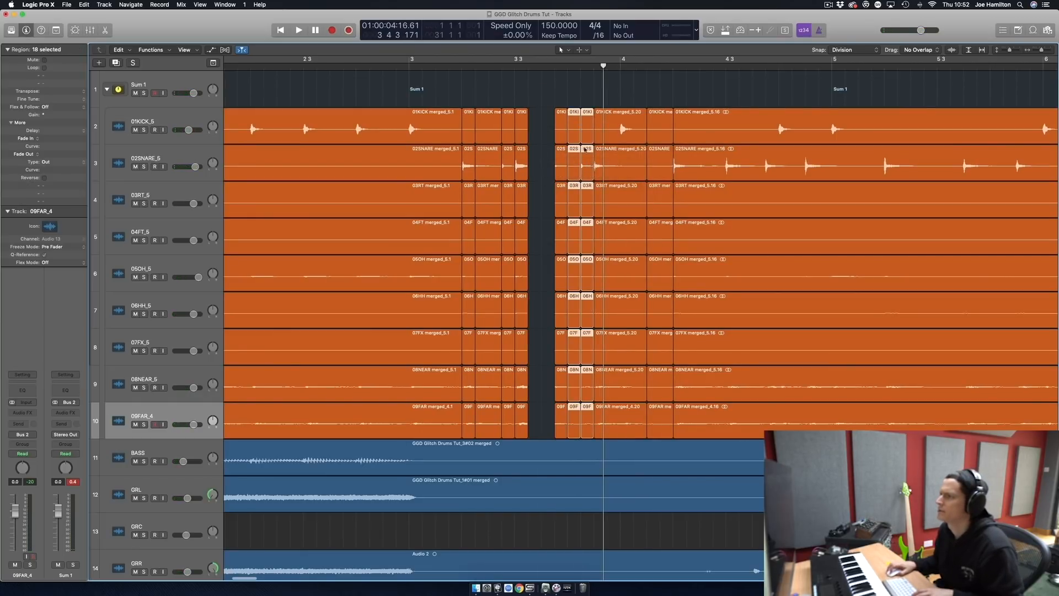
Copy the first moved slice to 3 3 3, extend the nine-track slice at 3 3 1 to close the gap, and play from bar 3.
drag(572, 129, 547, 132)
drag(533, 92, 539, 427)
click(404, 67)
key(space)
click(436, 81)
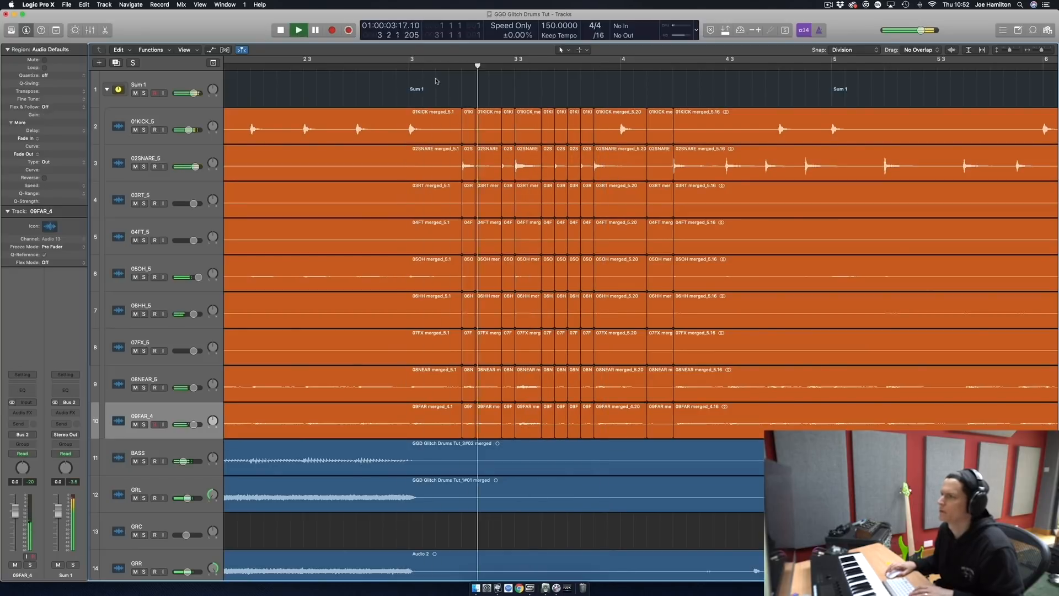
key(space)
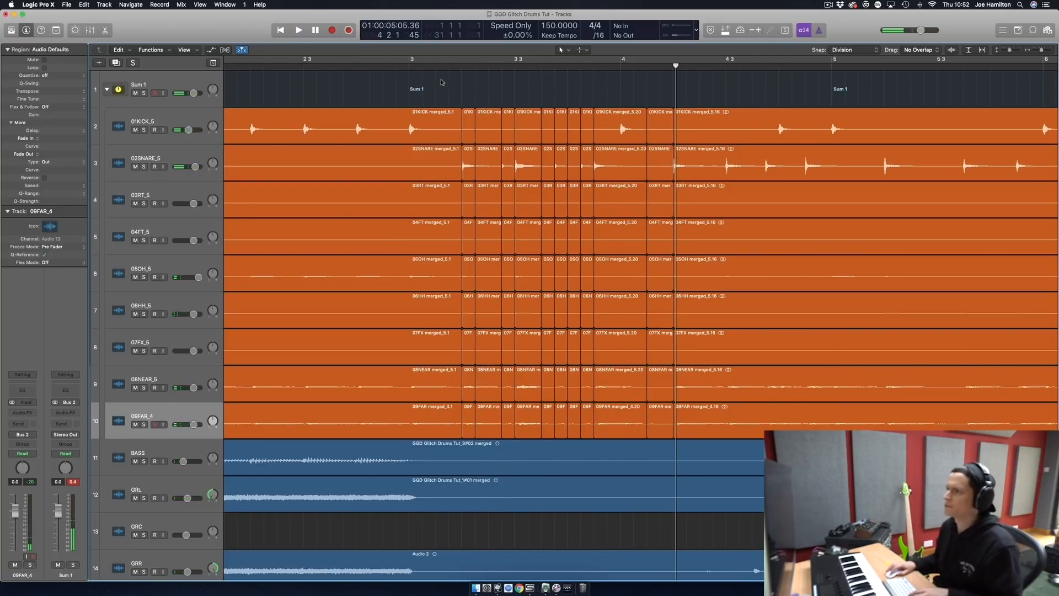
click(414, 68)
key(space)
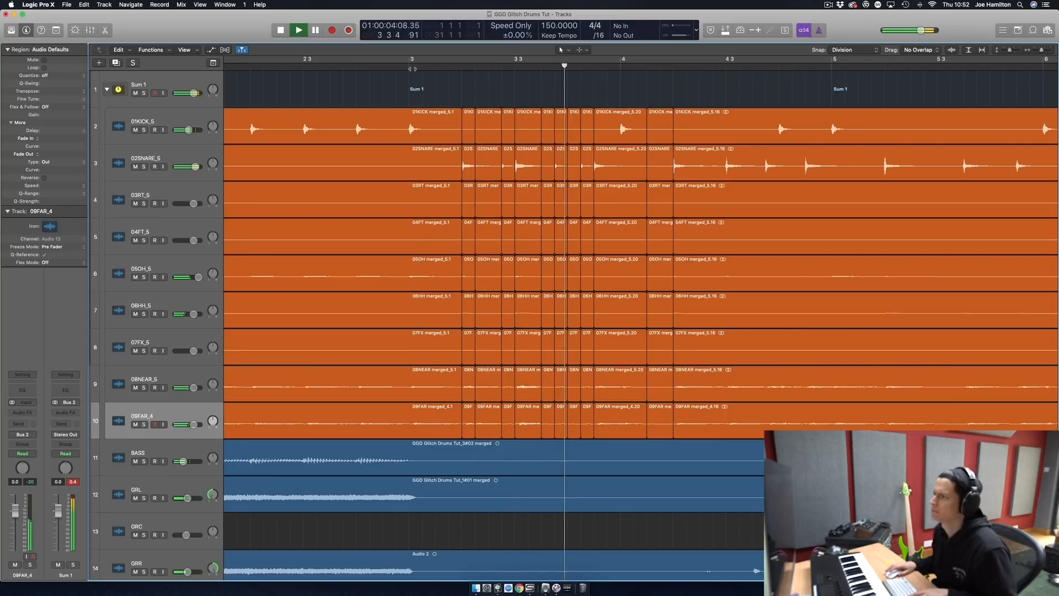
key(space)
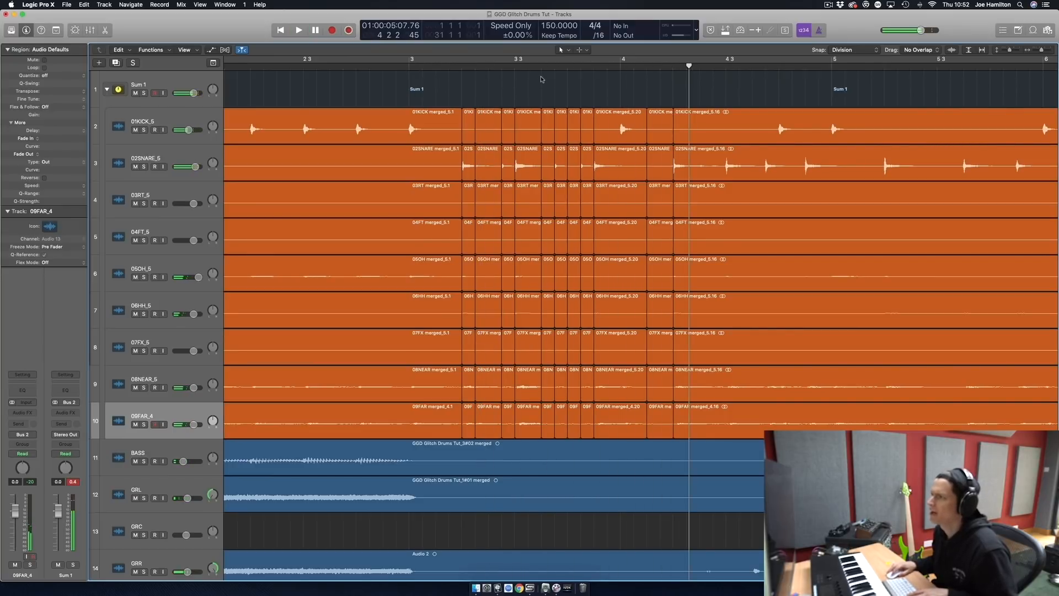
Raise the gain of the nine-track slice at 3 3 3 to about +6.6 dB, playing from bar 3 between adjustments.
click(541, 79)
drag(549, 111, 554, 430)
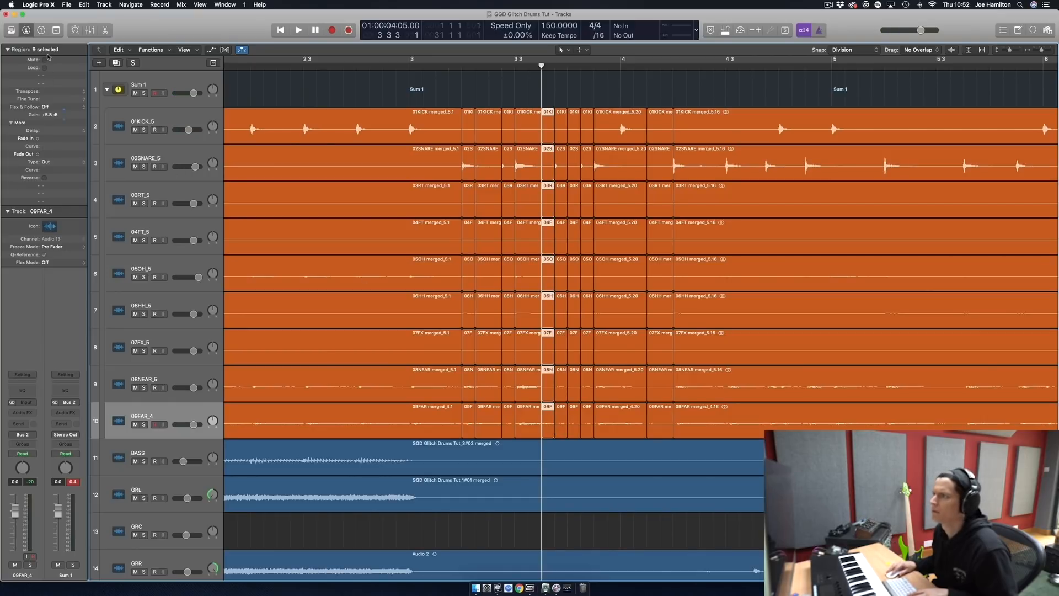
click(393, 69)
key(space)
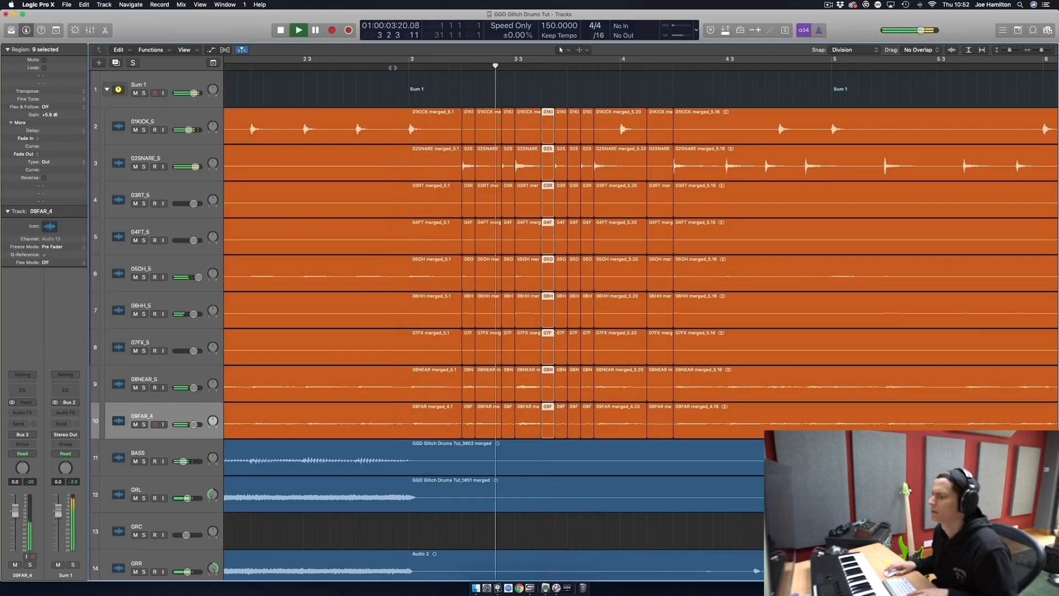
key(space)
click(532, 111)
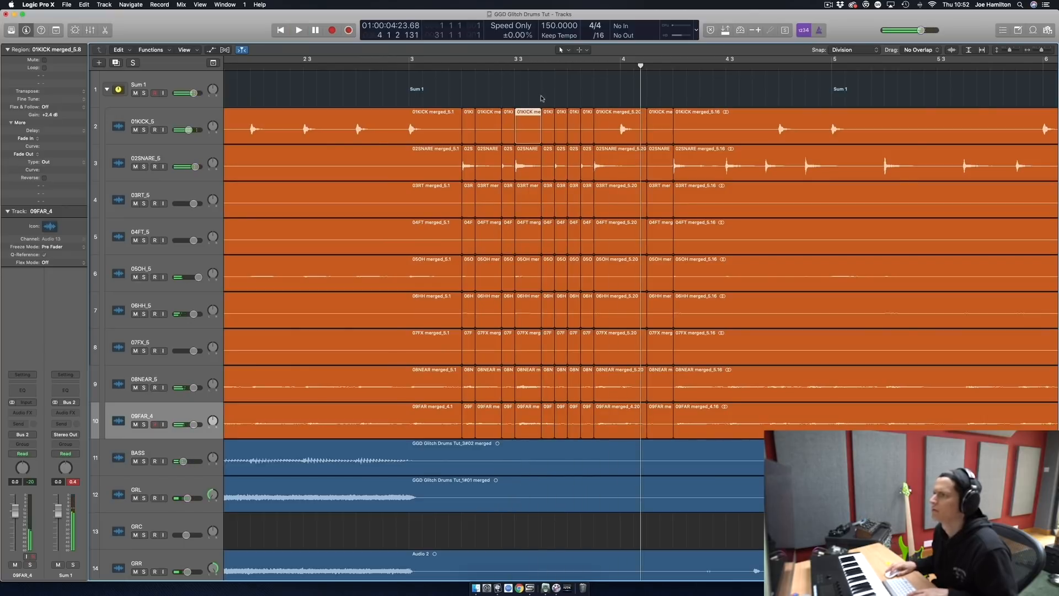
drag(545, 94, 546, 424)
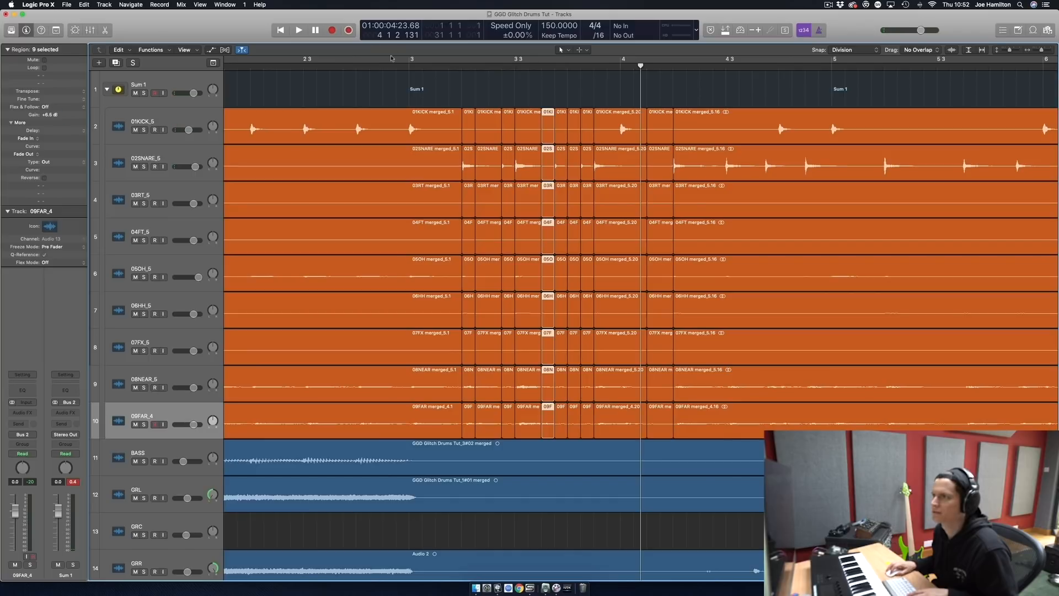
click(404, 67)
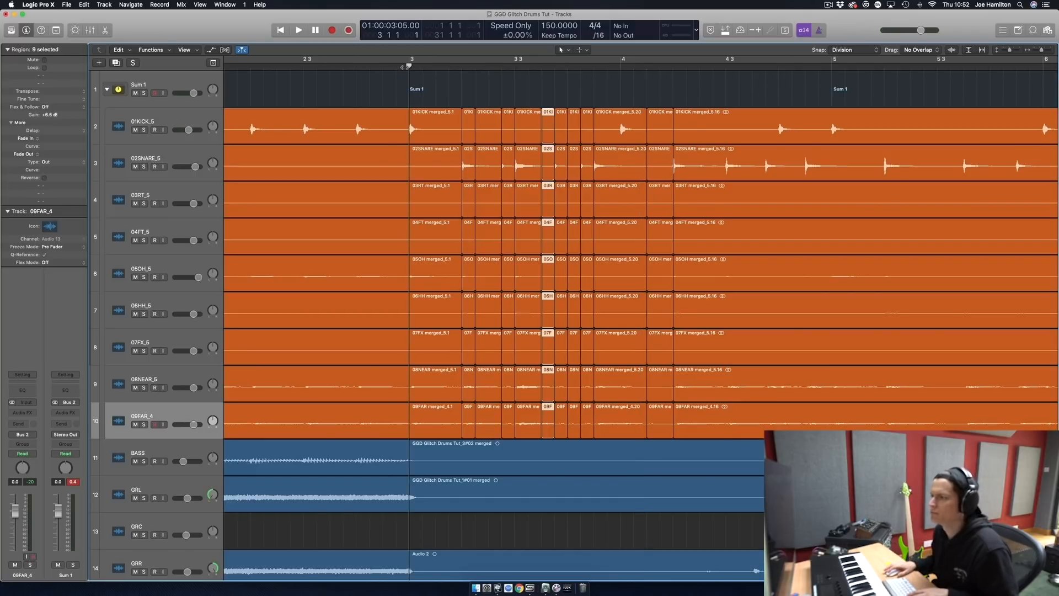
key(space)
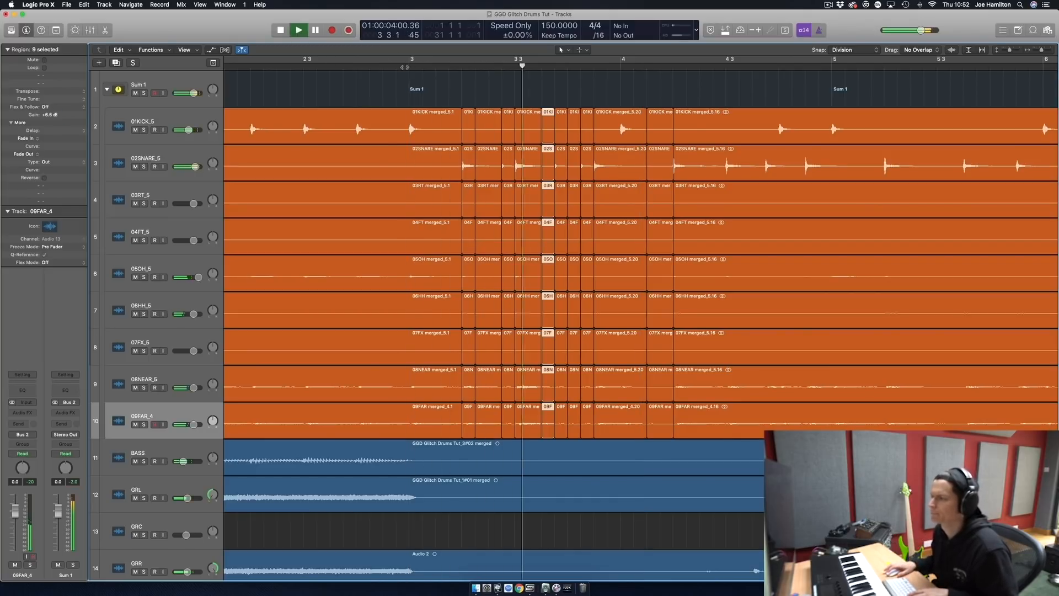
key(space)
Place the playhead on the snare hit at 4 3 and set the grid division to /32.
scroll(580, 83, up, 5)
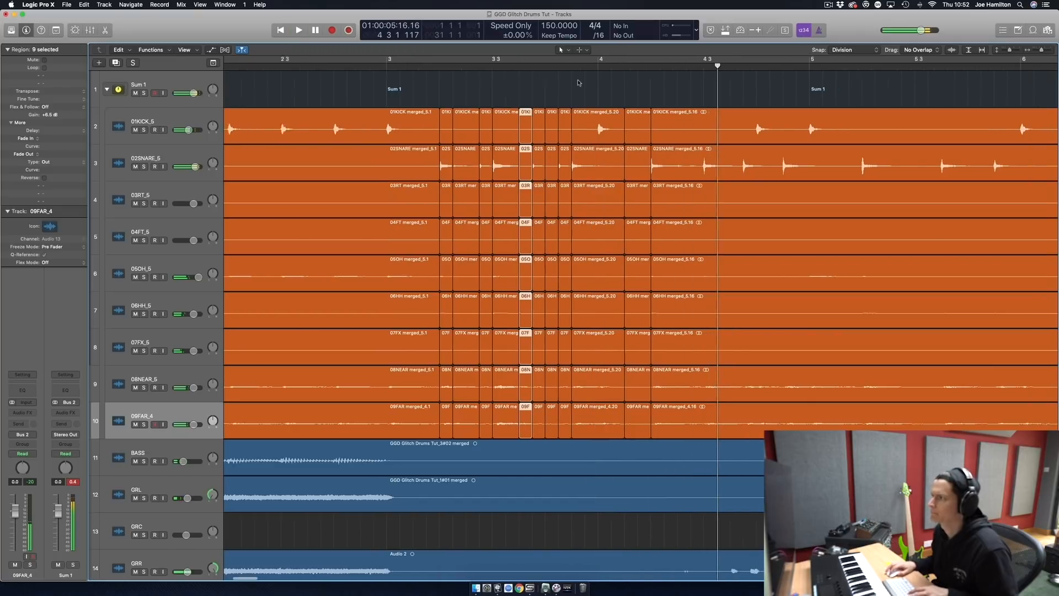
click(580, 83)
scroll(601, 84, right, 5)
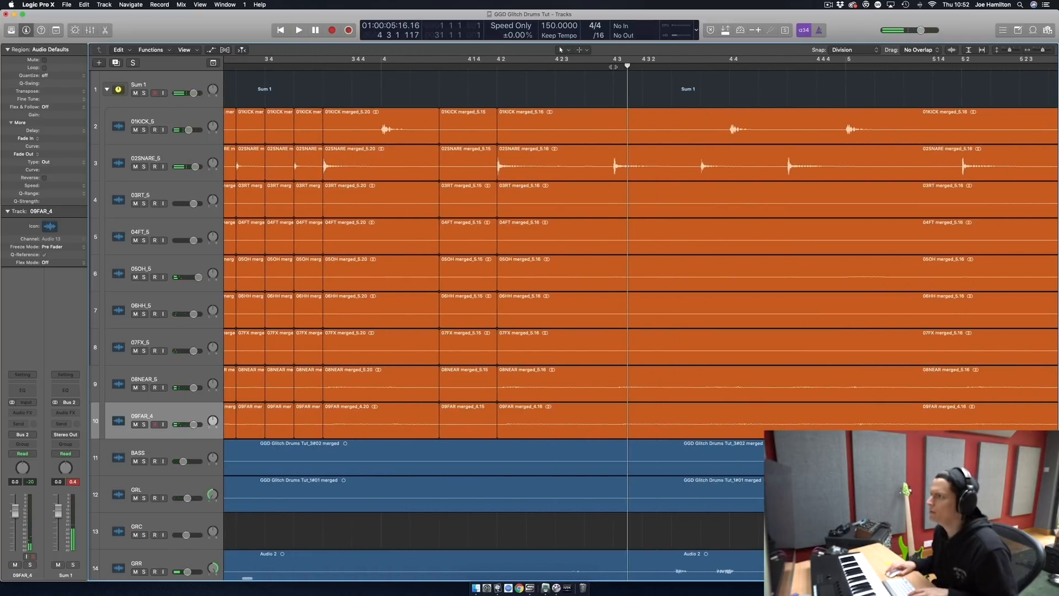
click(614, 67)
scroll(614, 66, left, 2)
key(super+Right)
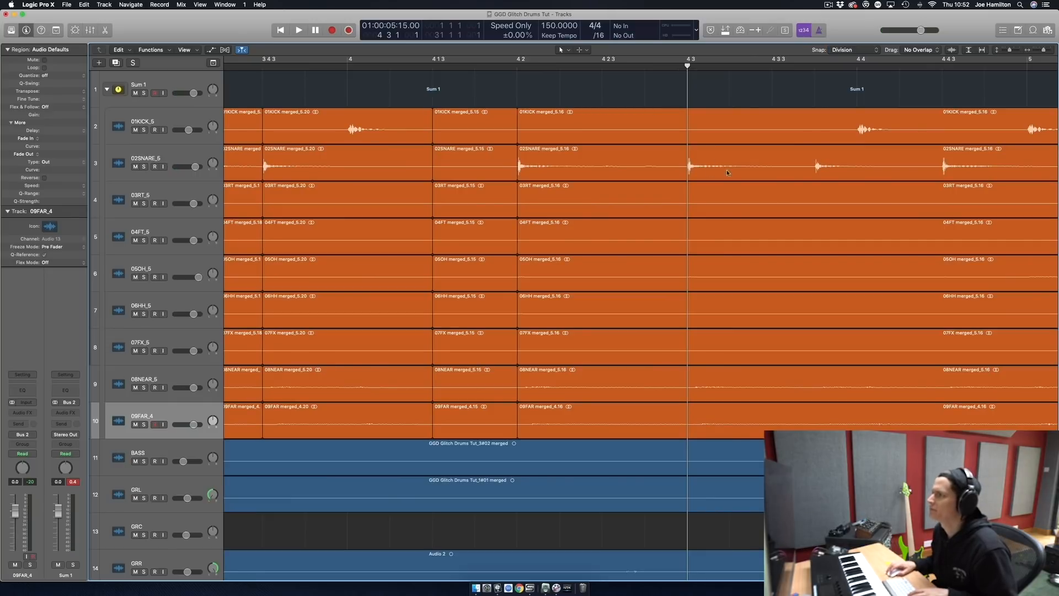
click(601, 39)
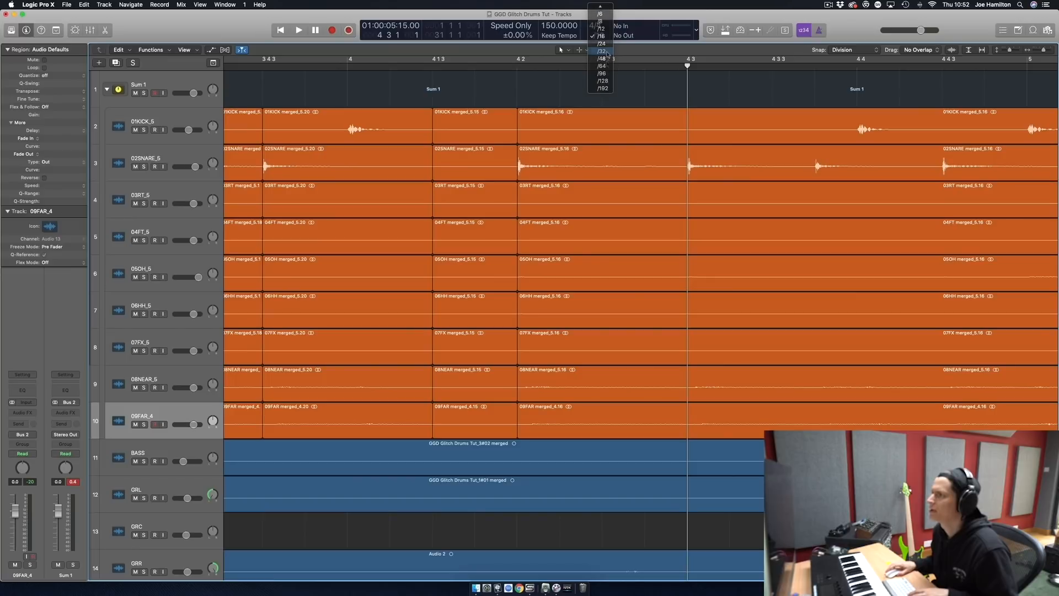
click(607, 53)
Split out a one-division nine-track slice at 4 3 1, repeat it back to back up to 4 3 7, and play it.
key(super+Right)
key(super+Right)
scroll(654, 162, right, 4)
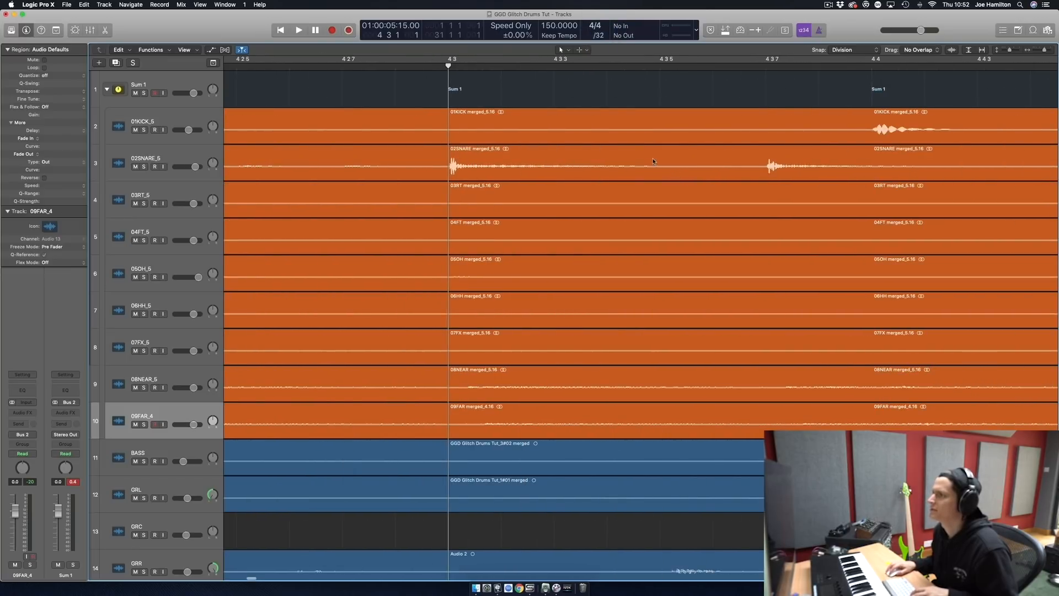
drag(448, 122, 500, 437)
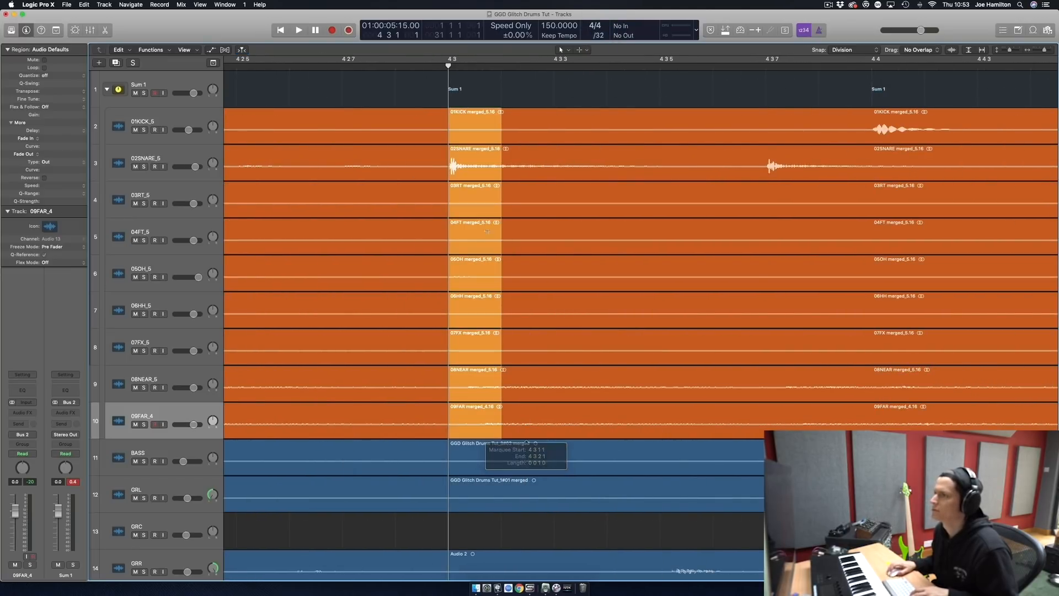
click(475, 132)
drag(474, 133, 751, 127)
key(space)
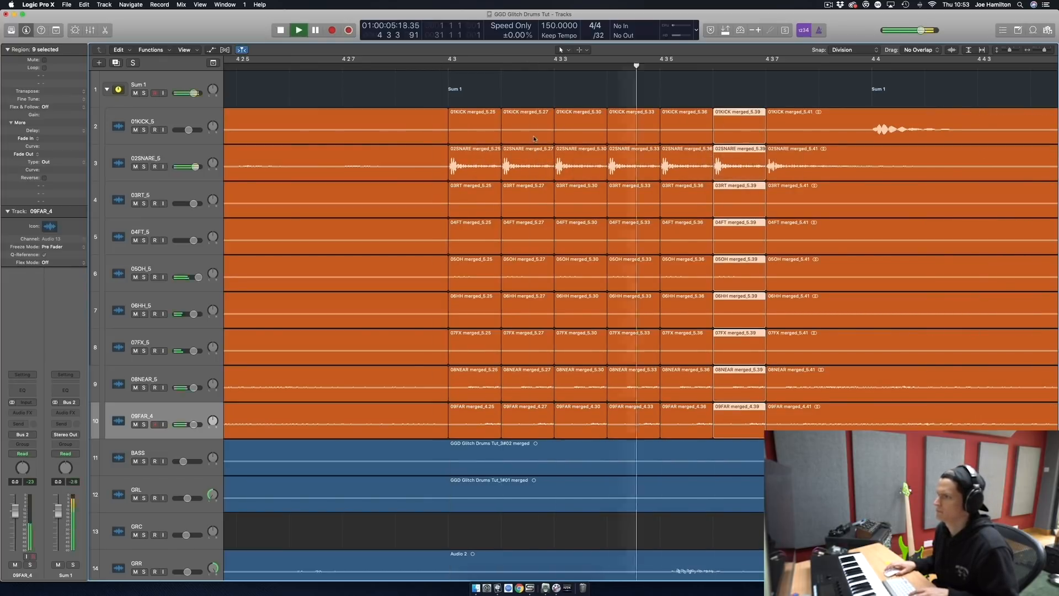
key(space)
Play the whole edited drum section from bar 3 past bar 5 to check the glitches in context.
key(super+Left)
key(super+Left)
key(super+Left)
key(super+Left)
key(super+Left)
click(310, 81)
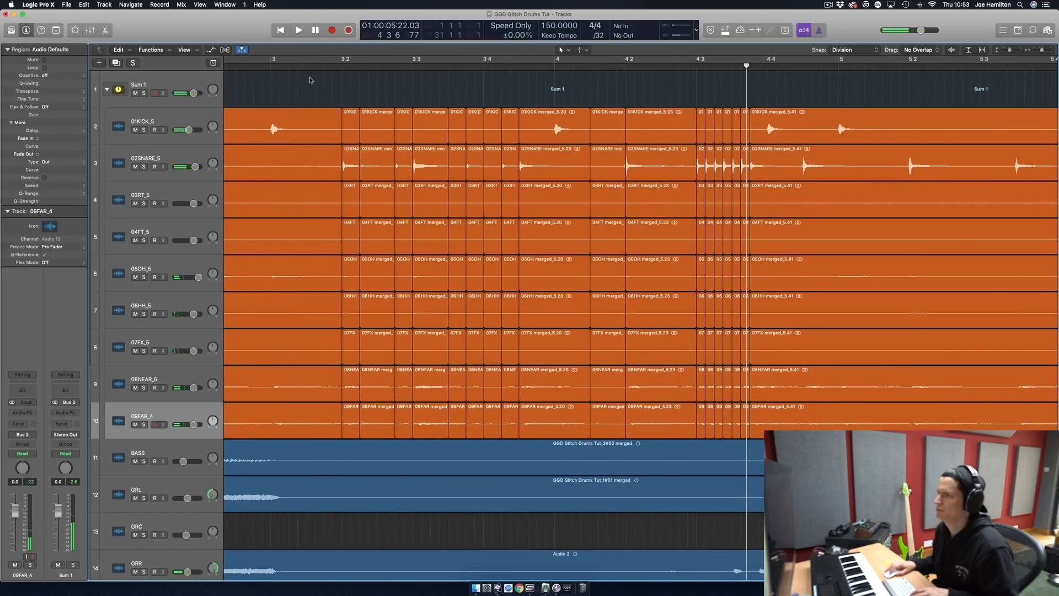
click(262, 66)
key(space)
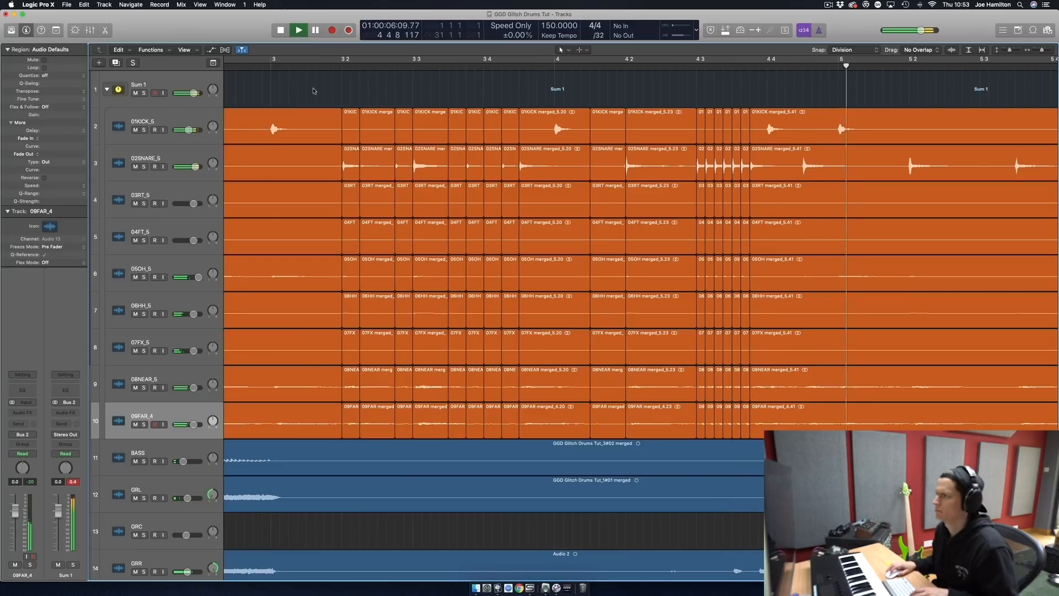
key(space)
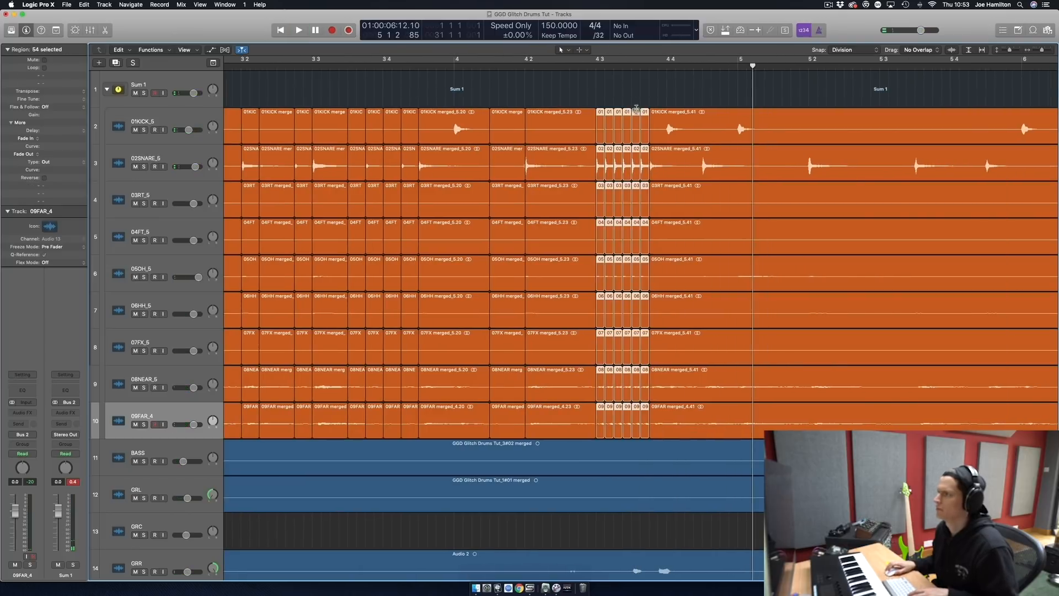
Add one new audio track below the Sum 1 drum stack.
click(622, 97)
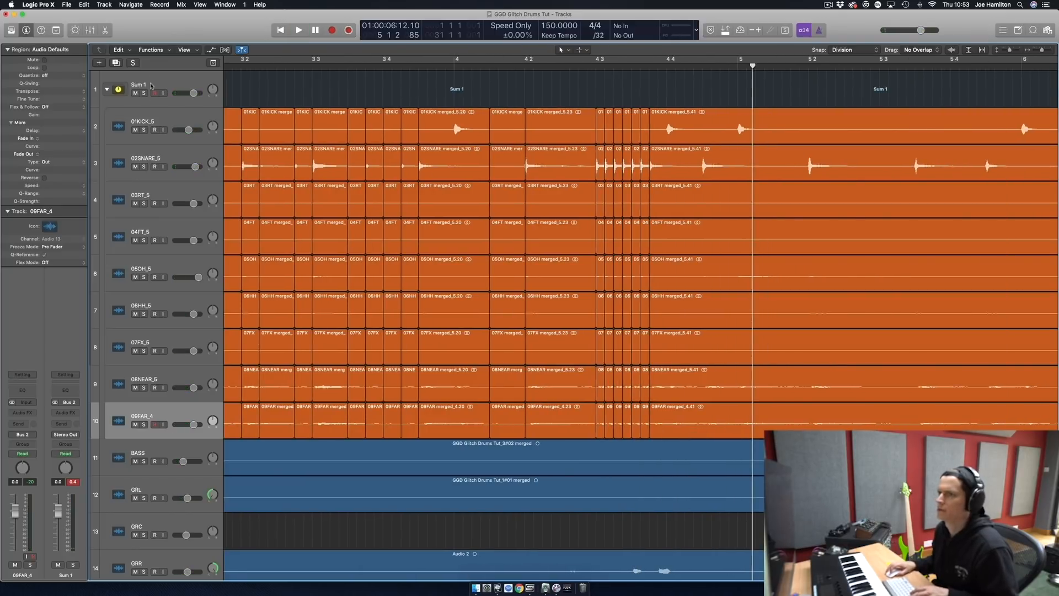
click(106, 89)
click(107, 89)
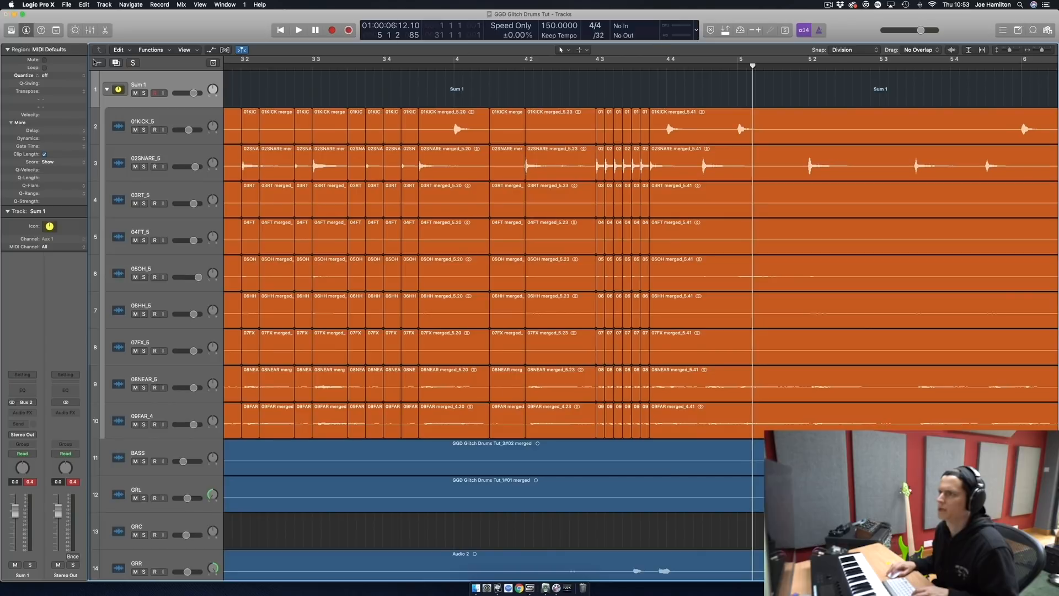
click(99, 63)
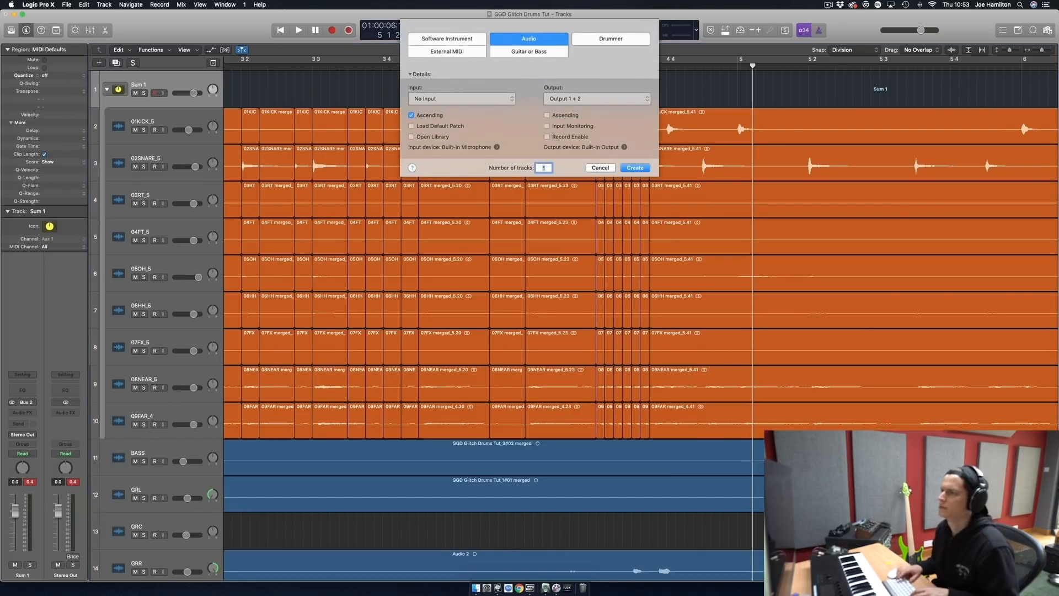
key(Return)
Collapse the Sum 1 track stack and enlarge the track heights.
click(107, 90)
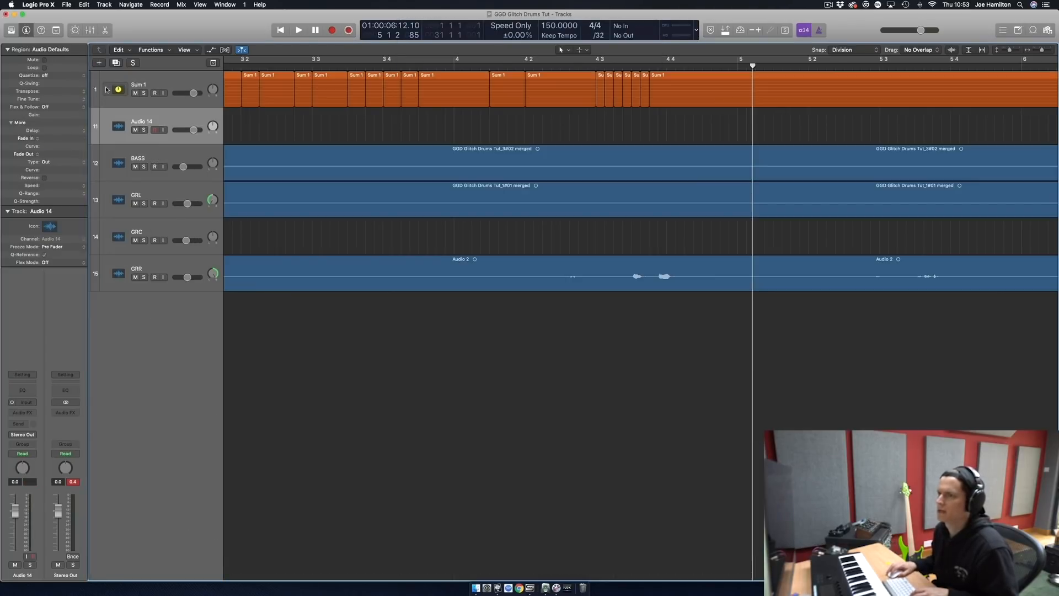
key(super+Down)
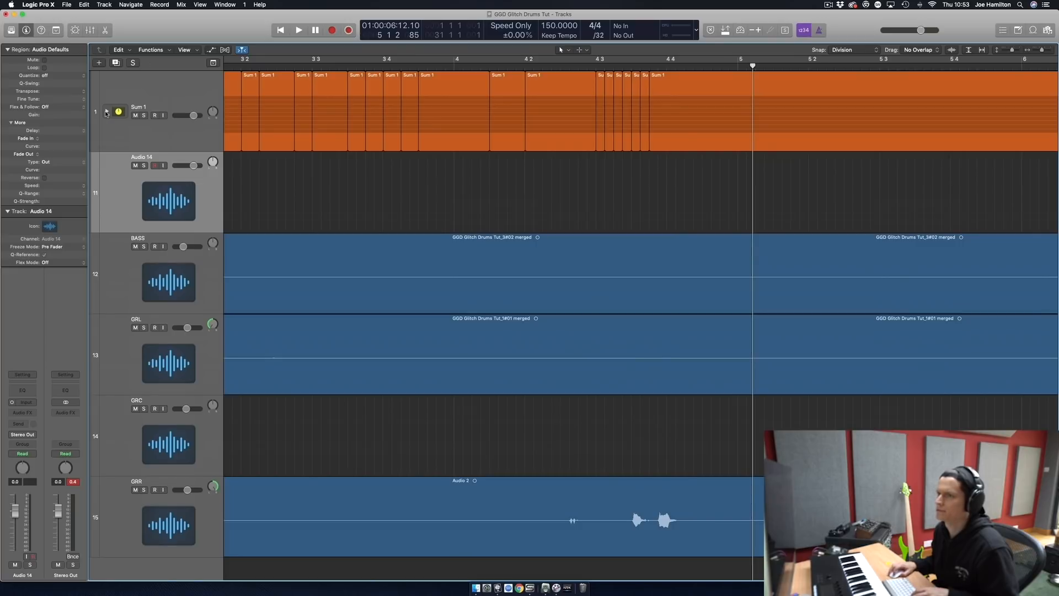
click(106, 112)
click(107, 112)
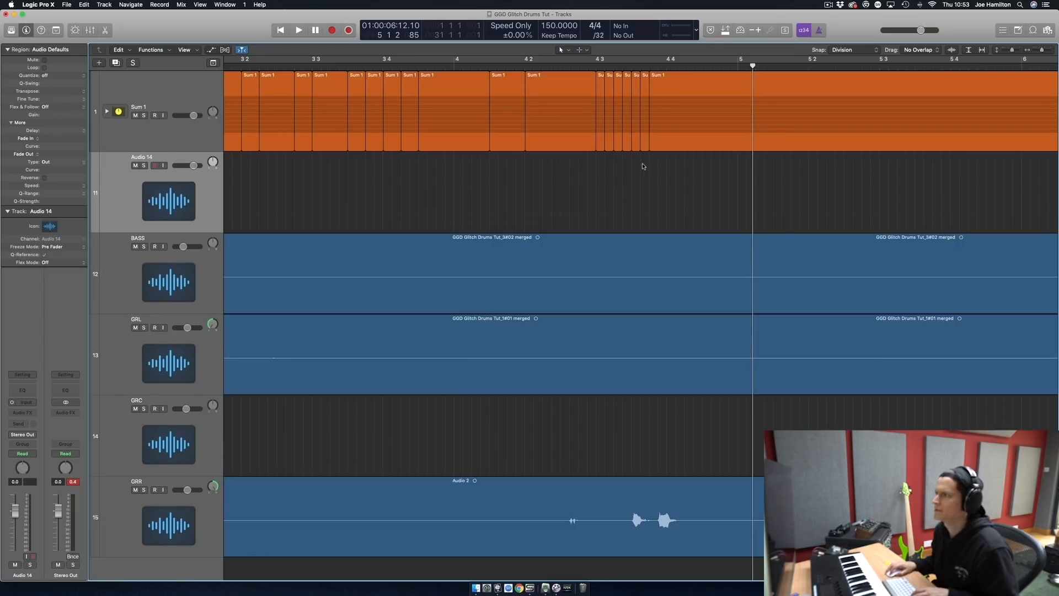
Bounce the six repeated slices at 4 3 in place to a new track, keeping the sources, and trim the region's tail to 4 3 7.
drag(642, 166, 600, 138)
right_click(605, 135)
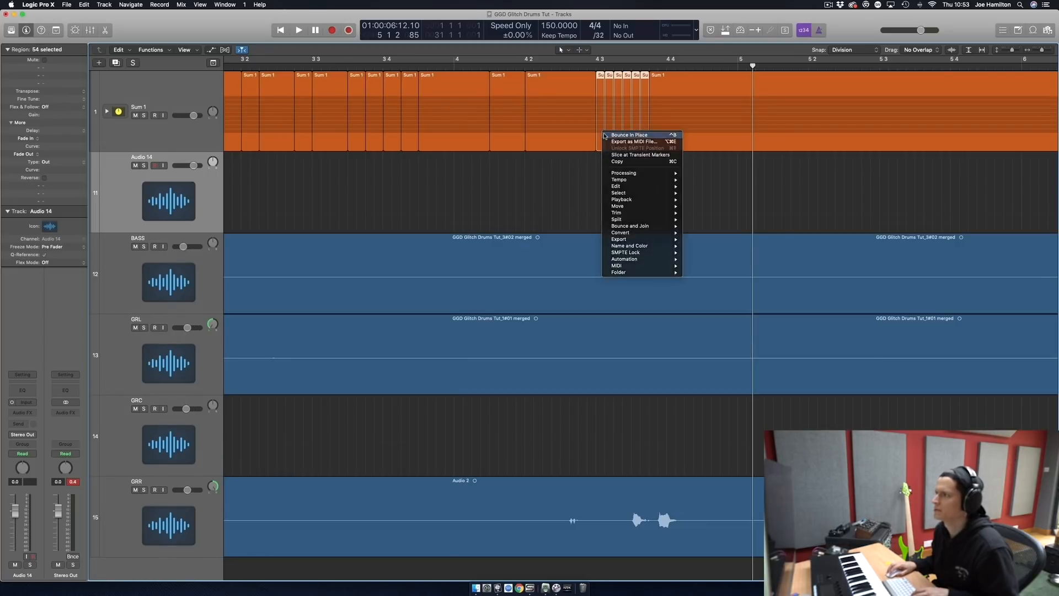
click(605, 135)
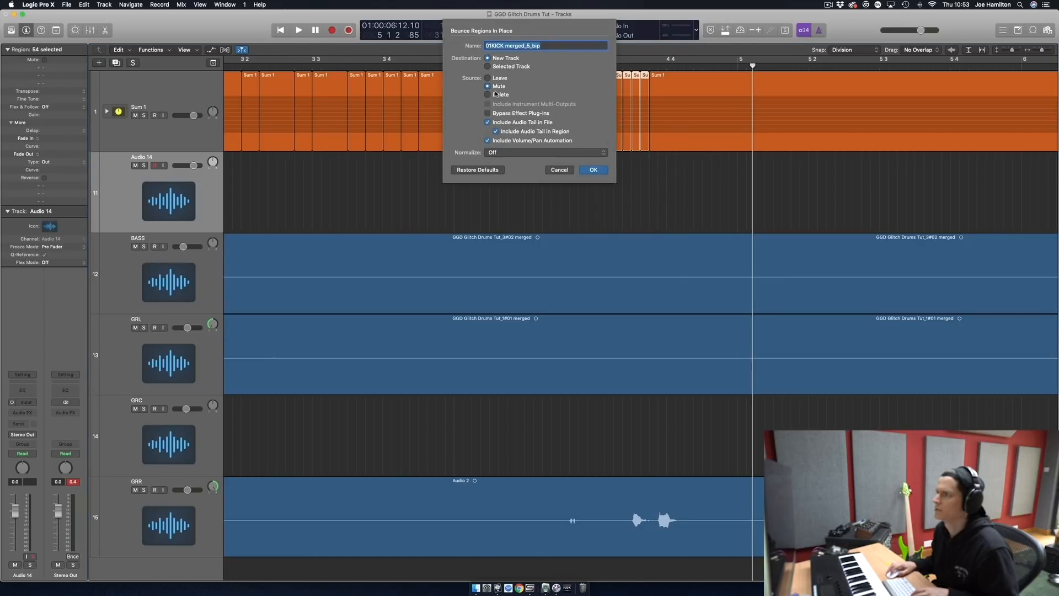
key(Return)
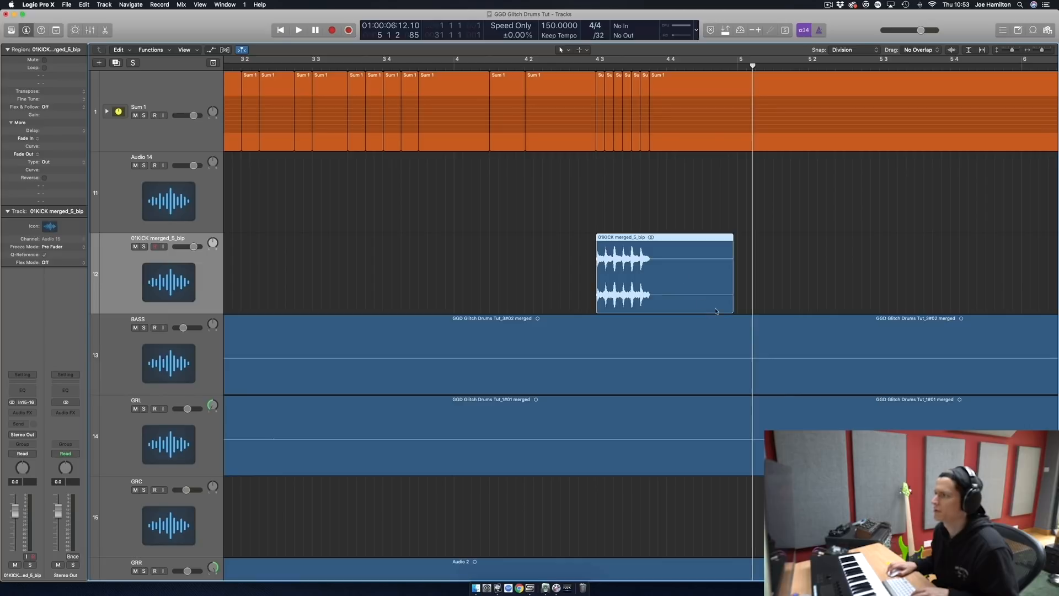
drag(731, 302, 650, 302)
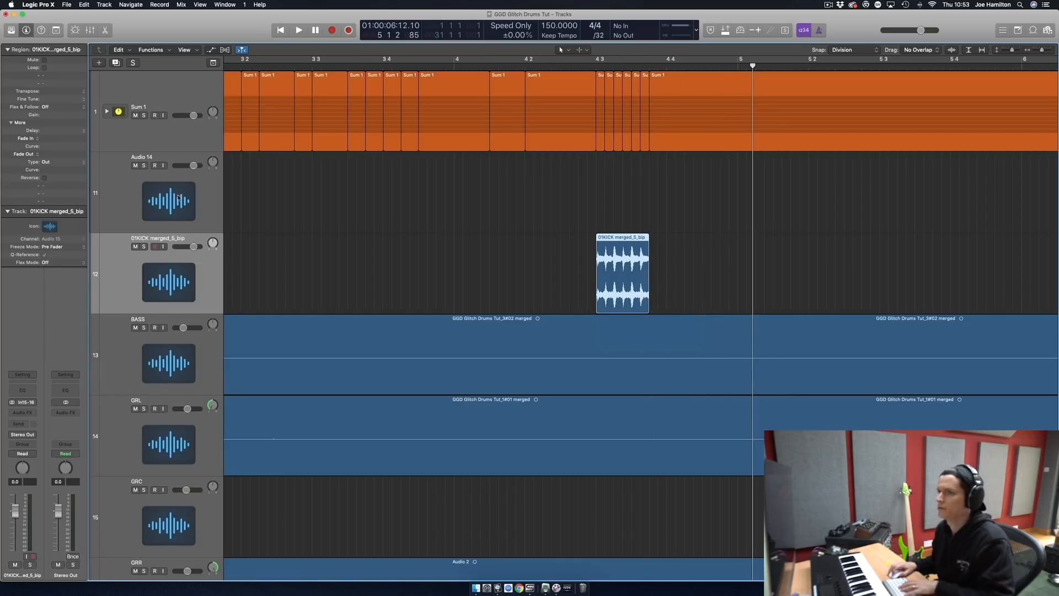
Delete the empty Audio 14 track and play the bounced region soloed from just before 4 3.
click(284, 211)
key(super+BackSpace)
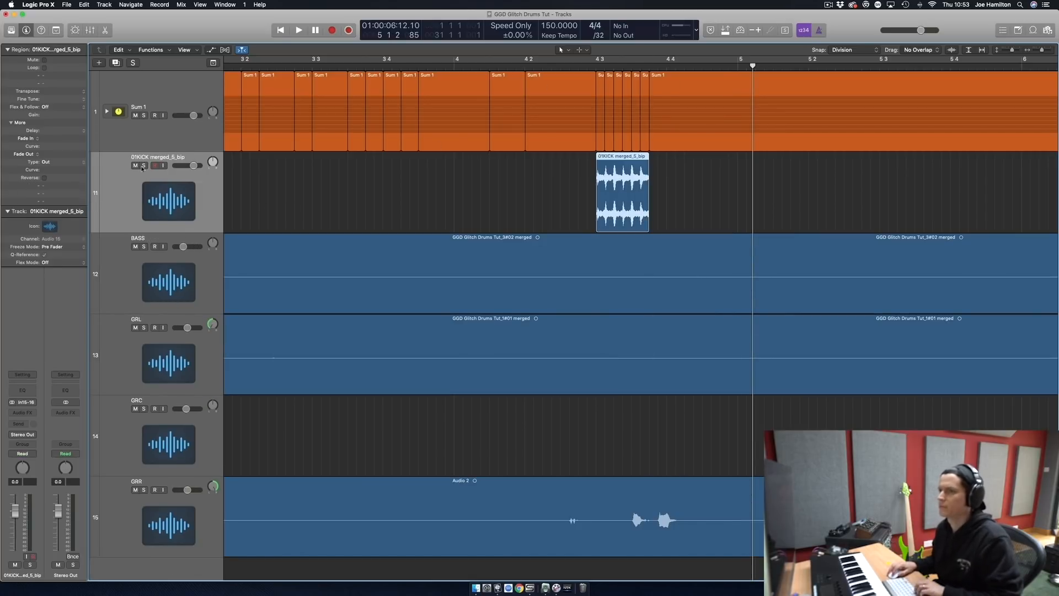
key(ctrl+s)
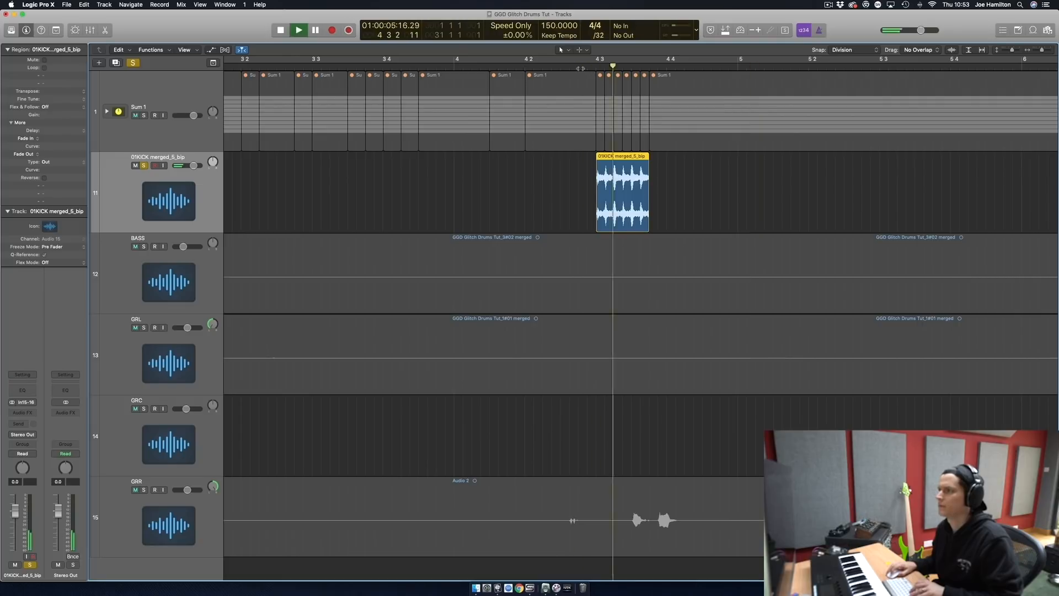
Unsolo the bounced track and expand the Sum 1 stack to show its drum tracks around 4 3.
click(146, 165)
click(161, 98)
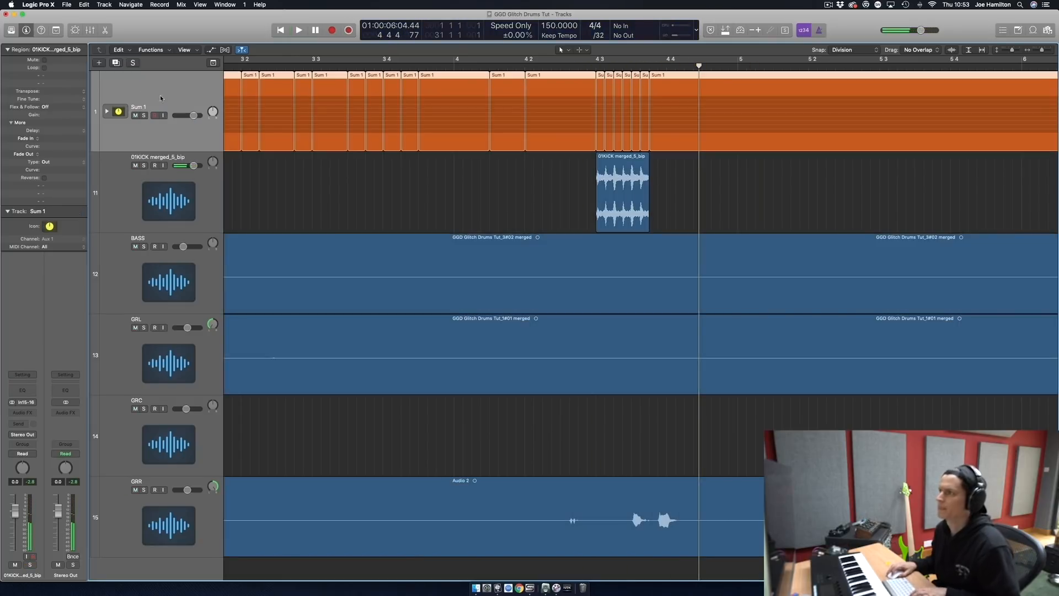
key(super+Right)
key(super+Right)
key(super+Down)
key(super+Down)
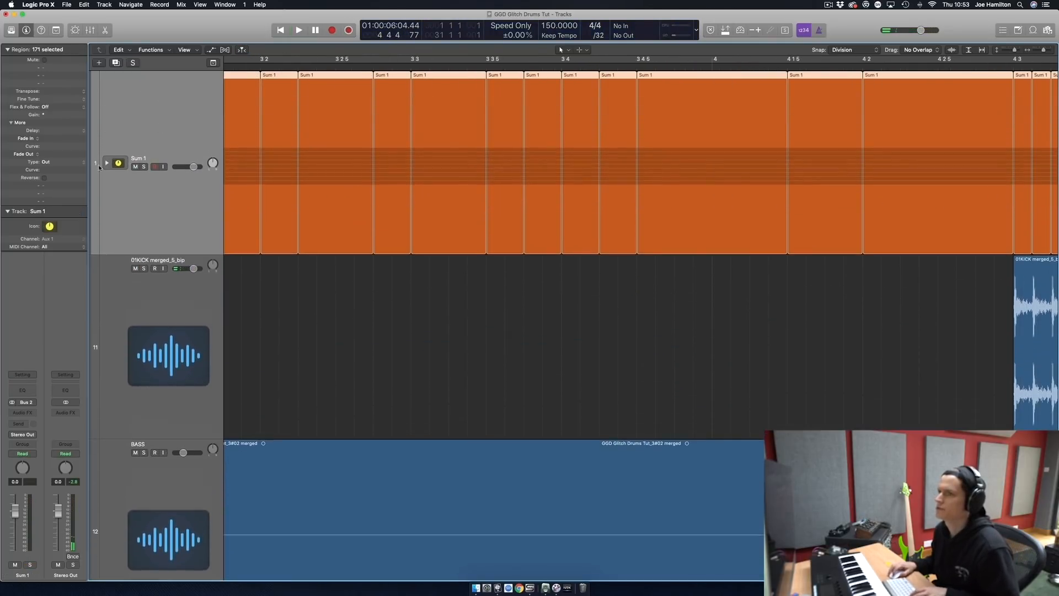
click(106, 163)
scroll(655, 106, right, 10)
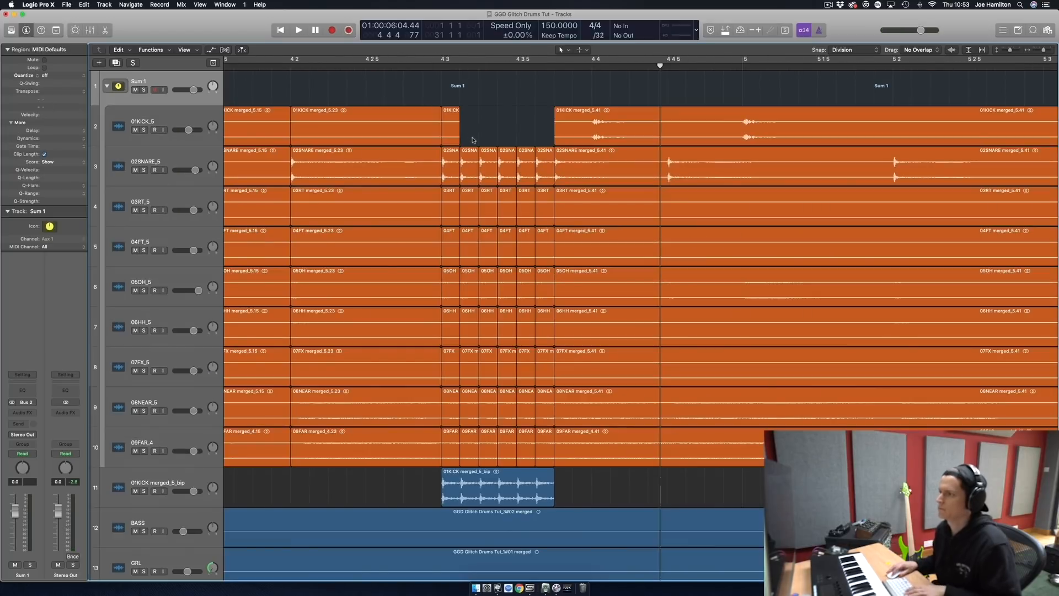
Remove the repeated slices at 4 3 from all nine drum tracks and collapse the Sum 1 stack.
drag(471, 134, 541, 454)
key(super+j)
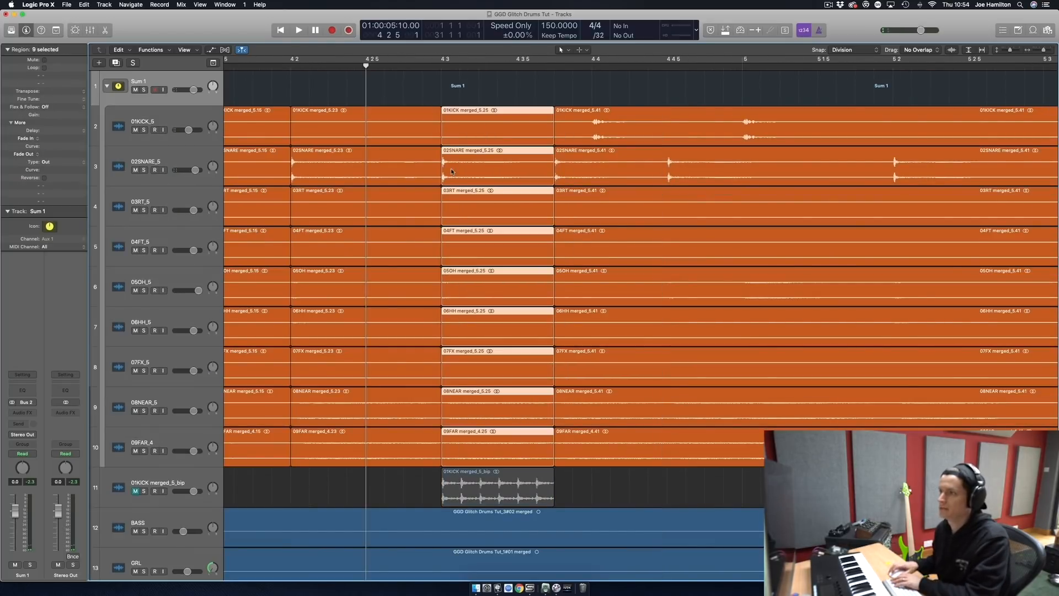
key(BackSpace)
drag(459, 88, 443, 457)
click(461, 450)
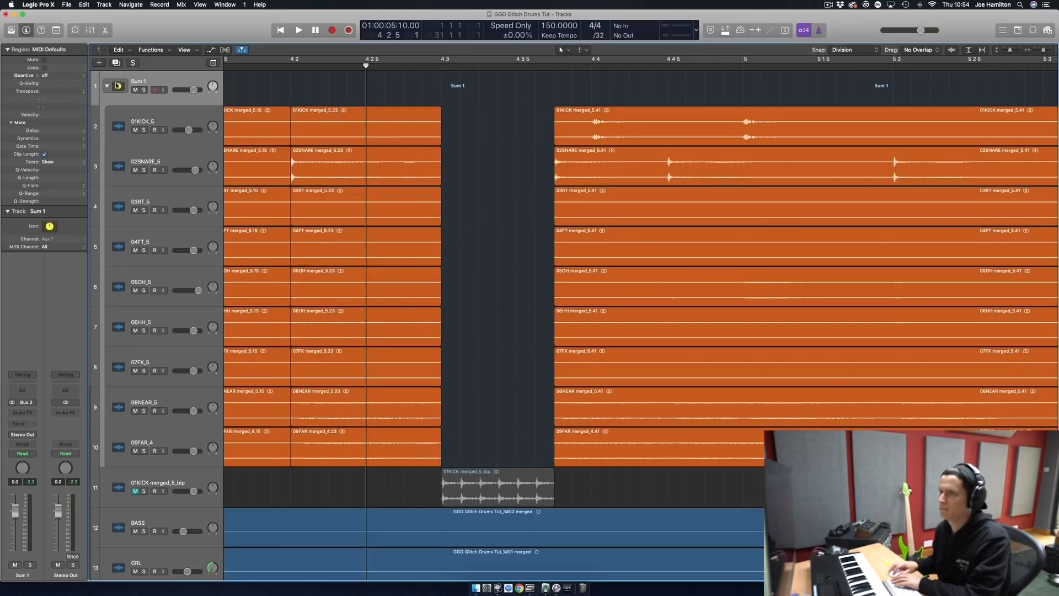
click(107, 87)
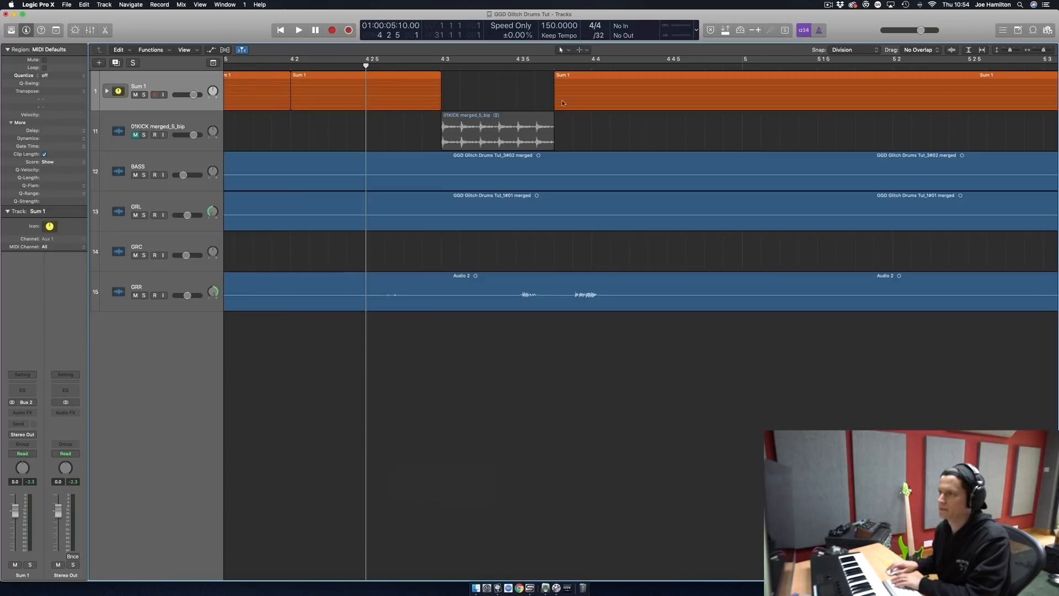
Unmute the bounced track and play the arrangement from 4 2.
click(136, 135)
double_click(286, 69)
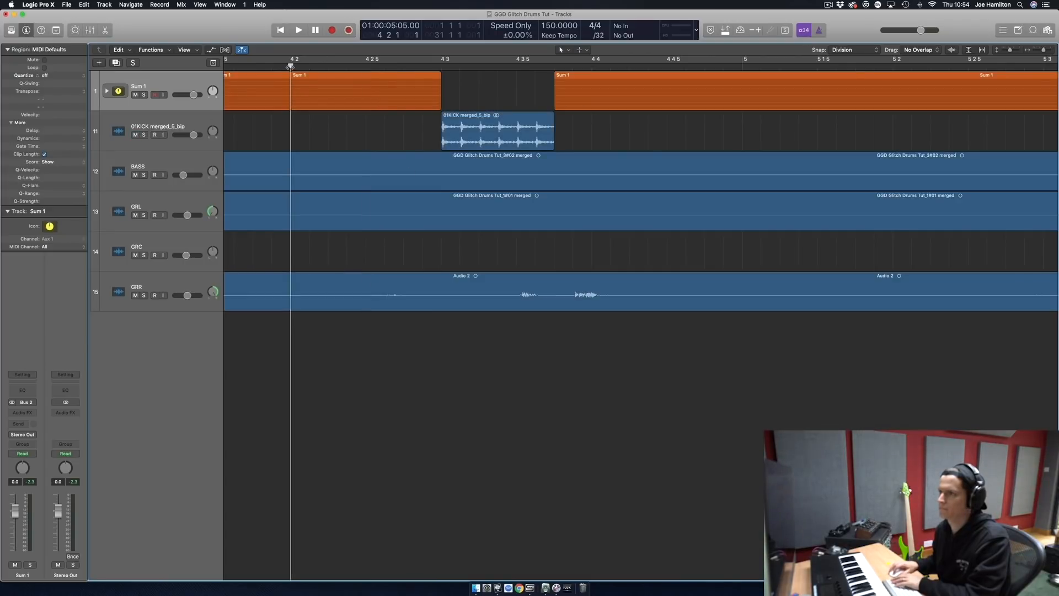
key(space)
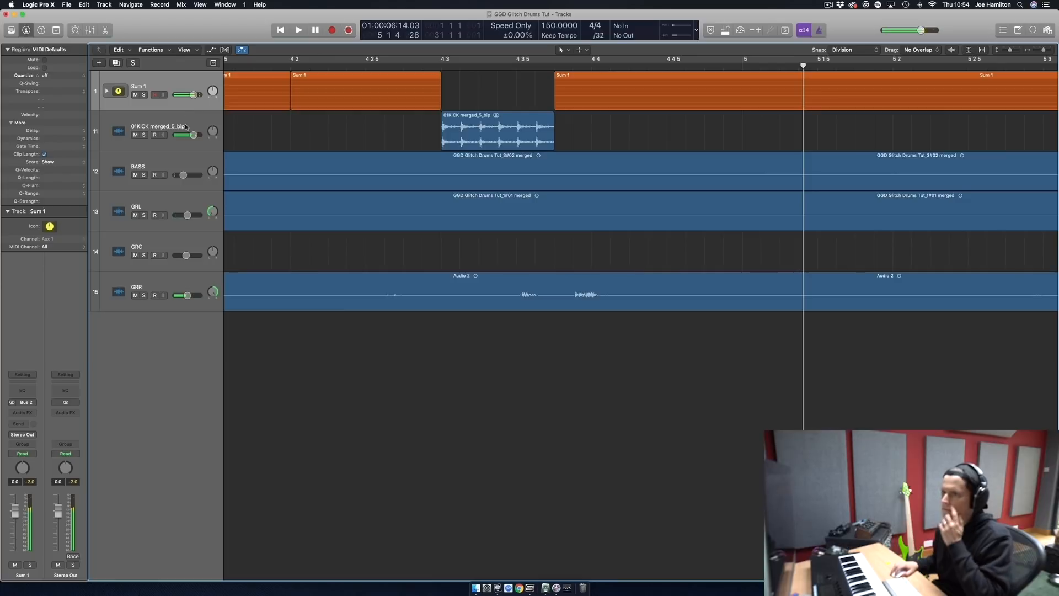
Insert the stereo Soundtoys LittleAlterBoy plug-in on the bounced track and move its window below the bounced region.
click(165, 120)
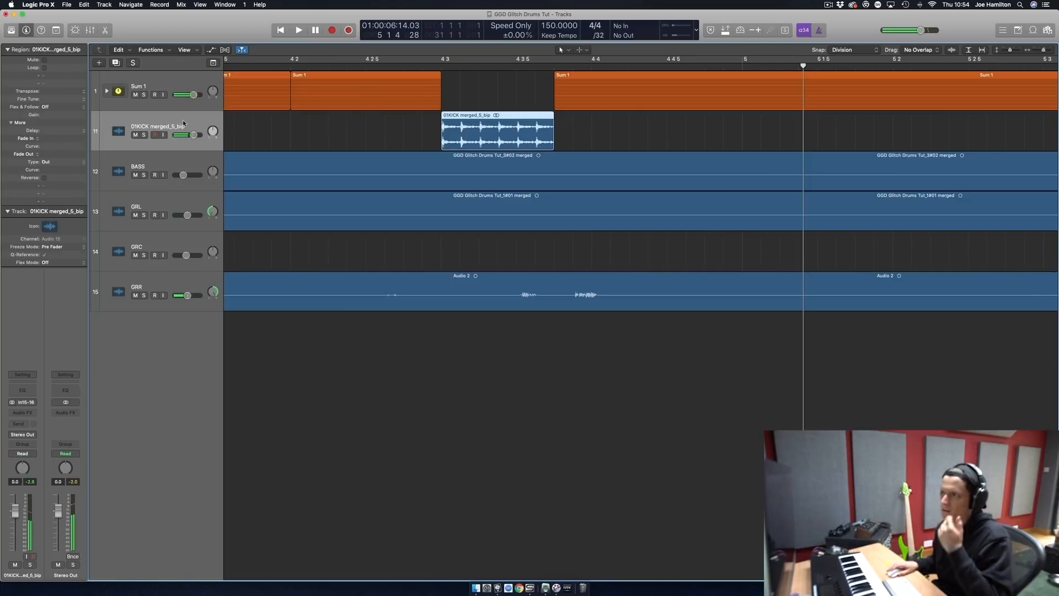
click(29, 415)
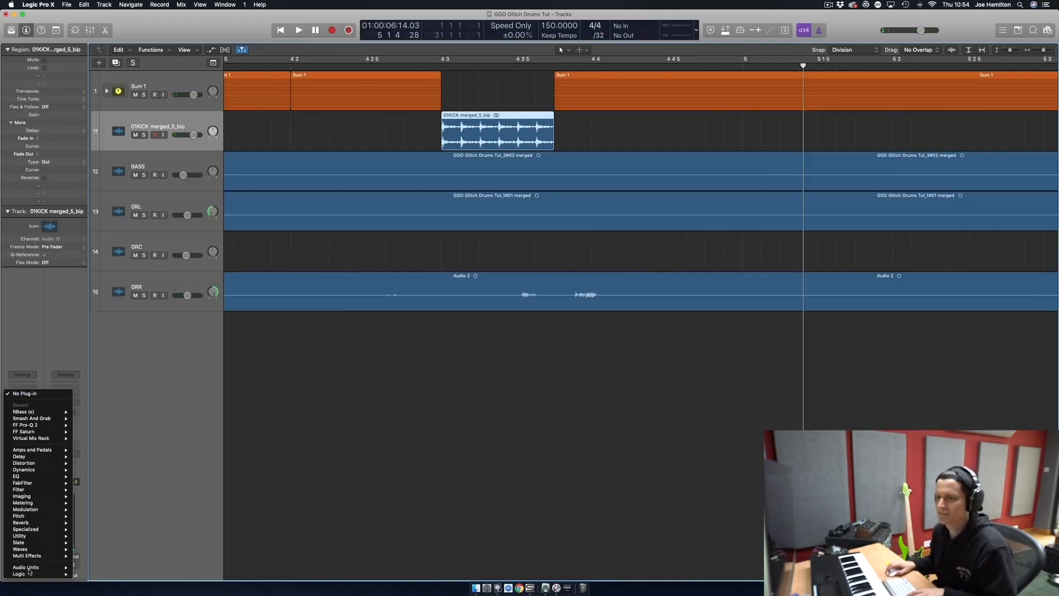
mouse_move(27, 517)
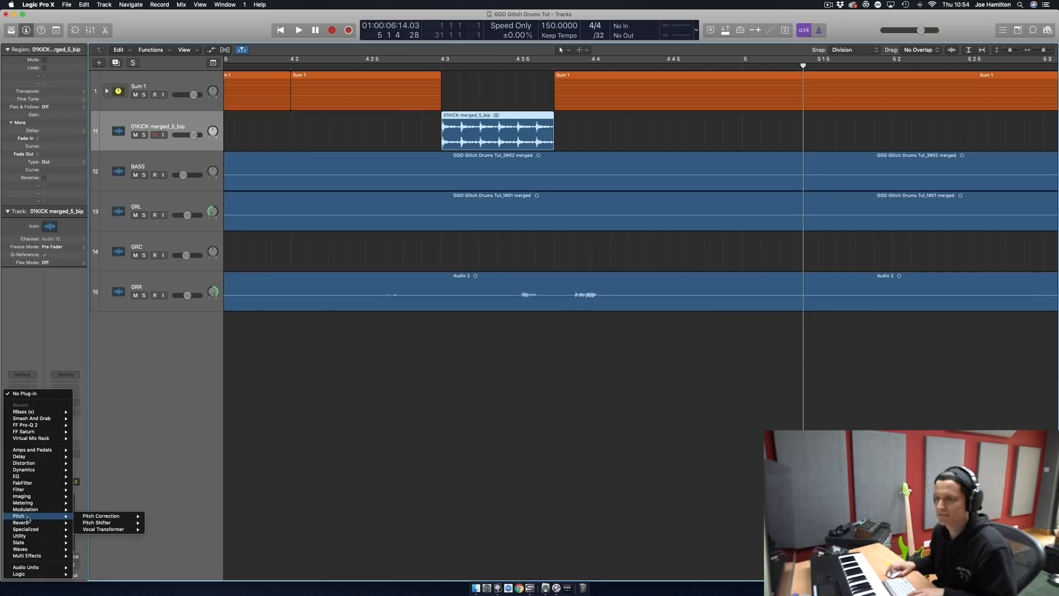
mouse_move(37, 568)
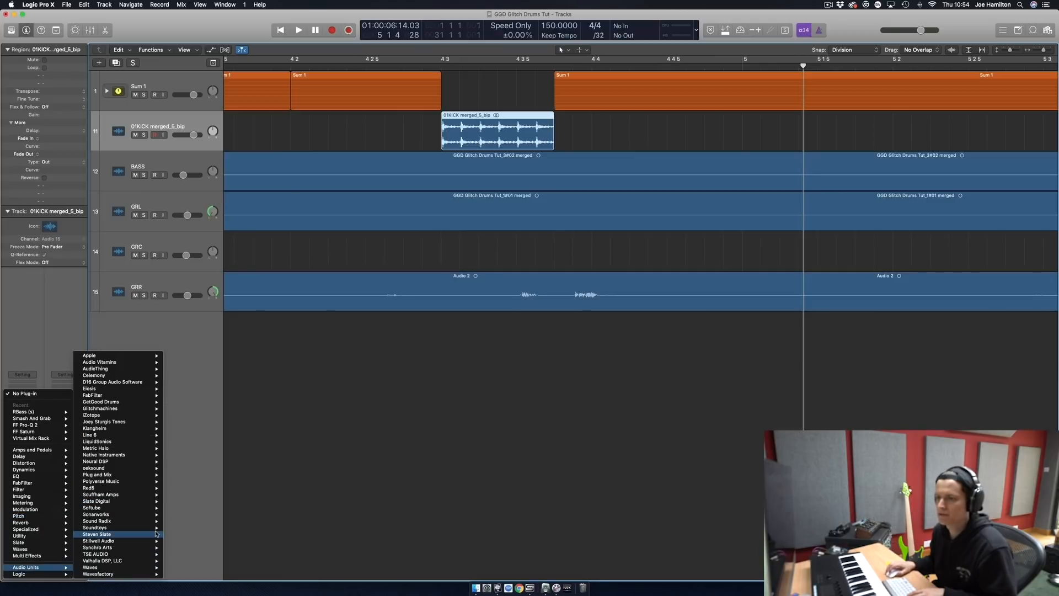
mouse_move(135, 530)
mouse_move(196, 561)
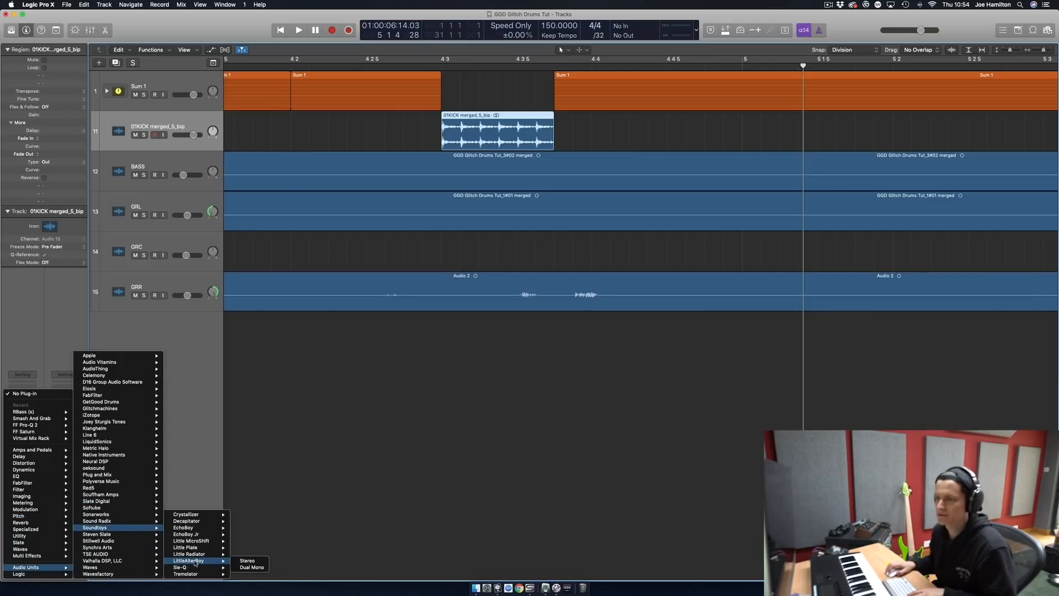
click(246, 561)
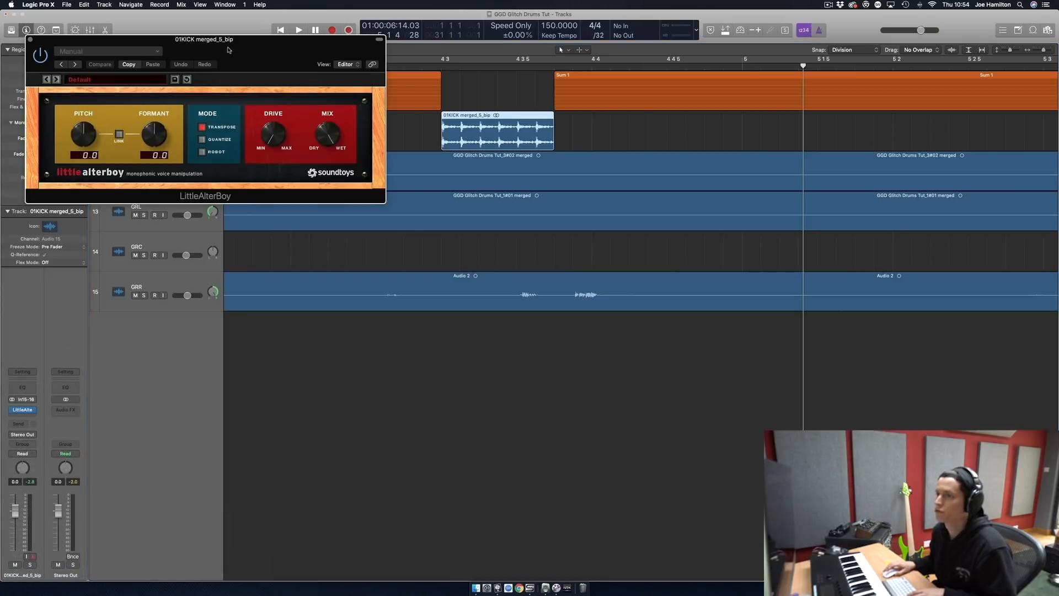
drag(228, 50, 511, 314)
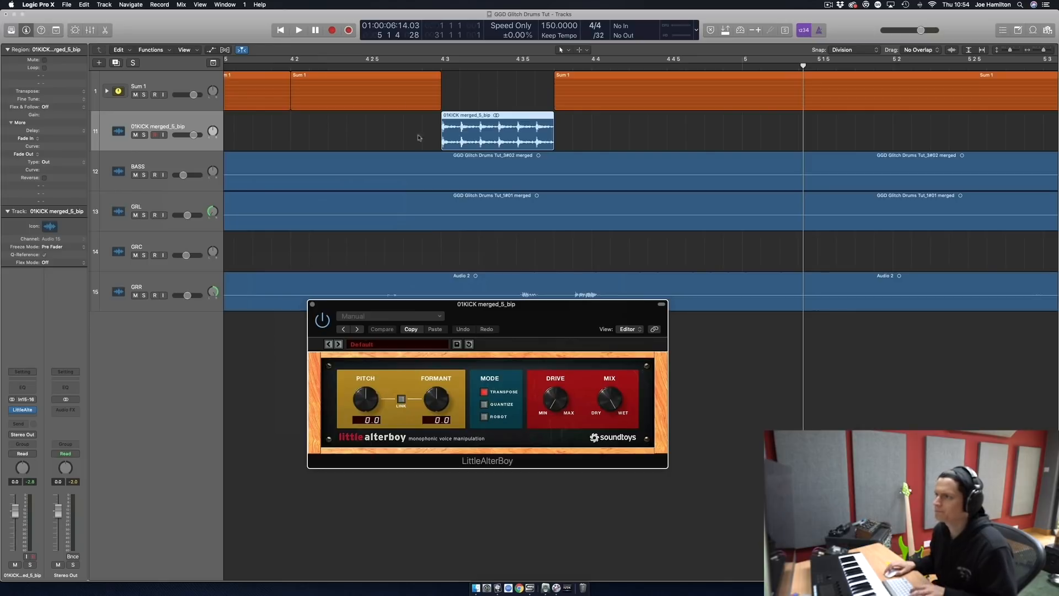
click(34, 409)
mouse_move(55, 477)
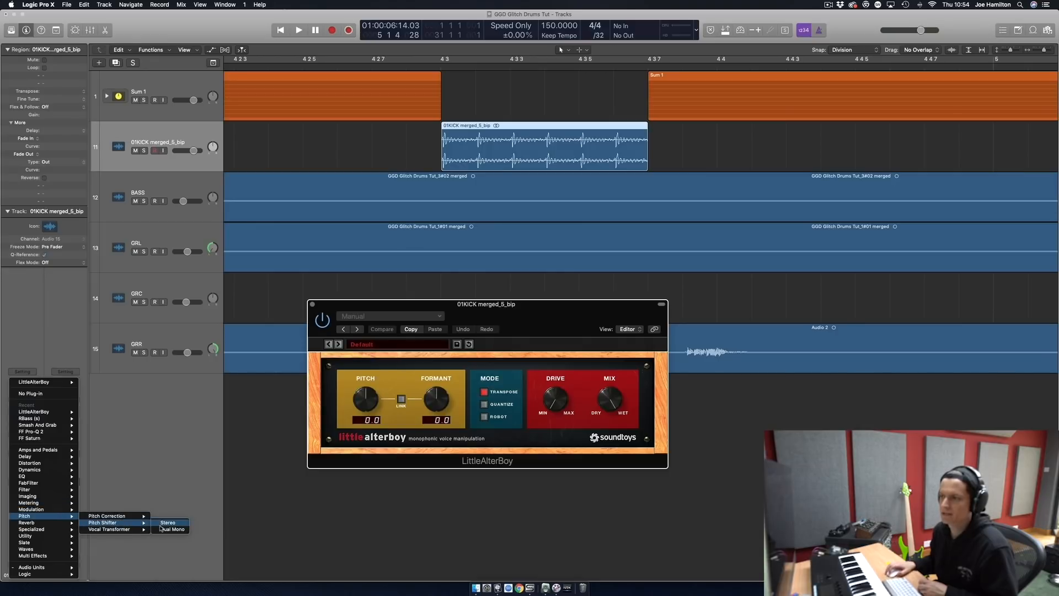
click(160, 529)
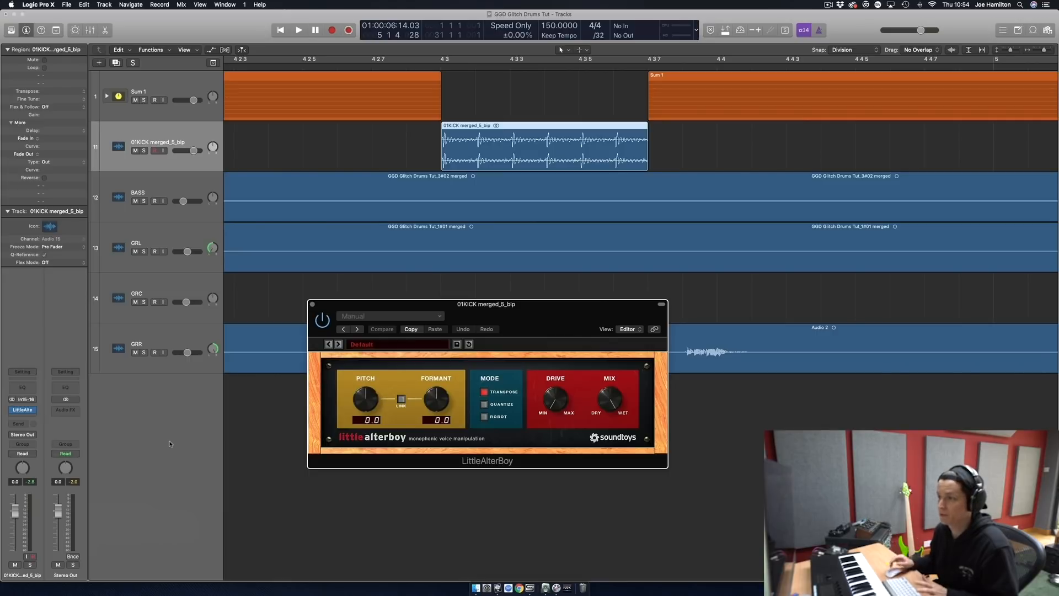
click(393, 137)
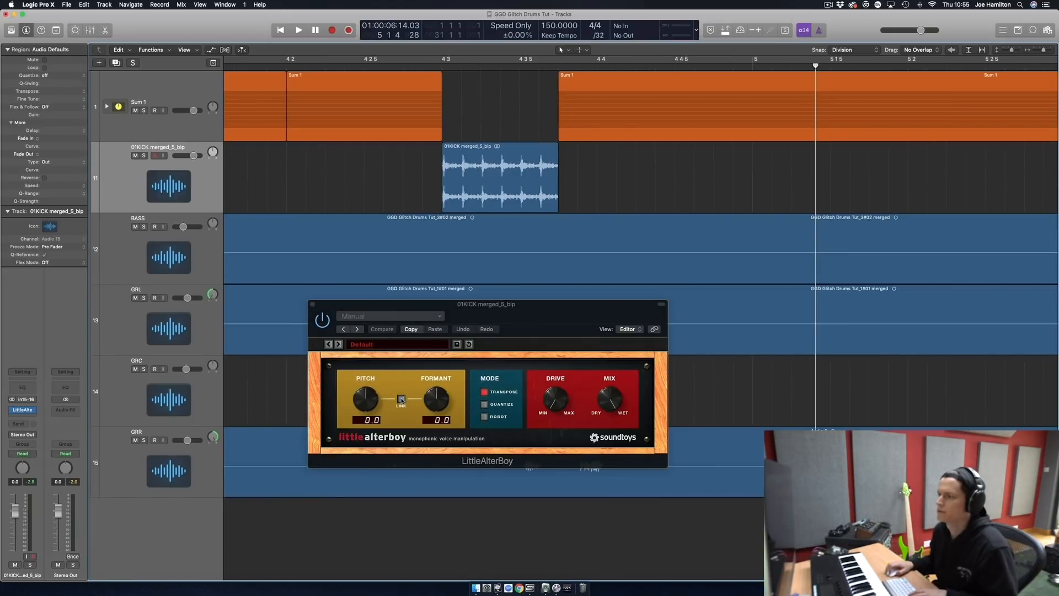
Link pitch and formant in LittleAlterBoy and show the plug-in's Pitch automation on the bounced track.
click(401, 399)
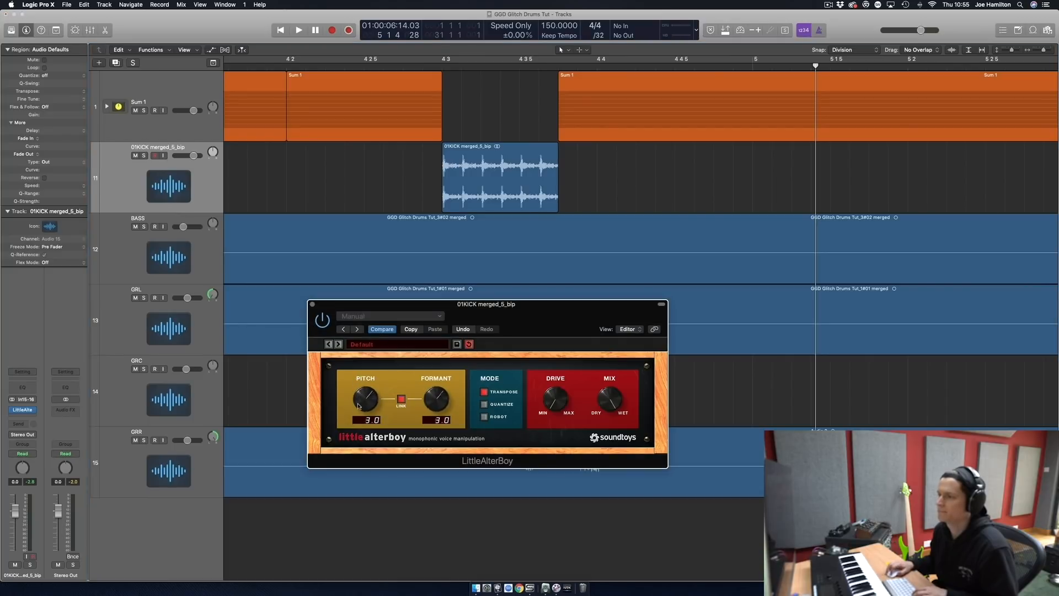
click(496, 67)
key(a)
key(cmd+Right)
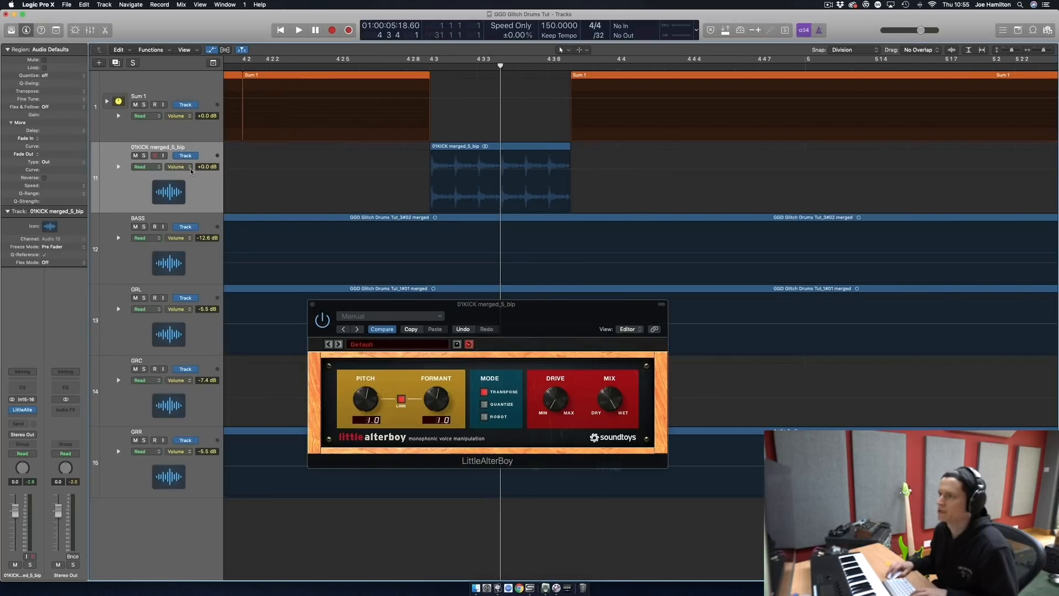
click(190, 168)
mouse_move(216, 228)
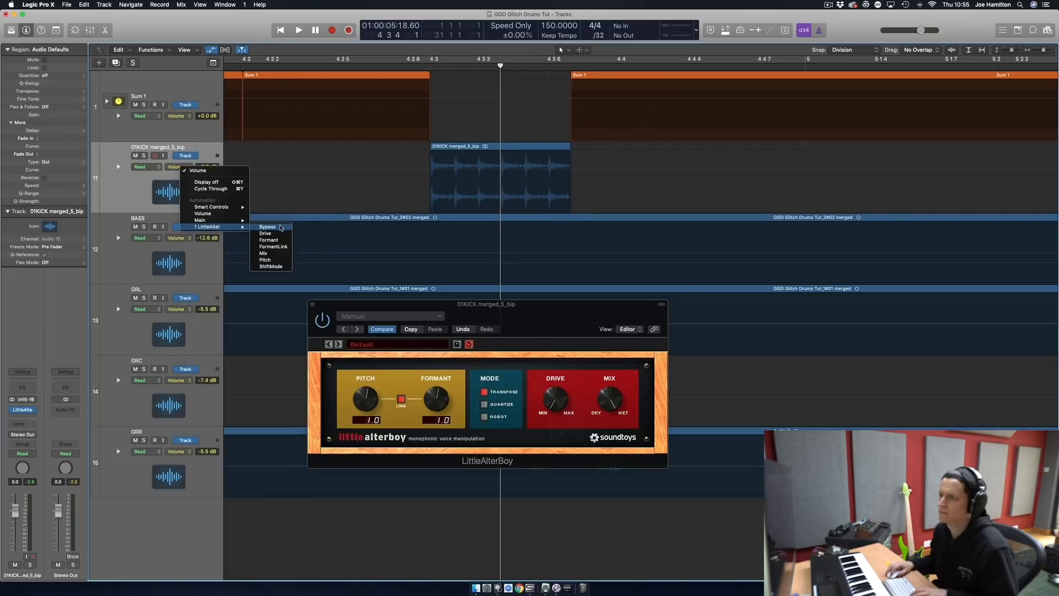
click(265, 259)
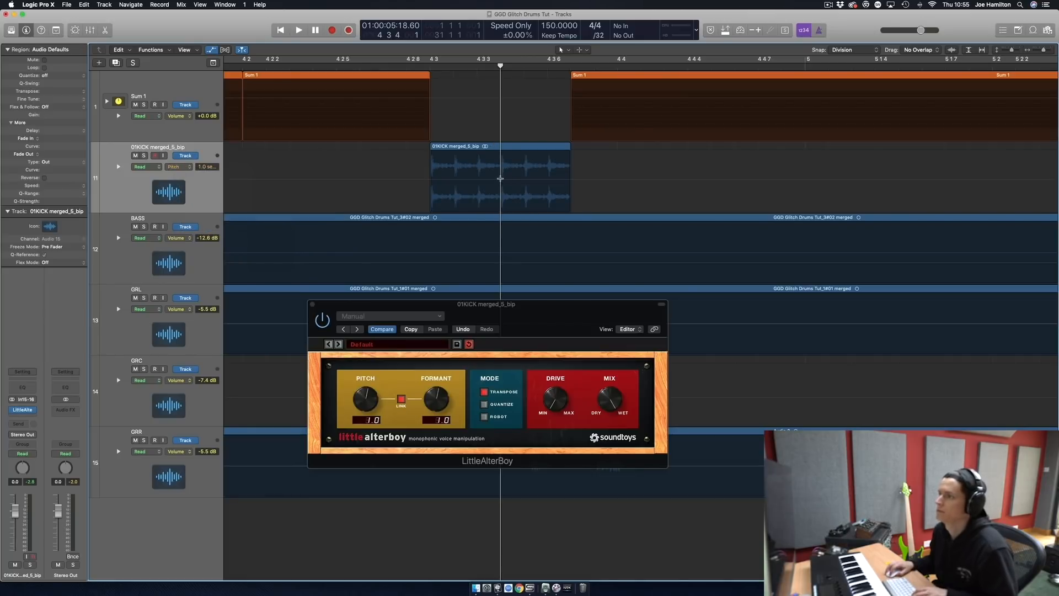
click(500, 178)
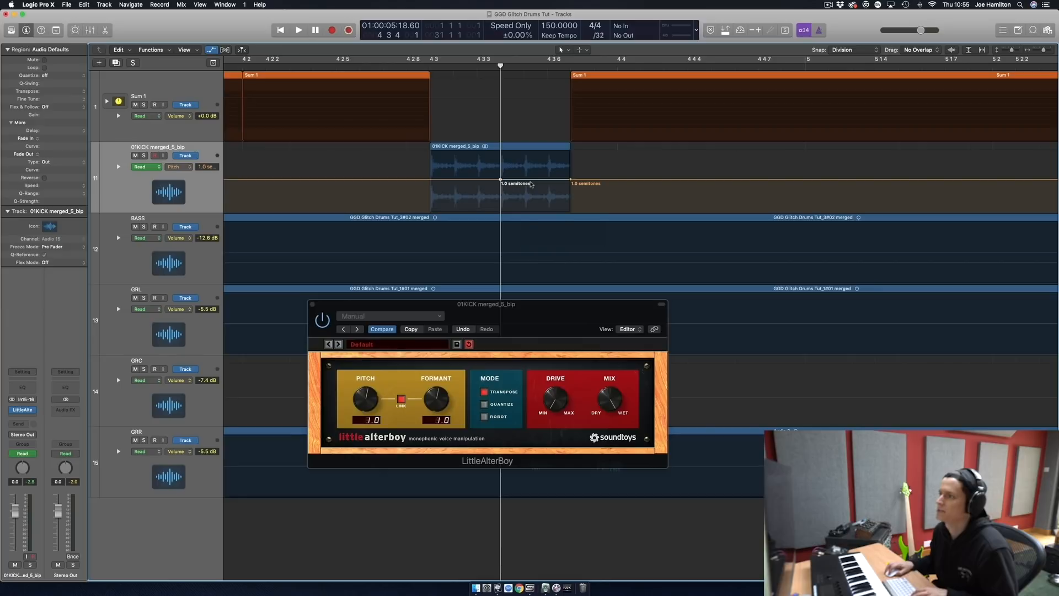
drag(530, 185, 530, 184)
key(super+z)
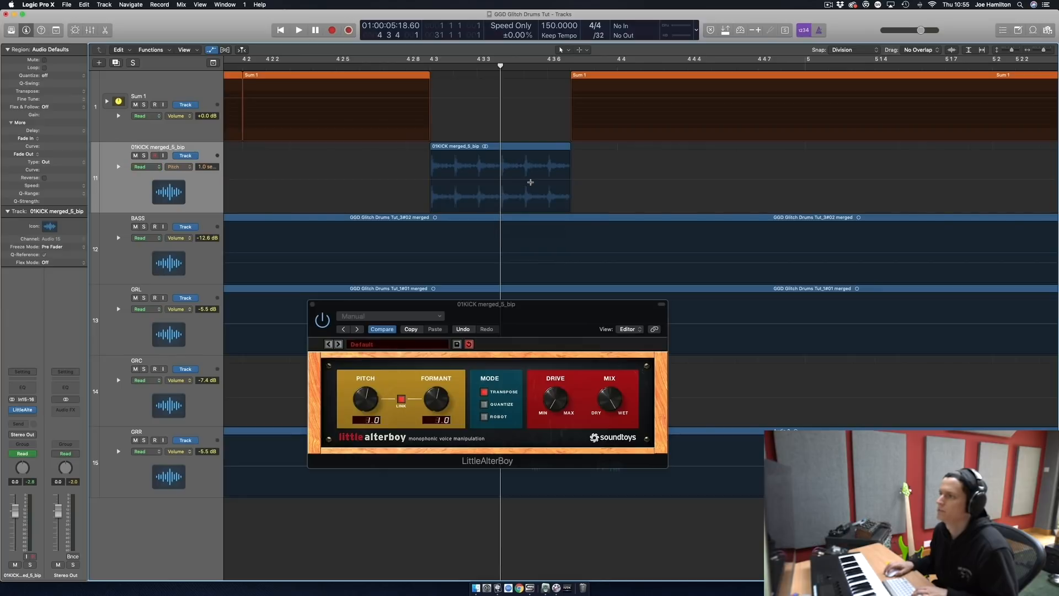
Reset the pitch to 0.0, automate it up to 6.3 semitones over the bounced region's second half, and play the result.
click(371, 402)
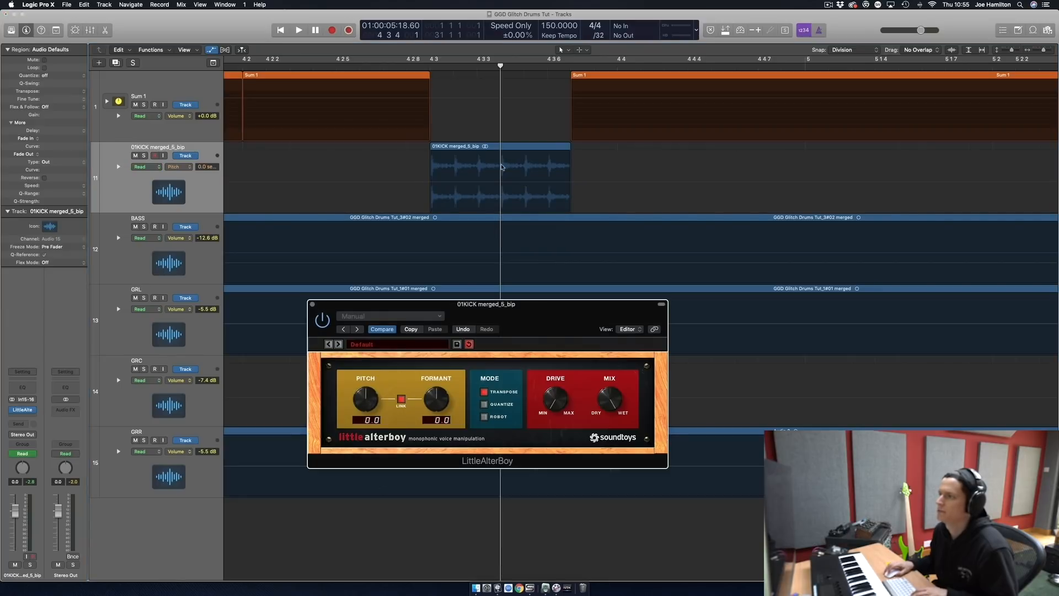
drag(501, 185, 530, 166)
click(530, 184)
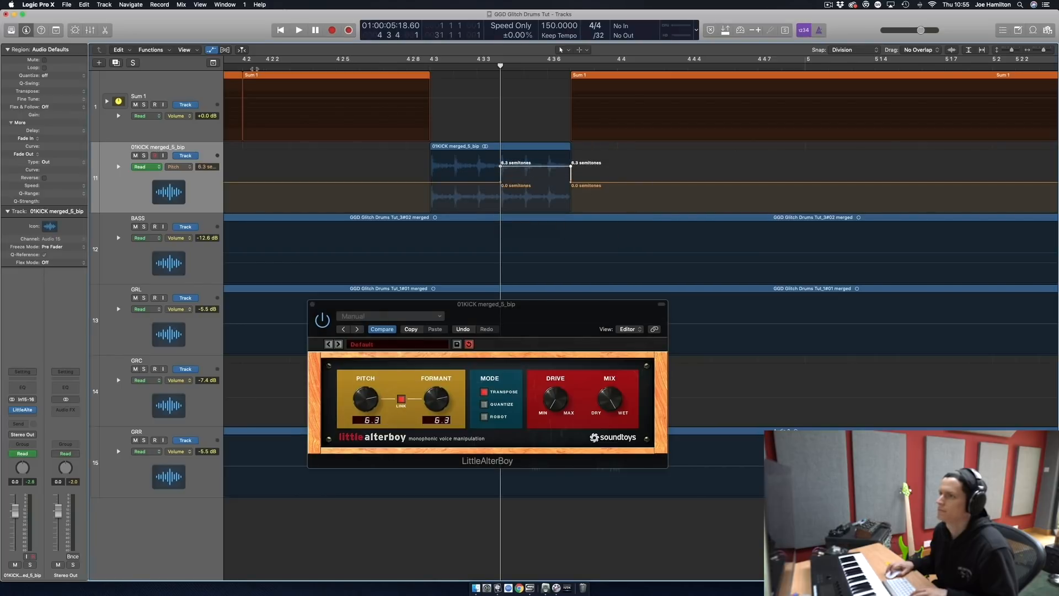
key(Return)
key(space)
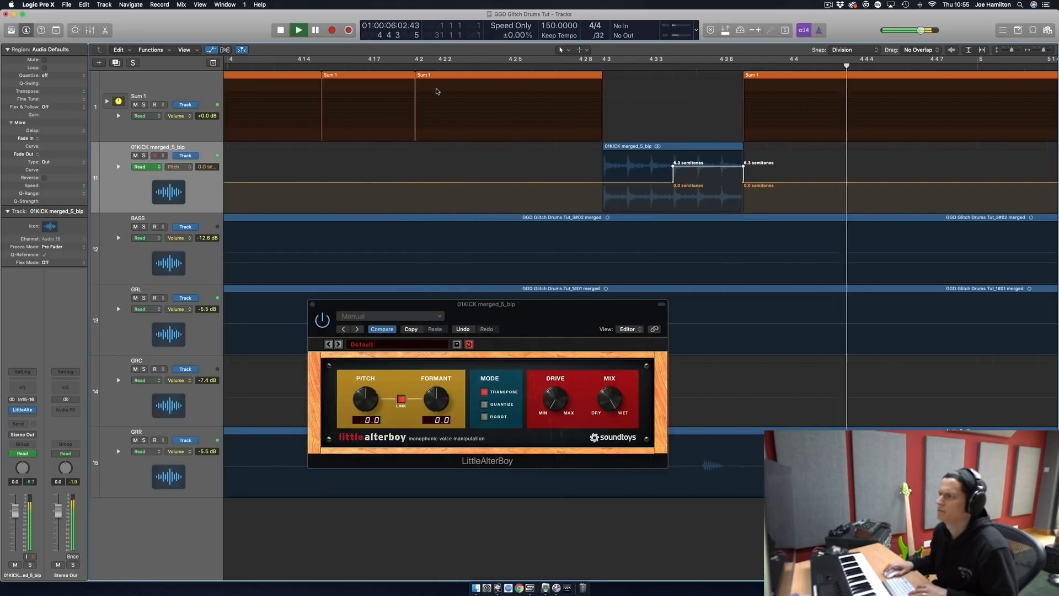
key(space)
Show absolute Pan automation on the bounced track, set the region's second half to -64, and play it.
key(super+Left)
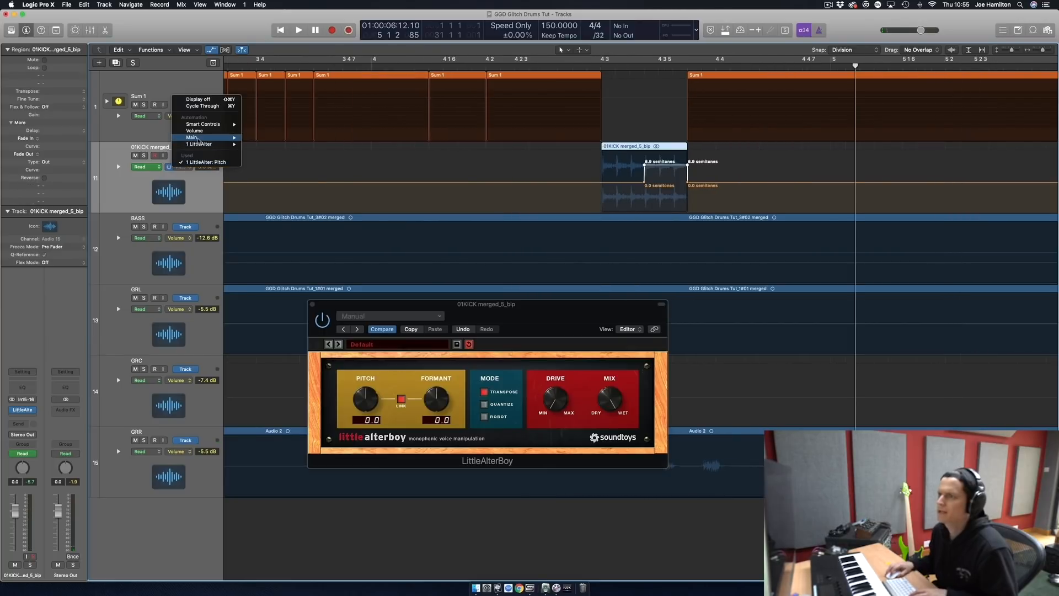
mouse_move(198, 138)
mouse_move(255, 146)
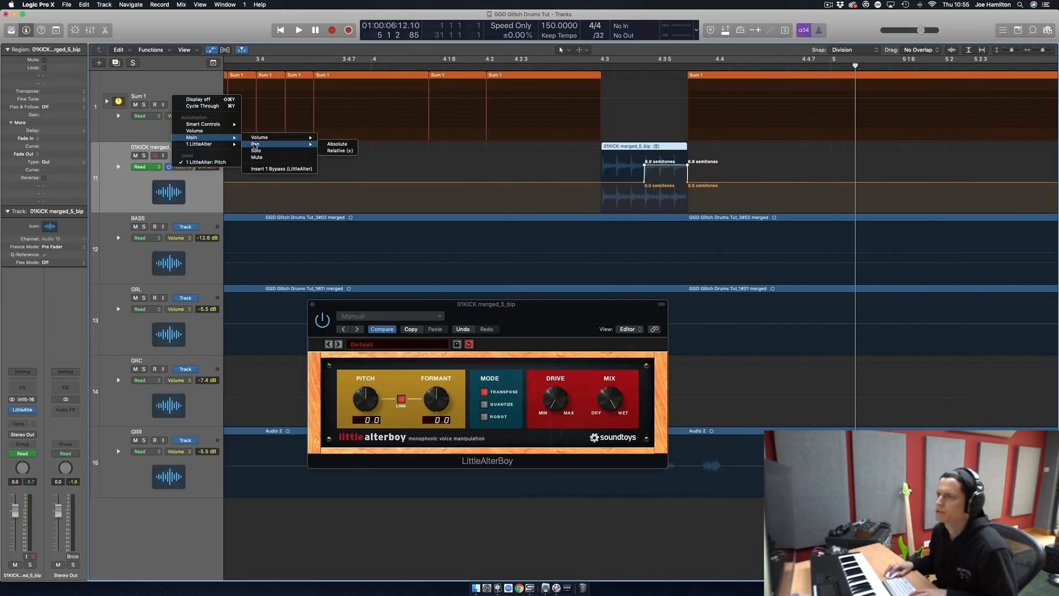
click(349, 146)
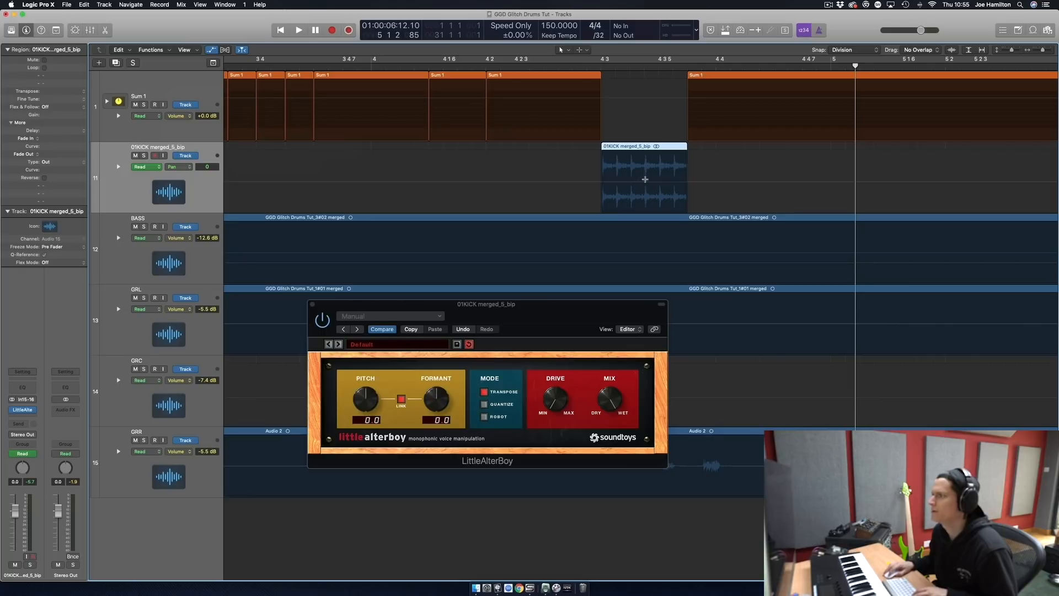
drag(645, 180, 663, 155)
click(669, 190)
key(space)
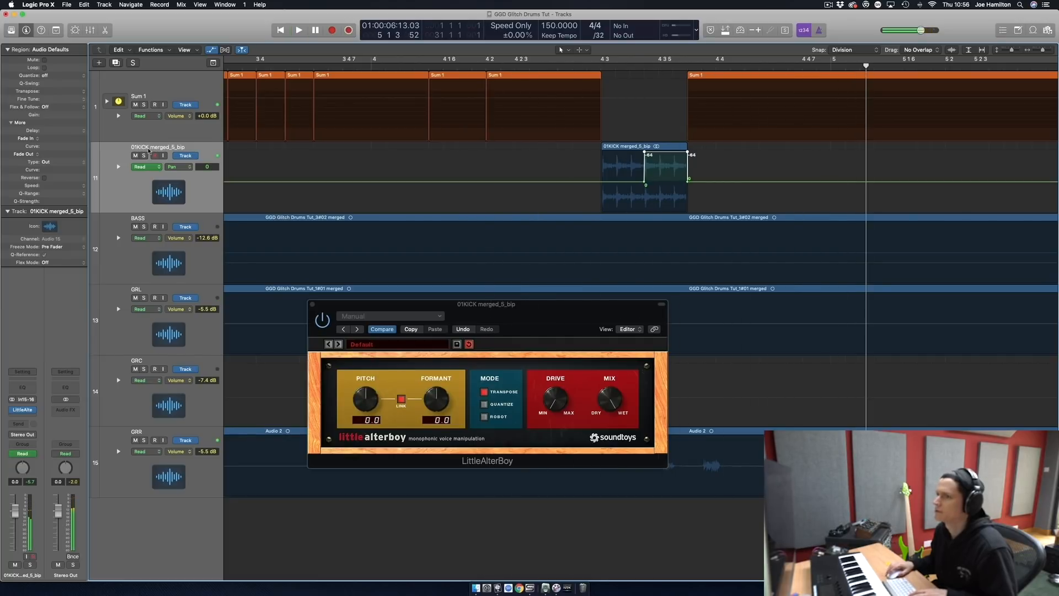
Insert the Bitcrusher distortion plug-in after LittleAlterBoy on the bounced track.
click(193, 191)
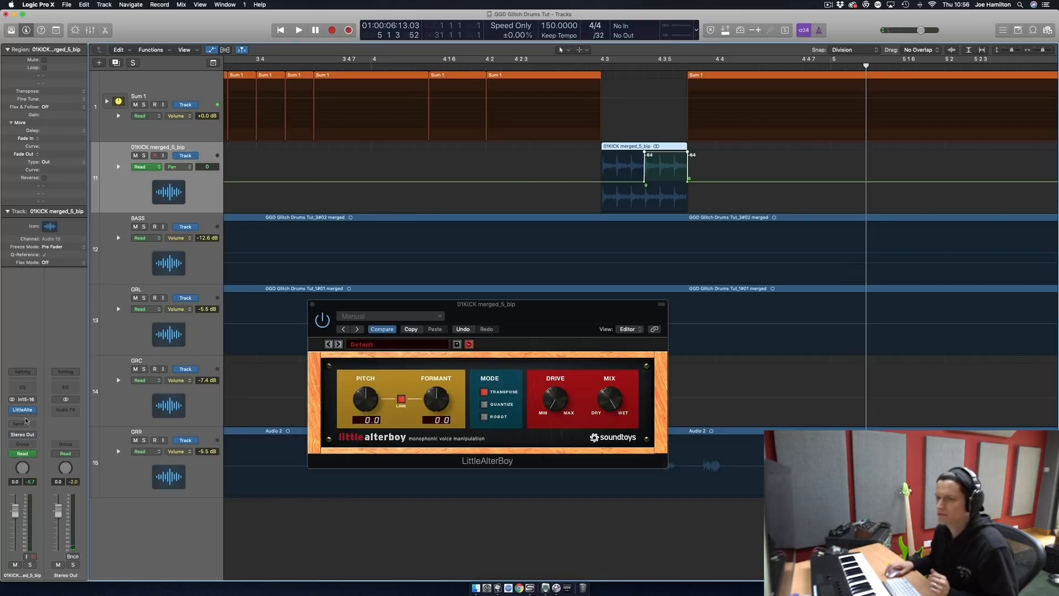
click(21, 416)
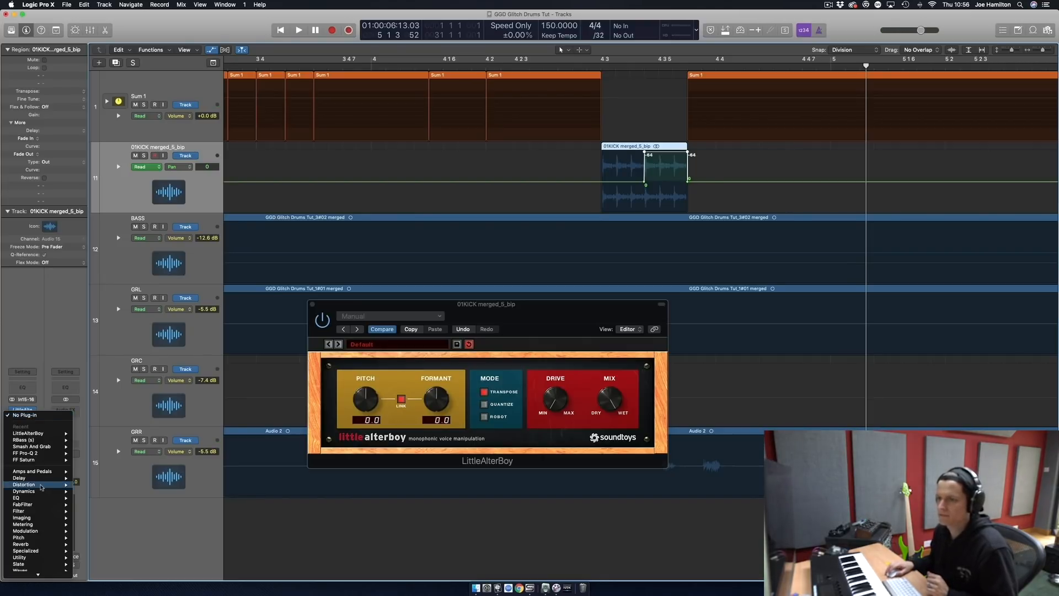
mouse_move(42, 486)
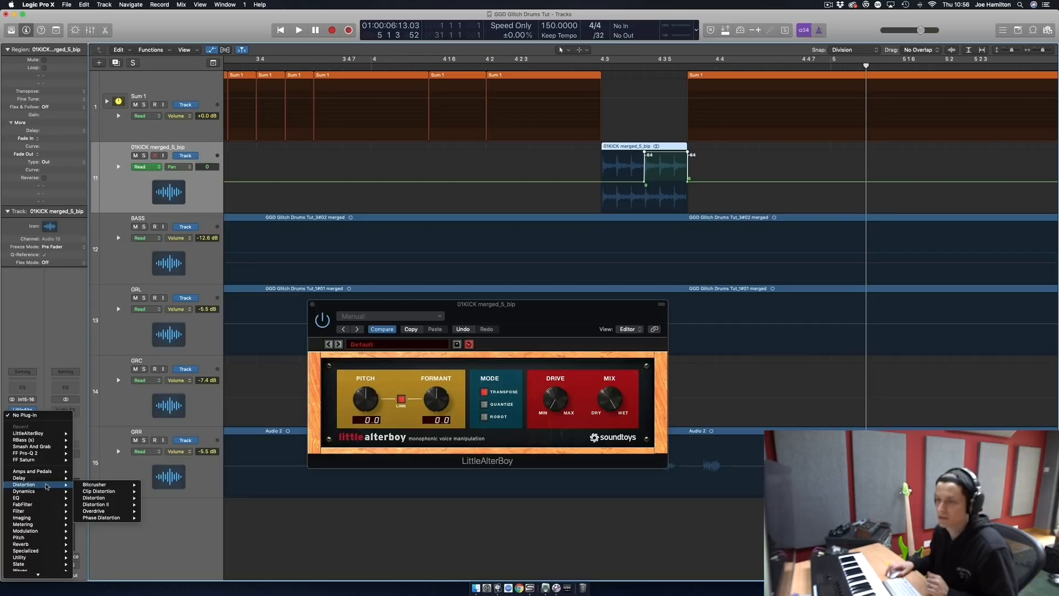
click(144, 486)
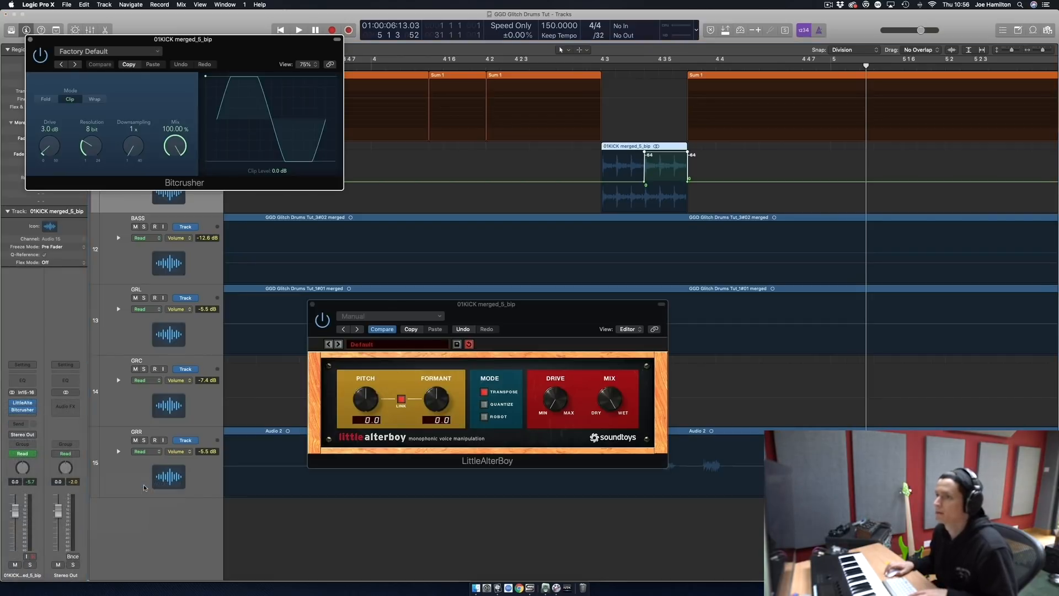
Close LittleAlterBoy, reposition the Bitcrusher window and play bar 4 as a cycle.
click(312, 305)
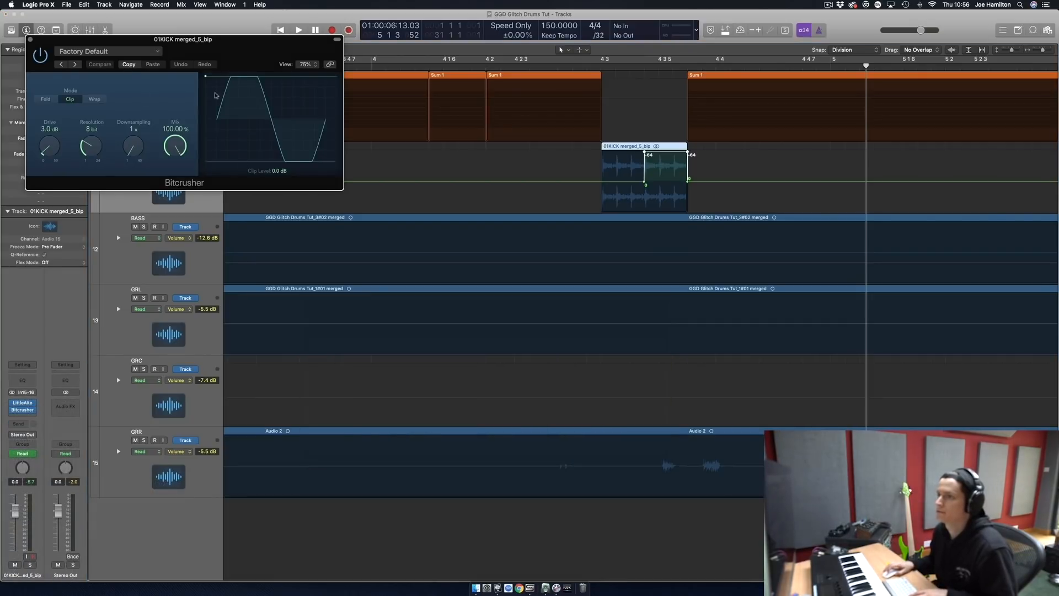
drag(209, 46, 492, 309)
drag(375, 61, 831, 77)
key(space)
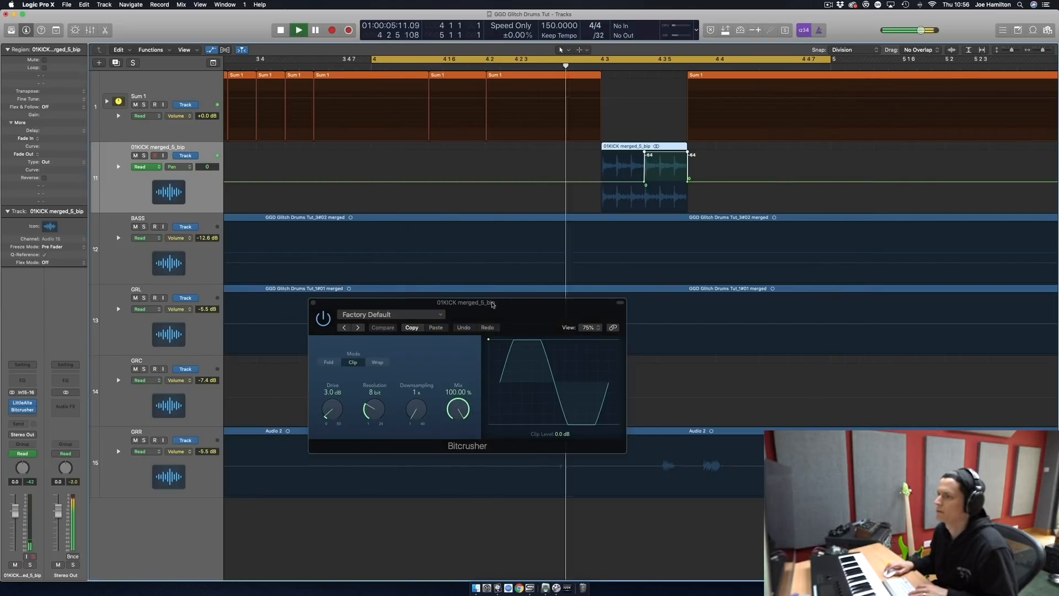
Try Bitcrusher with about 11 dB drive, 3x downsampling and resolutions up to 24 bit, lowering the bounced track's volume.
drag(416, 393, 421, 378)
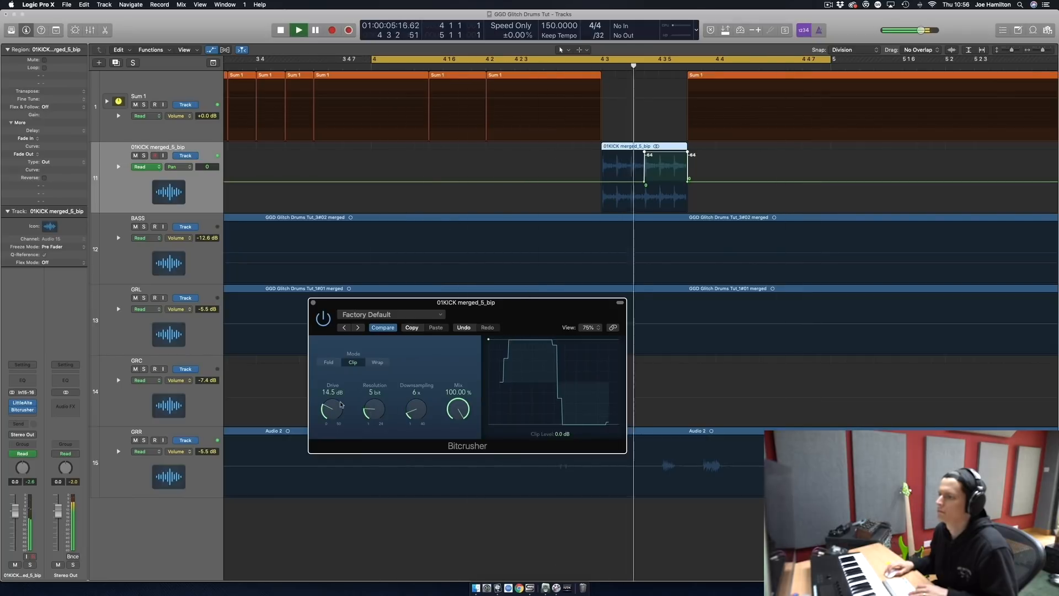
drag(340, 404, 341, 410)
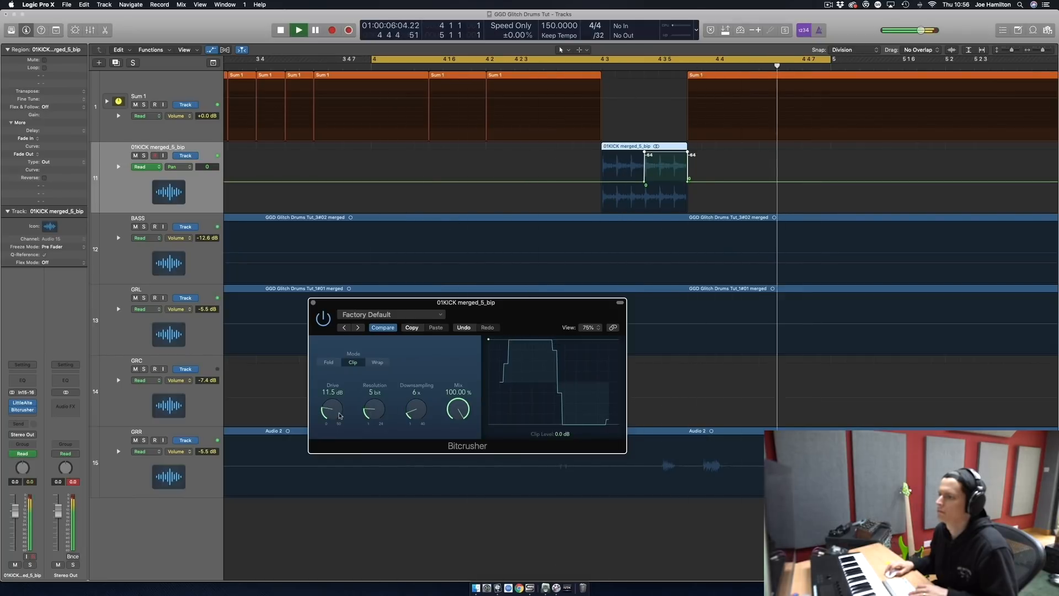
drag(14, 511, 15, 526)
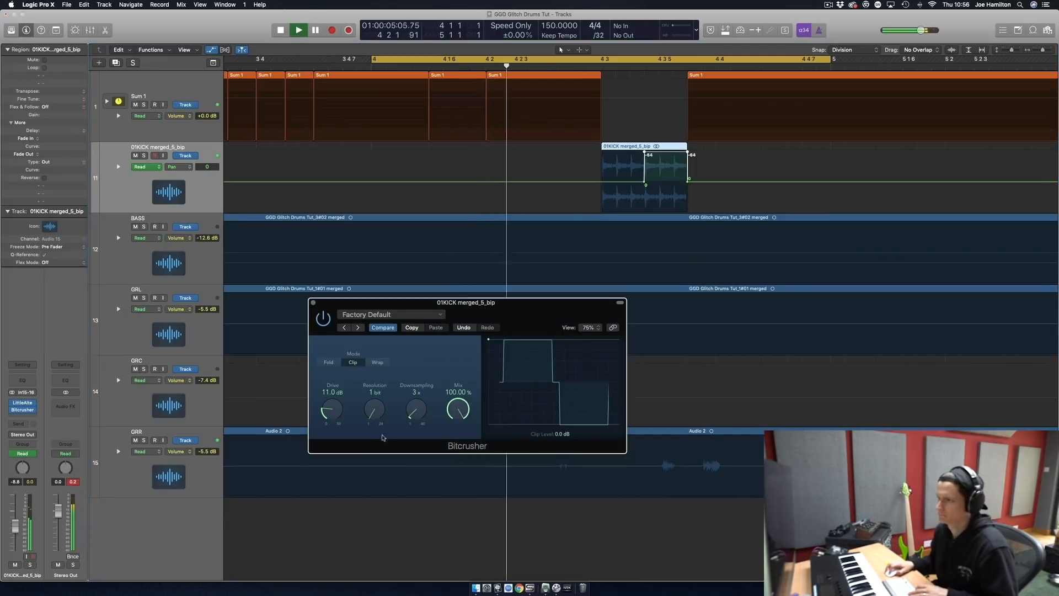
drag(383, 437, 364, 271)
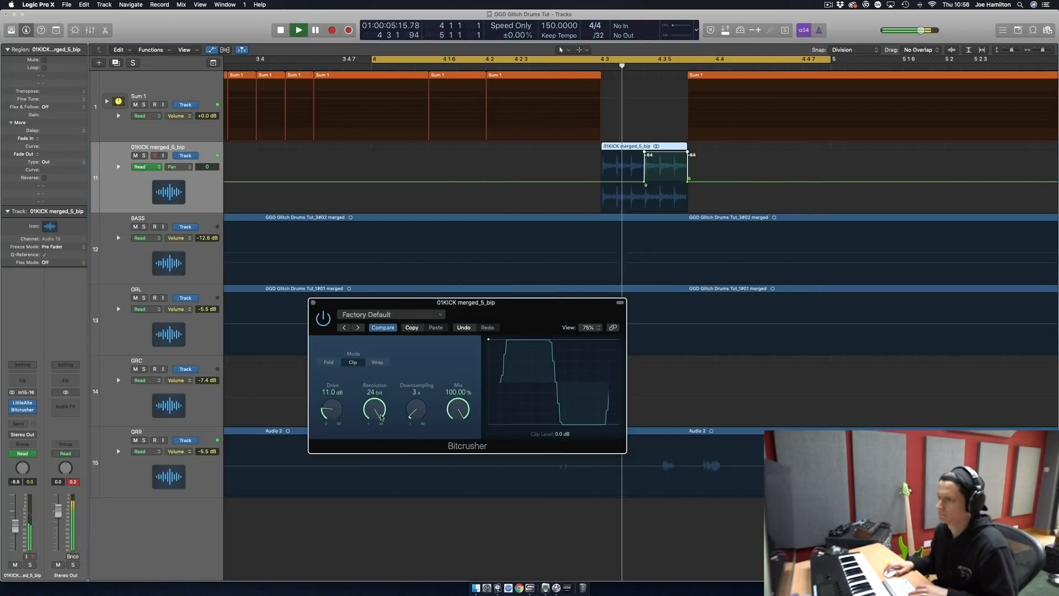
Set Bitcrusher to Fold mode, 0.0 dB drive, 4-bit resolution and 10x downsampling, with the bounced track's volume at 0.9 dB.
drag(334, 409, 348, 516)
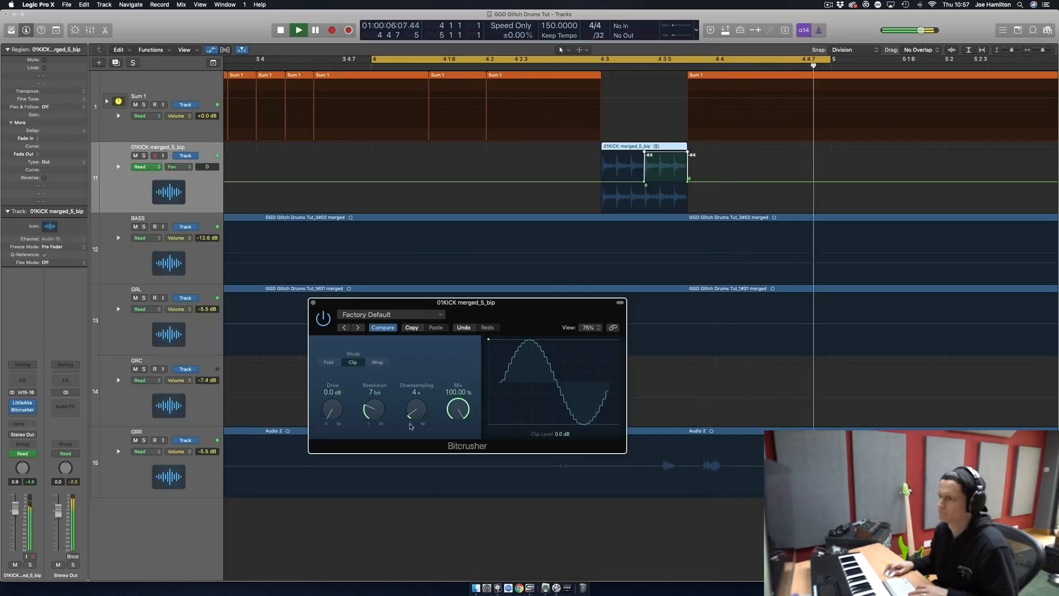
drag(410, 426, 398, 515)
key(space)
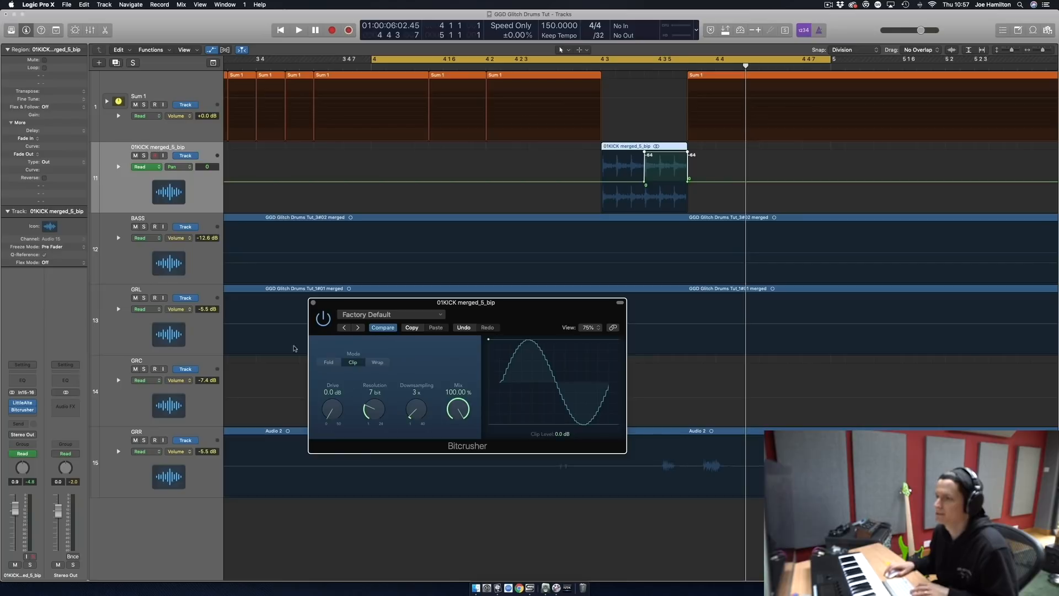
key(space)
drag(360, 407, 416, 386)
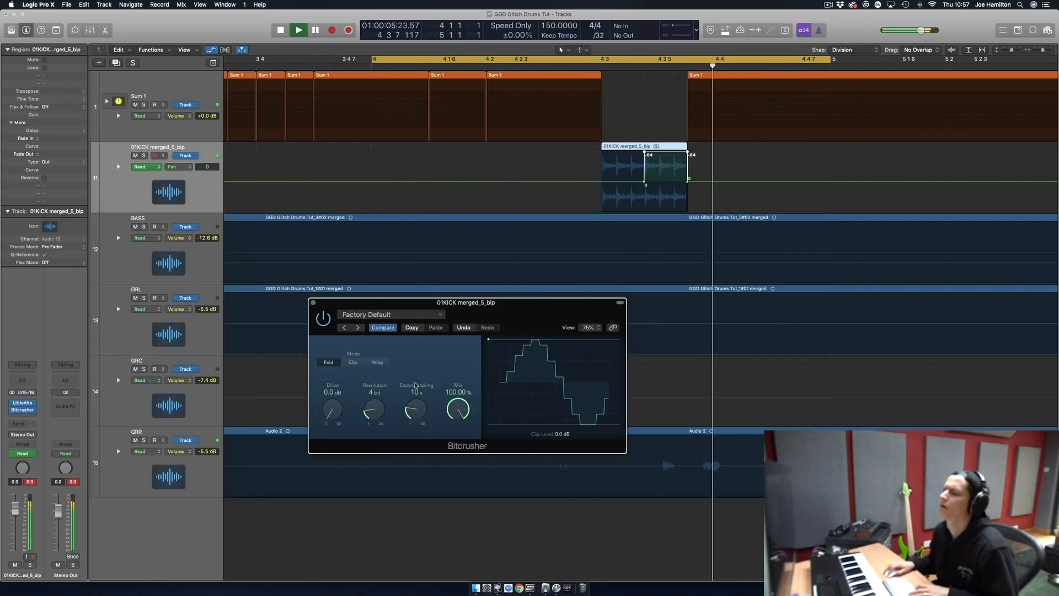
key(space)
Close Bitcrusher, turn off the cycle and play the glitch section from the middle of bar 2.
click(314, 303)
key(super+Left)
key(super+Left)
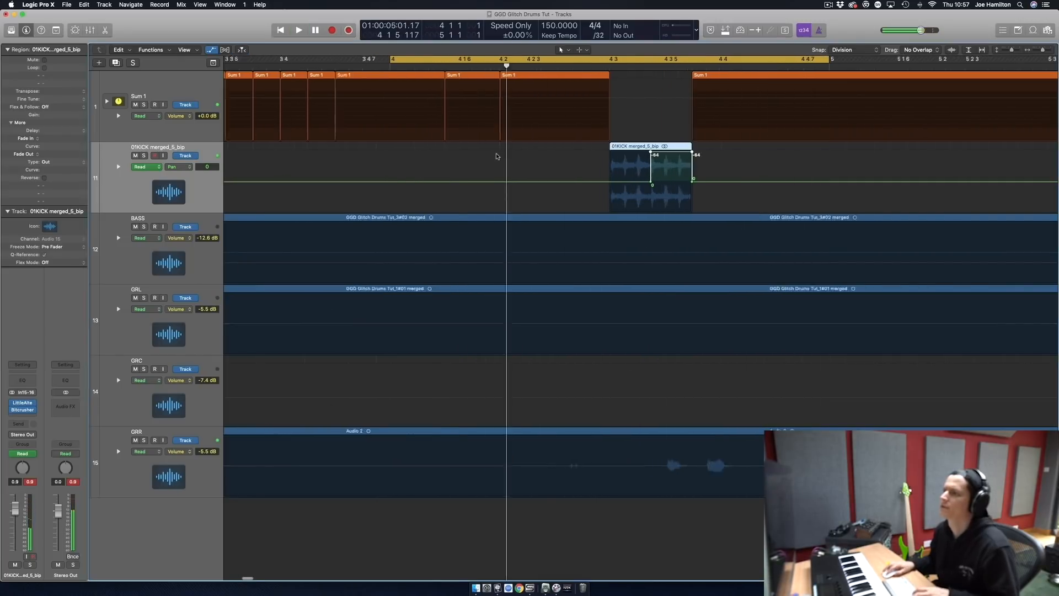
click(590, 60)
key(super+Left)
key(super+Left)
double_click(337, 67)
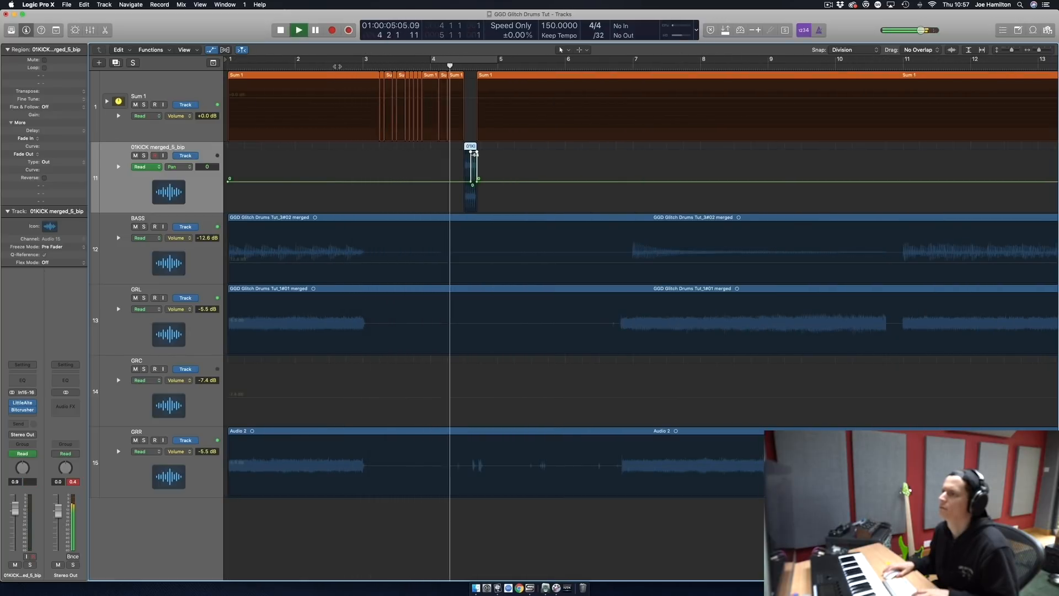
key(space)
Hide the track automation and expand the Sum 1 stack to show its individual drum tracks.
key(a)
key(super+Right)
key(super+Right)
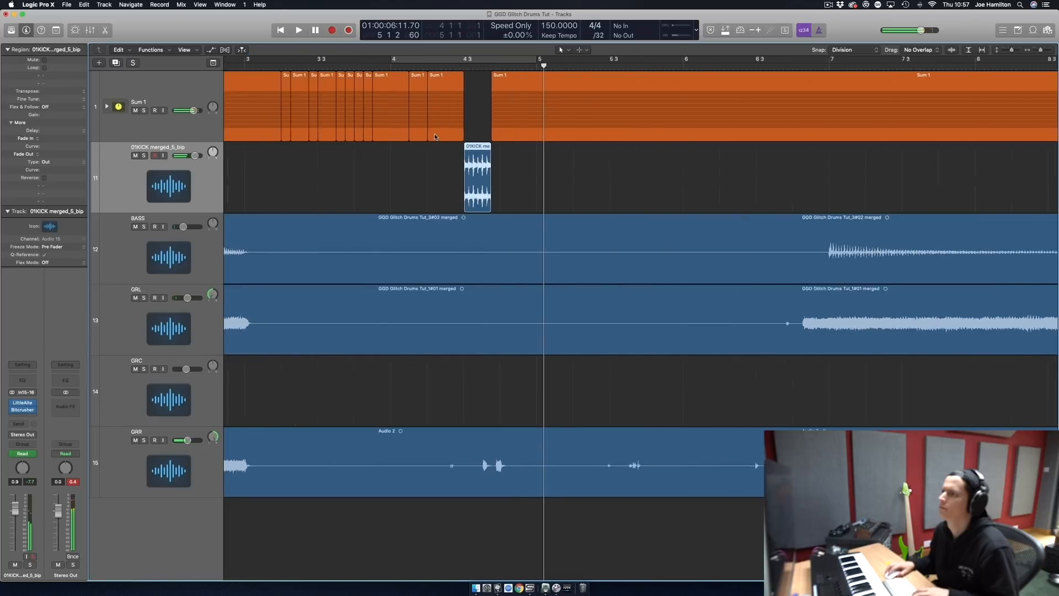
click(423, 193)
key(super+Right)
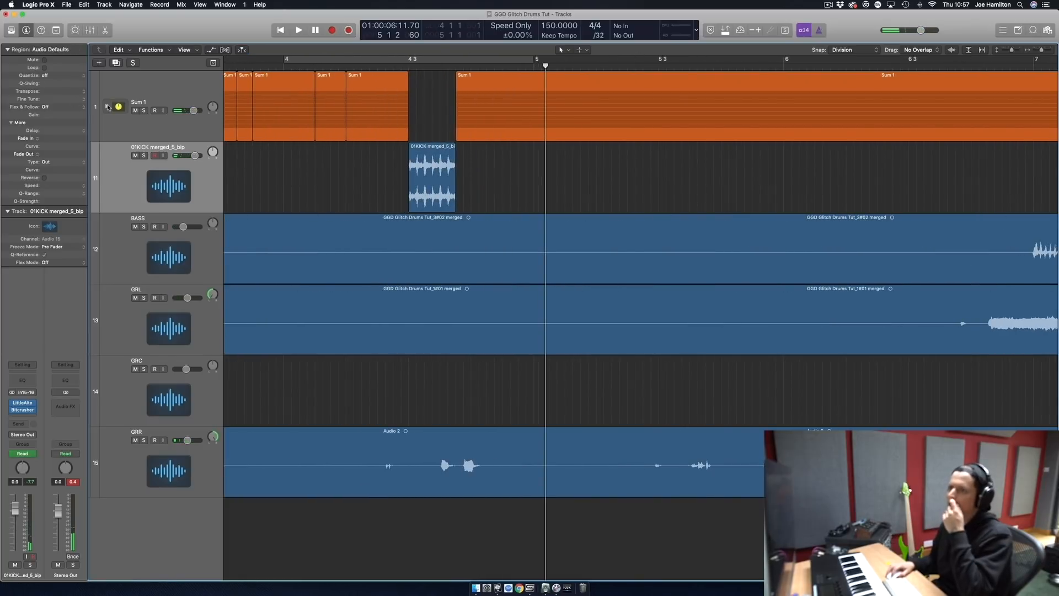
click(106, 106)
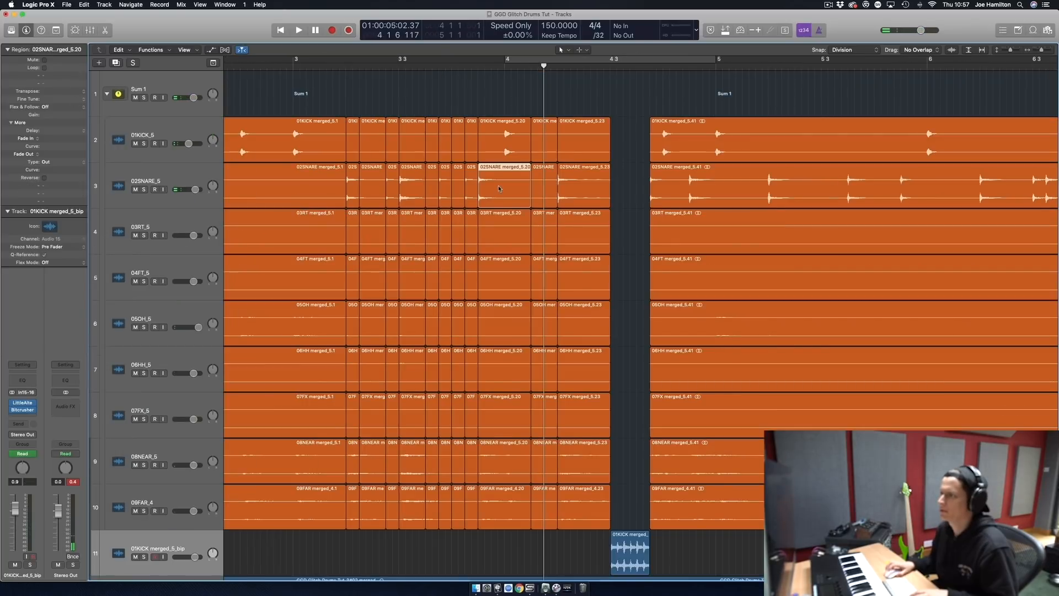
Copy the 02SNARE merged_5.20 region onto a new audio track below the bounced track, at the same start position.
right_click(498, 186)
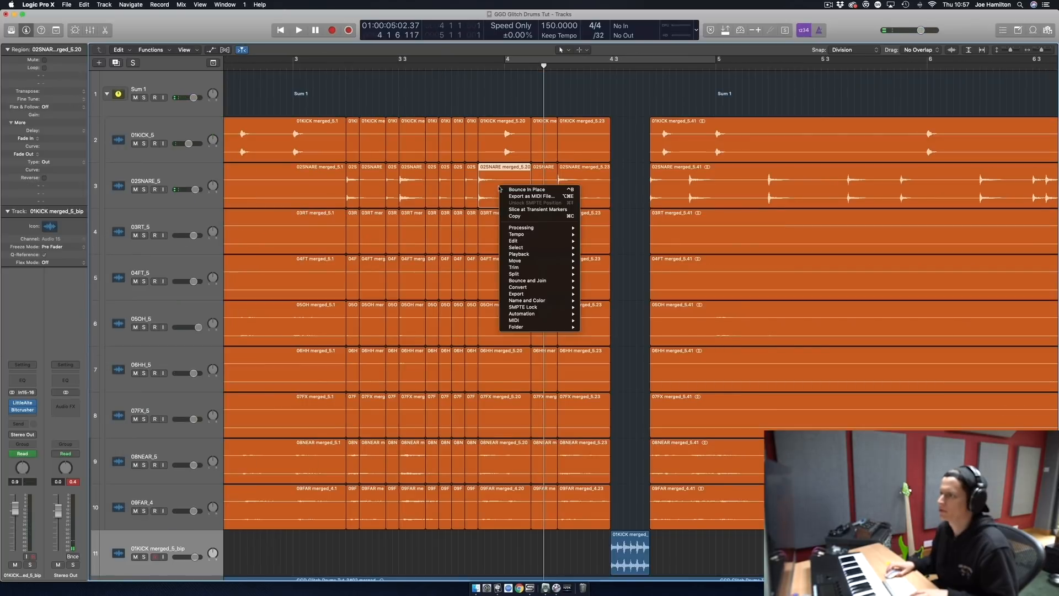
click(518, 216)
scroll(155, 500, down, 1)
click(154, 501)
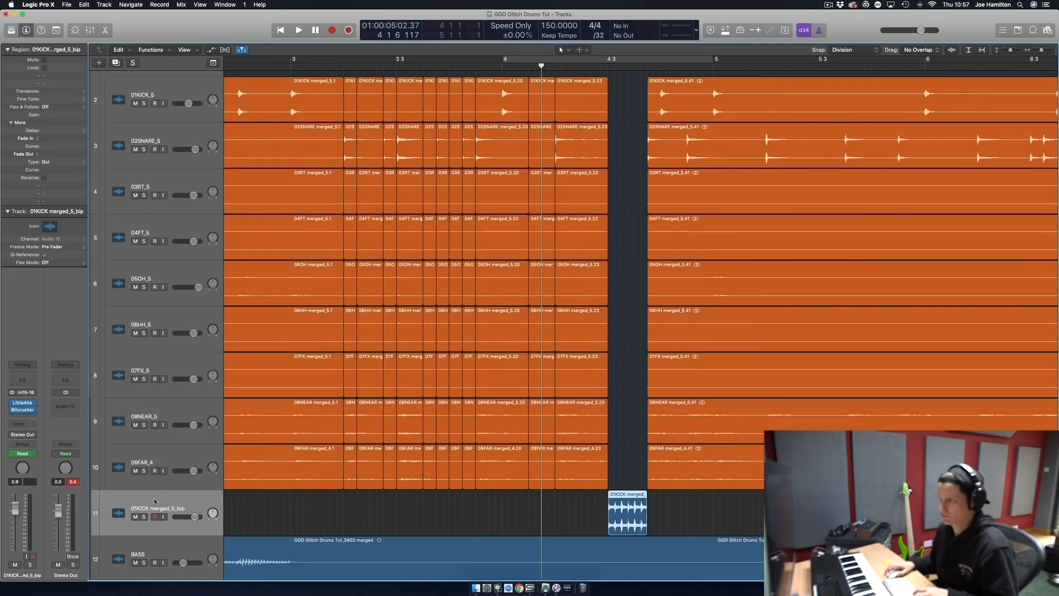
key(alt+super+a)
click(475, 66)
key(super+v)
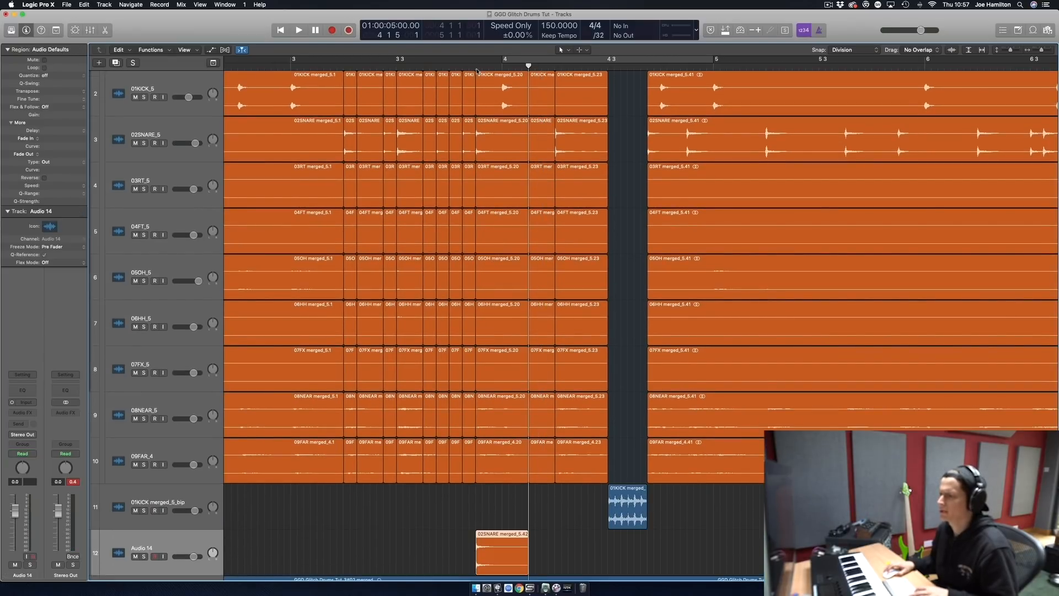
Insert ChromaVerb on the new snare track with dry at 0% and wet at 100%.
click(22, 413)
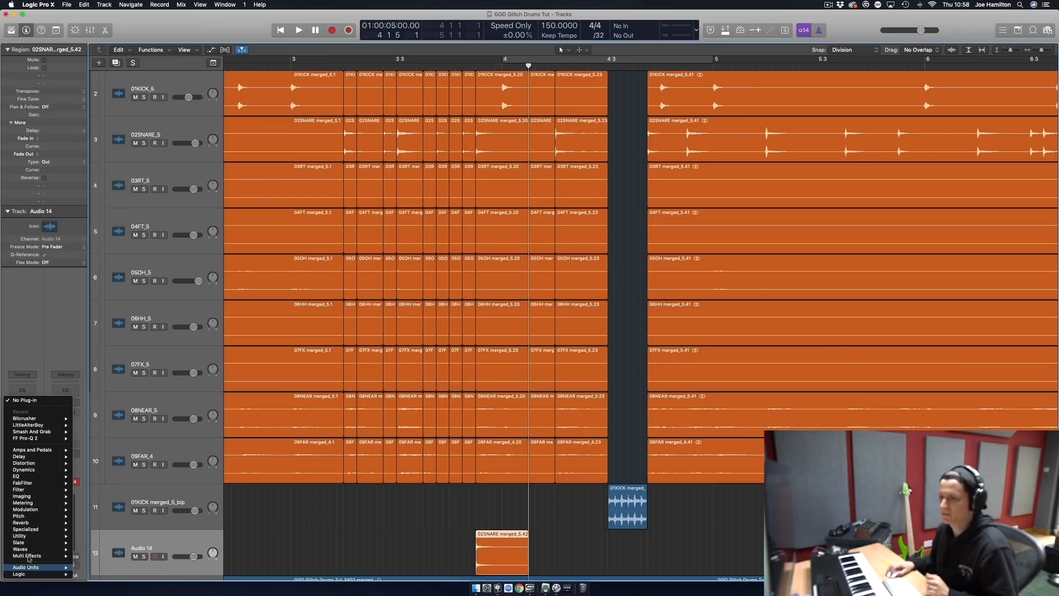
mouse_move(56, 524)
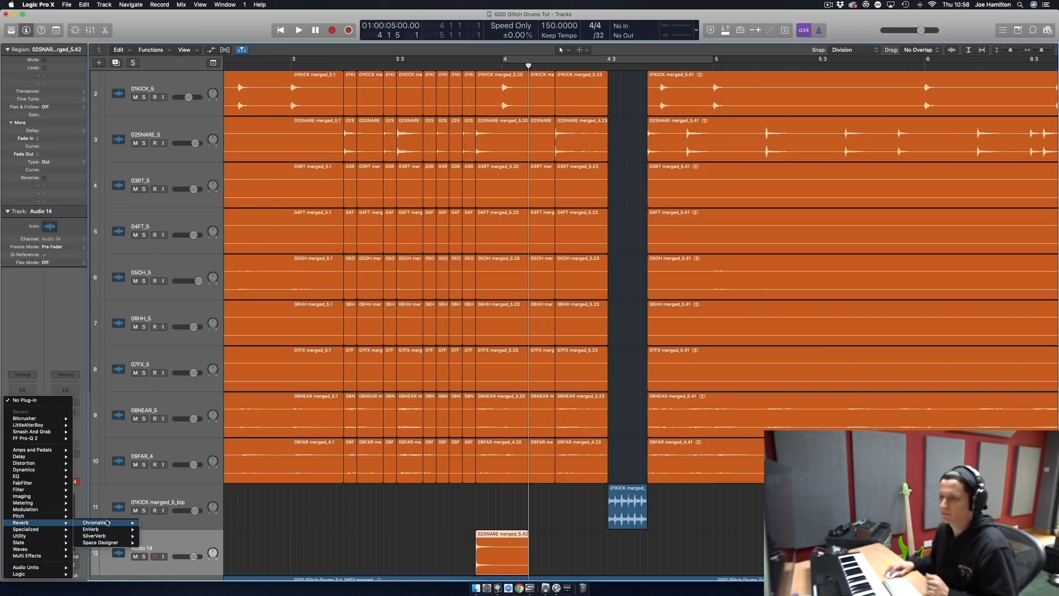
click(177, 524)
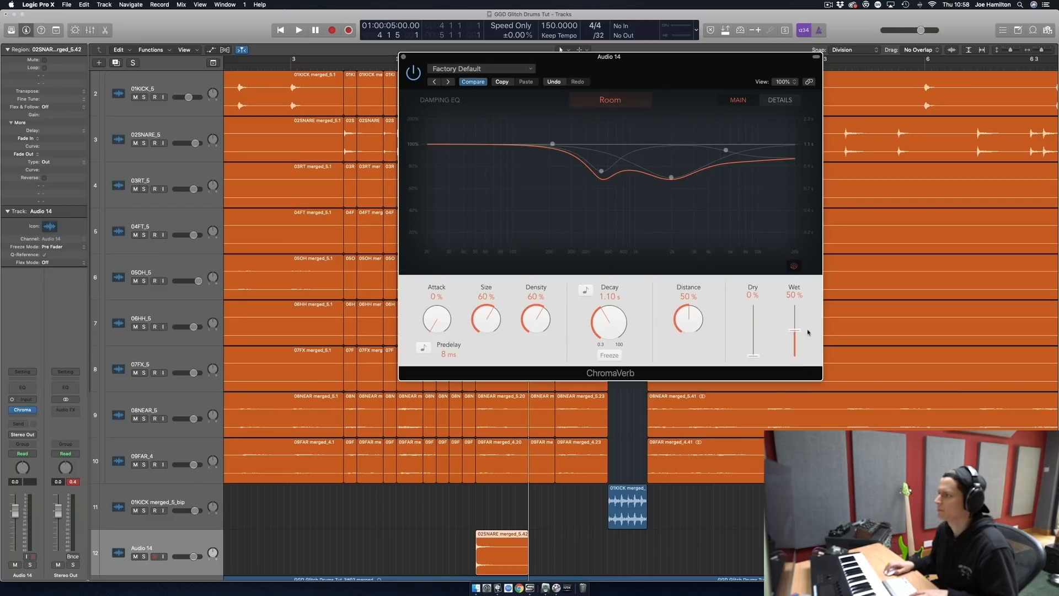
drag(712, 81, 964, 130)
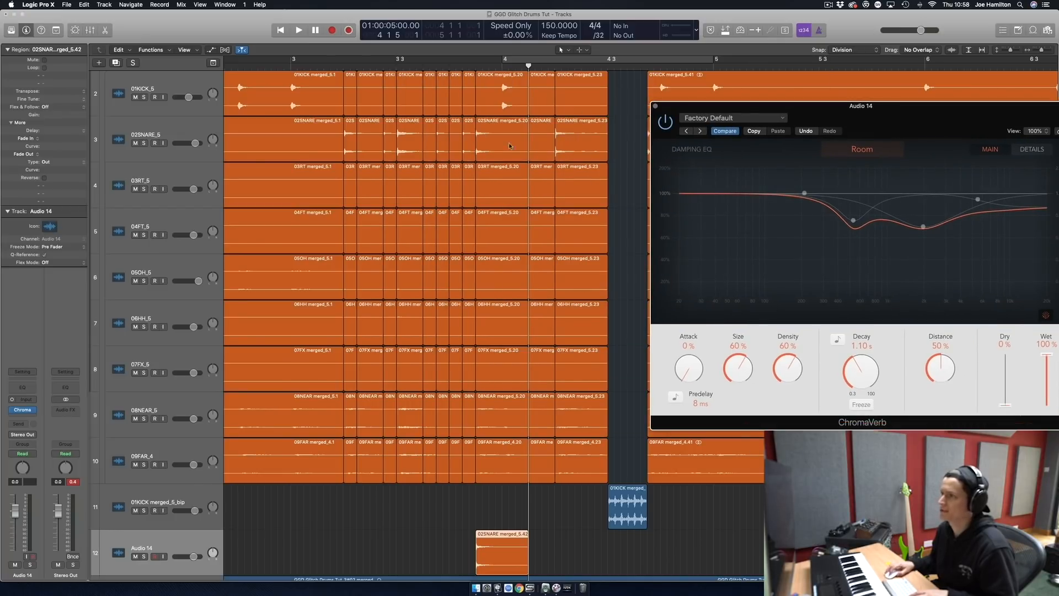
Play the copied snare hit with the fully wet reverb alongside the drums.
click(477, 135)
click(499, 552)
scroll(507, 543, down, 3)
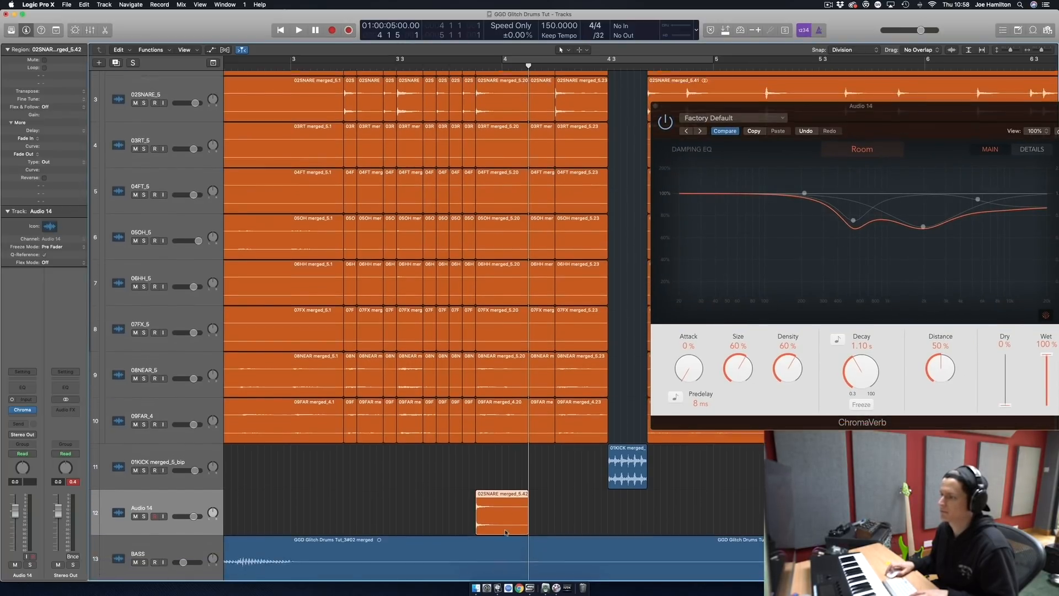
key(super+Right)
click(494, 445)
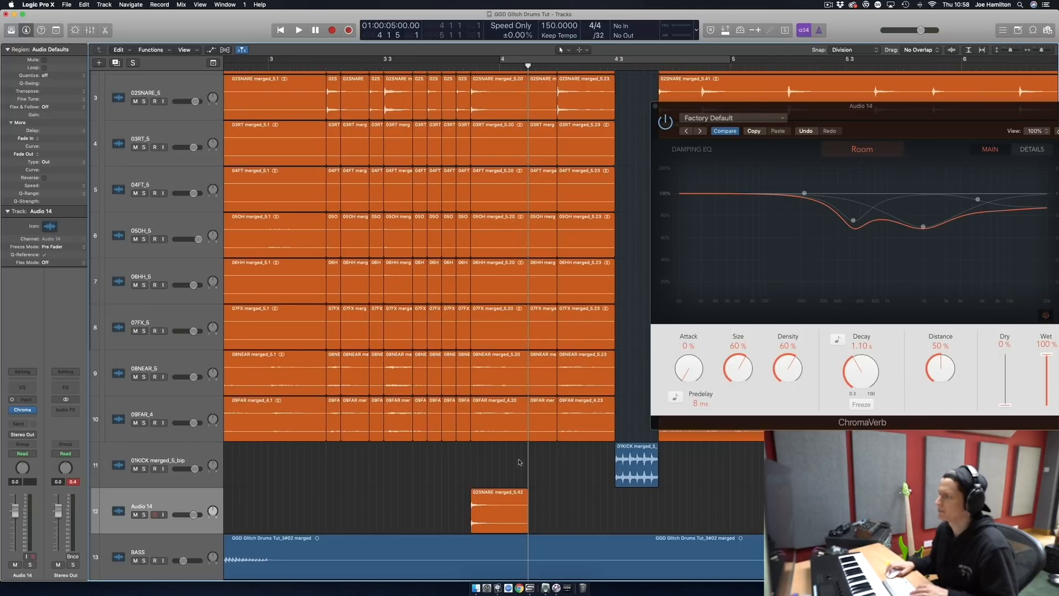
drag(906, 105, 829, 102)
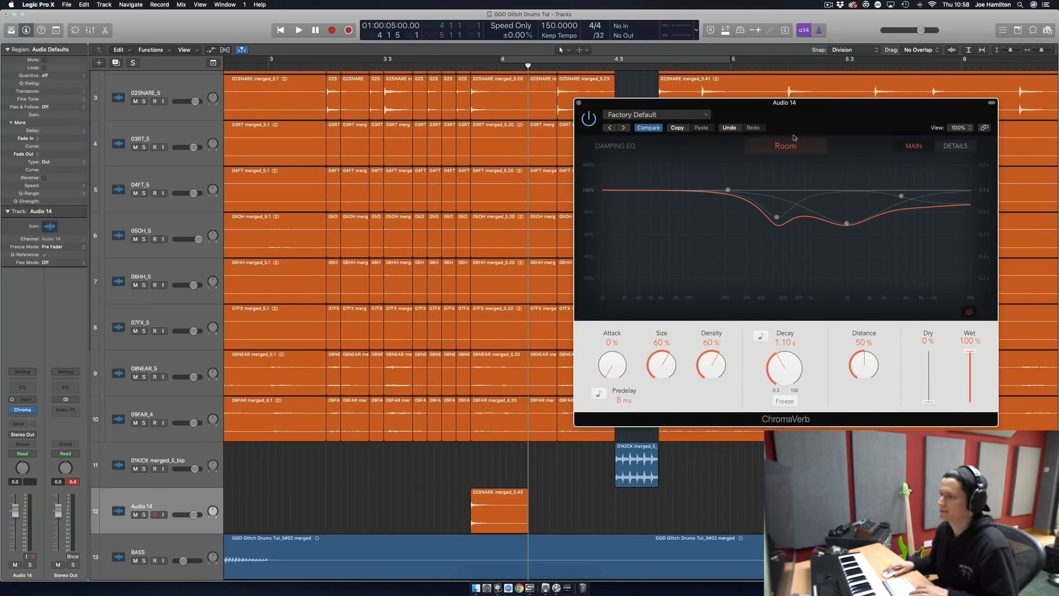
click(499, 510)
scroll(386, 100, left, 1)
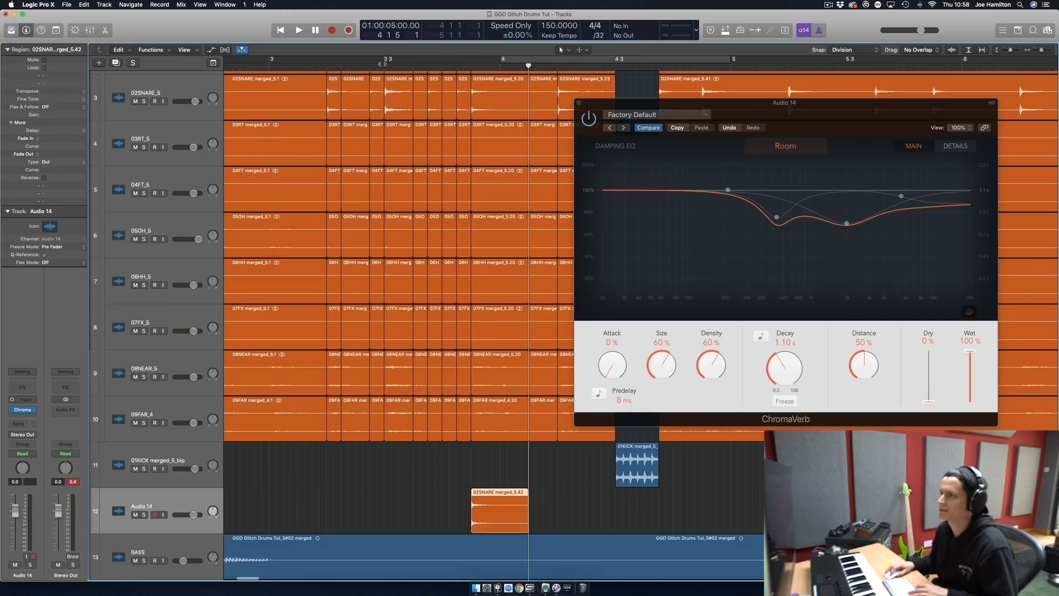
key(space)
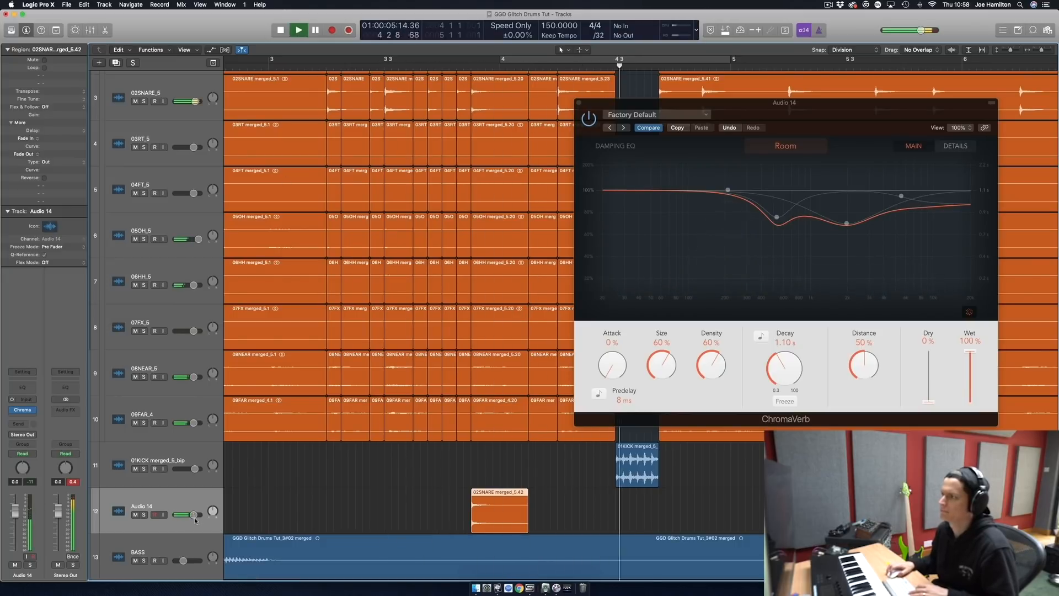
key(space)
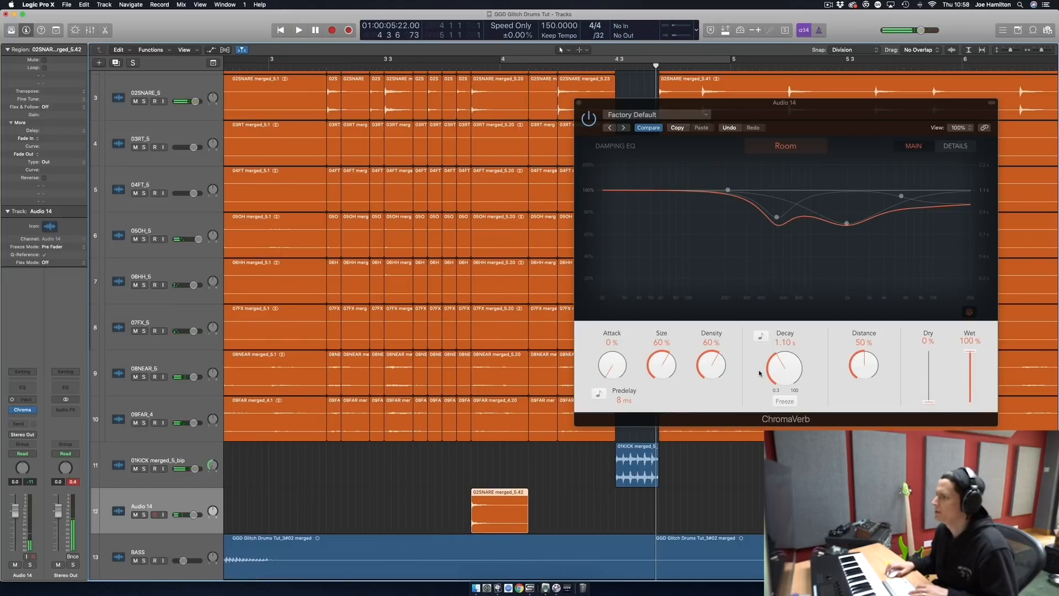
Set ChromaVerb's decay to 0.68 s and its room type to Reflective Hall.
drag(798, 373, 798, 389)
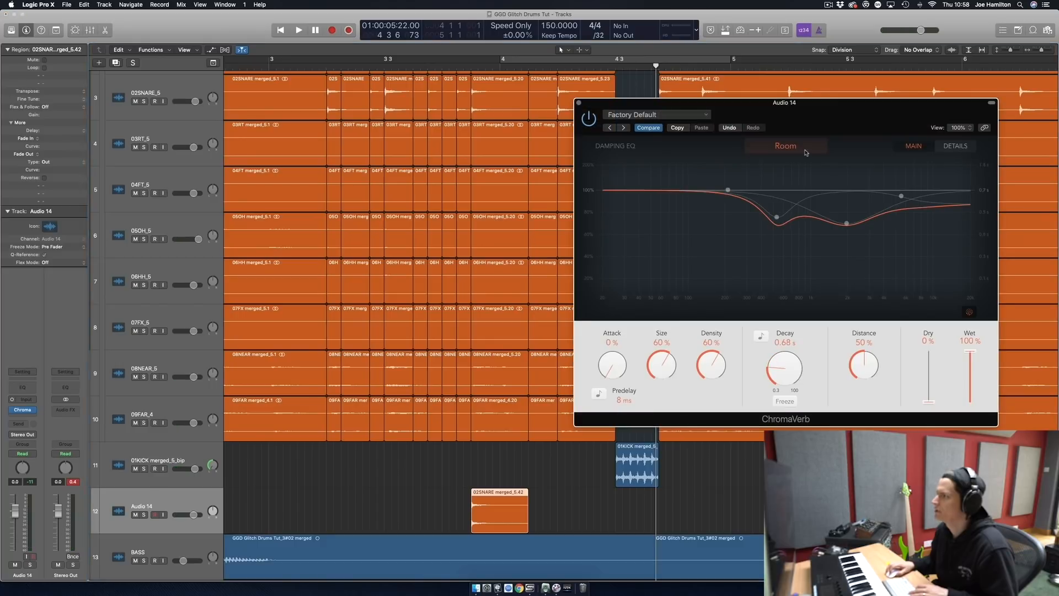
click(804, 150)
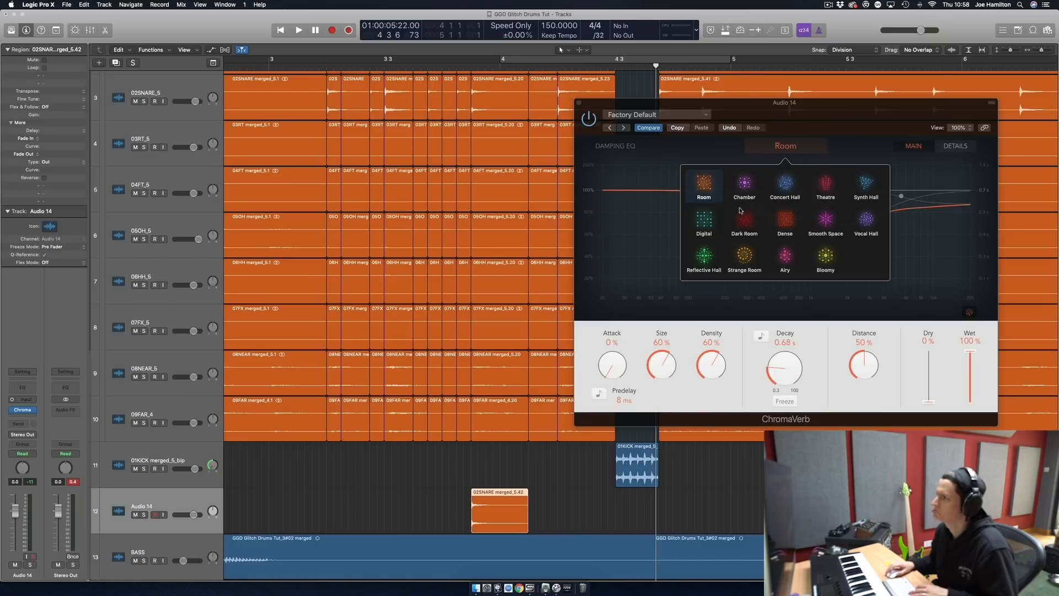
click(705, 256)
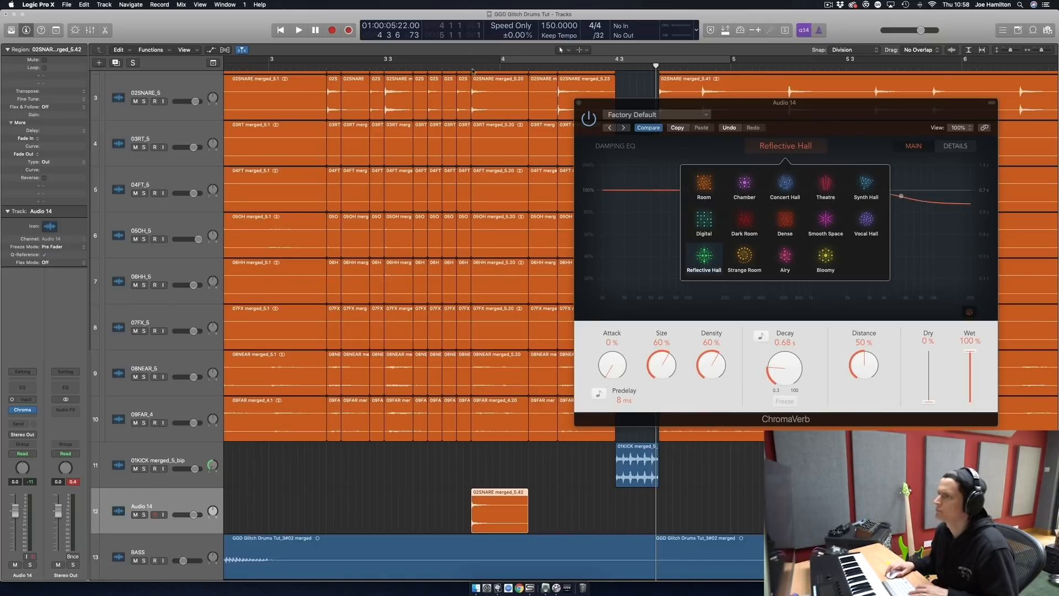
Set ChromaVerb's size to 21%, density to 83% and distance to 12% while auditioning the snare reverb.
key(space)
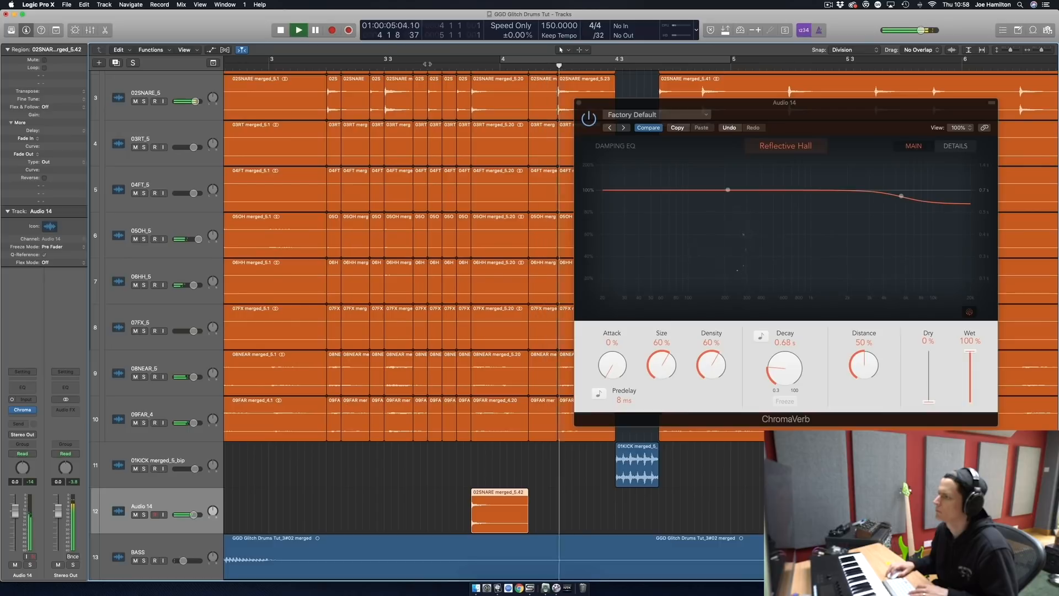
drag(875, 369, 874, 389)
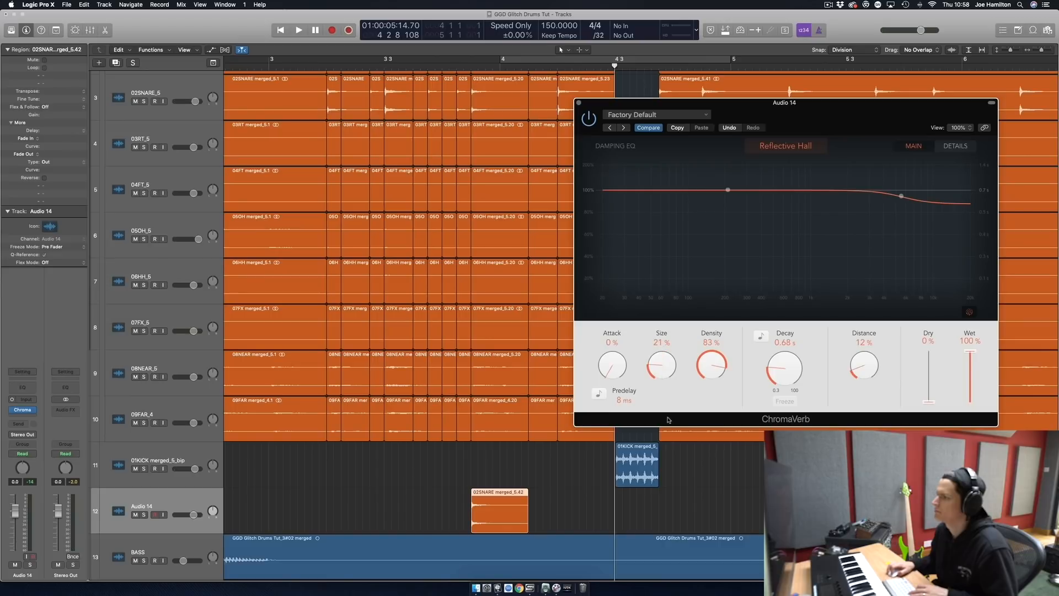
click(414, 66)
key(space)
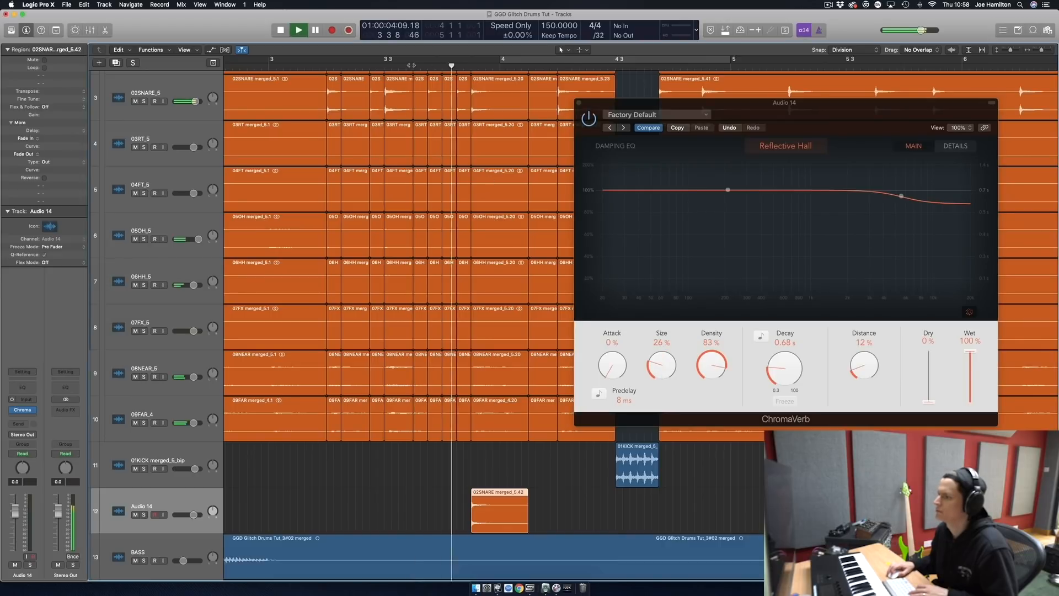
key(space)
drag(664, 368, 665, 381)
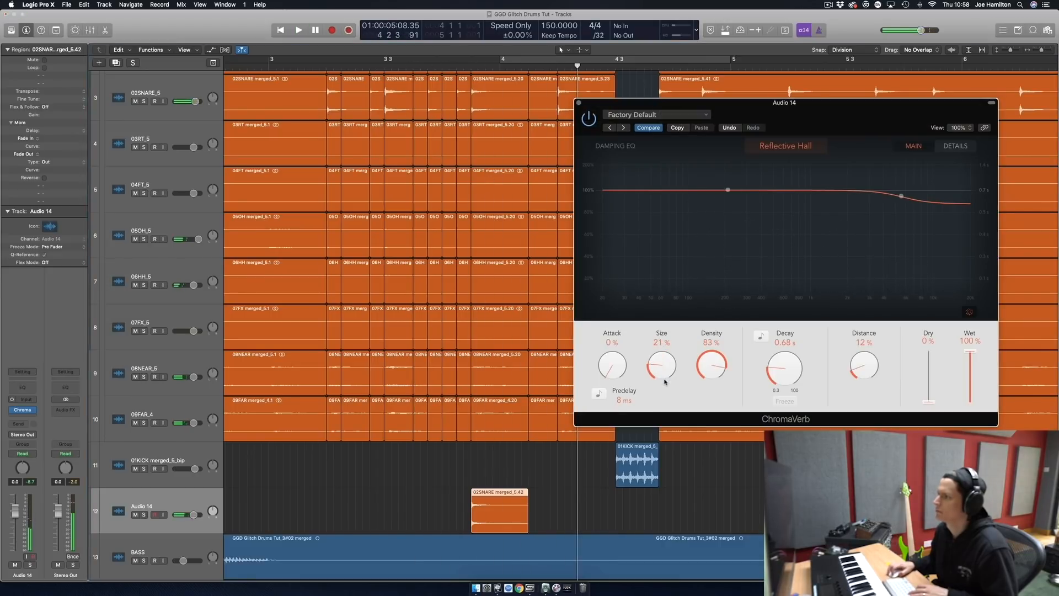
click(472, 68)
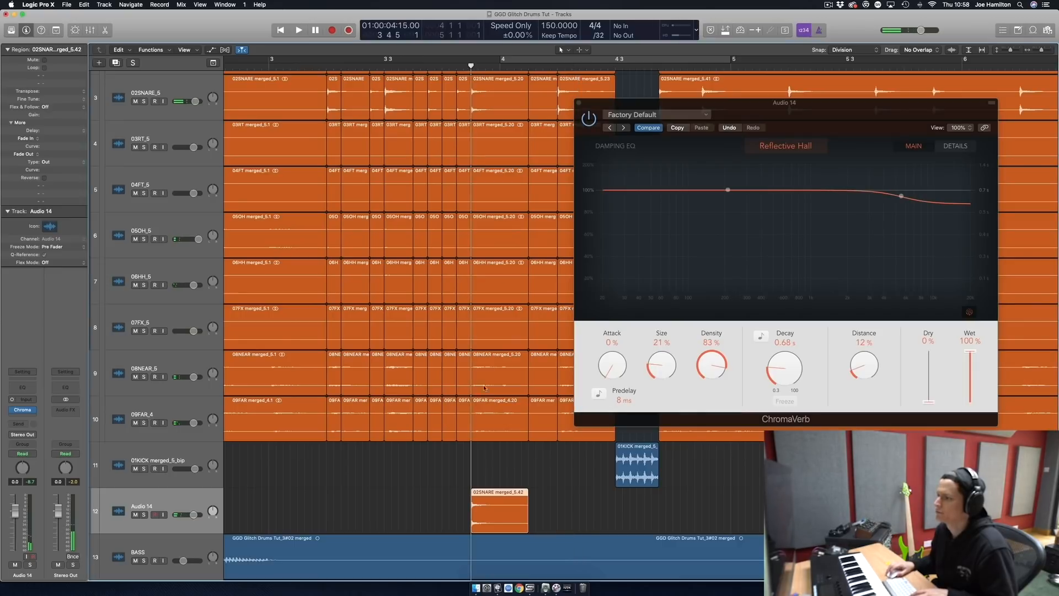
Bounce the wet snare region in place to a new track, deleting the source and including the audio tail.
click(499, 70)
right_click(494, 525)
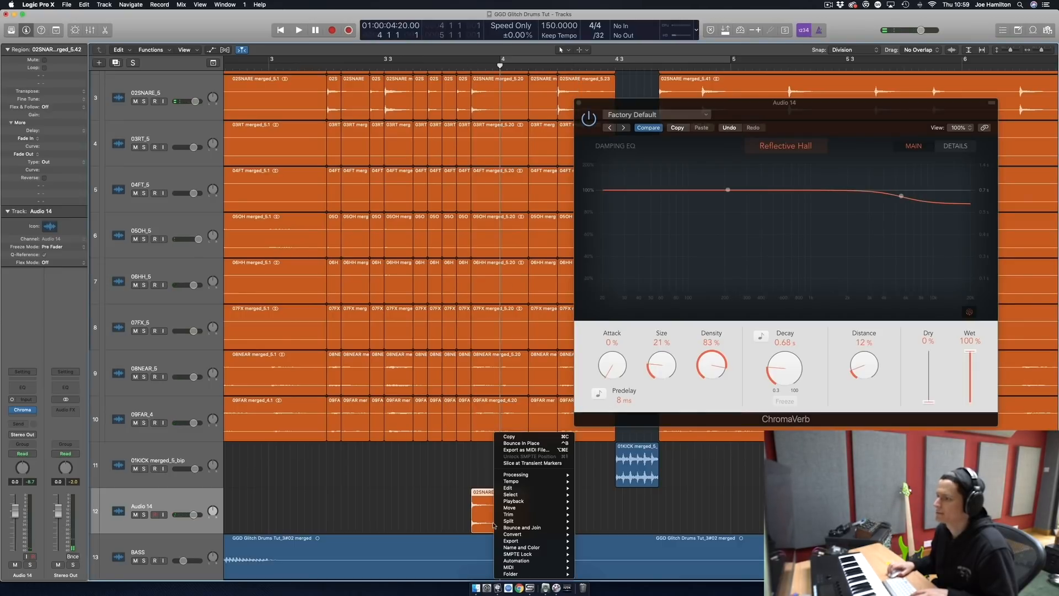
click(544, 443)
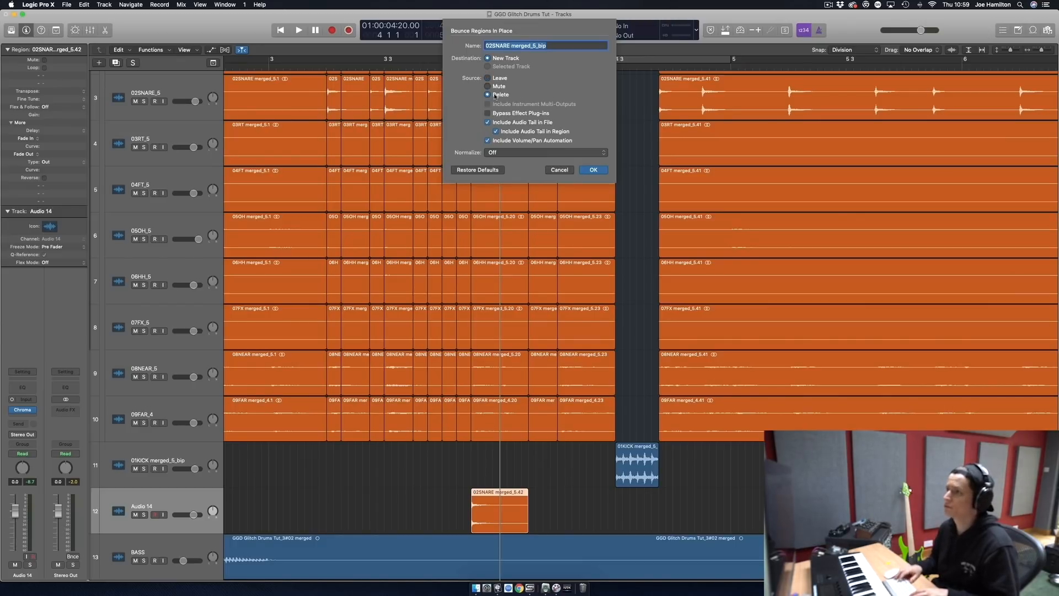
key(Return)
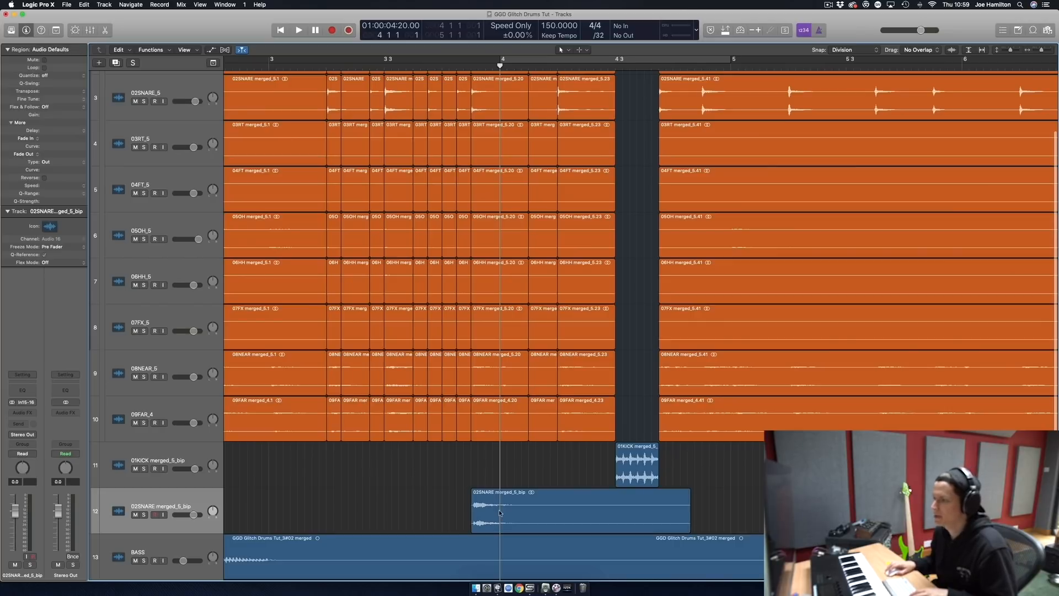
Trim the silence before the bounced snare reverb's attack and align the region's start with the original snare hit.
click(500, 513)
key(super+Right)
key(super+Right)
key(super+Right)
key(super+Right)
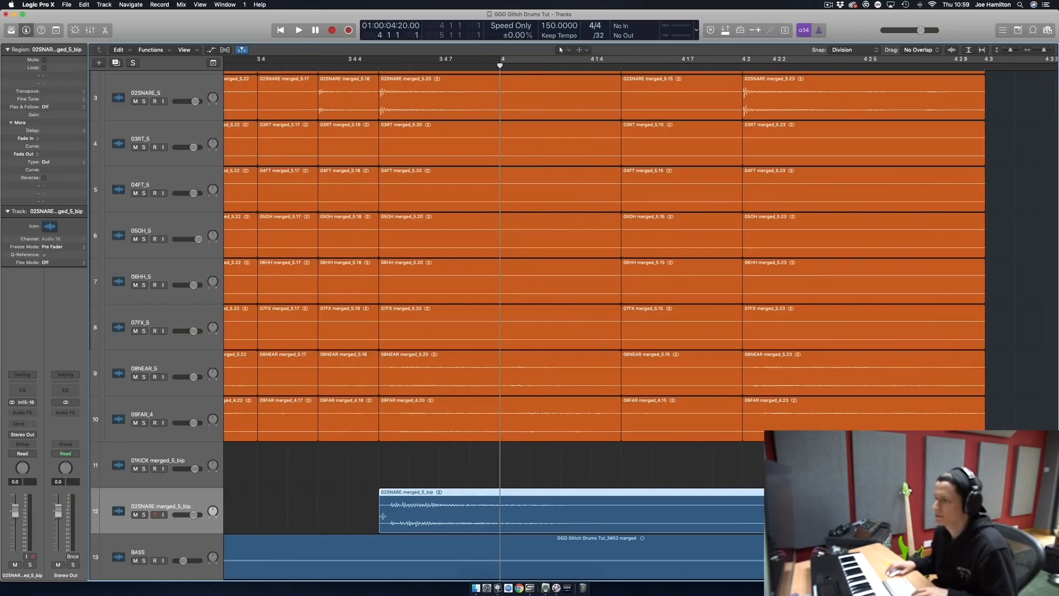
drag(378, 516, 406, 520)
click(402, 468)
key(super+Left)
key(super+Left)
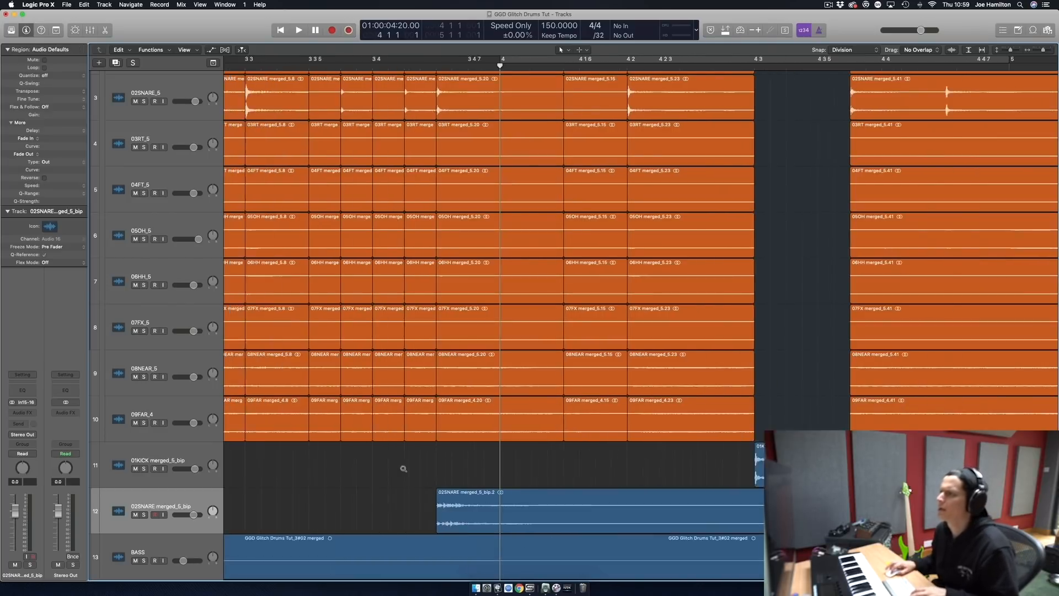
Split the bounced snare reverb at 3 4 7 1 and delete the part after the cut.
drag(497, 69, 485, 69)
click(501, 503)
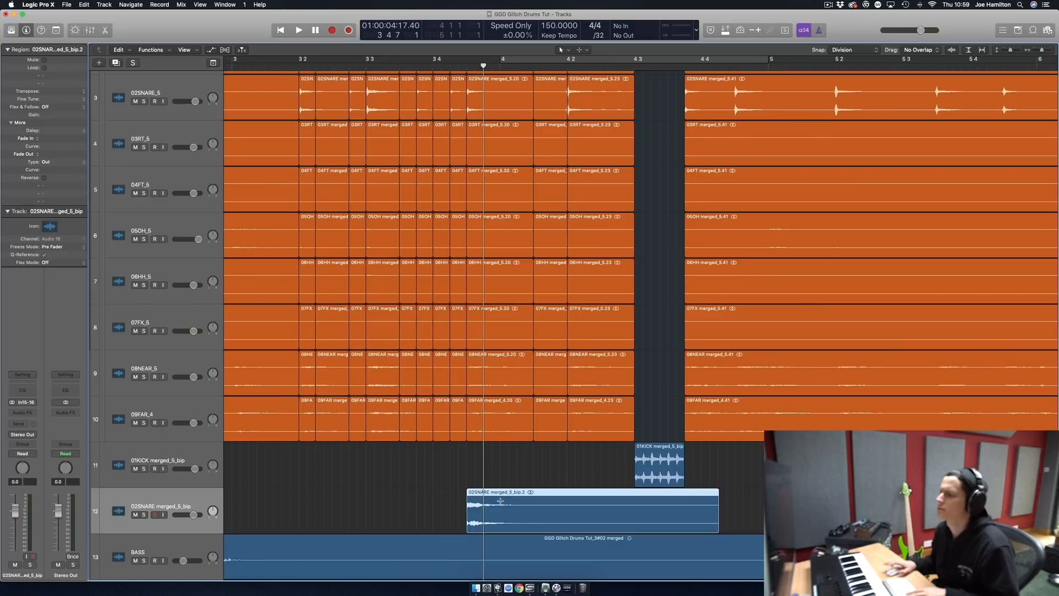
key(super+t)
key(Delete)
scroll(500, 502, up, 5)
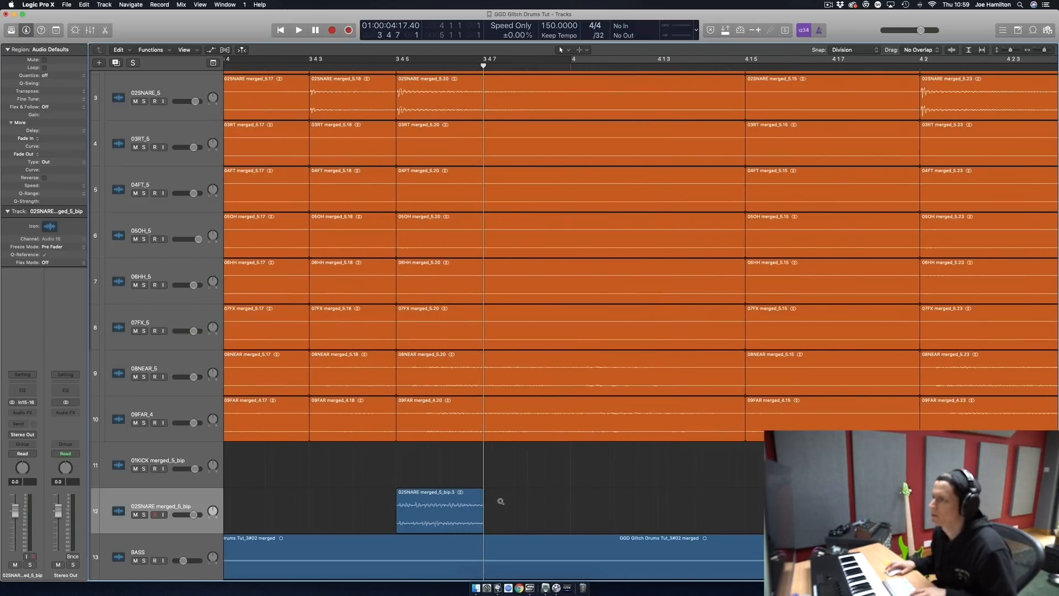
Extend the end of the snare reverb region to bar 4 and play the passage from 3 3 1 1.
scroll(500, 502, down, 5)
scroll(501, 502, up, 3)
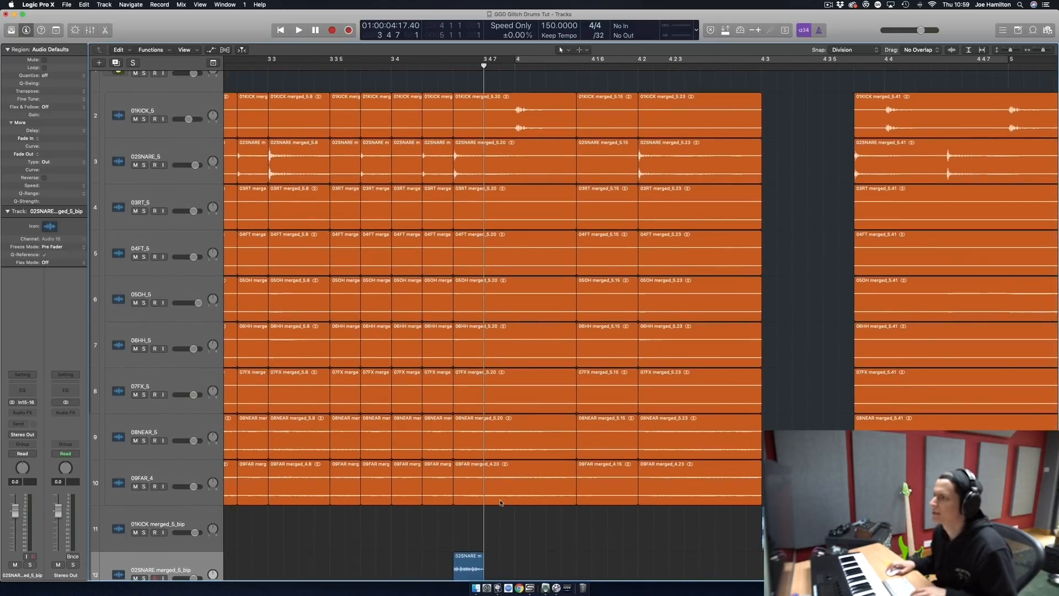
scroll(501, 502, down, 3)
scroll(501, 502, down, 1)
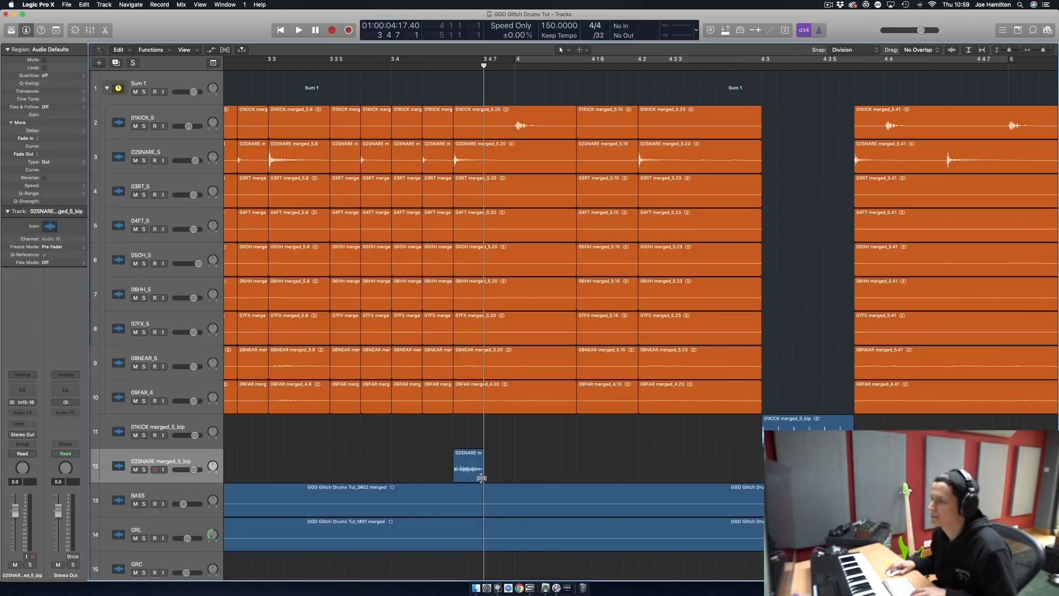
drag(482, 478, 543, 454)
click(316, 65)
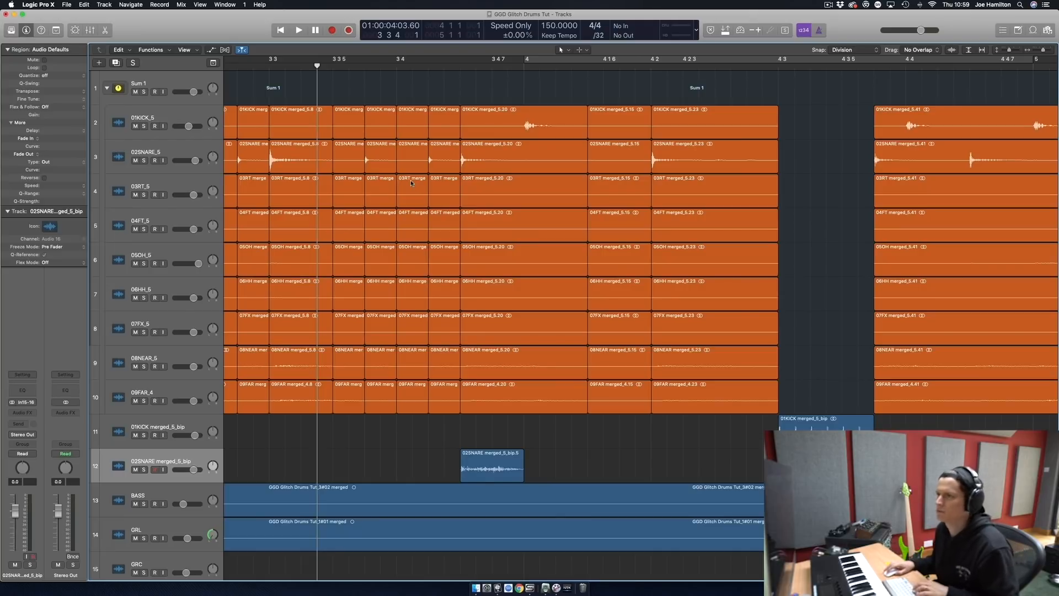
click(269, 66)
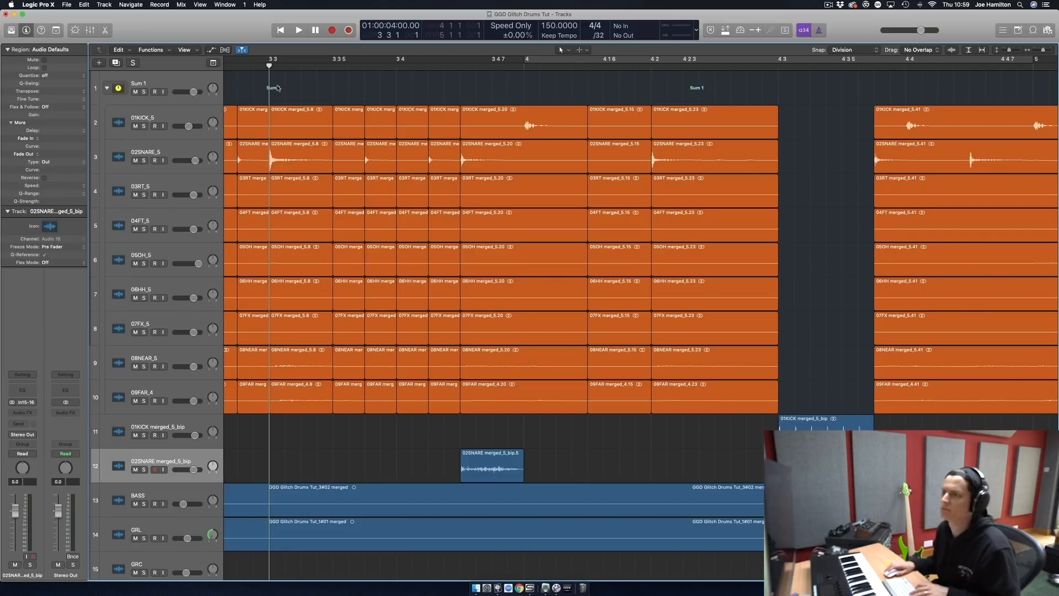
key(space)
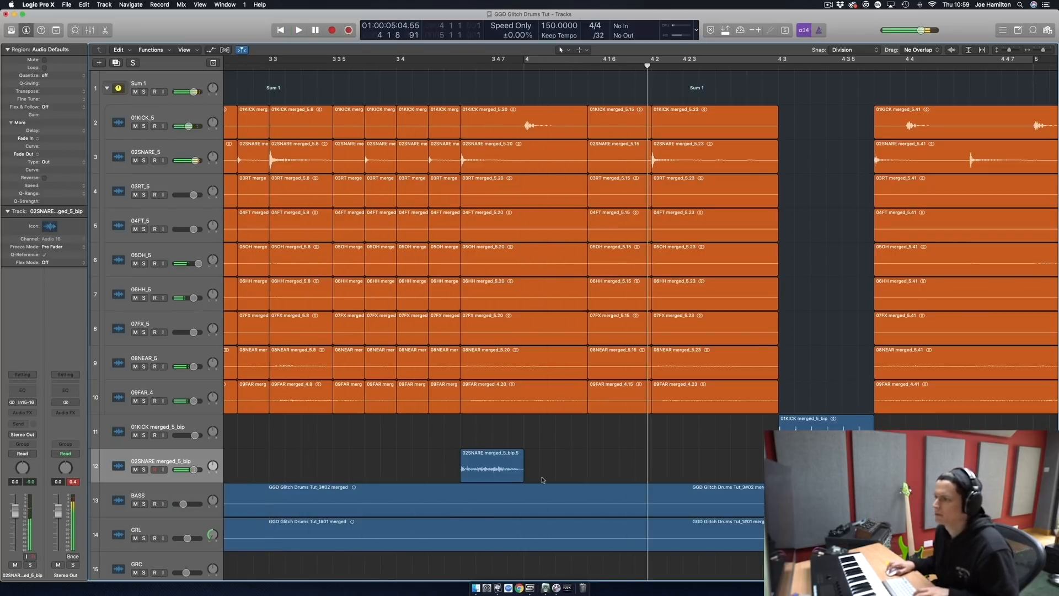
Lengthen the snare reverb region past 4 2, audition it, and cut it off at 4 1 5 1.
drag(523, 479, 715, 484)
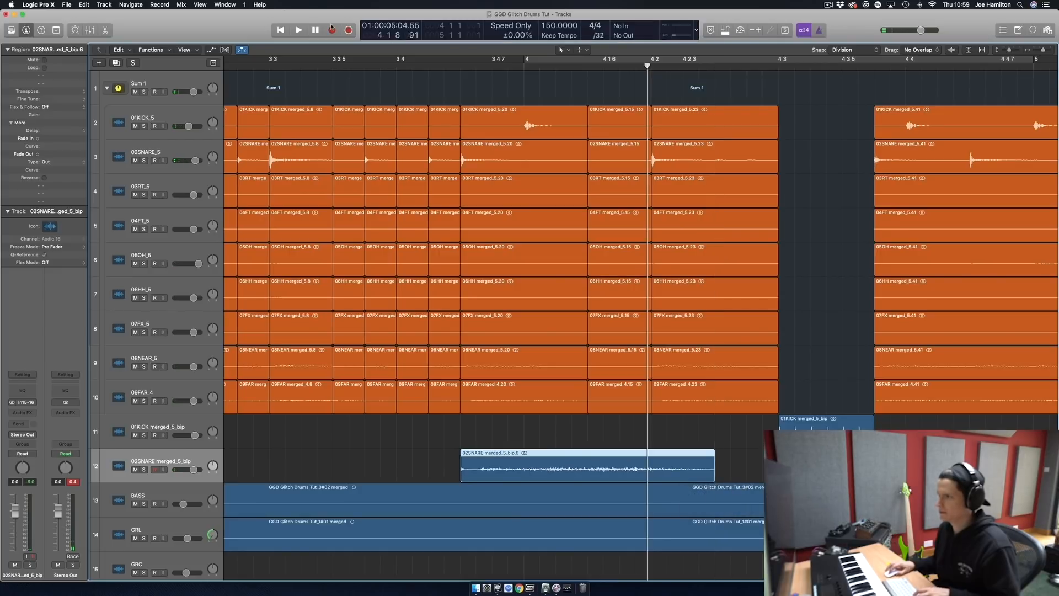
key(space)
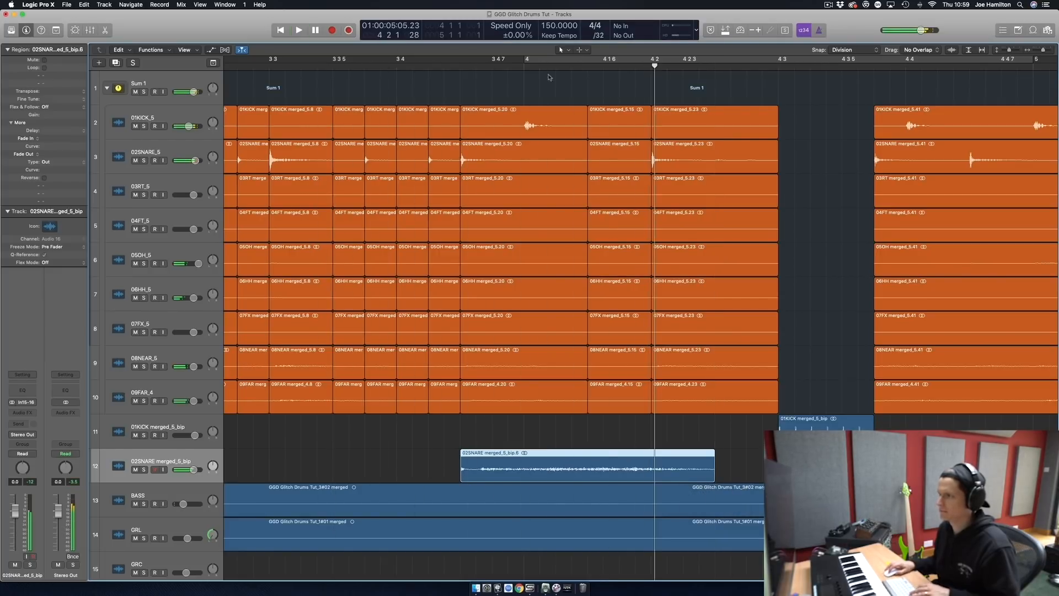
click(590, 69)
key(super+t)
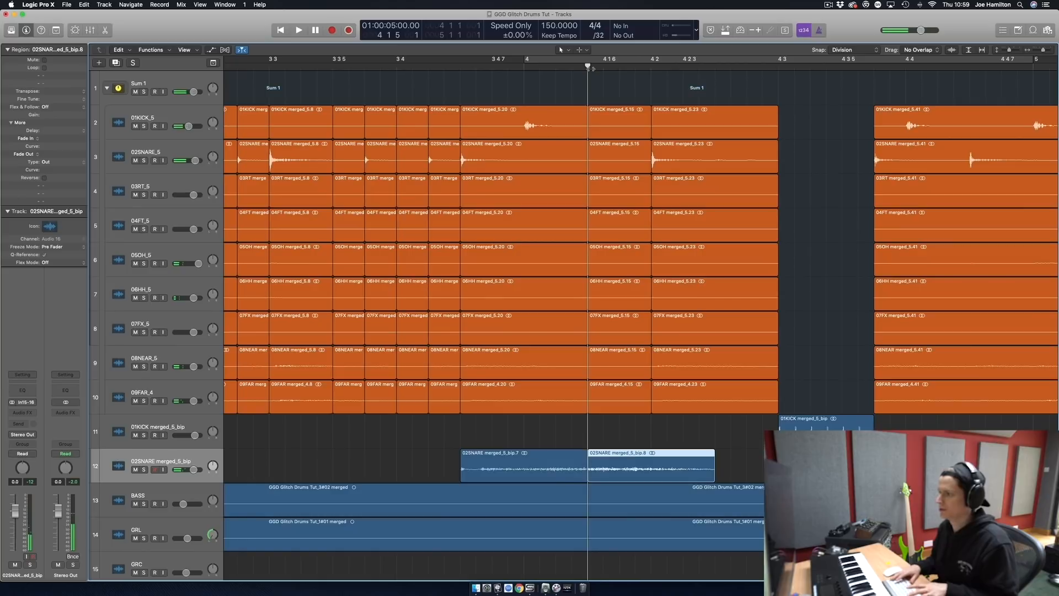
key(Delete)
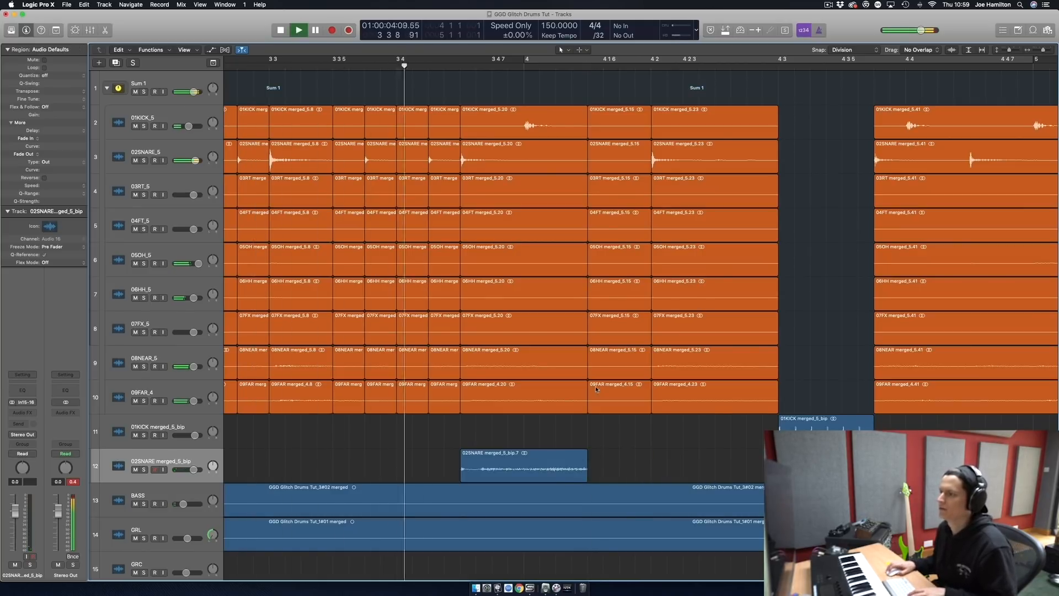
Extend the end of the snare reverb region to 4 1 7 and lower its track volume to -2.8 dB.
click(190, 473)
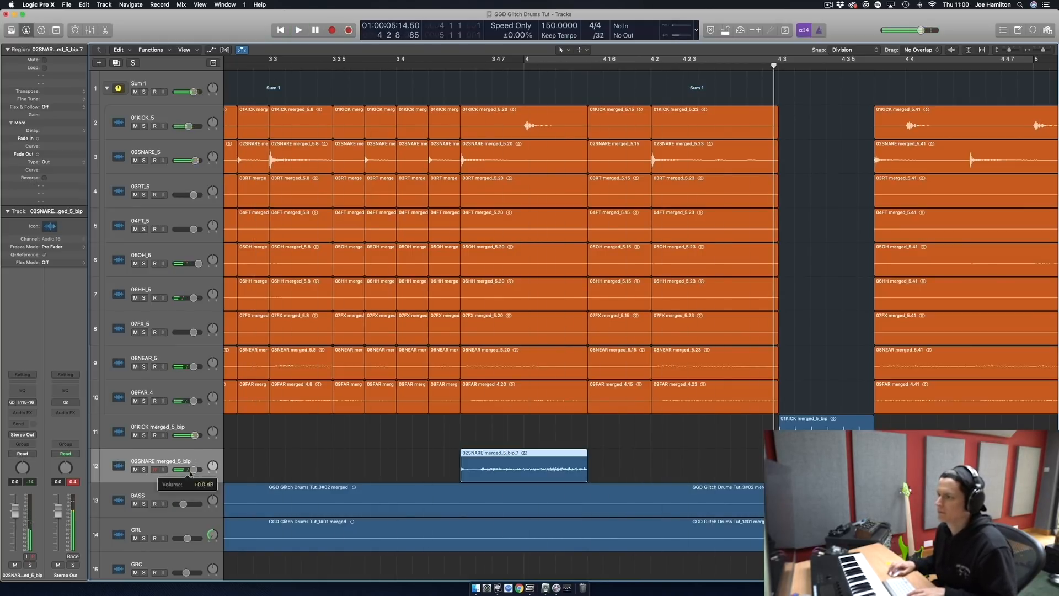
click(443, 435)
drag(587, 475, 619, 477)
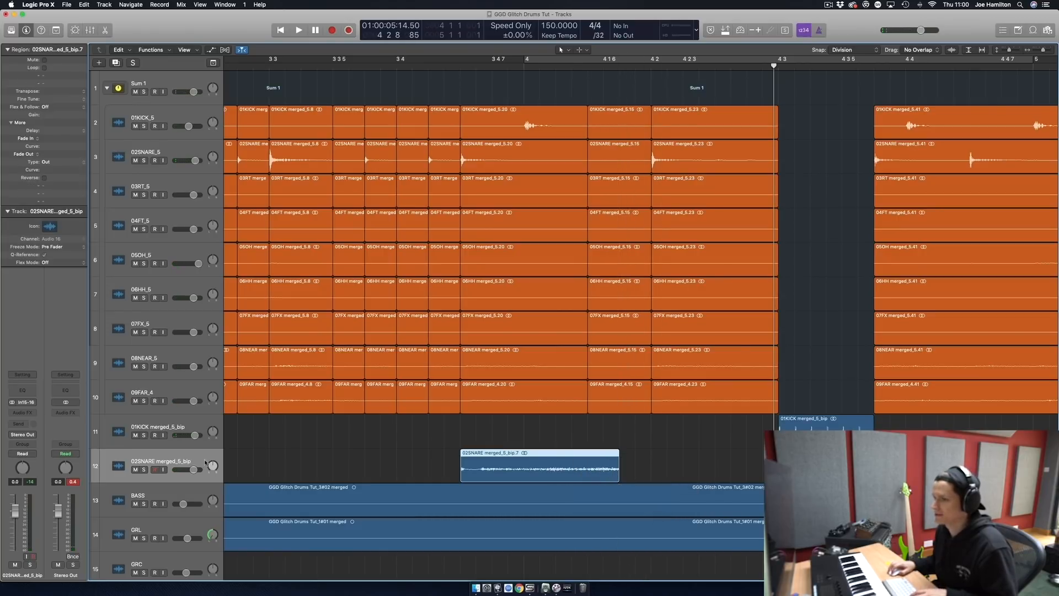
drag(193, 470, 190, 469)
Play the drums around bar 4 to check the quieter snare reverb in context.
scroll(483, 277, up, 3)
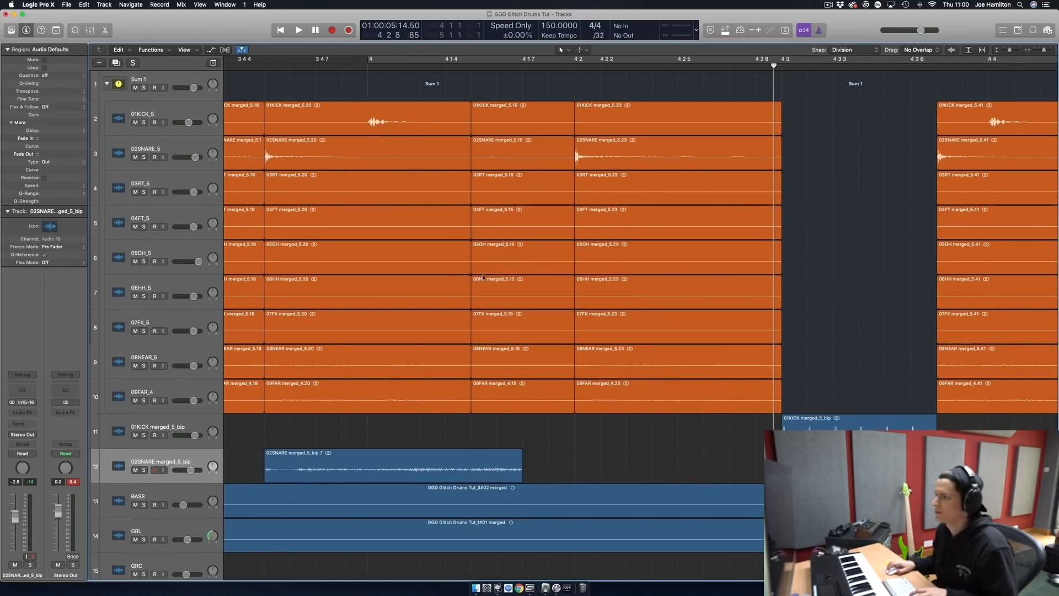
click(474, 70)
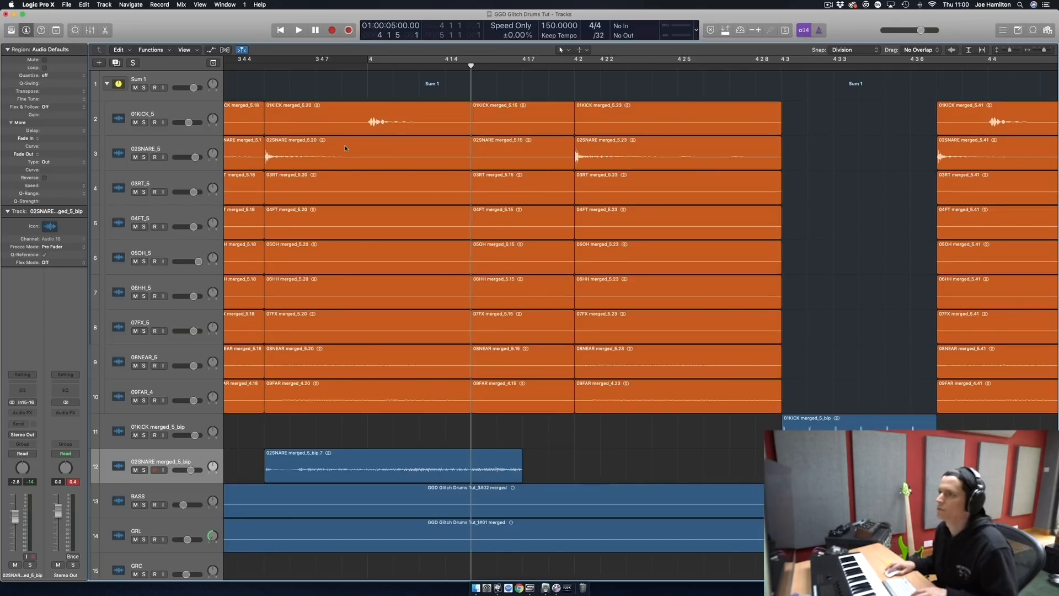
scroll(346, 148, down, 3)
key(space)
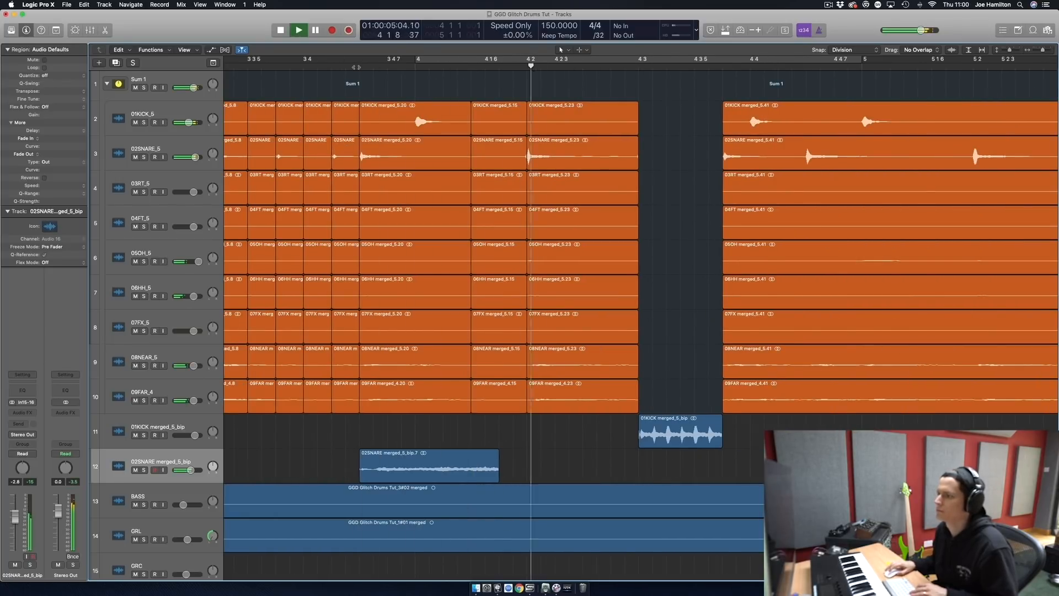
Set the grid division to /64 and slice the last part of the snare reverb region into 64th-note pieces.
click(457, 68)
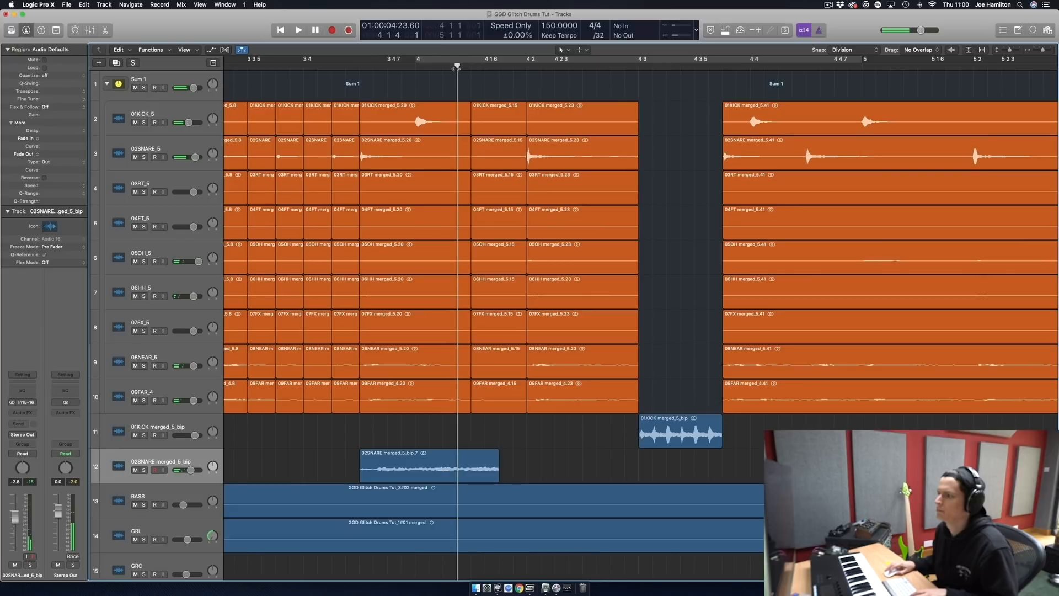
scroll(452, 234, up, 3)
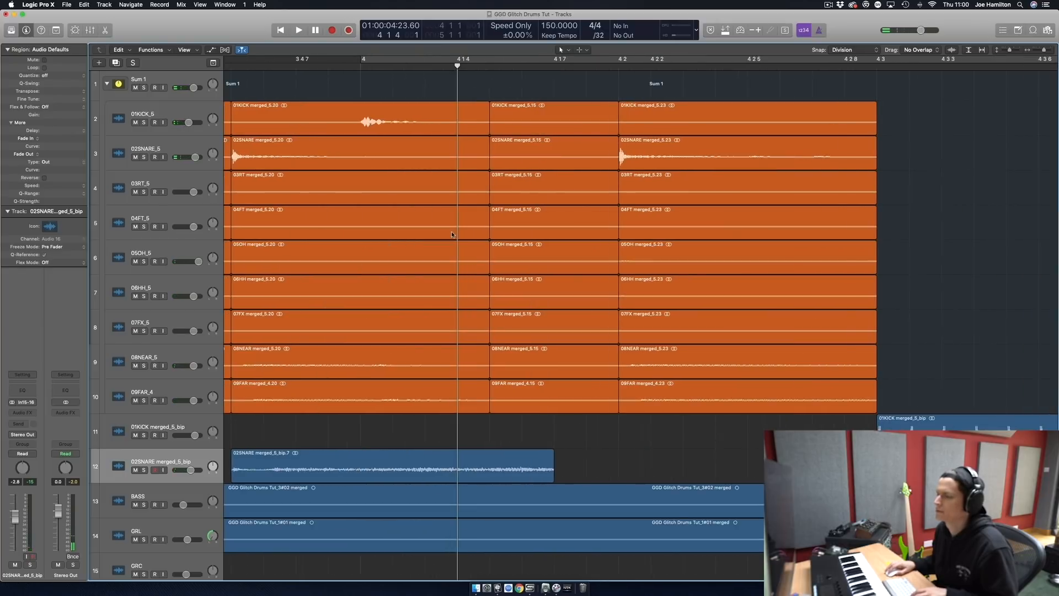
click(598, 35)
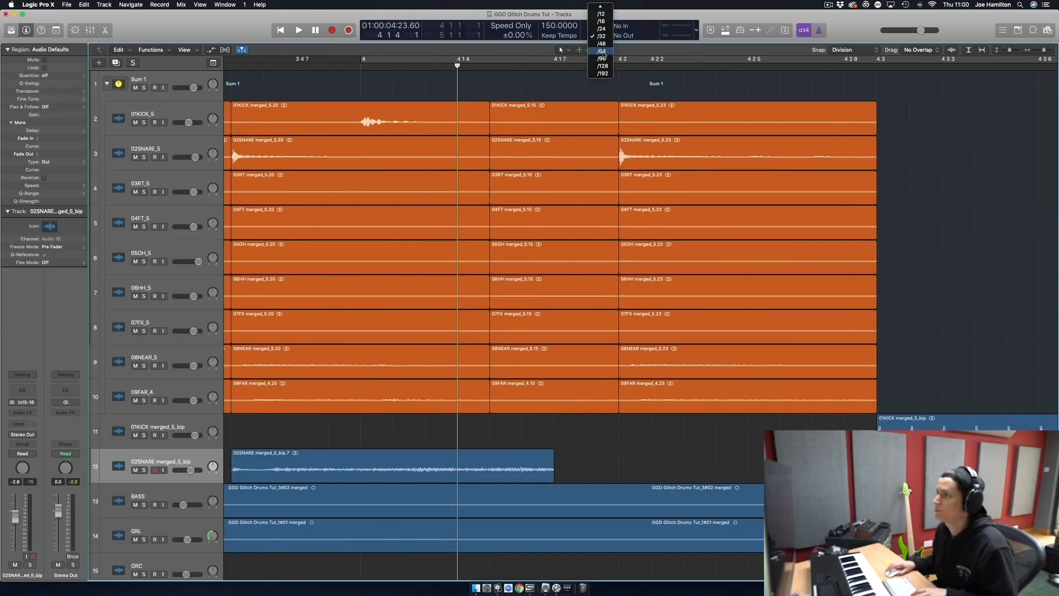
click(602, 52)
drag(458, 456, 523, 458)
click(469, 457)
click(486, 458)
click(499, 458)
click(516, 457)
click(530, 459)
Delete every other slice of the snare reverb's tail and set Fade In and Fade Out to 1 on the remaining pieces.
key(super+Right)
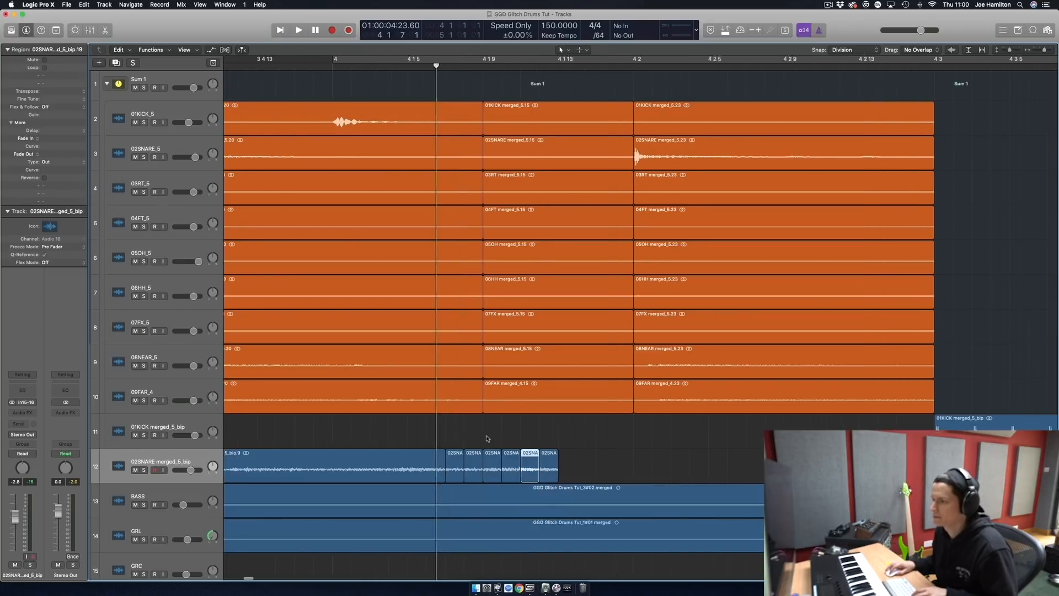
click(472, 464)
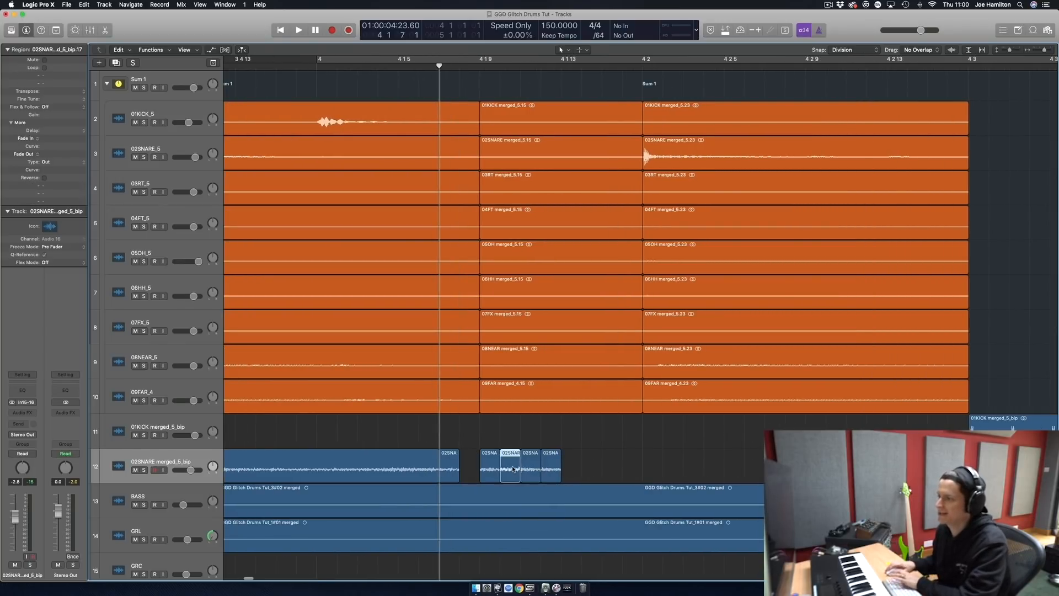
key(Delete)
double_click(51, 139)
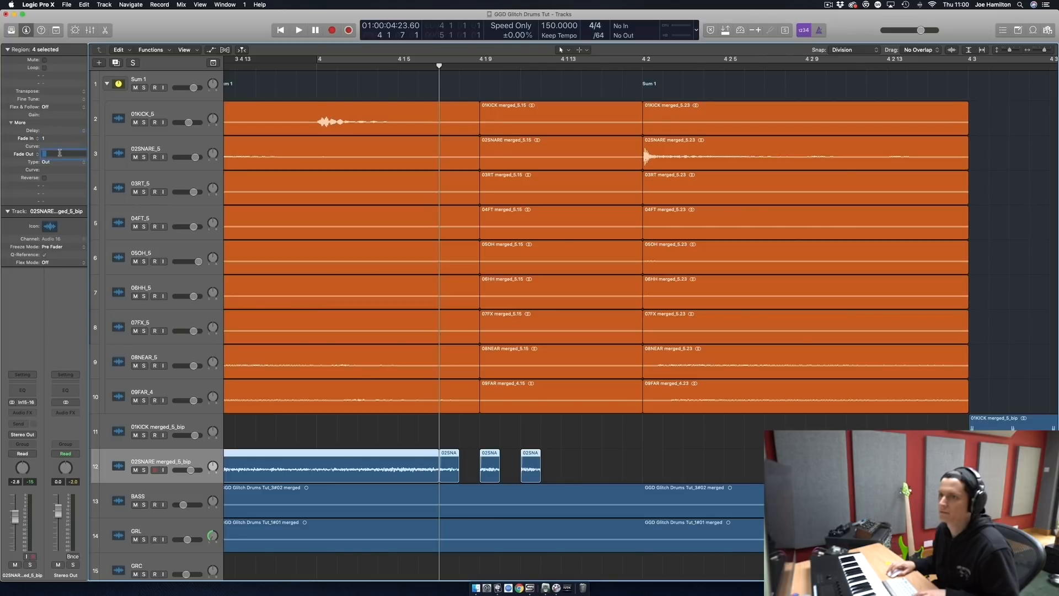
click(582, 462)
key(super+Left)
key(super+Left)
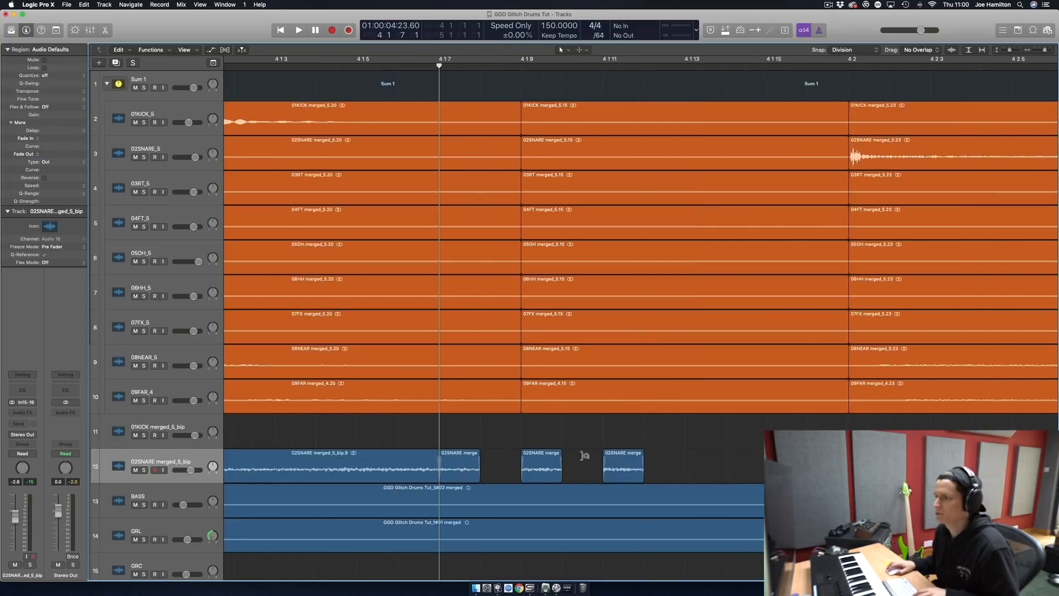
Audition the gated reverb tail and copy its three short slices behind it to continue the stutter past 4 2.
click(243, 69)
key(space)
key(space)
drag(526, 479, 493, 473)
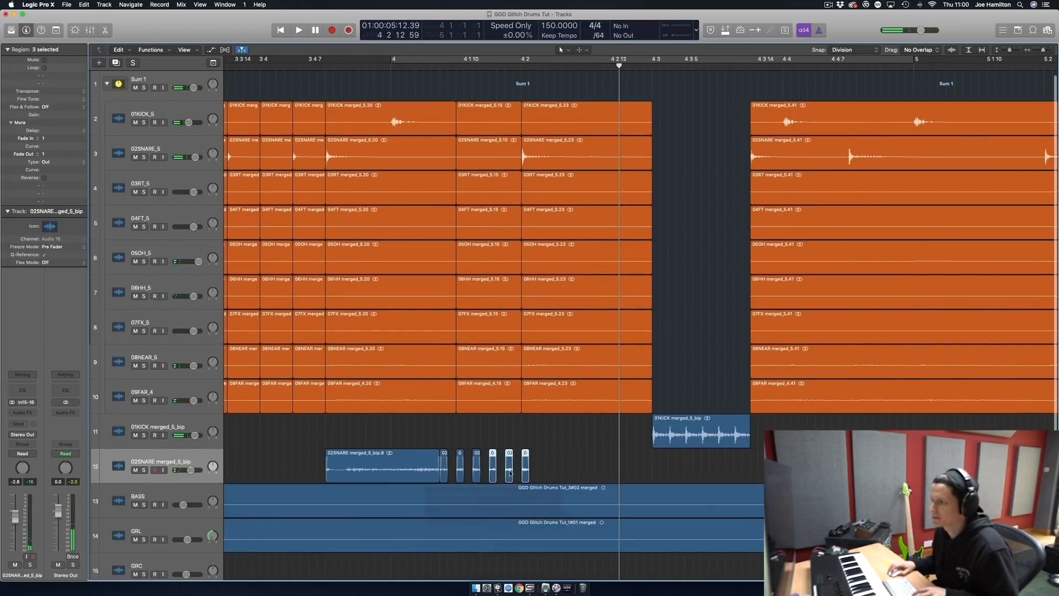
Play the arrangement from several points before bar 4 through the following bars to judge the stuttered snare reverb.
click(253, 65)
key(space)
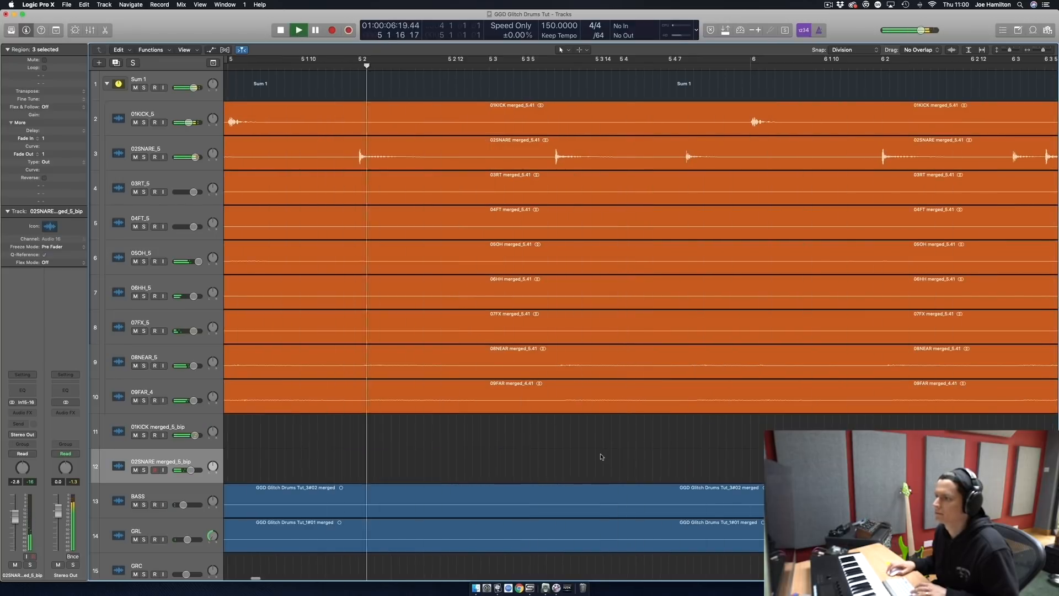
key(space)
scroll(600, 455, left, 15)
scroll(543, 141, down, 5)
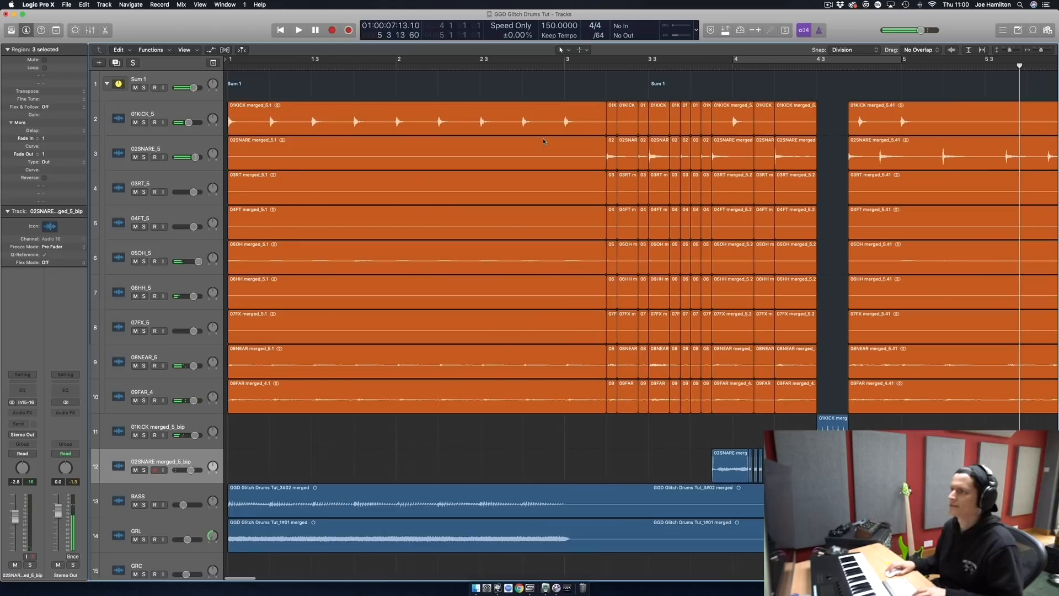
click(560, 81)
key(space)
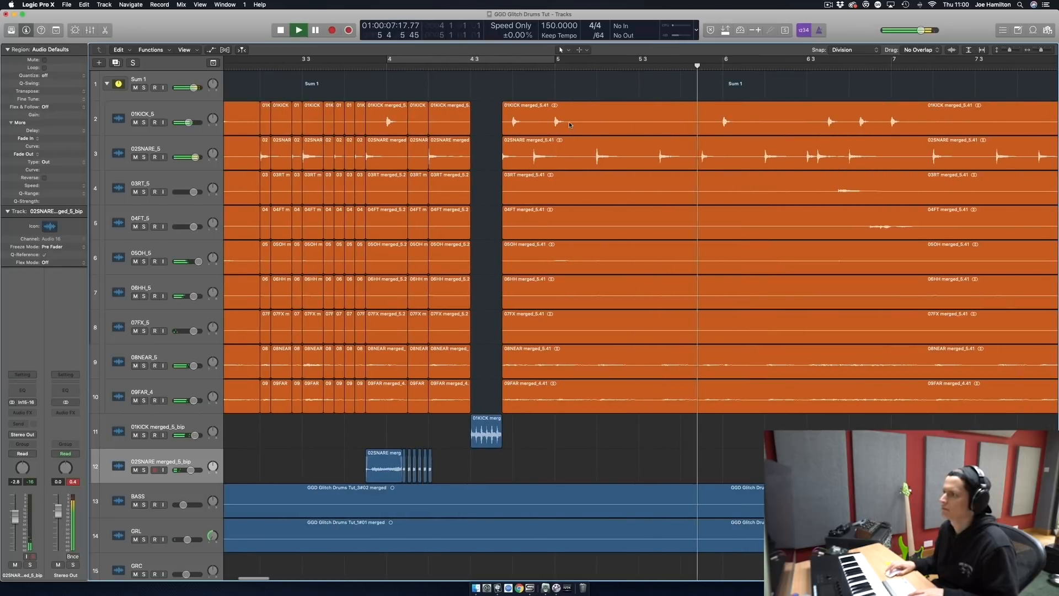
key(space)
scroll(569, 121, down, 5)
click(336, 66)
key(space)
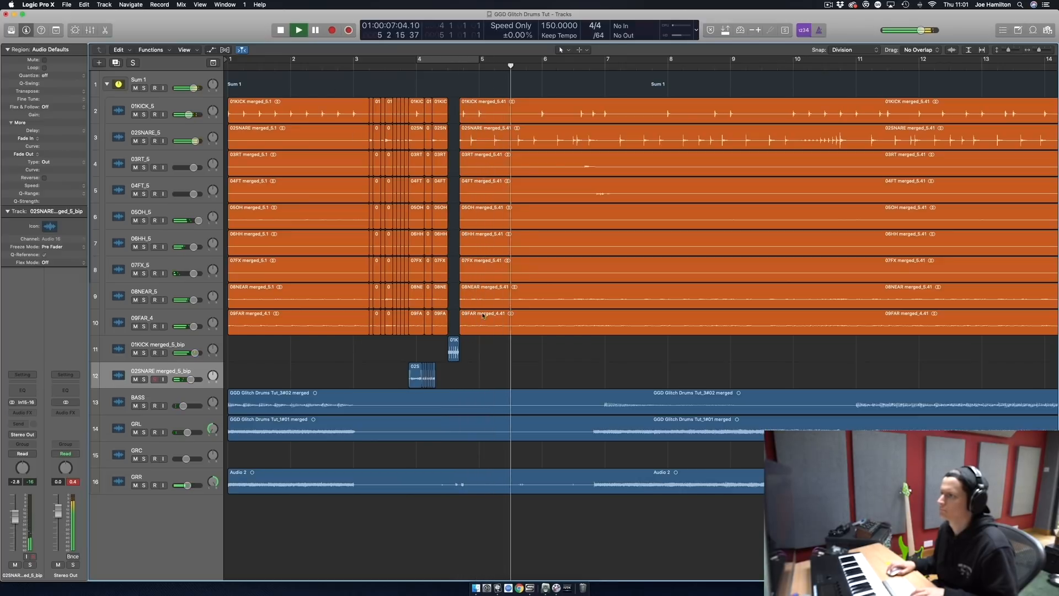
key(space)
Split out the section from 5 3 3 1 to 5 4 3 1 across all nine drum tracks on a /16 grid, and set the division to /64.
scroll(506, 120, up, 5)
click(457, 135)
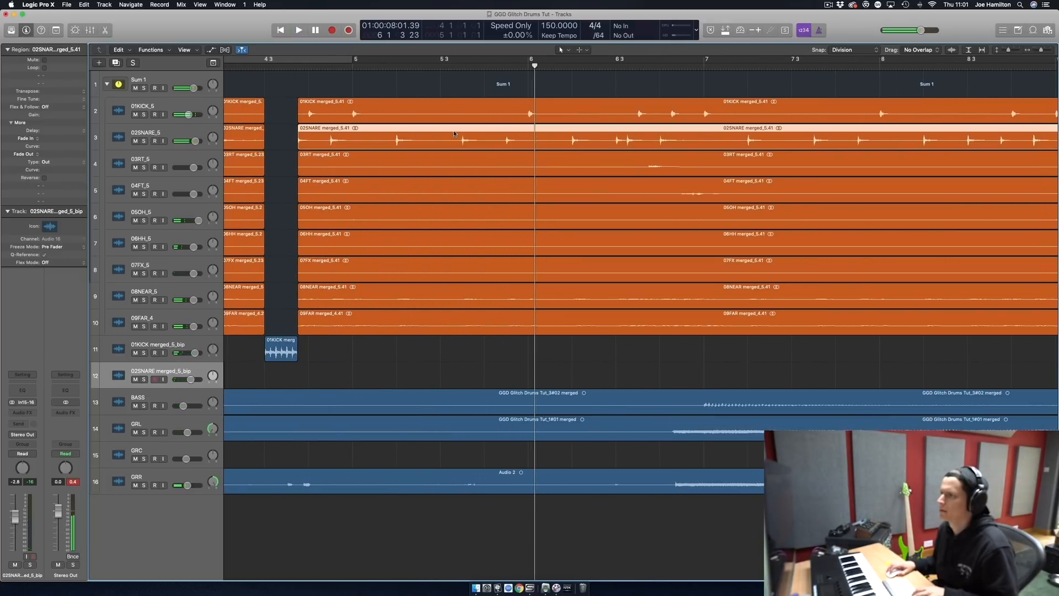
click(473, 113)
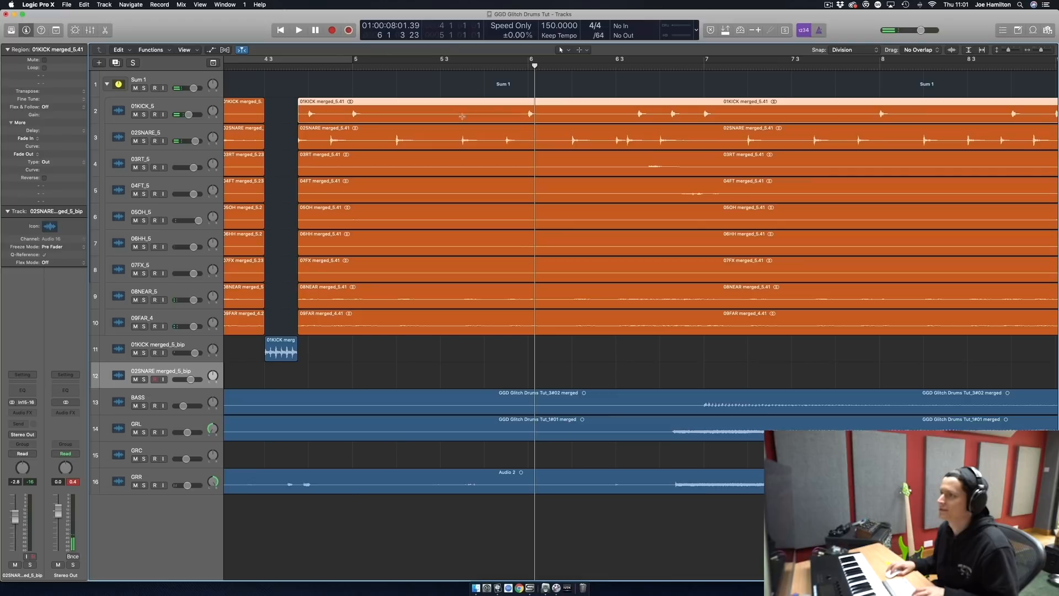
click(607, 38)
click(605, 31)
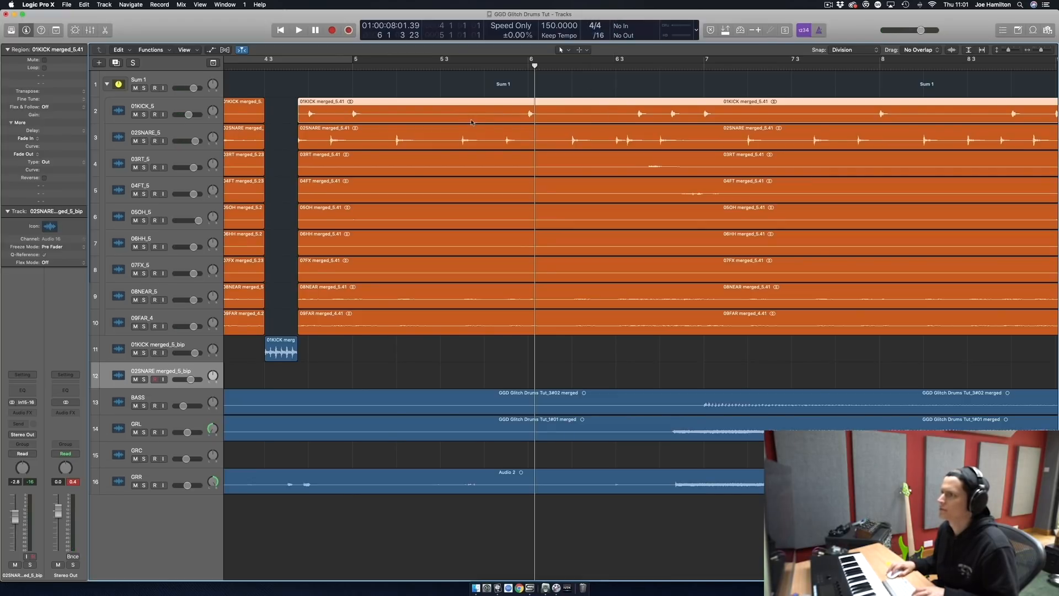
drag(462, 116, 506, 326)
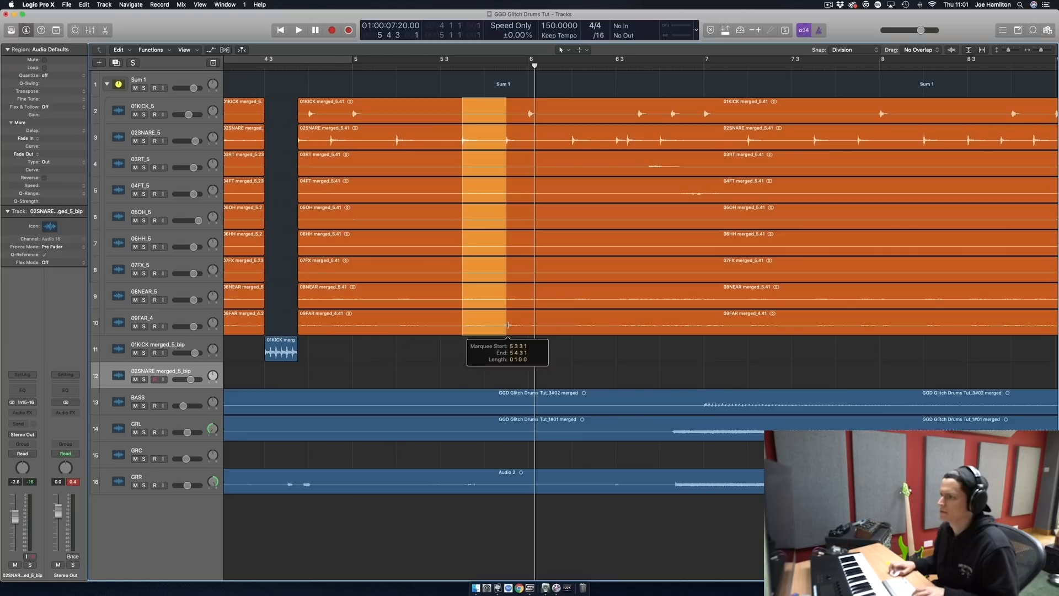
click(488, 325)
scroll(564, 67, up, 3)
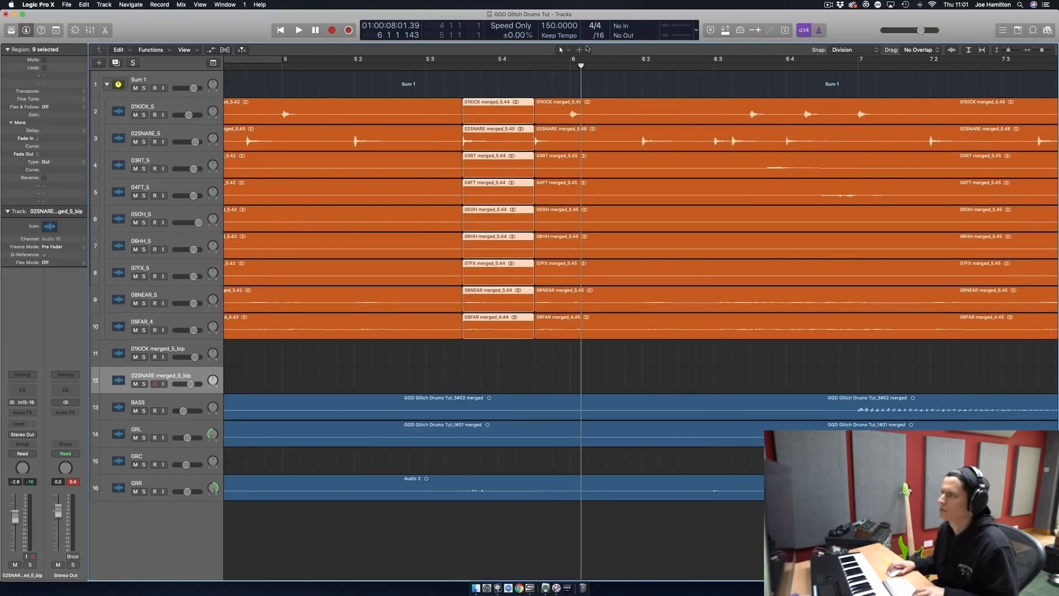
click(605, 36)
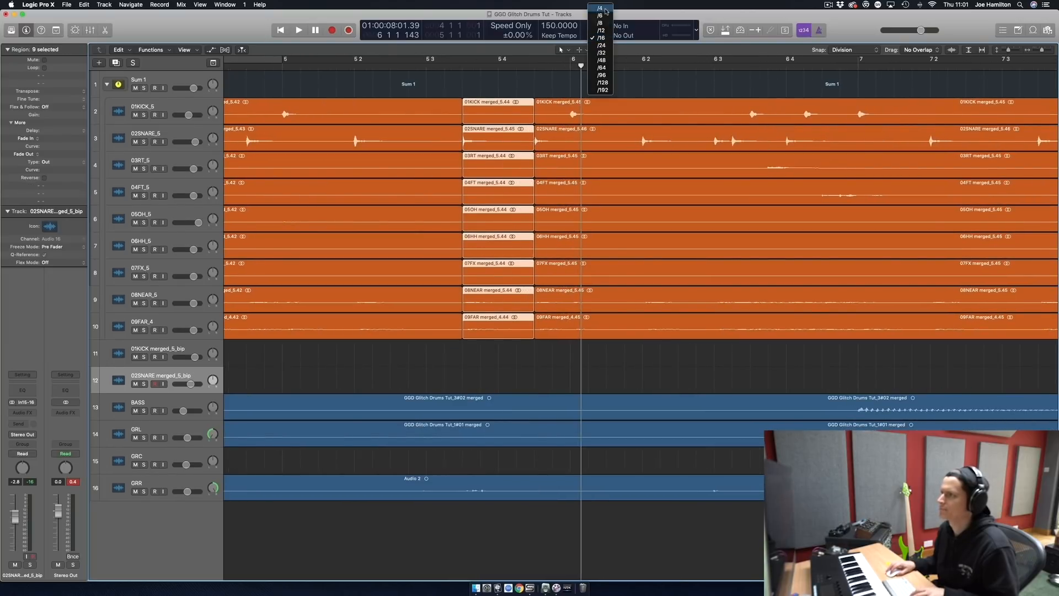
click(602, 67)
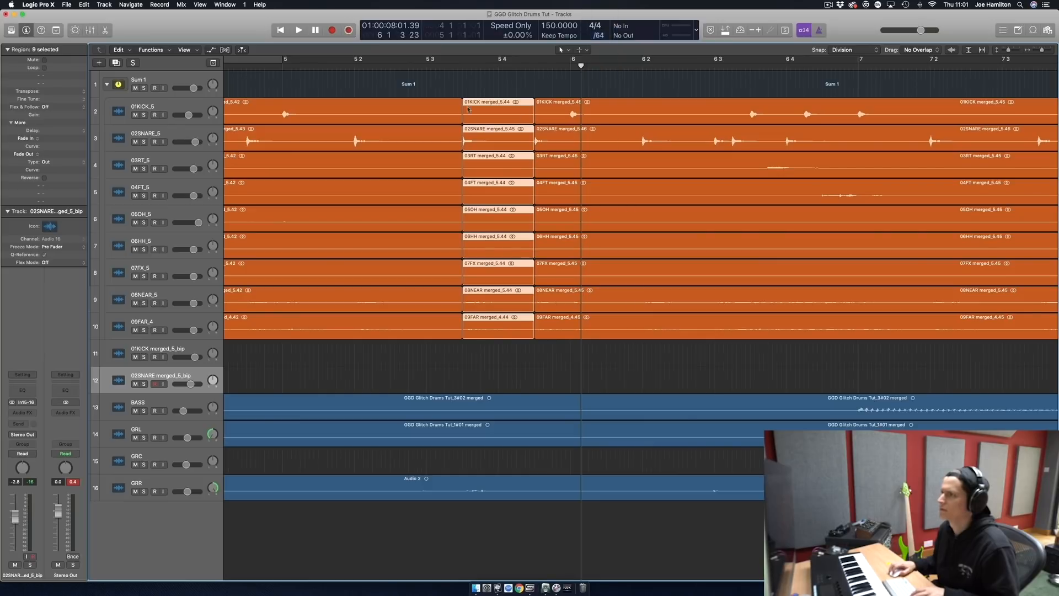
drag(462, 103, 471, 307)
click(468, 329)
key(Delete)
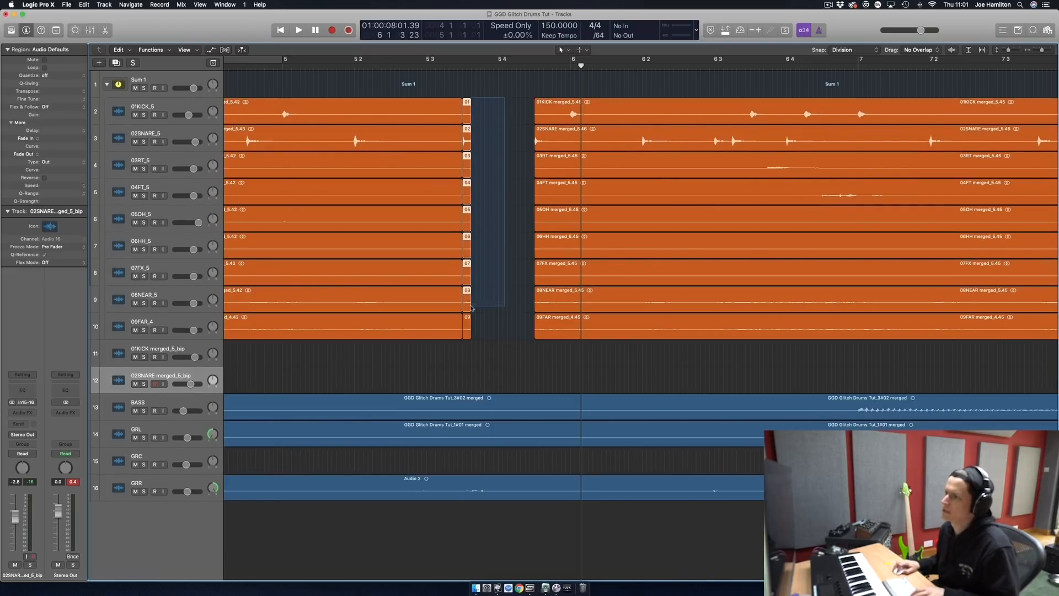
drag(472, 308, 471, 325)
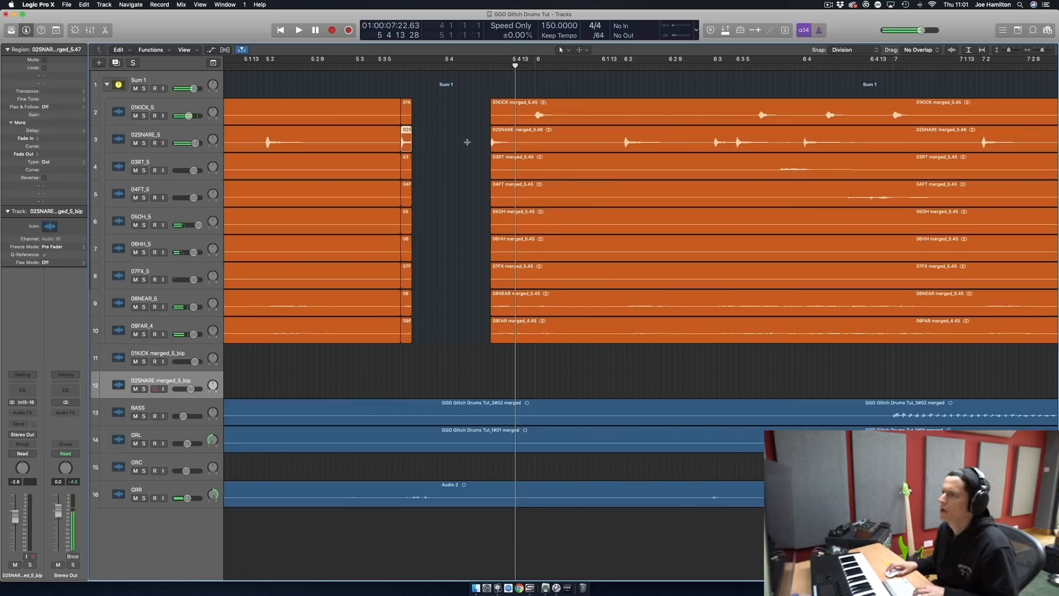
key(super+z)
key(super+j)
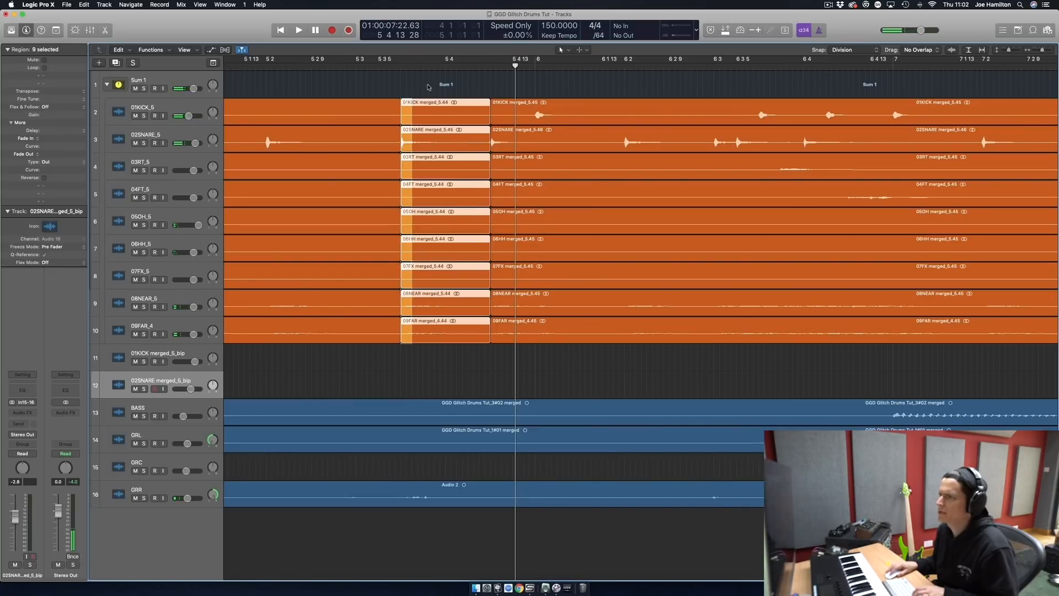
Keep only the first 64th note of the isolated snare slice and time-stretch it to fill the slice's original length.
click(429, 138)
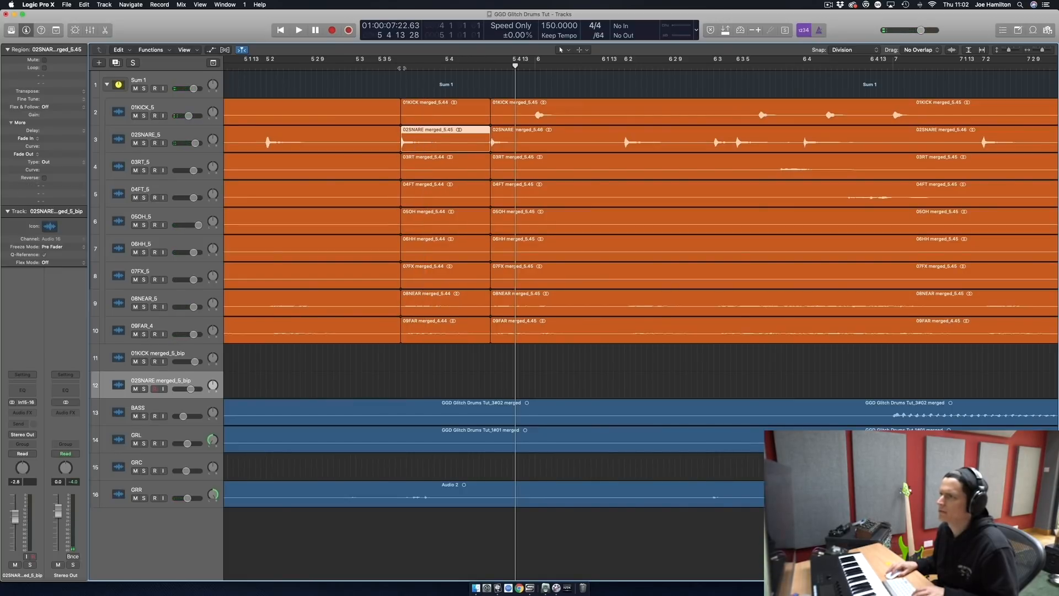
click(418, 138)
key(Delete)
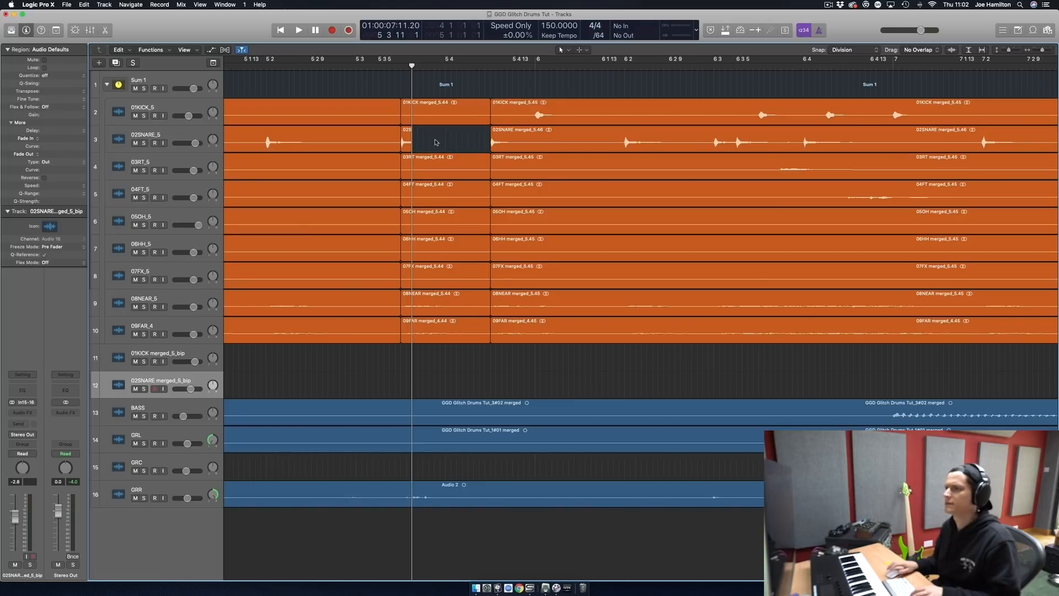
drag(409, 147, 491, 147)
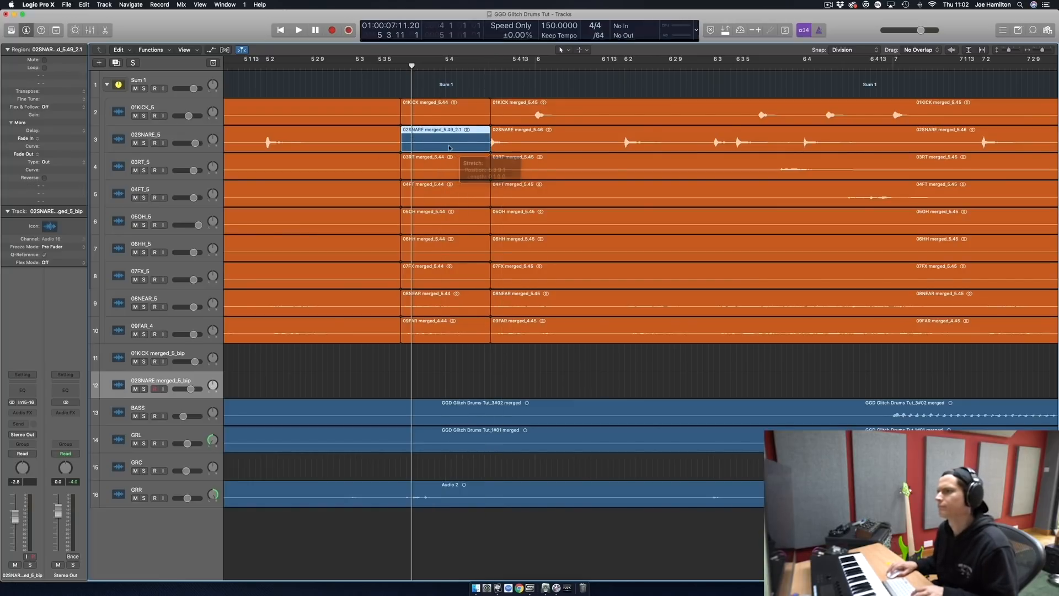
key(super+Right)
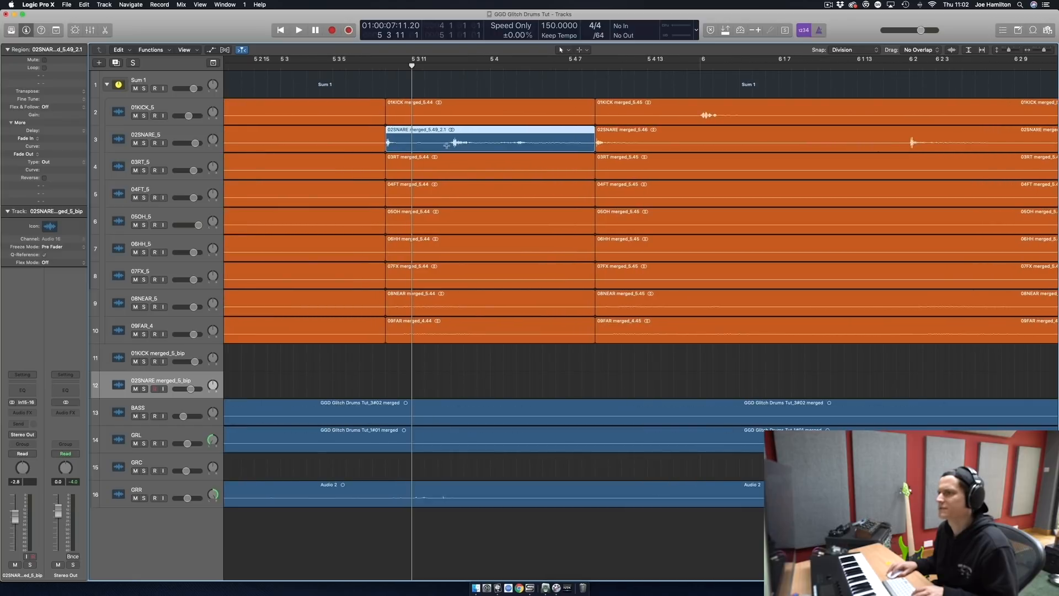
Cut off the stretched snare's opening piece, move the remainder to the slice's start and stretch it to fill the gap.
click(446, 145)
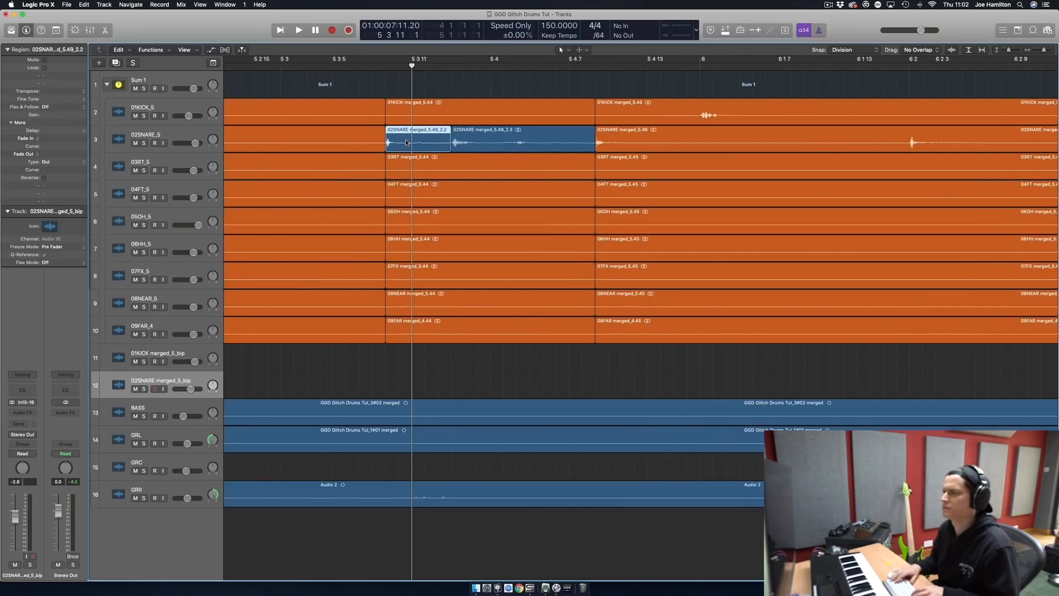
key(Delete)
mouse_move(594, 148)
mouse_down()
mouse_move(531, 150)
mouse_move(589, 148)
mouse_up()
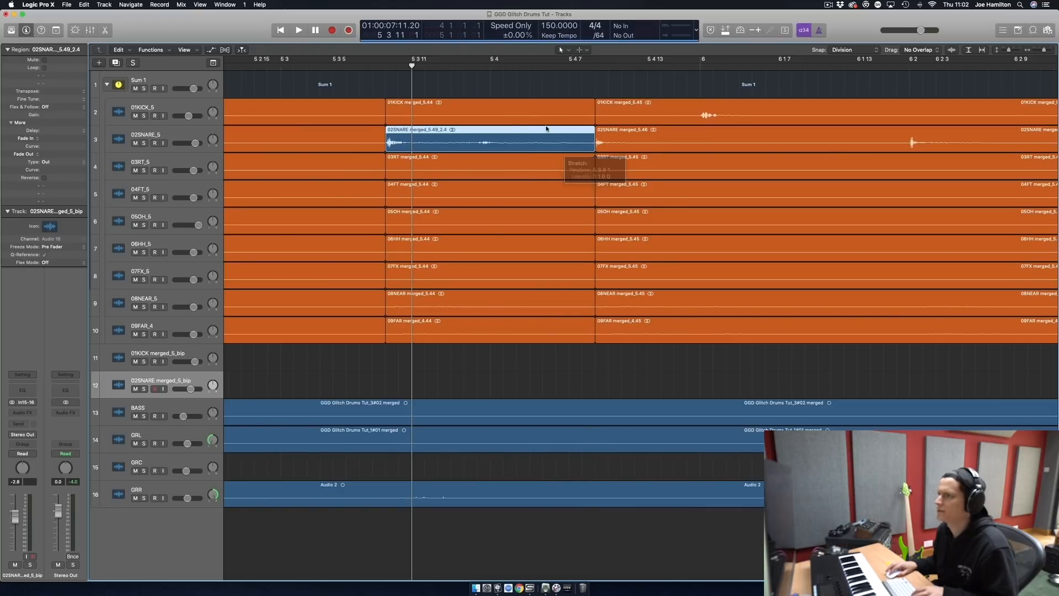
Play the arrangement from before bar 5 through the following bars to judge the time-stretched snare.
key(super+Left)
key(space)
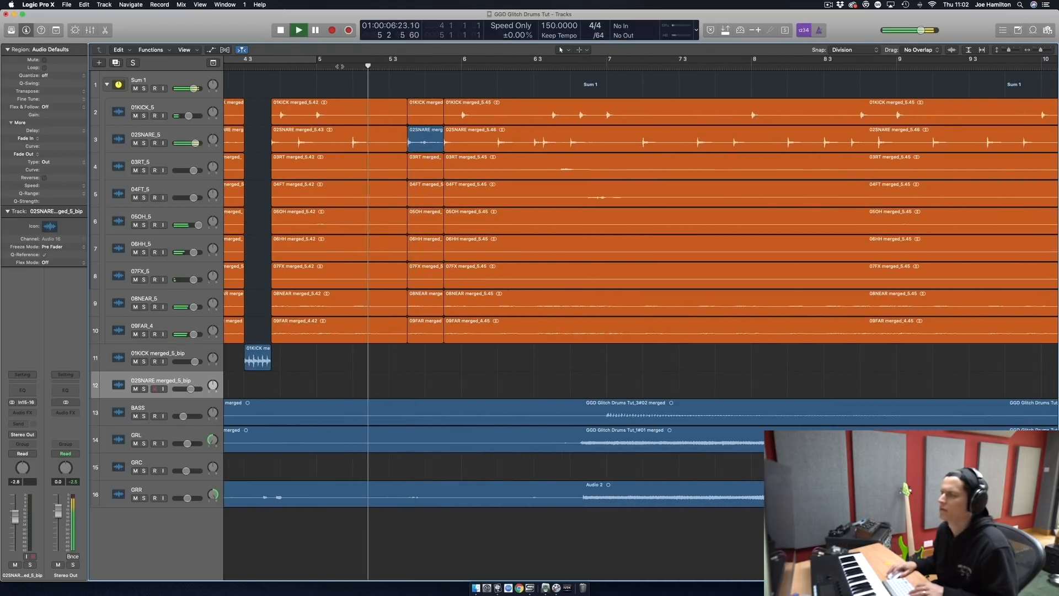
key(super+Left)
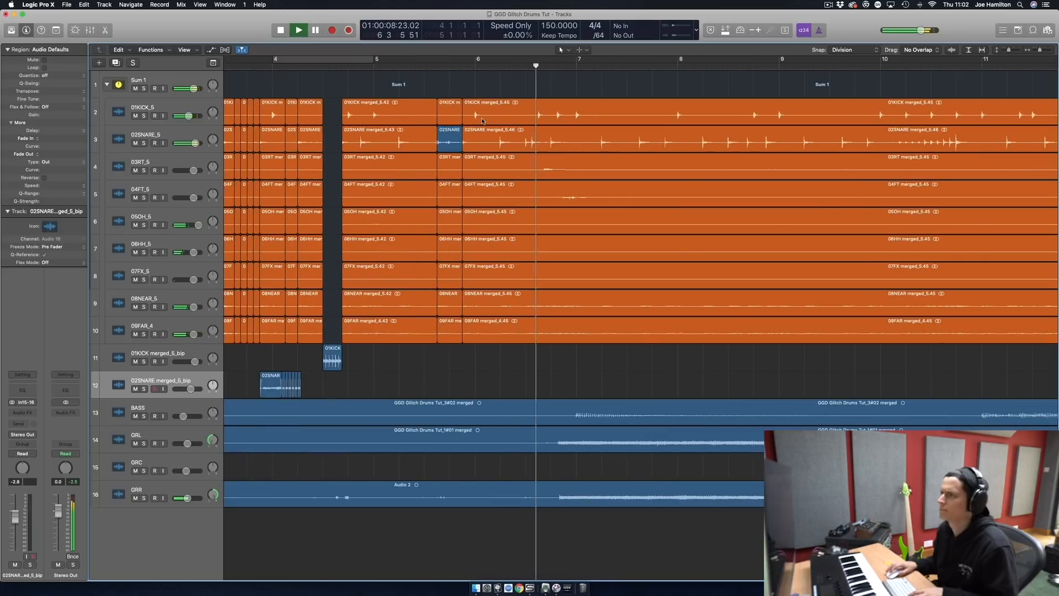
click(334, 64)
key(space)
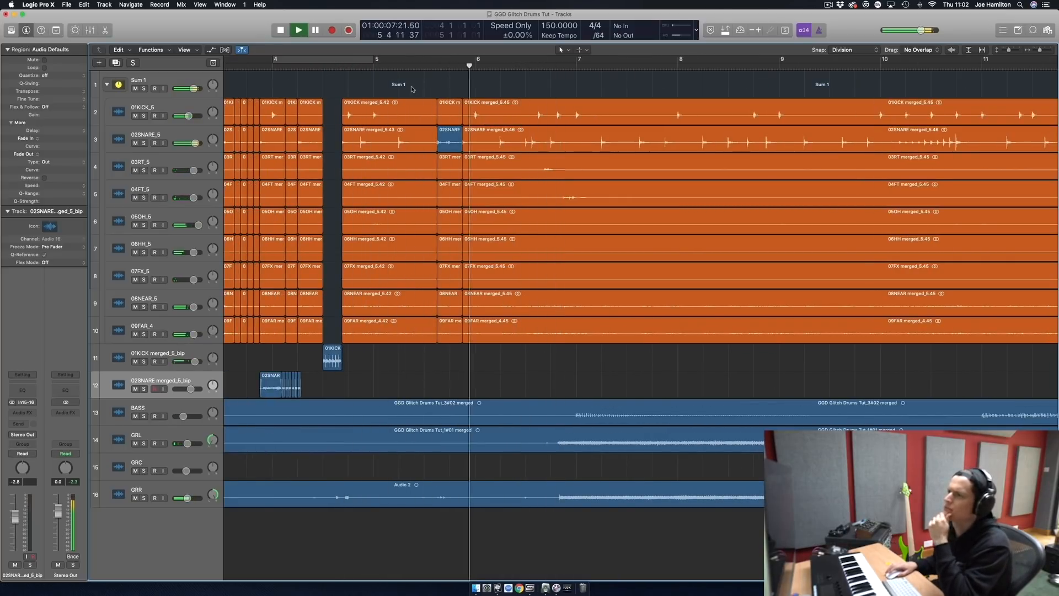
key(space)
scroll(416, 89, left, 1)
key(super+Left)
key(super+Left)
click(297, 66)
key(space)
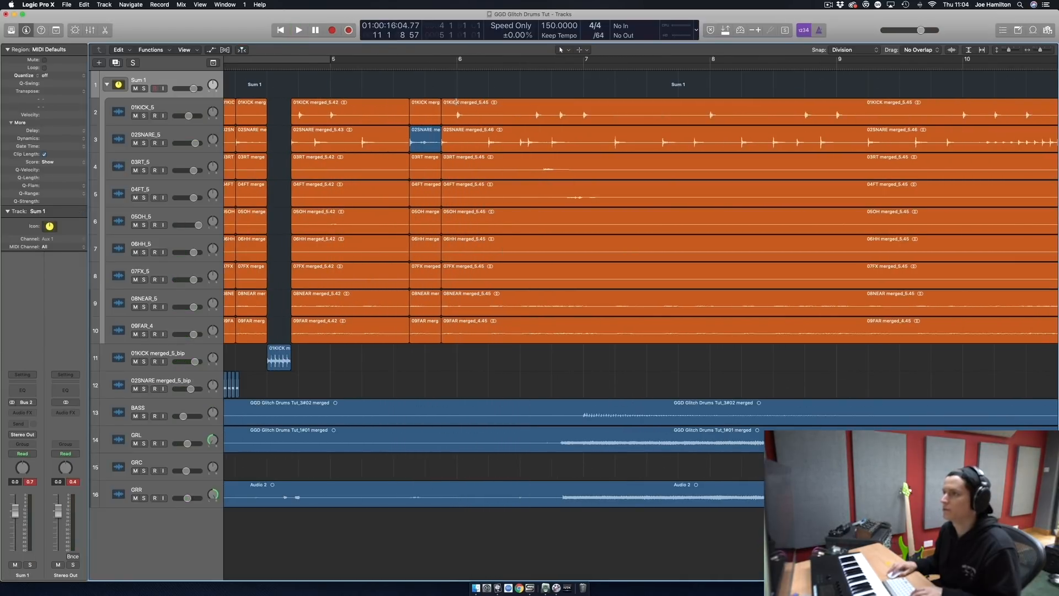
Audition the drums after the stretched snare and split out the section from just before bar 6 to shortly after 6 3 on all nine tracks.
drag(456, 102, 535, 331)
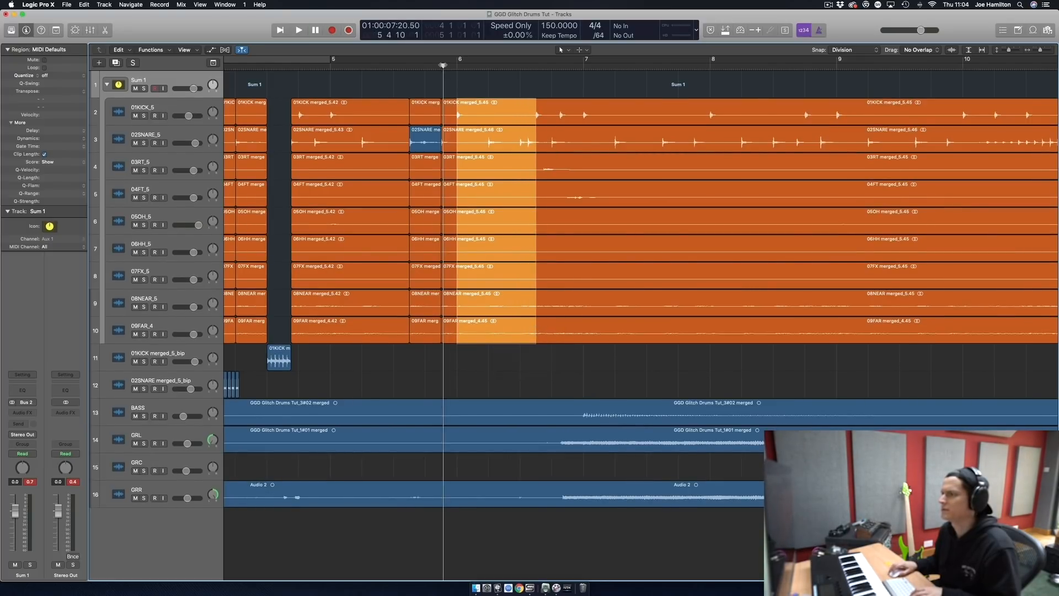
key(space)
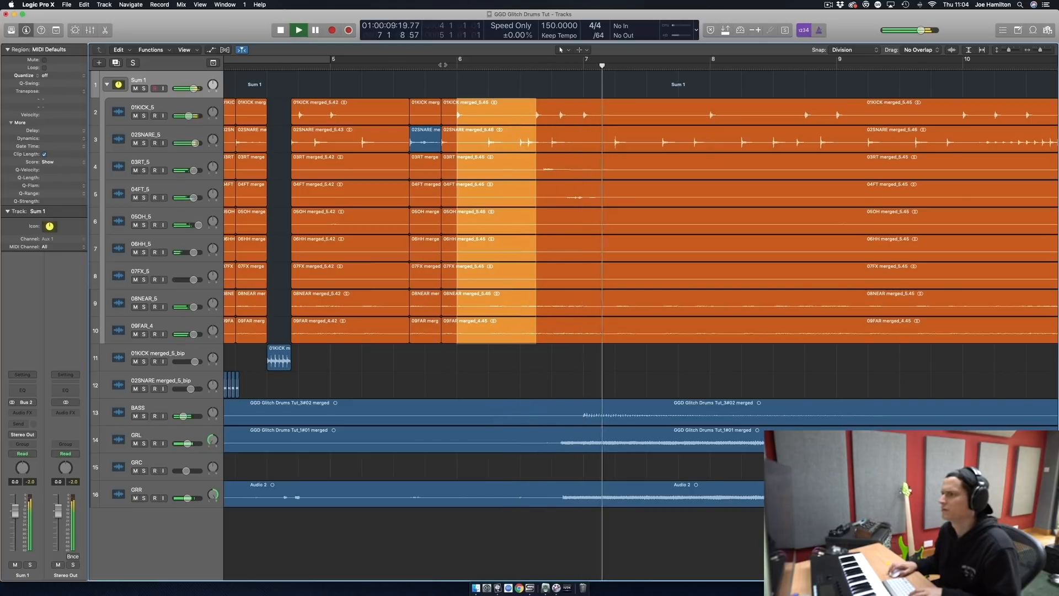
click(508, 107)
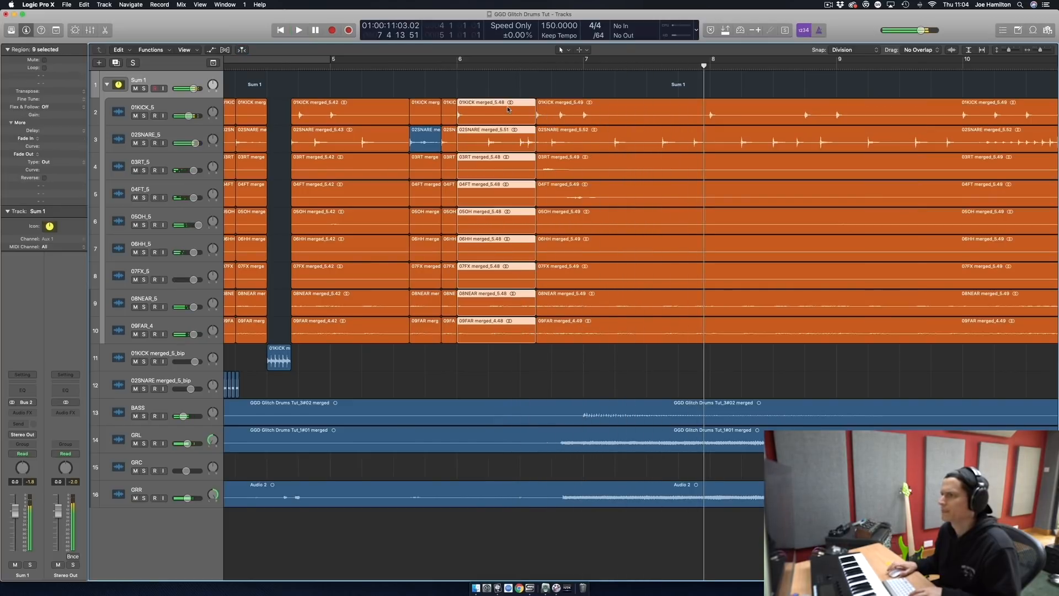
right_click(508, 109)
click(556, 112)
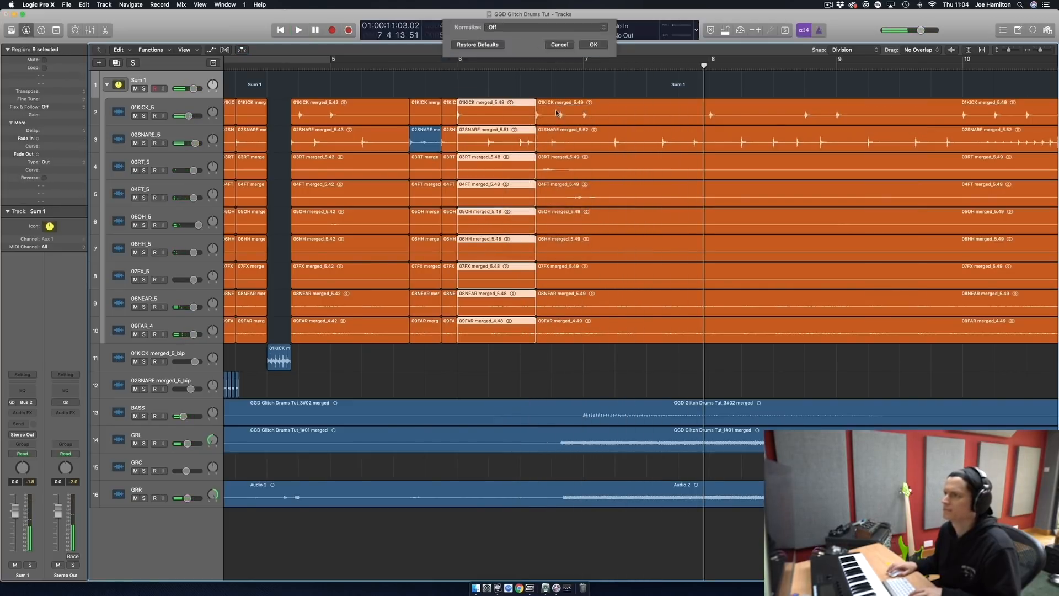
key(Return)
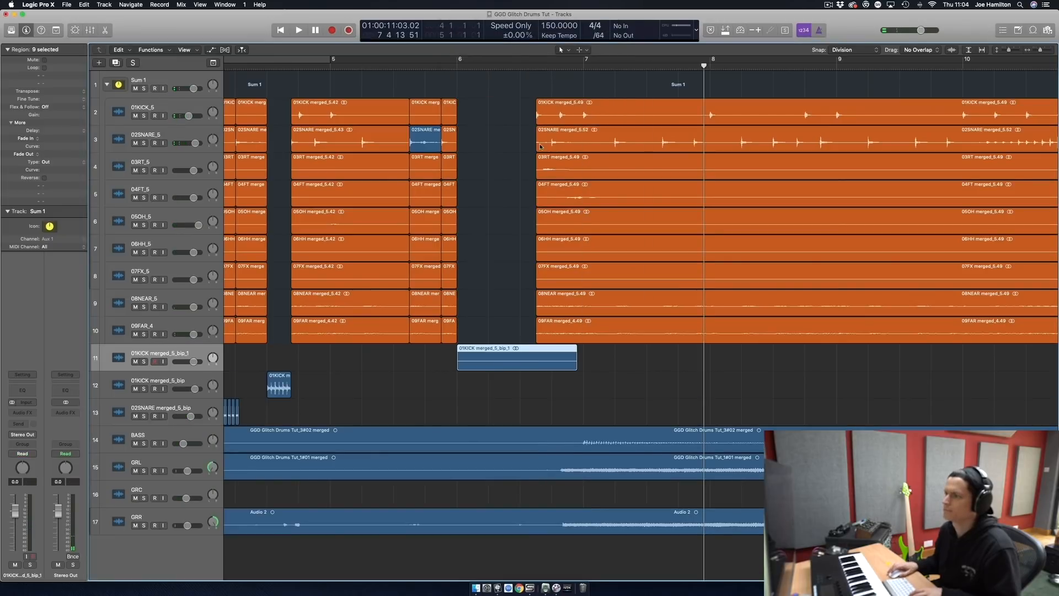
key(super+z)
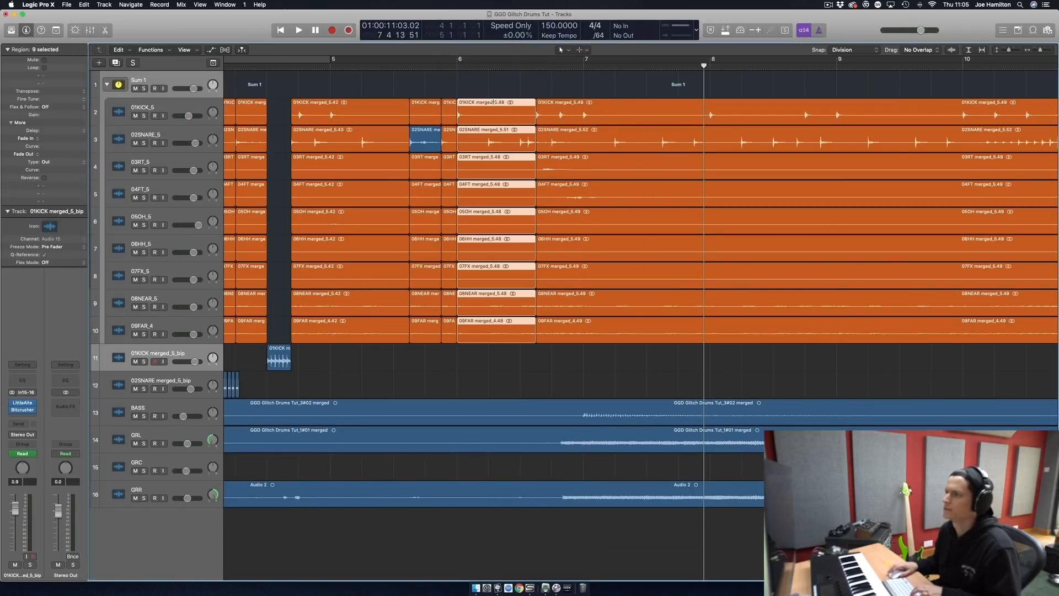
Bounce the nine selected drum regions in place to a new track, with the source regions set to Leave.
right_click(494, 109)
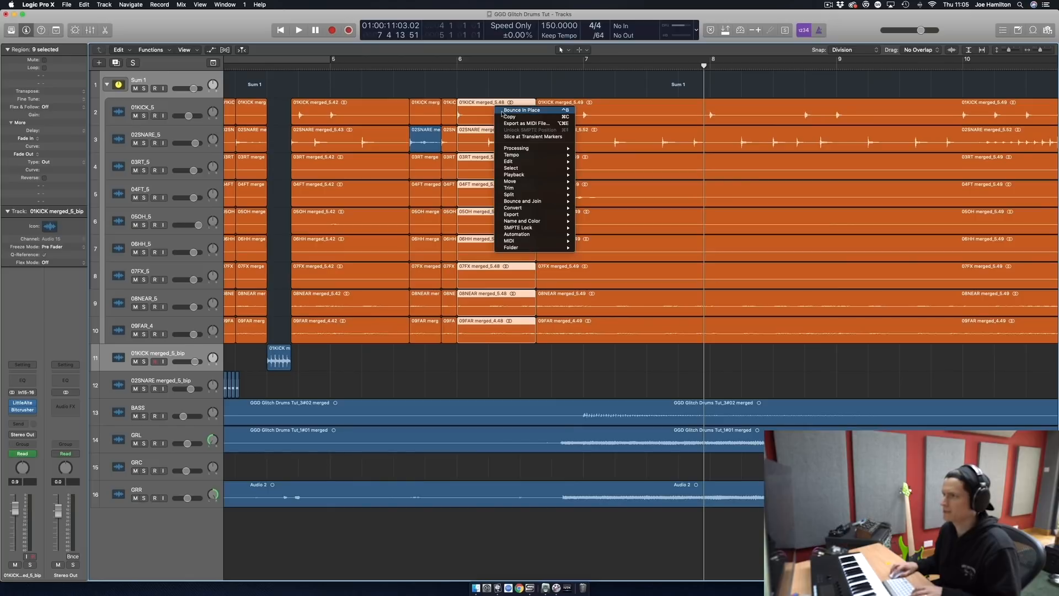
click(502, 110)
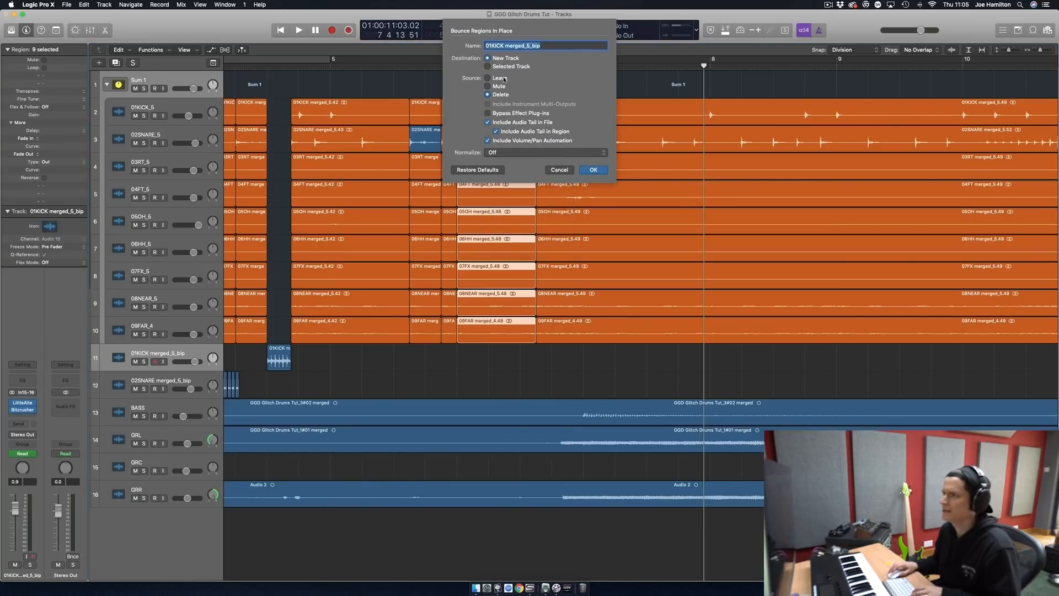
click(593, 170)
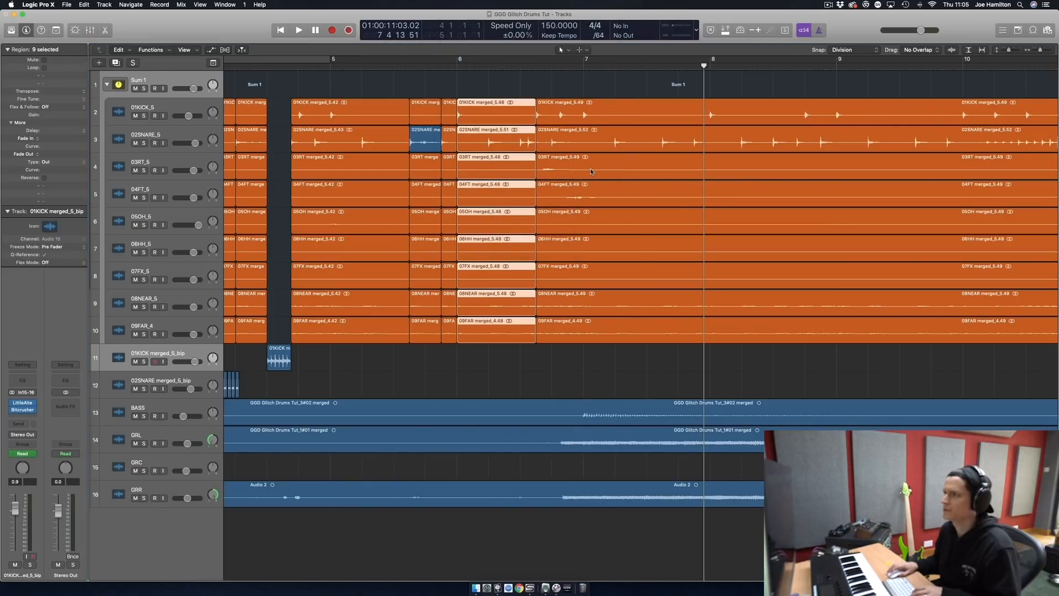
Trim the bounced drum region's end to match the split section and move its track below the 02SNARE bounce track.
click(661, 397)
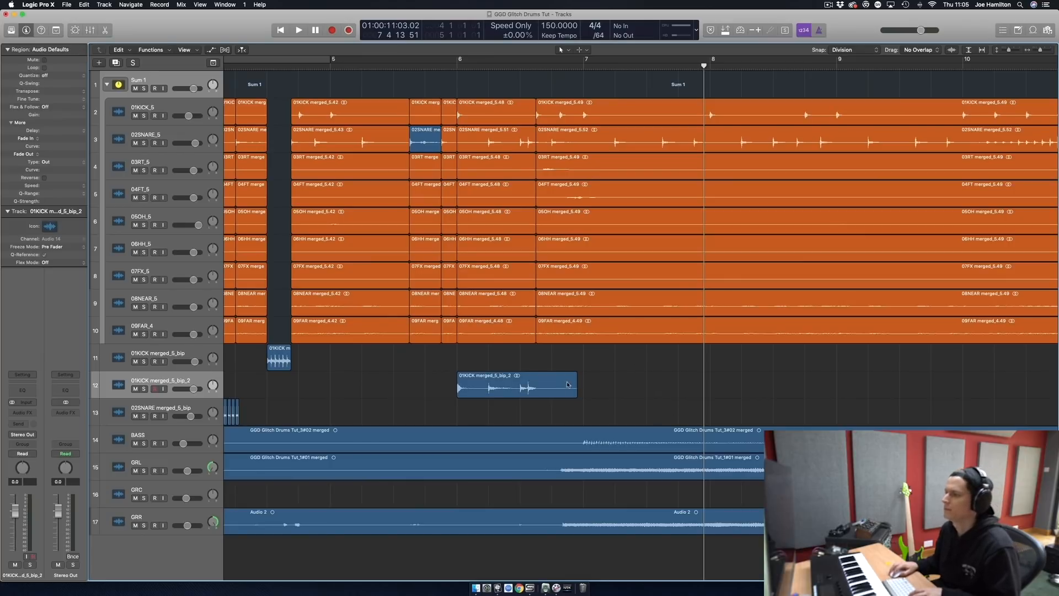
drag(574, 393, 536, 394)
drag(174, 379, 171, 411)
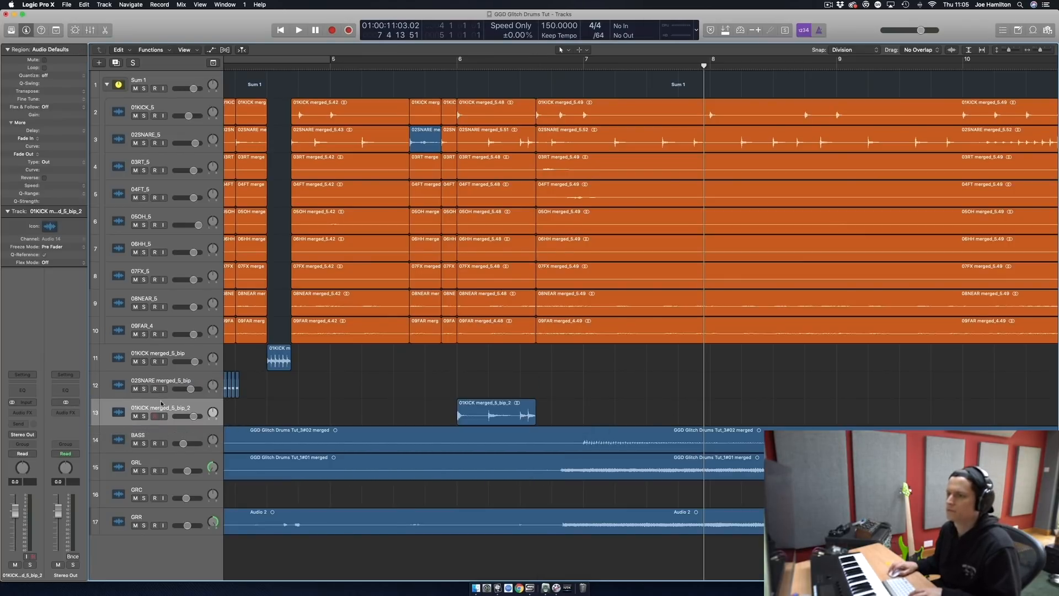
Insert Soundtoys LittleAlterBoy on the new bounce track, set its linked Pitch and Formant to 12.0, and audition it from before bar 6.
click(22, 412)
mouse_move(30, 568)
mouse_move(116, 527)
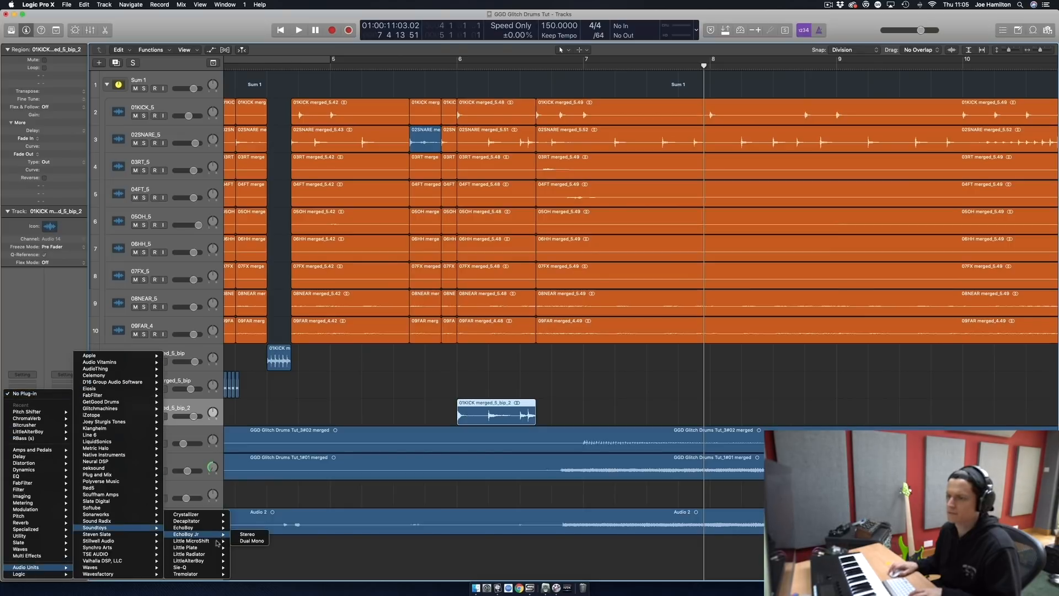
mouse_move(205, 562)
click(247, 561)
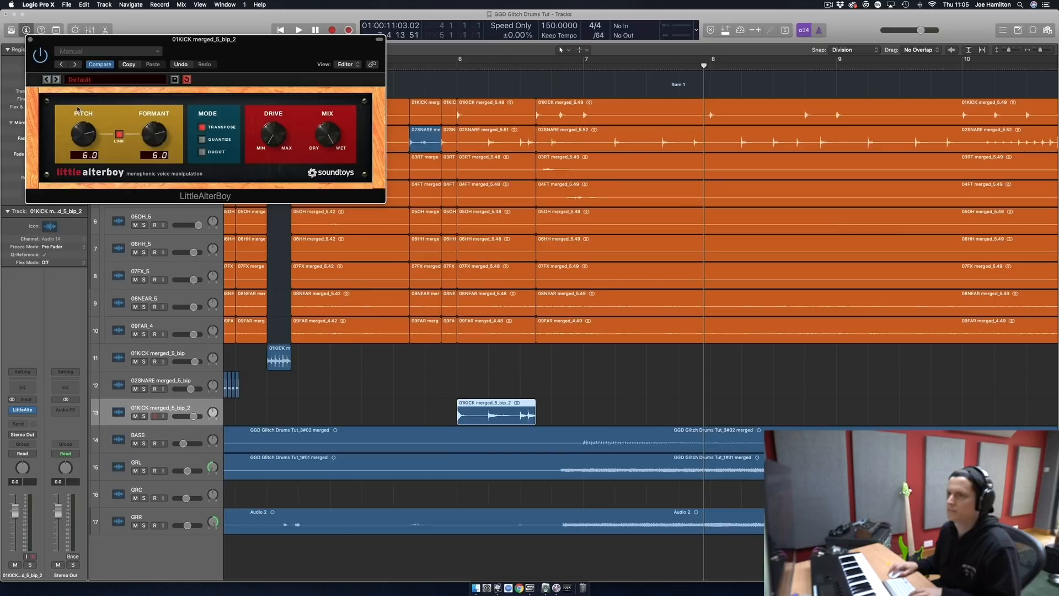
click(404, 65)
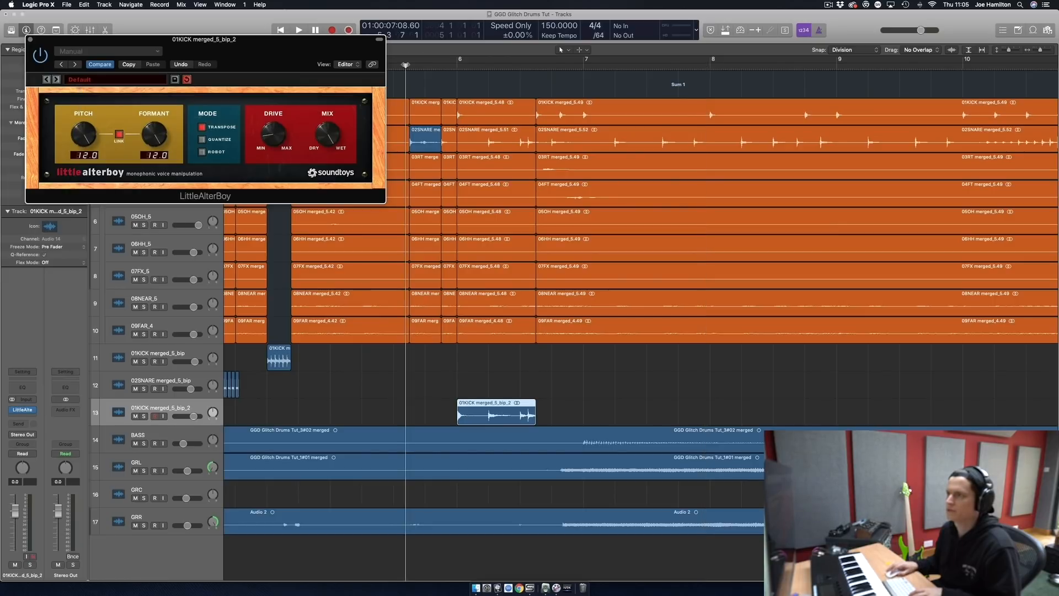
key(space)
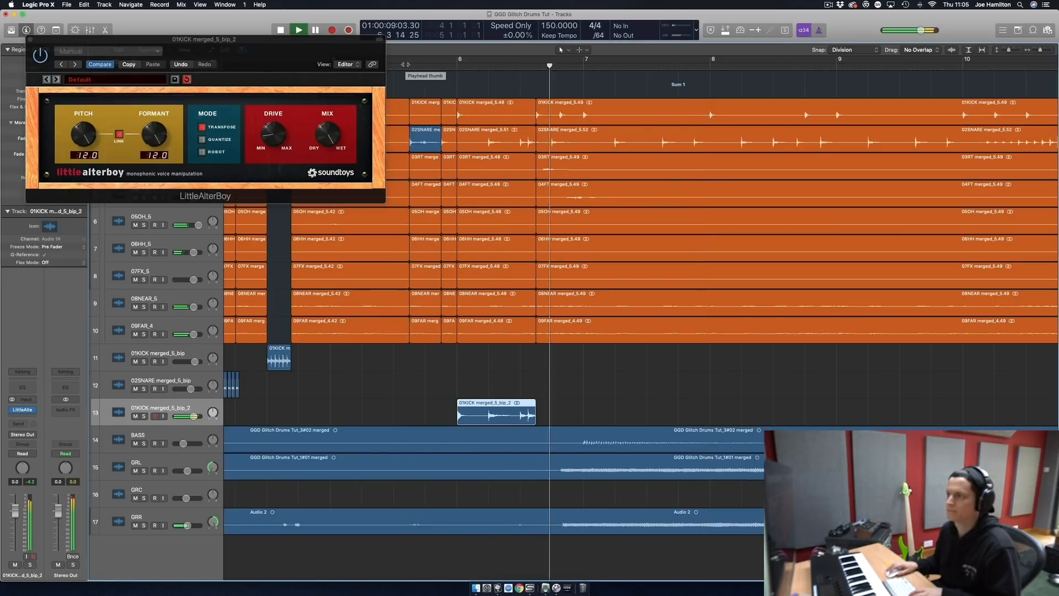
Trim the bounced drum region's end back to 6 3 and lower its track volume to -4.8 dB while auditioning.
key(space)
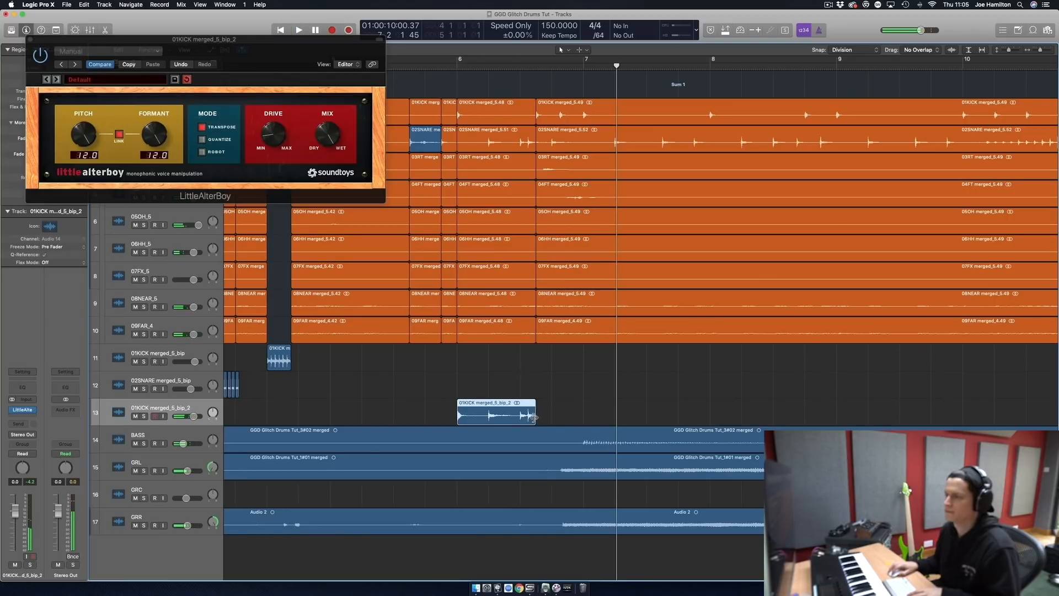
drag(528, 419, 520, 419)
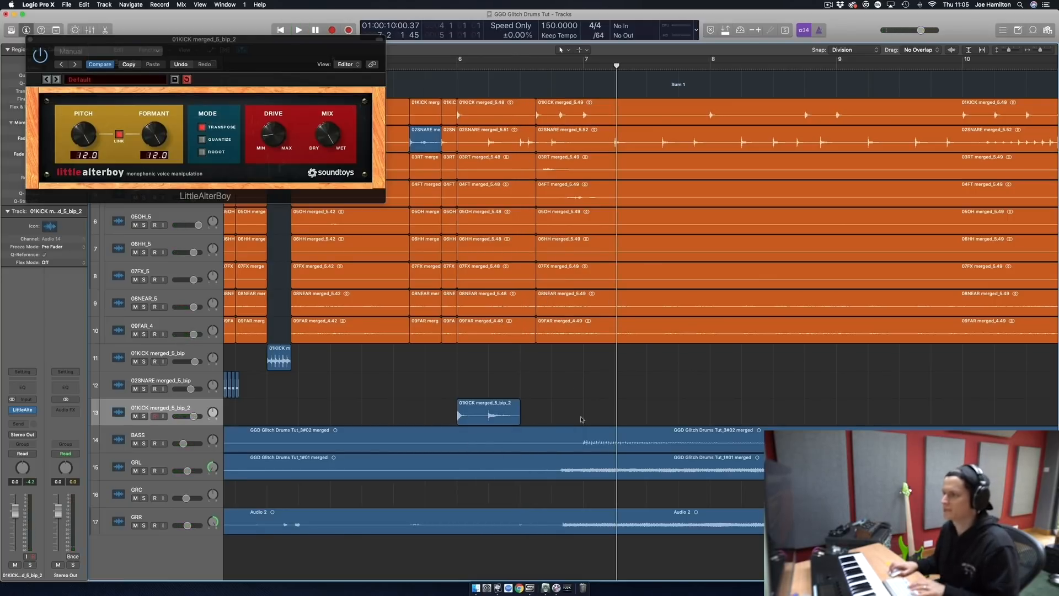
click(395, 70)
key(space)
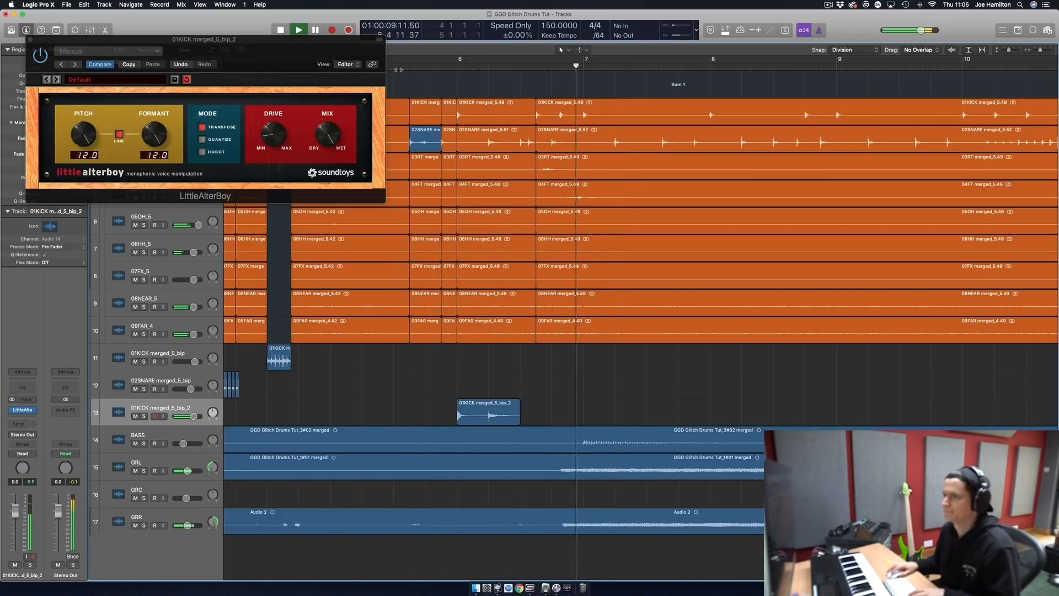
drag(195, 417, 190, 417)
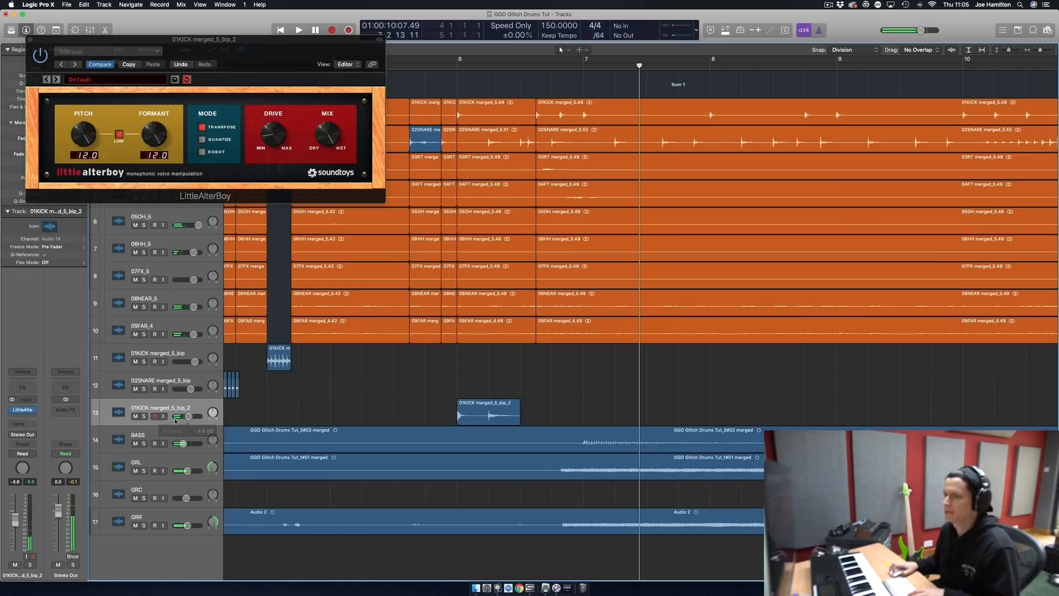
Insert Soundtoys Tremolator after LittleAlterBoy on the bounce track and audition it from before bar 6.
click(22, 417)
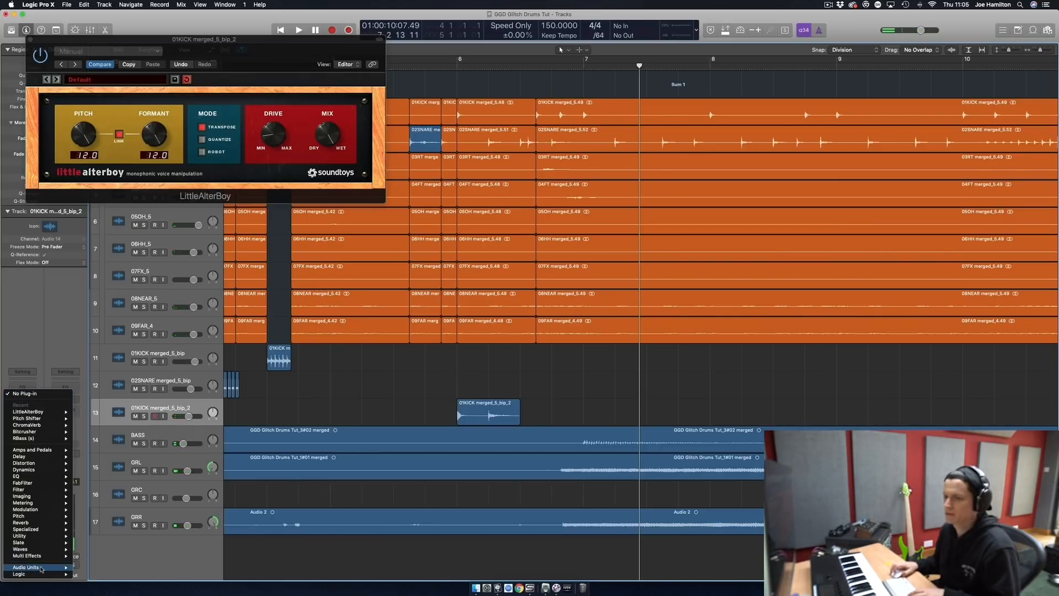
mouse_move(42, 569)
mouse_move(136, 530)
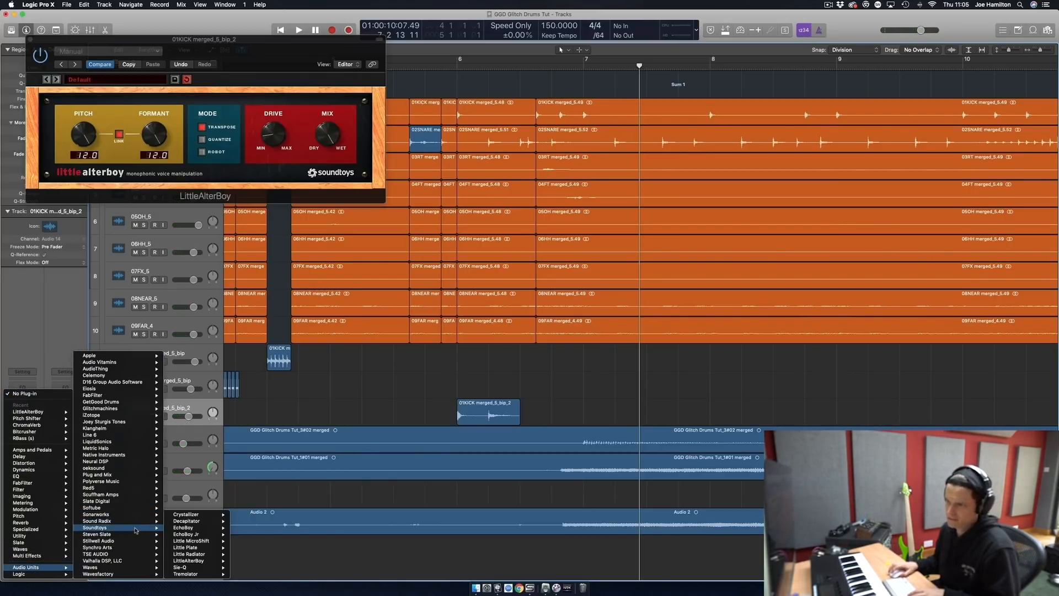
click(191, 574)
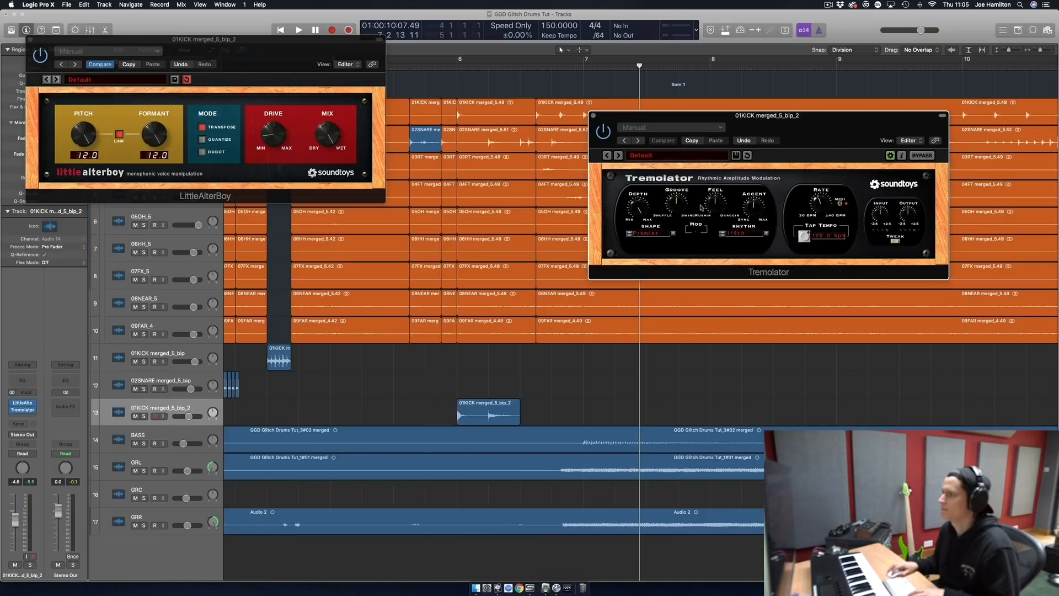
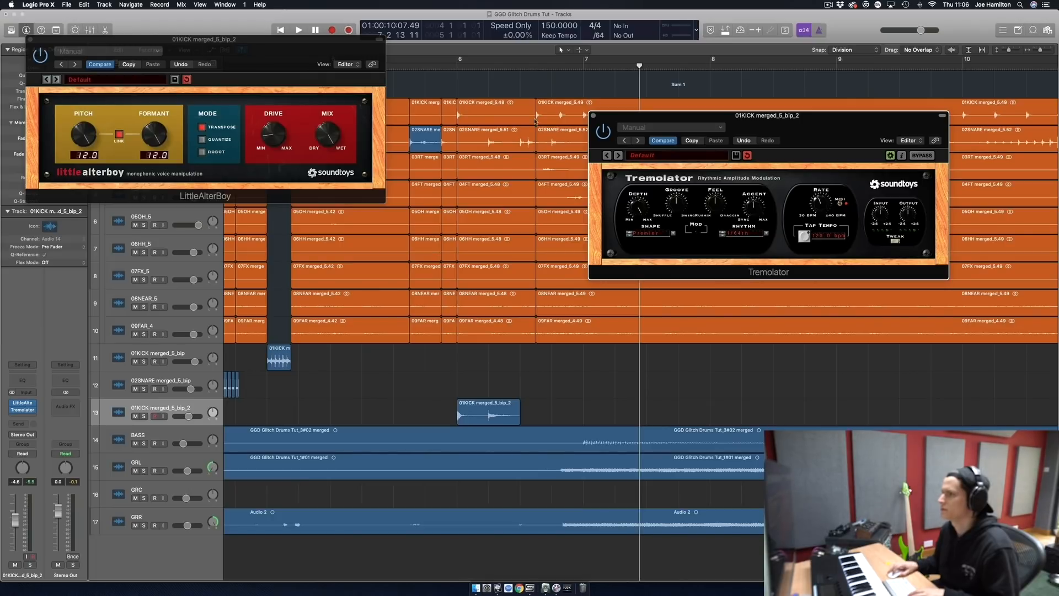
double_click(412, 68)
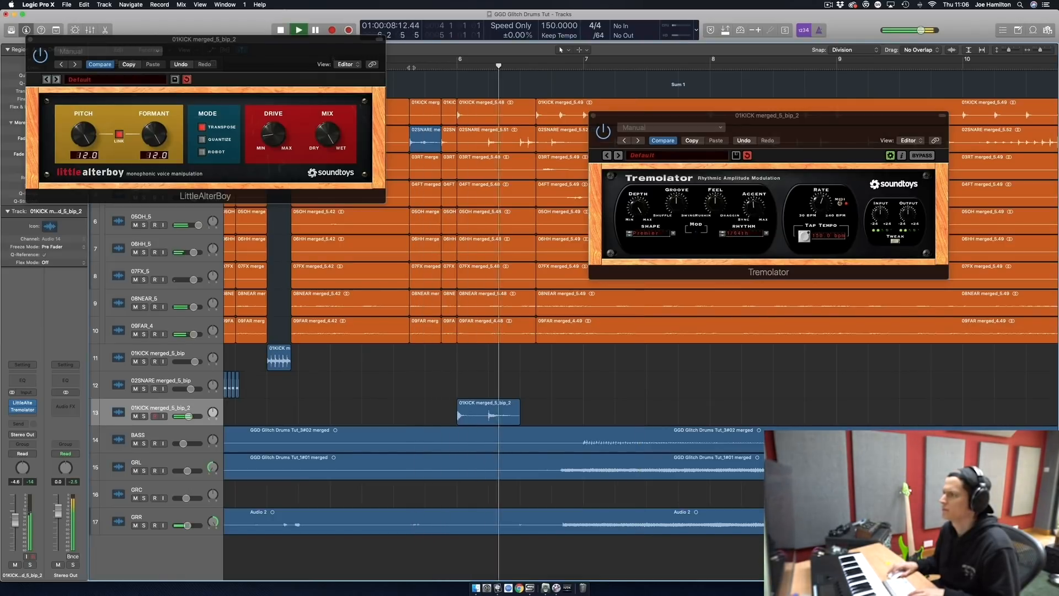
key(space)
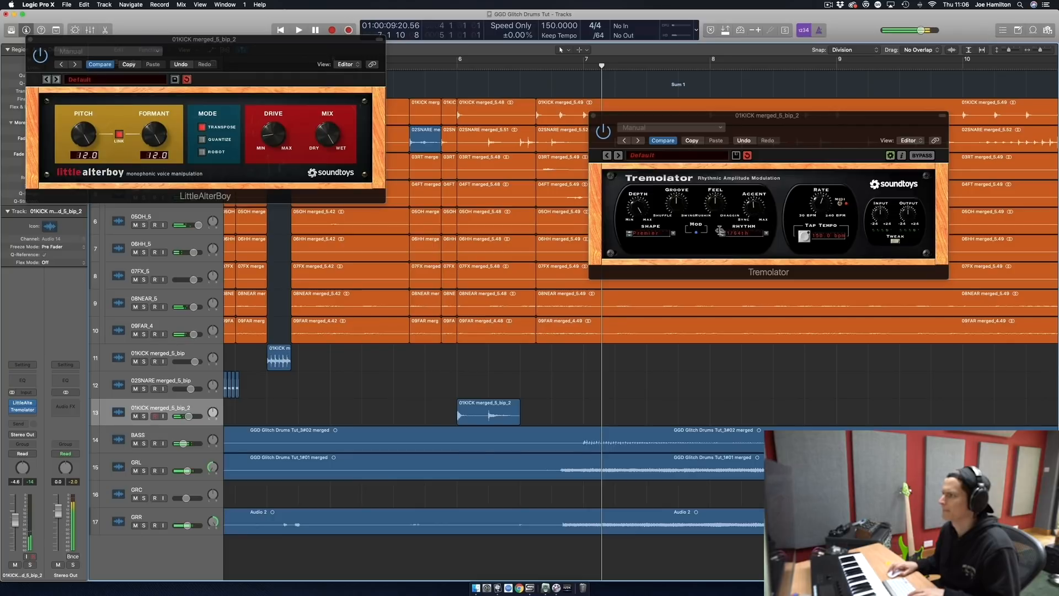
Change Tremolator's rhythm value and raise the bounce track's volume to -0.1 dB while auditioning the effect.
click(721, 231)
click(587, 401)
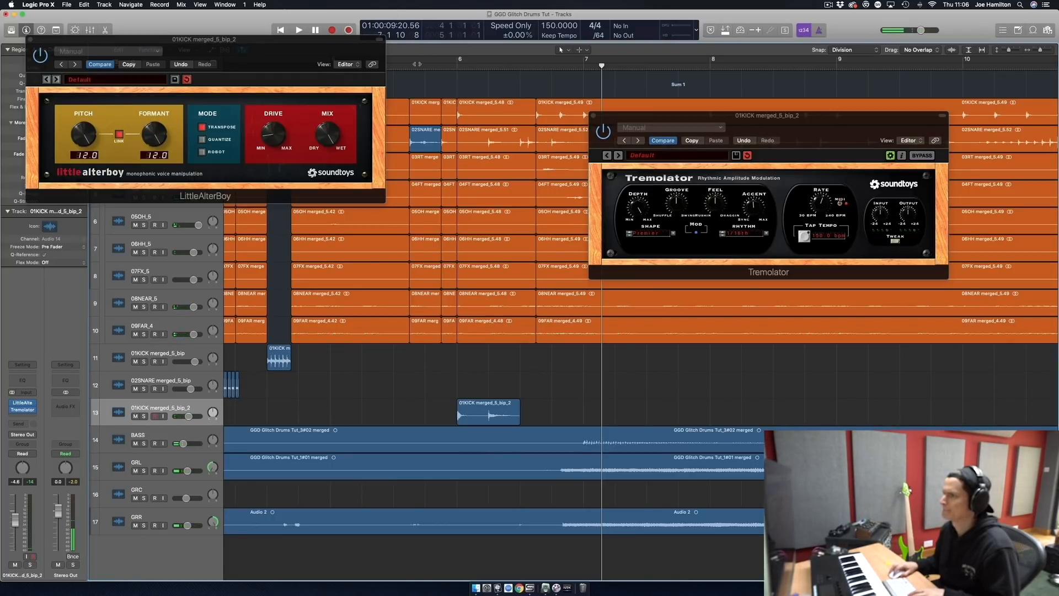
key(space)
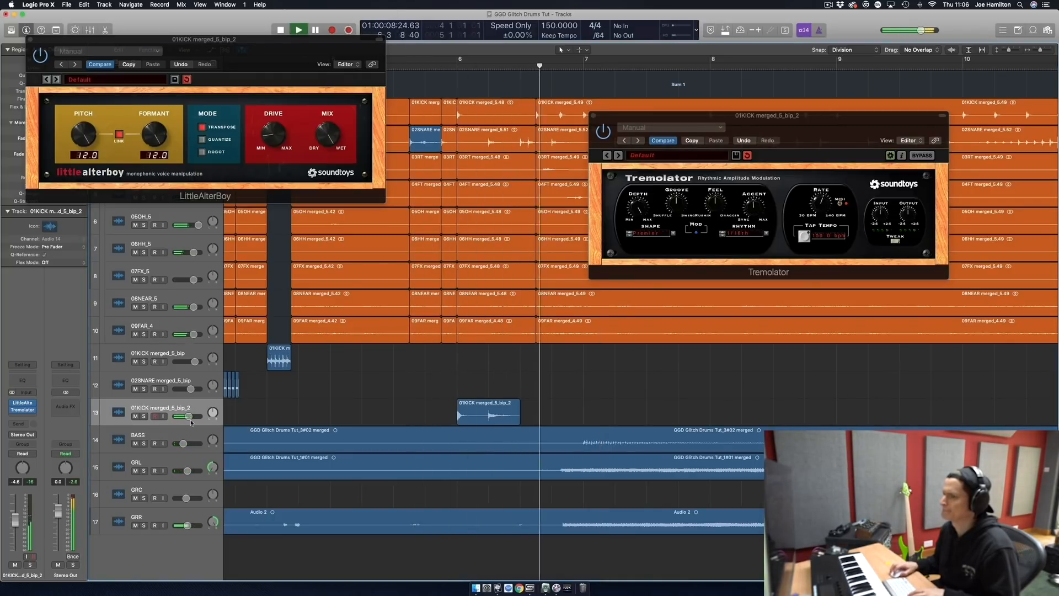
click(408, 74)
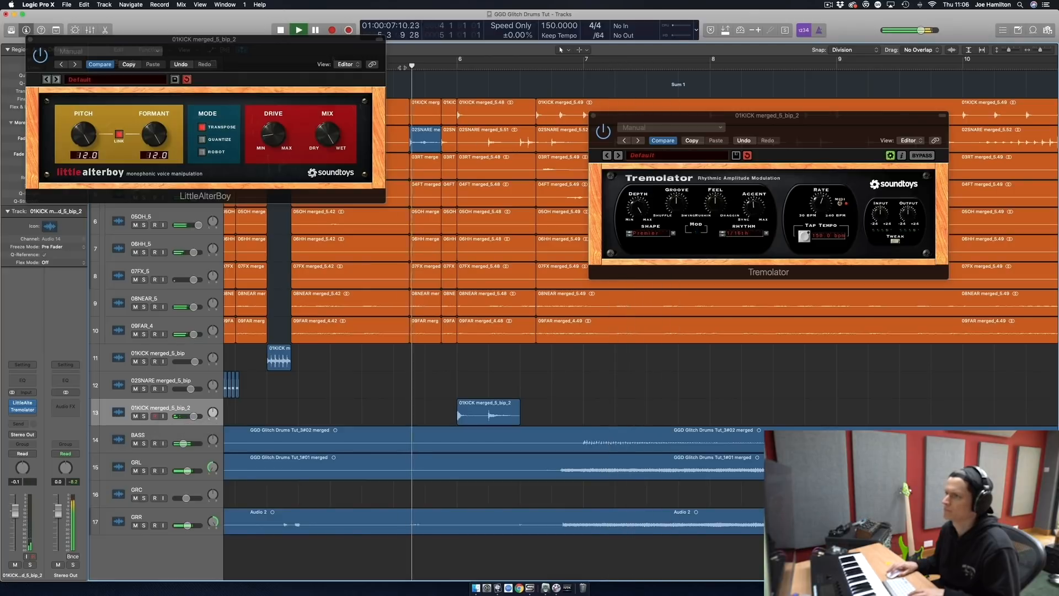
click(593, 115)
key(space)
Insert FabFilter's FF Saturn in stereo after Tremolator on the bounce track.
click(21, 417)
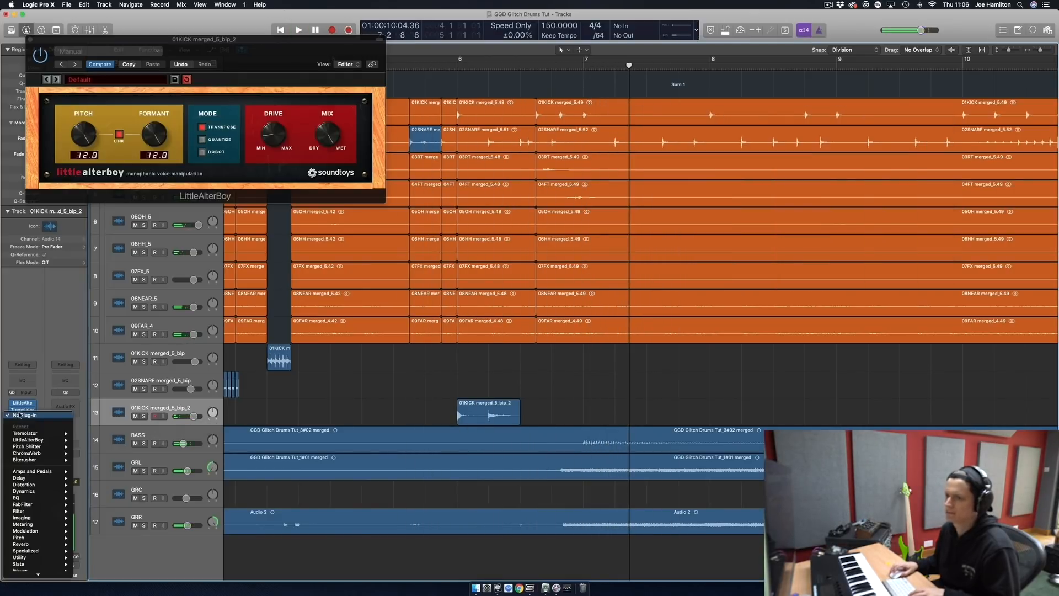
mouse_move(51, 499)
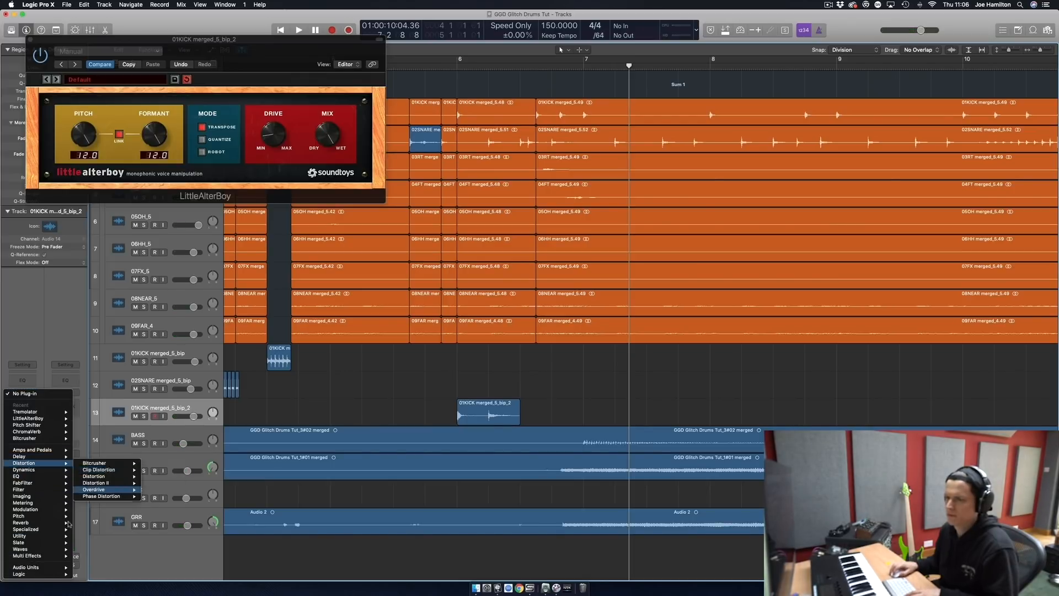
mouse_move(51, 567)
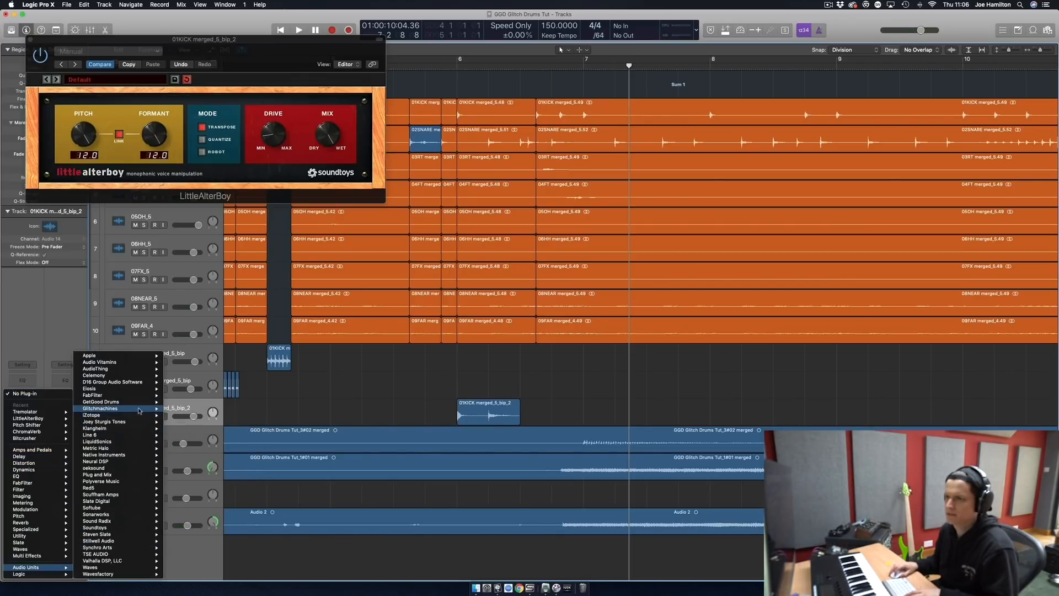
mouse_move(126, 398)
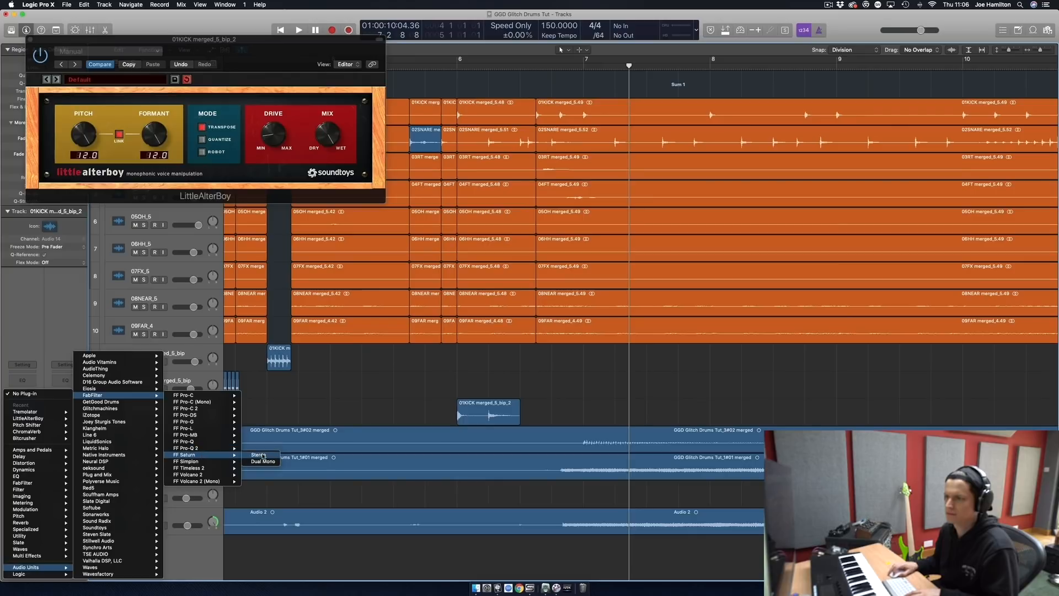
click(258, 455)
Load the FX preset Robot Factory O in FF Saturn and audition the bounced layer before closing the plug-in.
scroll(486, 135, left, 3)
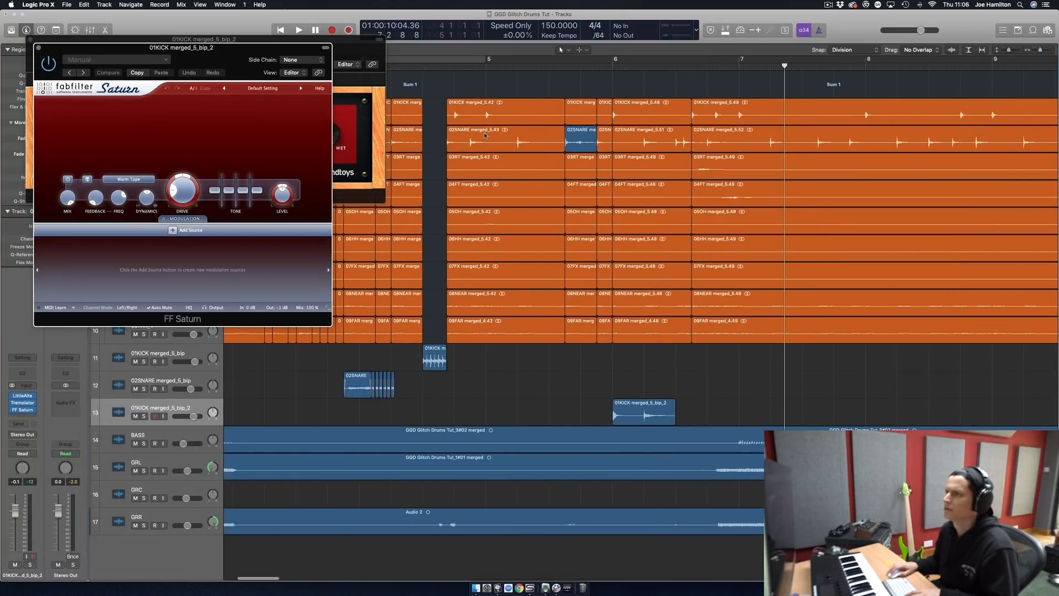
click(485, 67)
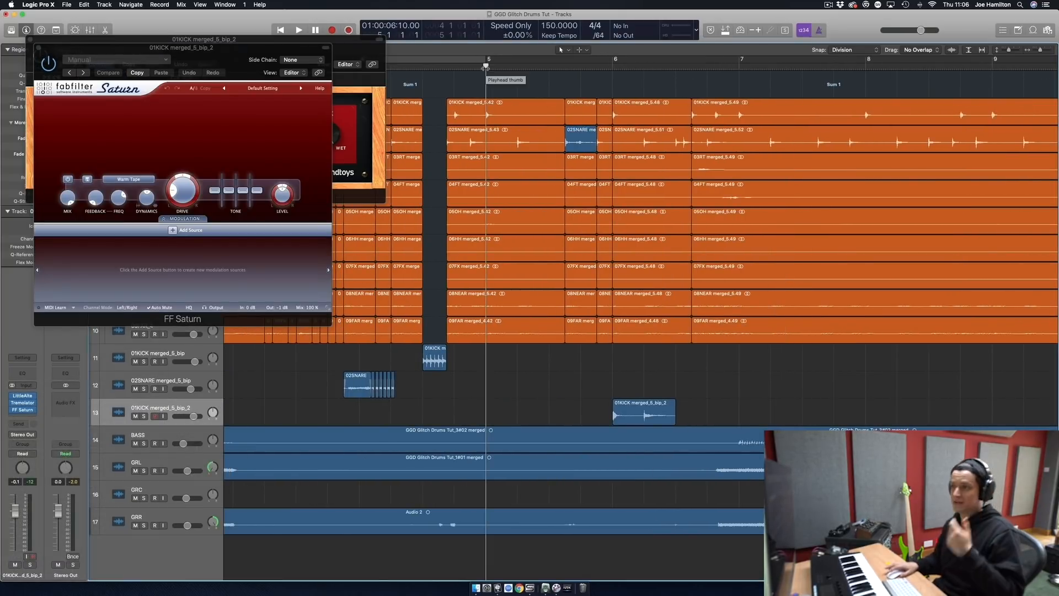
drag(196, 54, 374, 187)
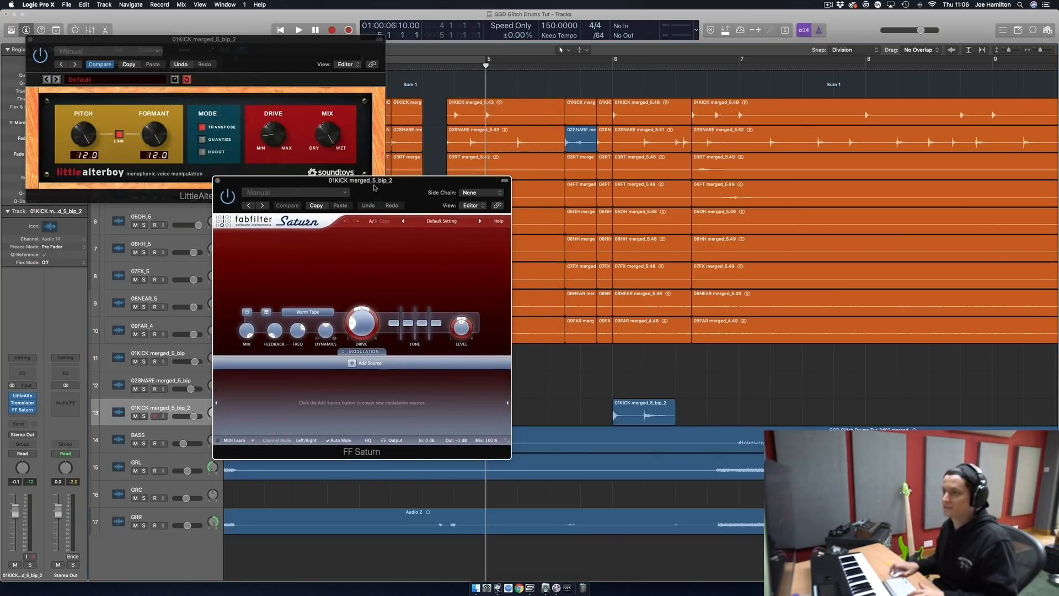
click(438, 223)
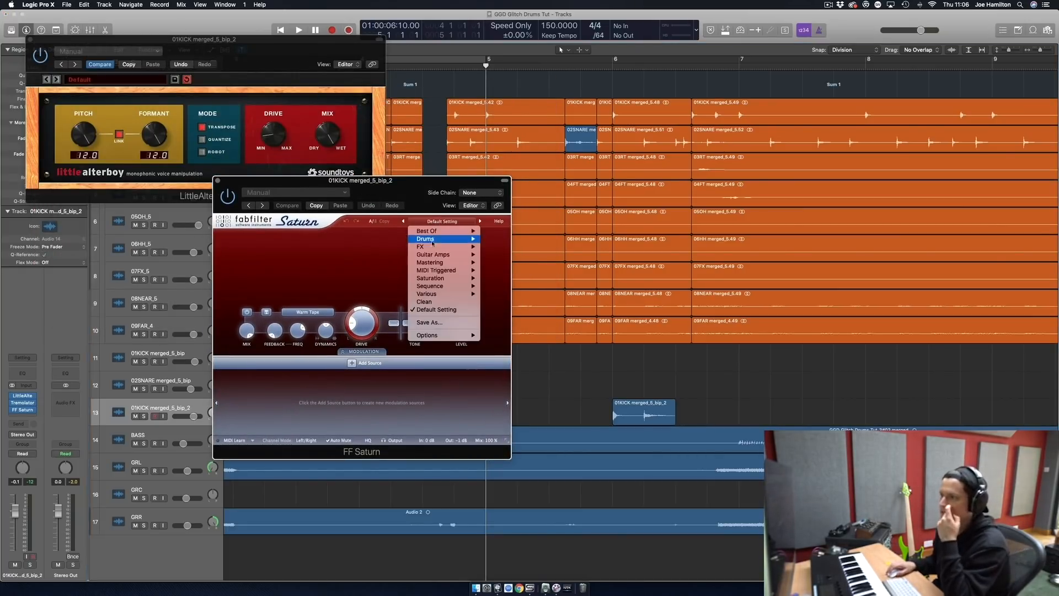
mouse_move(427, 247)
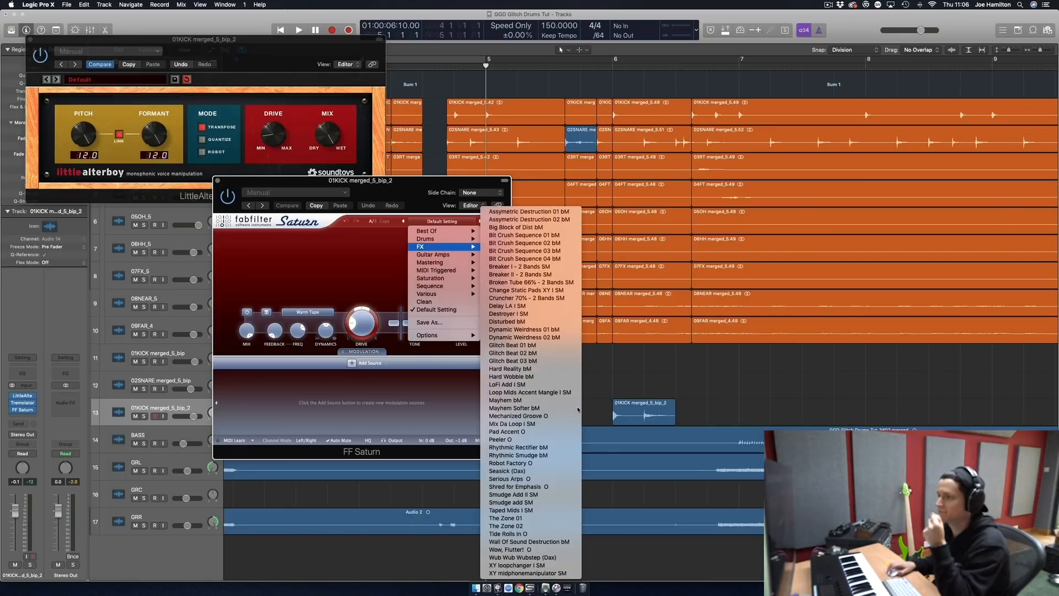
click(530, 463)
key(space)
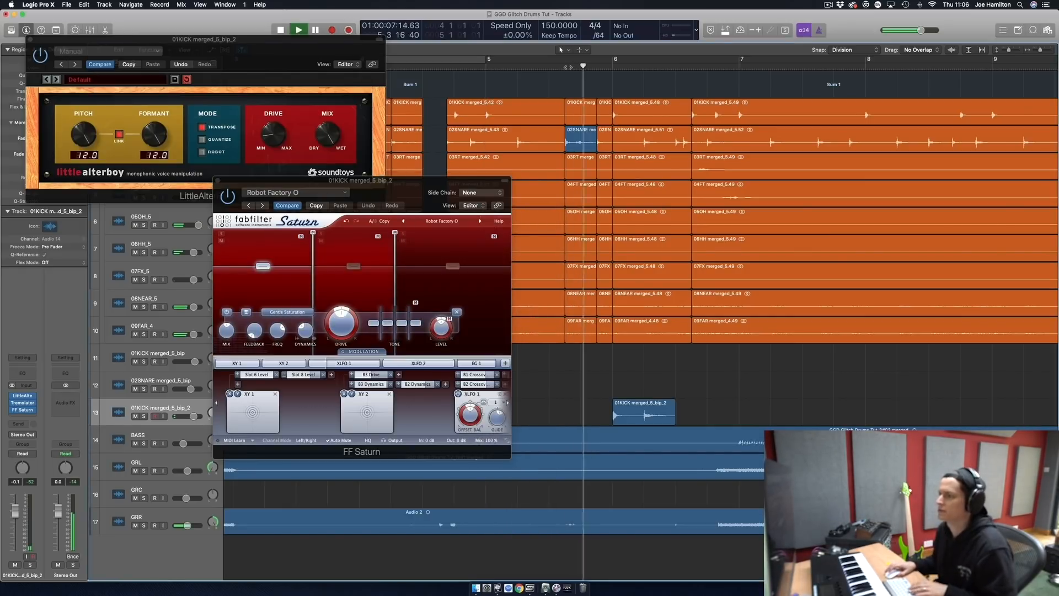
click(217, 181)
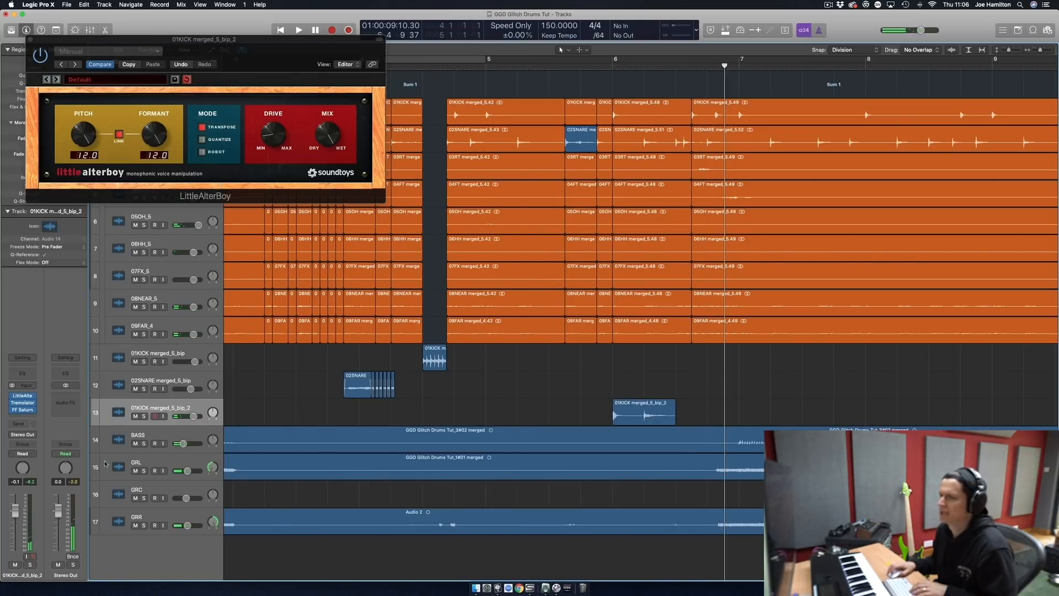
Lower the bounce track's volume to about -11.8 dB, audition it from before bar 6, and close LittleAlterBoy.
double_click(571, 65)
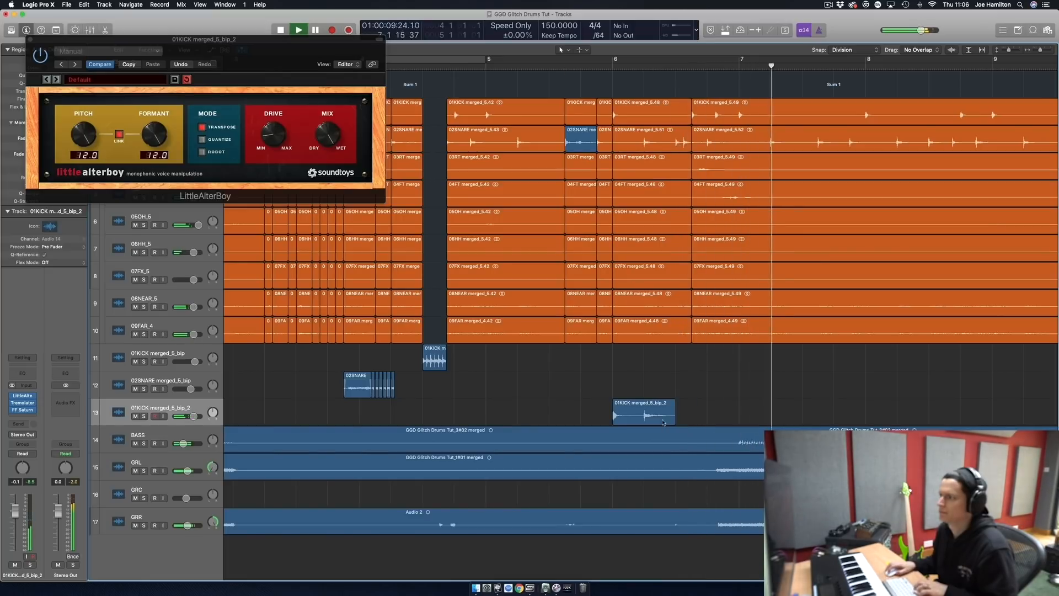
click(636, 415)
key(space)
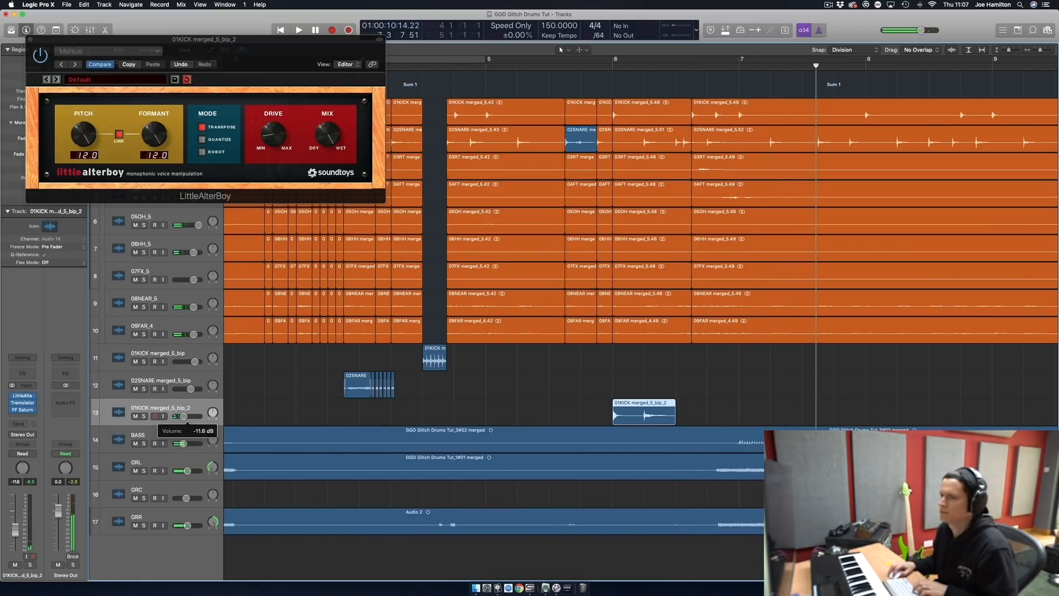
double_click(579, 65)
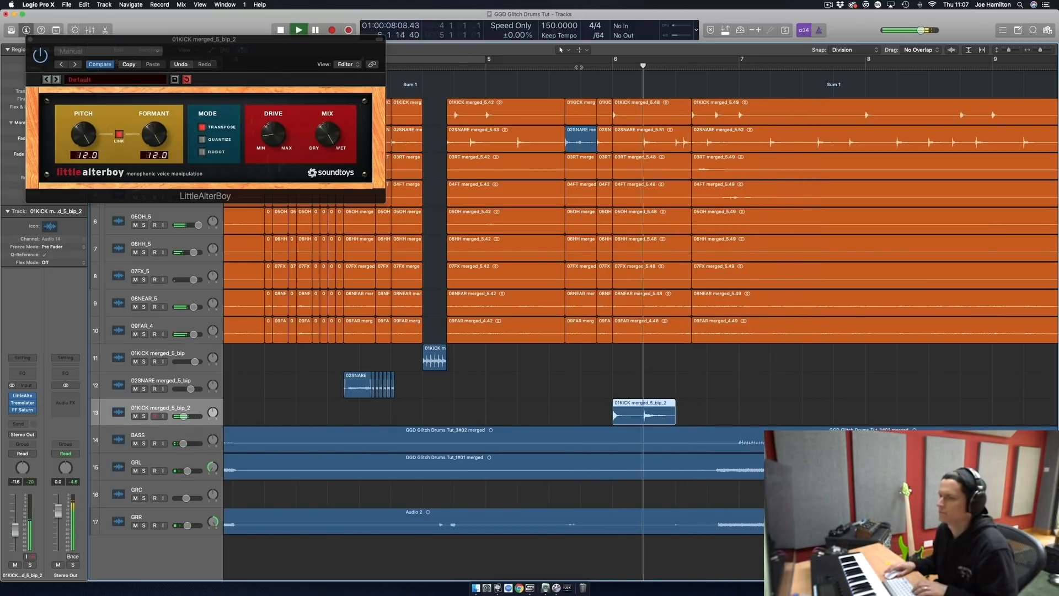
click(31, 39)
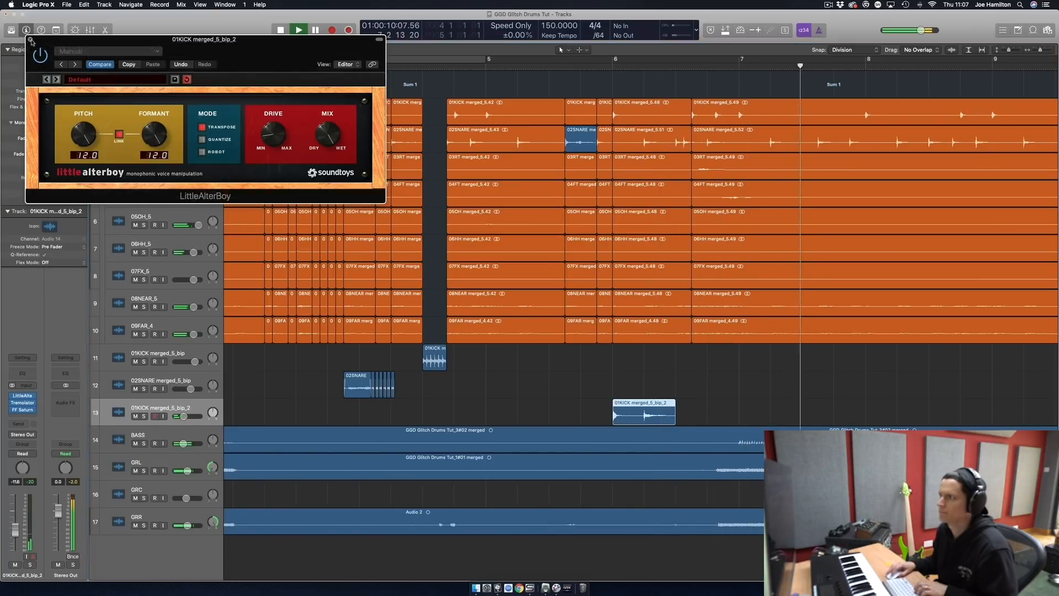
key(space)
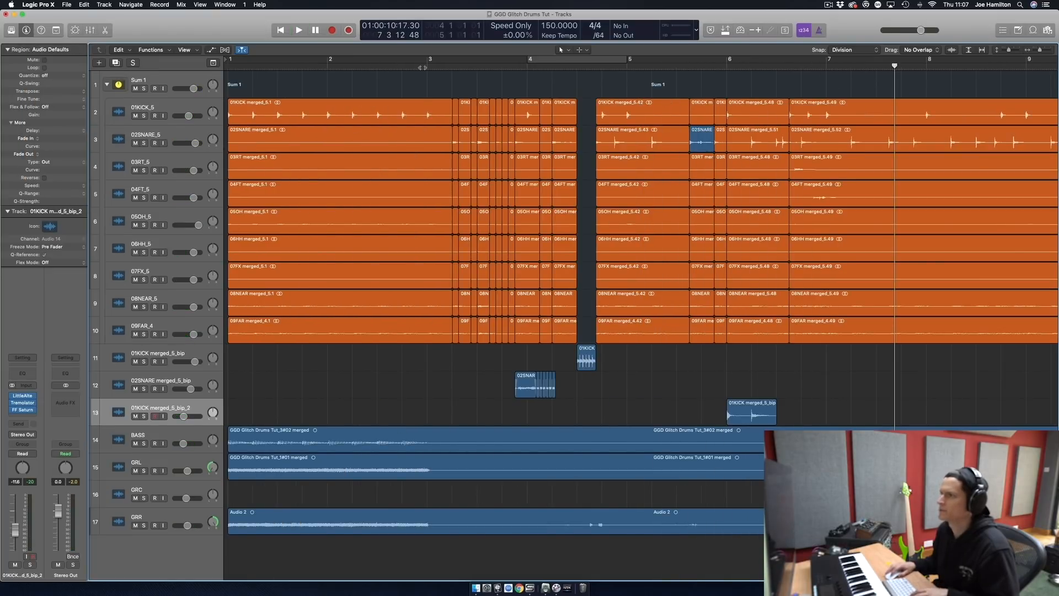
Audition the glitch edits from about bar 3.
click(424, 67)
key(space)
scroll(604, 220, right, 3)
key(super+Right)
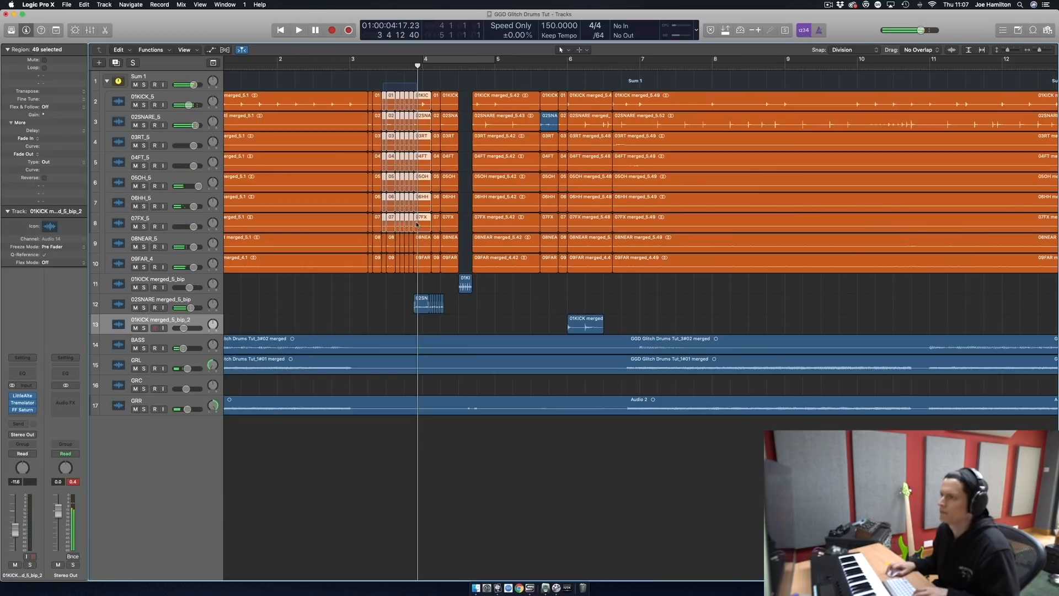
Copy the sliced drum regions around 3 3 on all nine tracks to the matching position around 7 3, using a /16 grid division.
drag(420, 263, 410, 263)
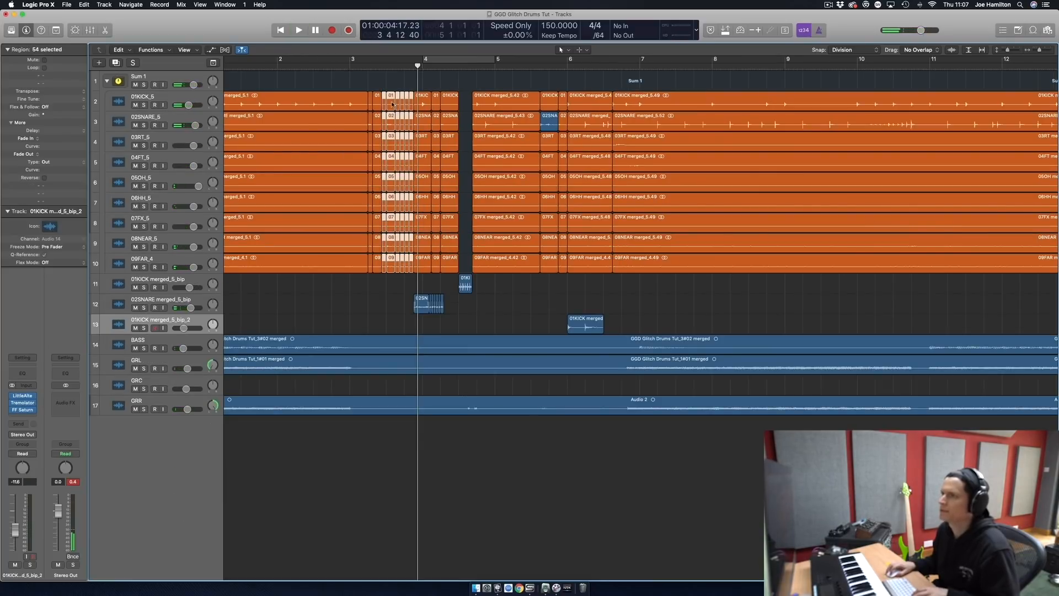
click(386, 65)
key(super+Right)
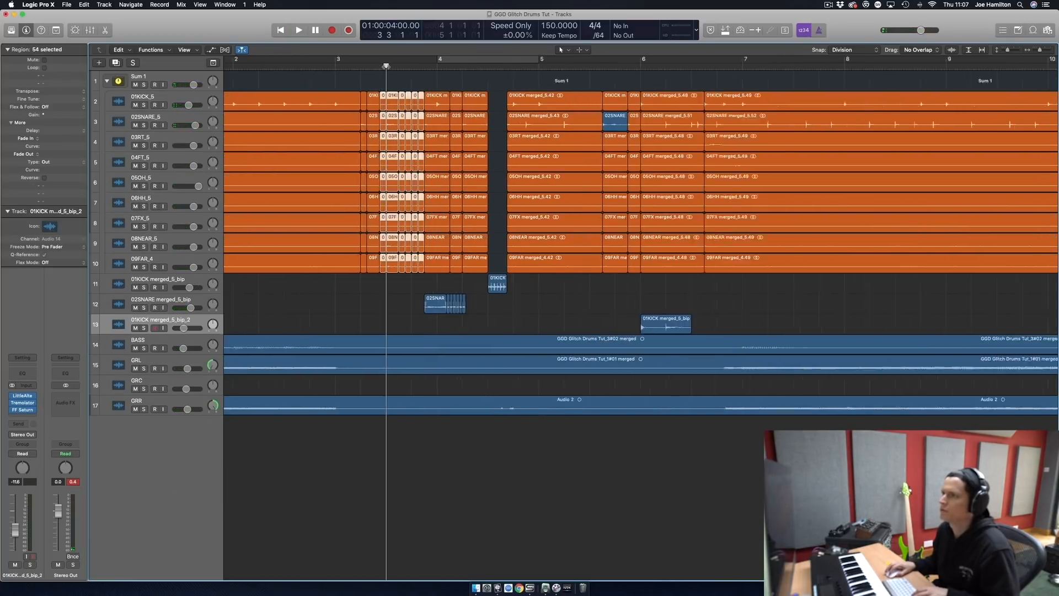
click(596, 35)
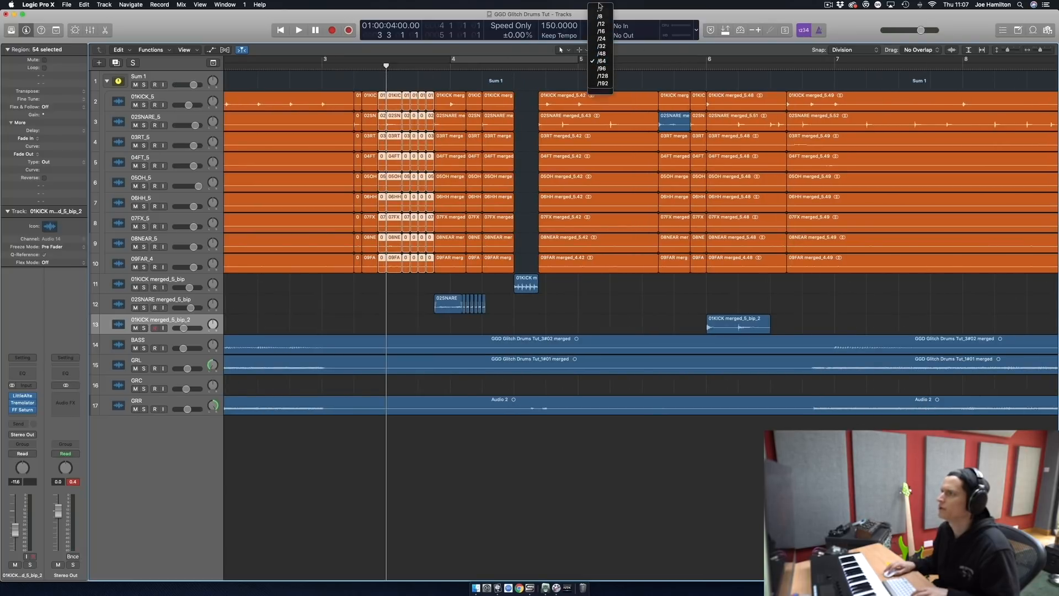
click(601, 37)
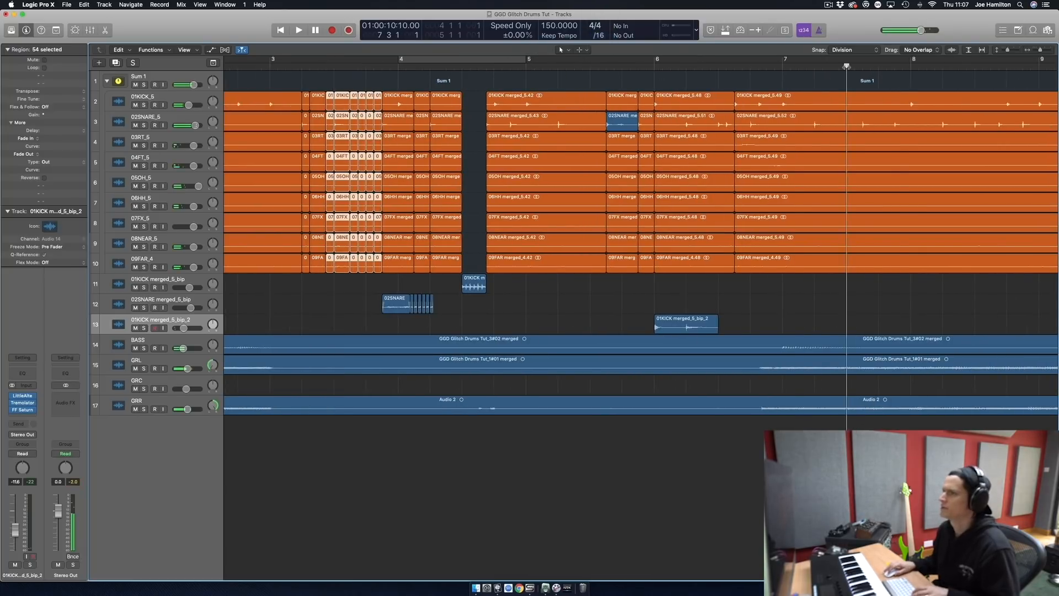
drag(341, 102, 851, 107)
click(846, 81)
scroll(764, 81, right, 5)
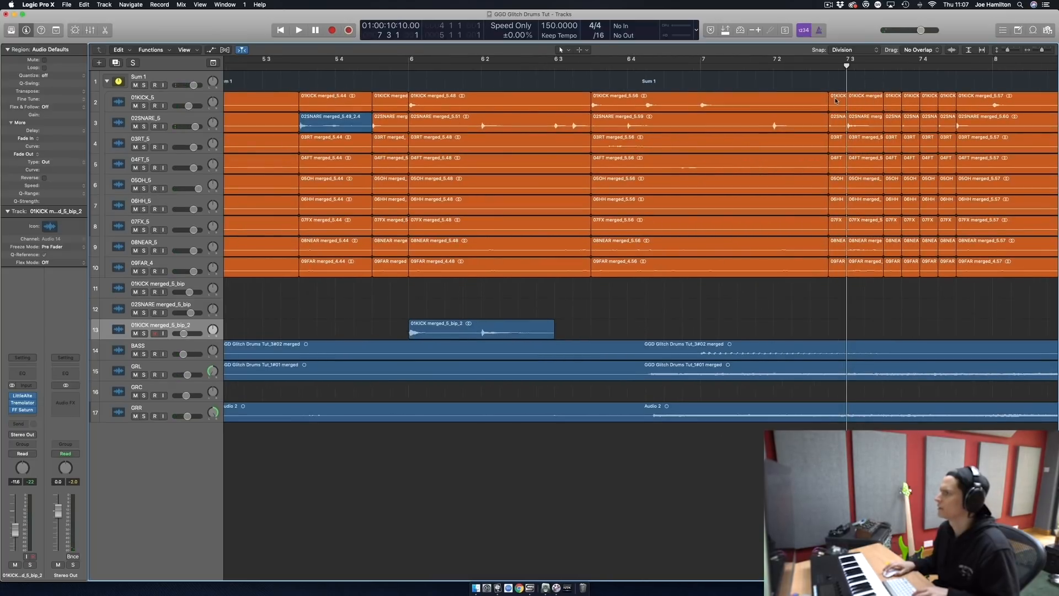
Audition the copied drum slices from just before 7 3 through bar 8.
key(space)
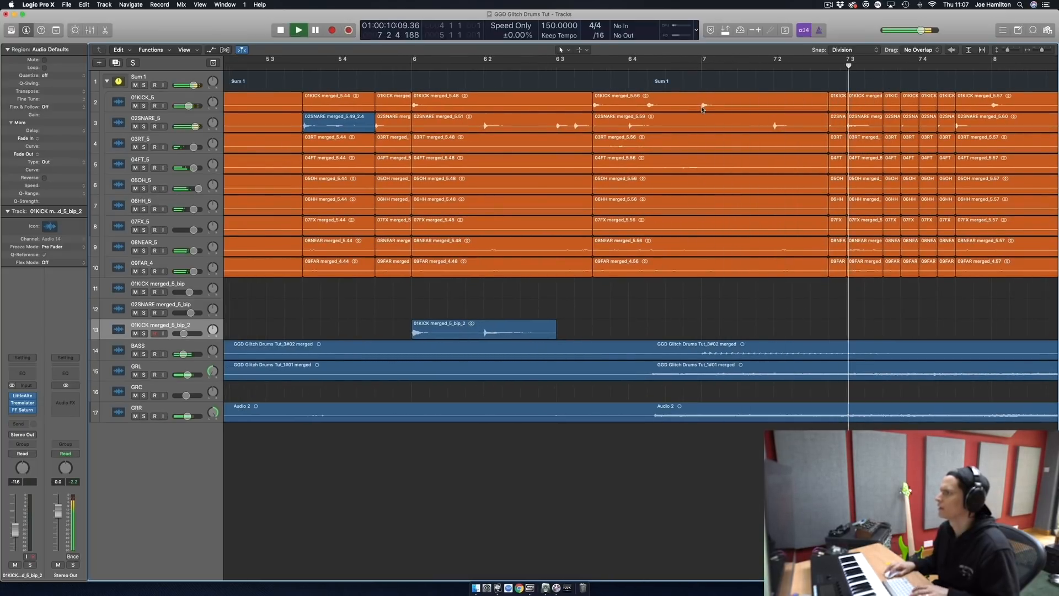
scroll(701, 106, right, 1)
key(space)
scroll(702, 109, right, 5)
key(space)
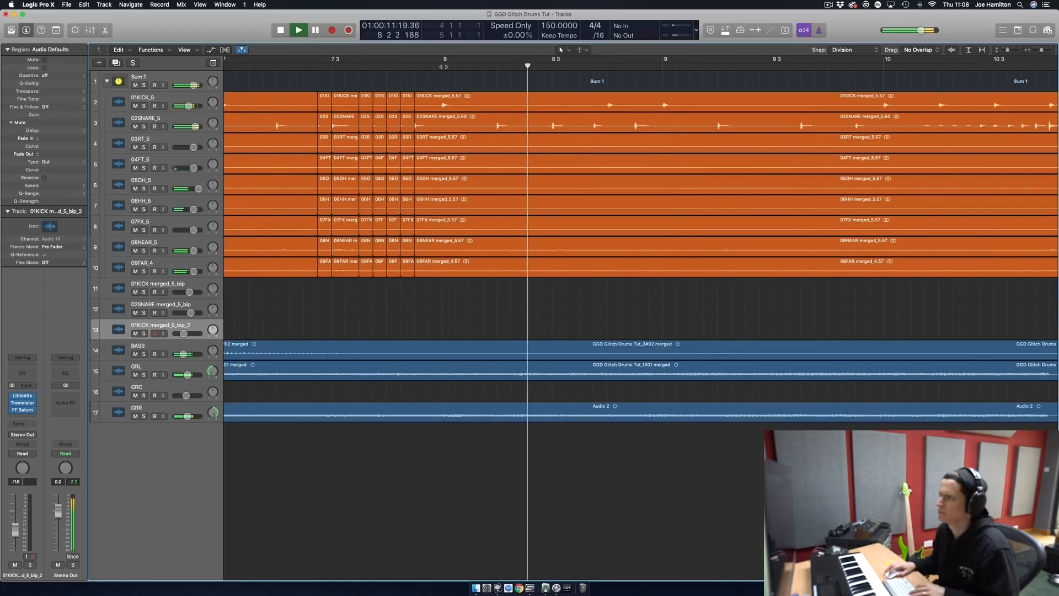
key(space)
click(442, 65)
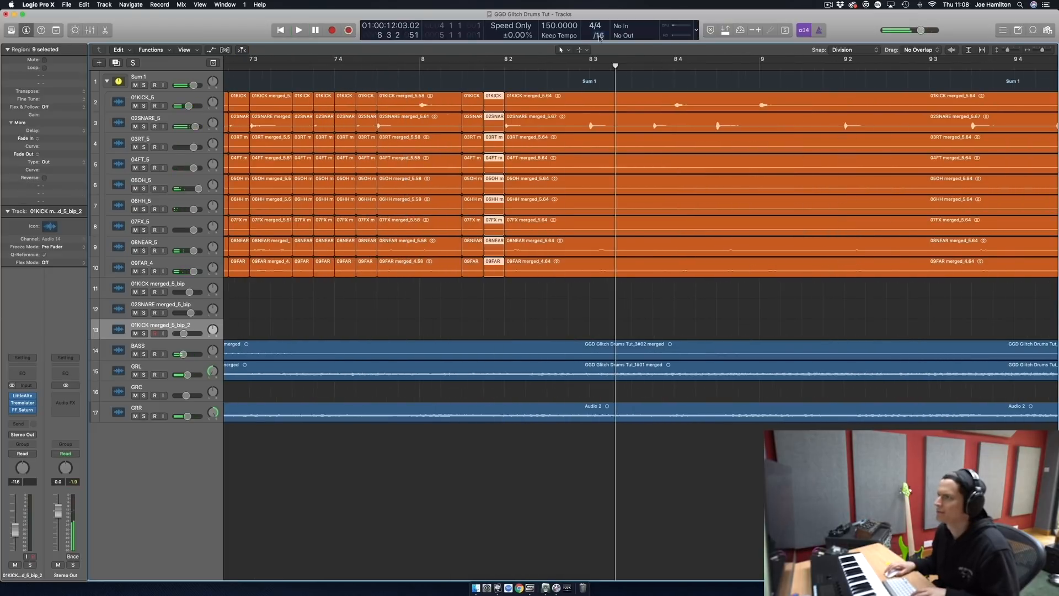
Set the grid division to /32, repeat half-length drum slices just before 8 2 on all nine tracks, and audition from bar 8.
click(599, 36)
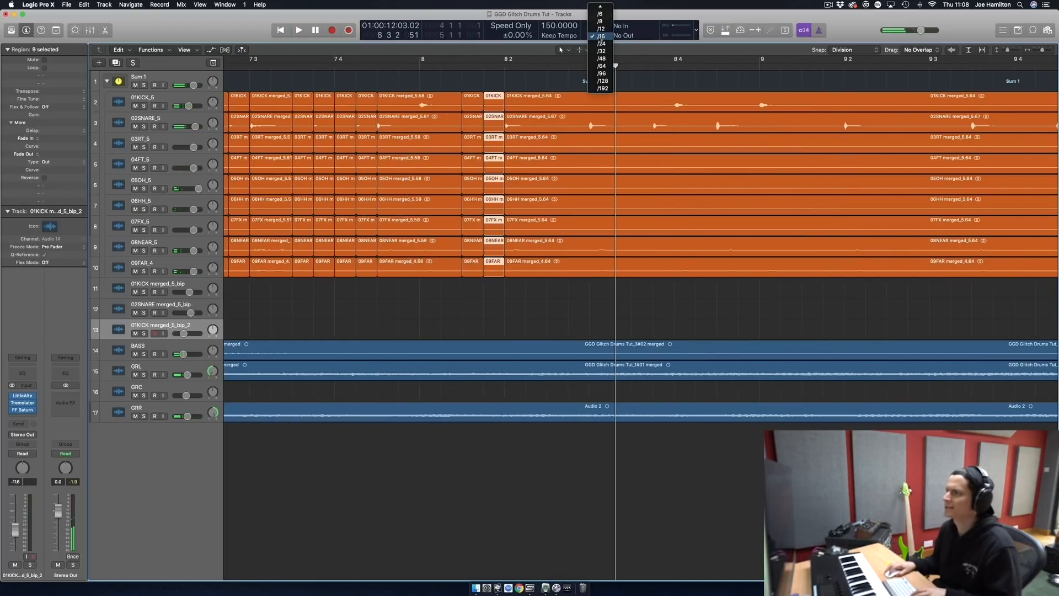
click(600, 50)
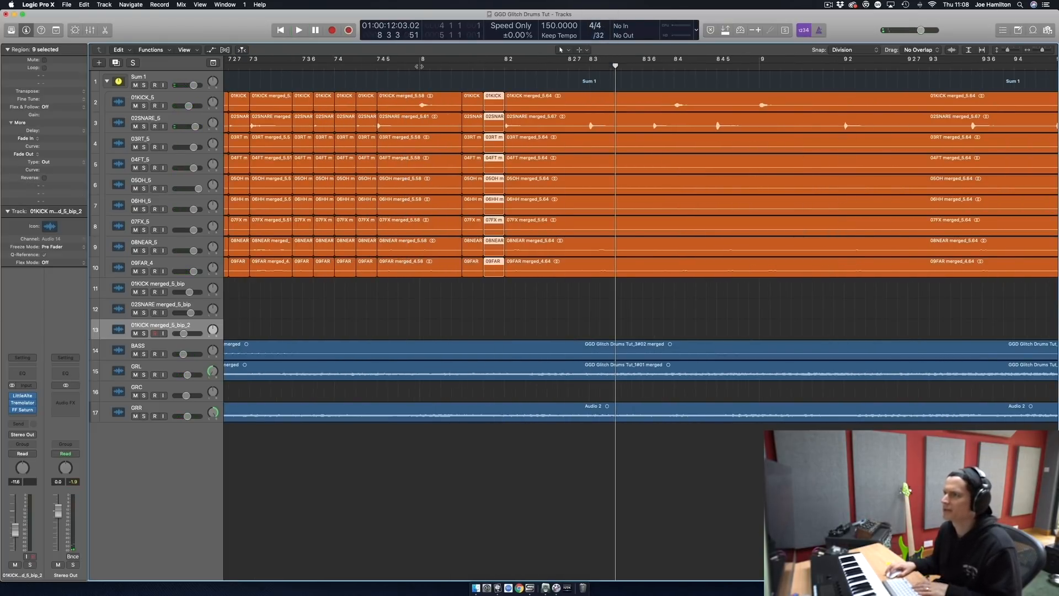
click(420, 66)
key(space)
key(space)
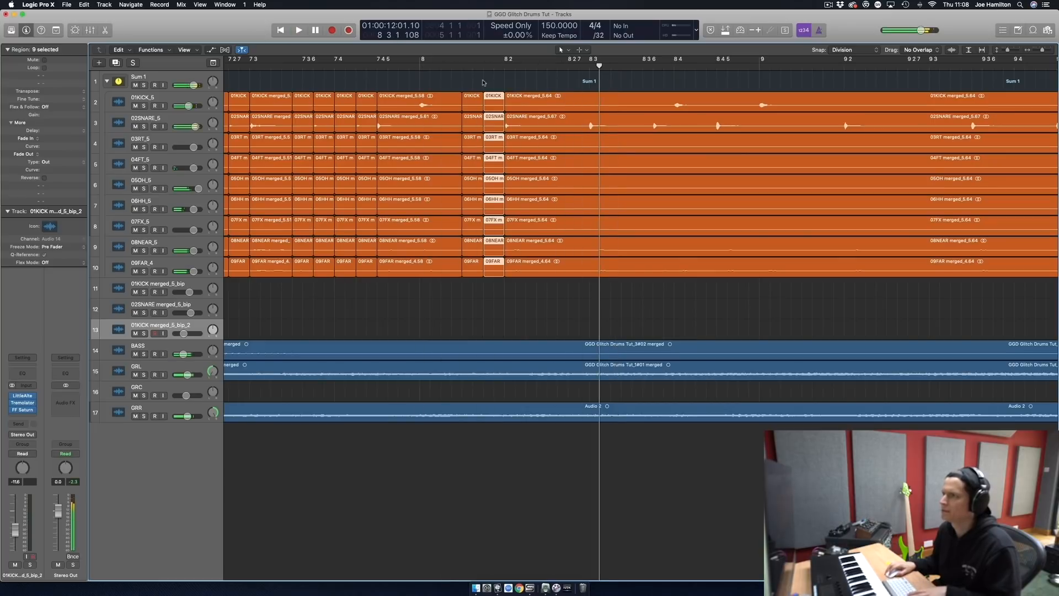
drag(486, 79, 473, 270)
drag(466, 105, 476, 105)
click(420, 68)
key(space)
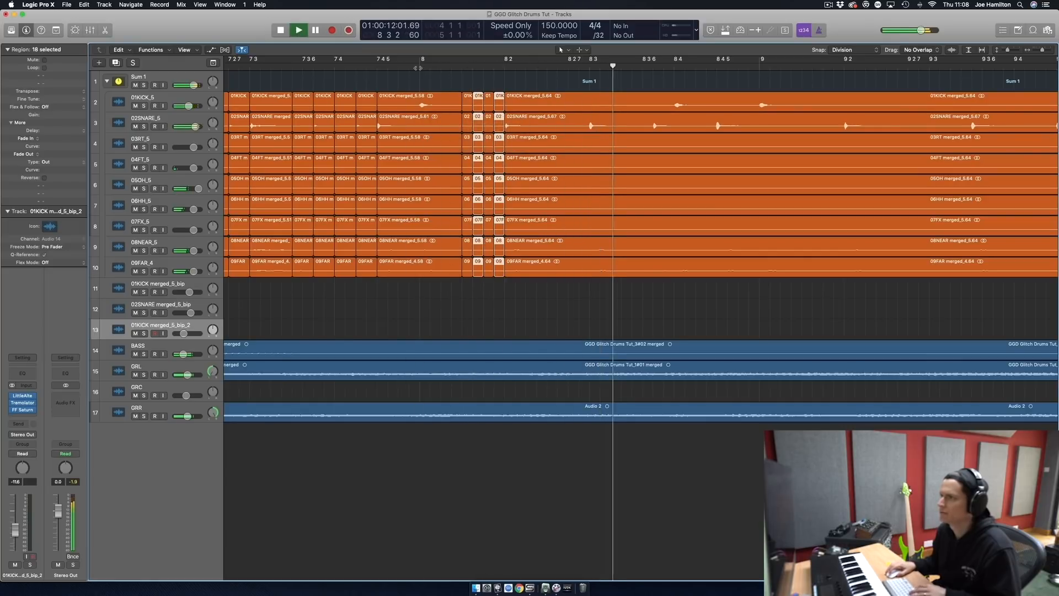
key(space)
On a /16 grid, copy the drum slice starting at 8 2 on all nine tracks directly after itself and audition it.
scroll(531, 91, right, 1)
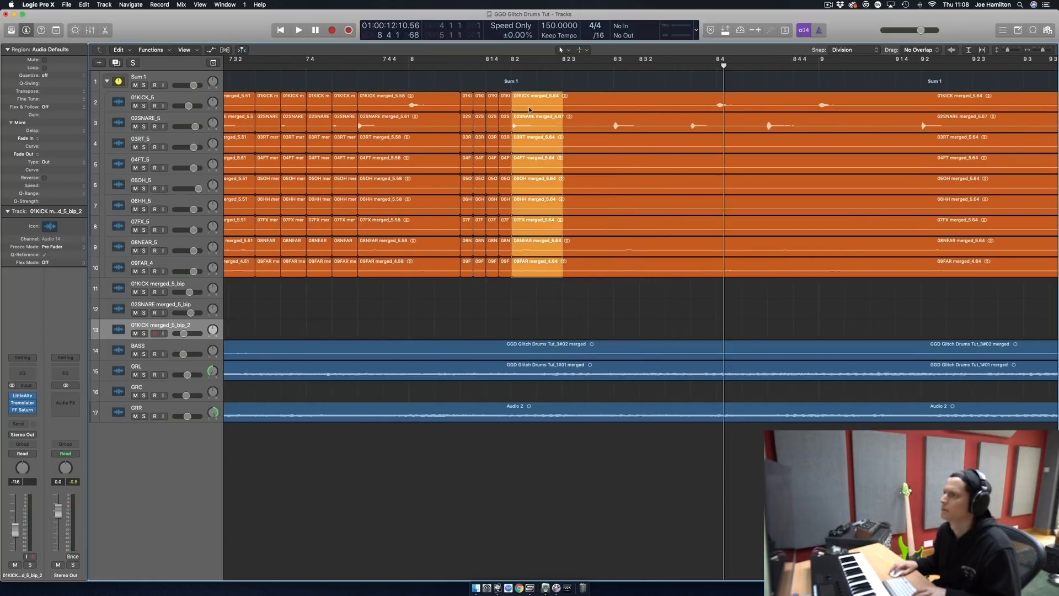
drag(529, 104, 586, 104)
click(407, 67)
key(space)
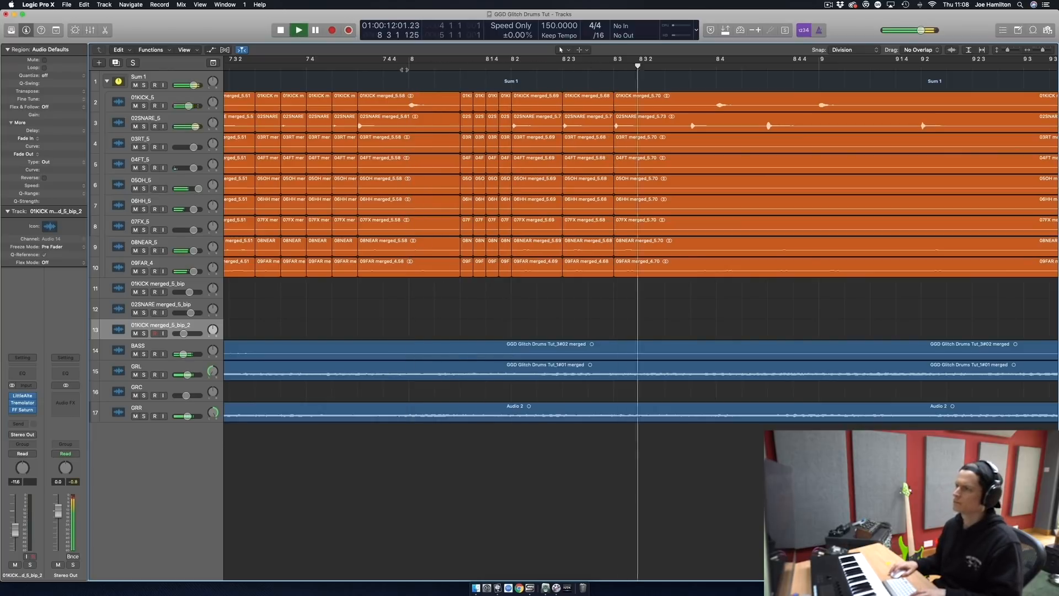
key(space)
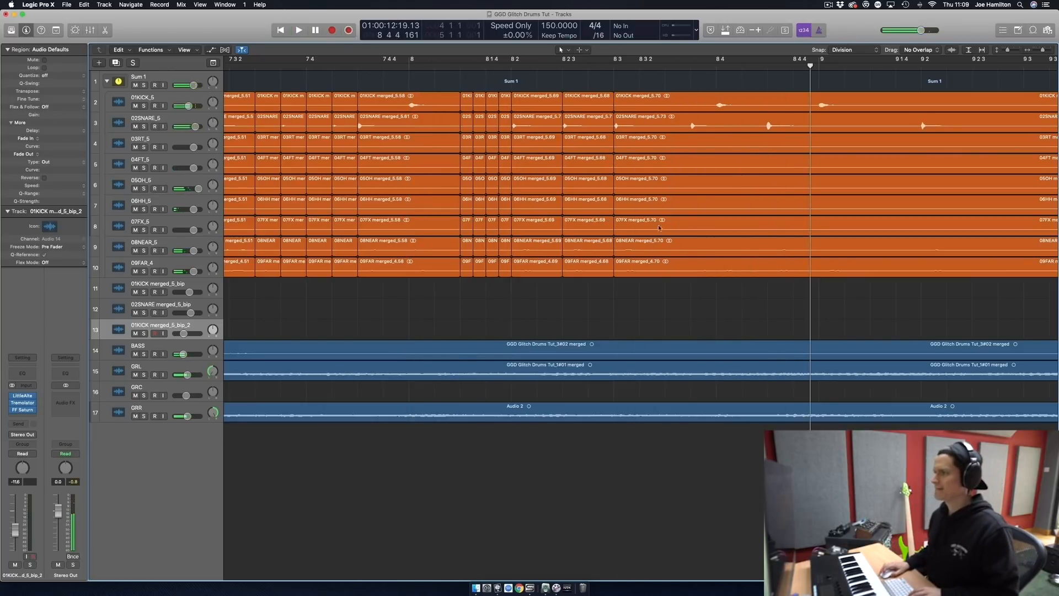
Audition the glitch edits and following drums from bar 8 to about bar 11.
key(super+Left)
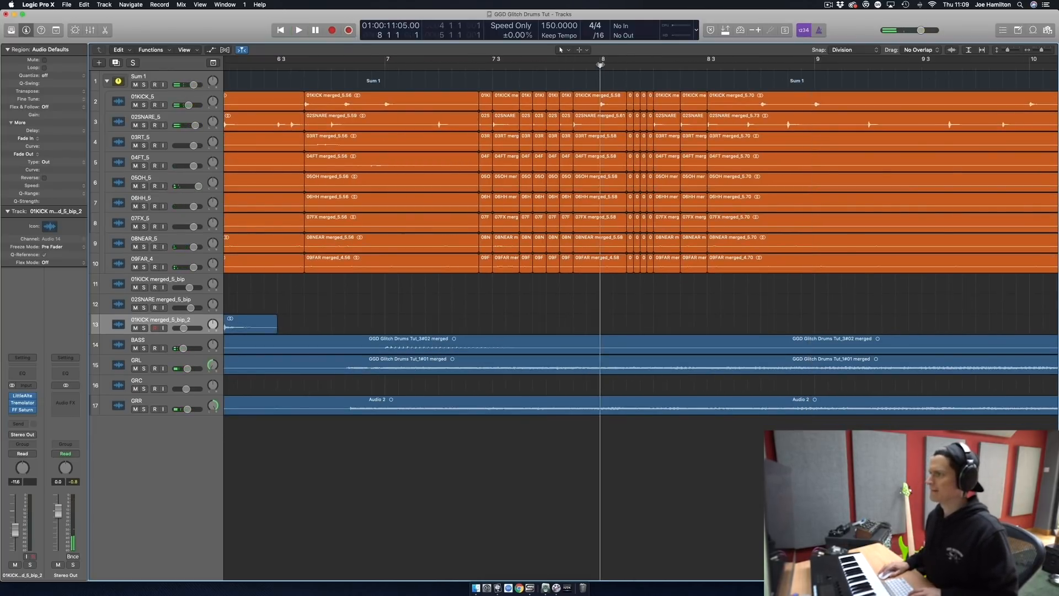
key(space)
key(super+Left)
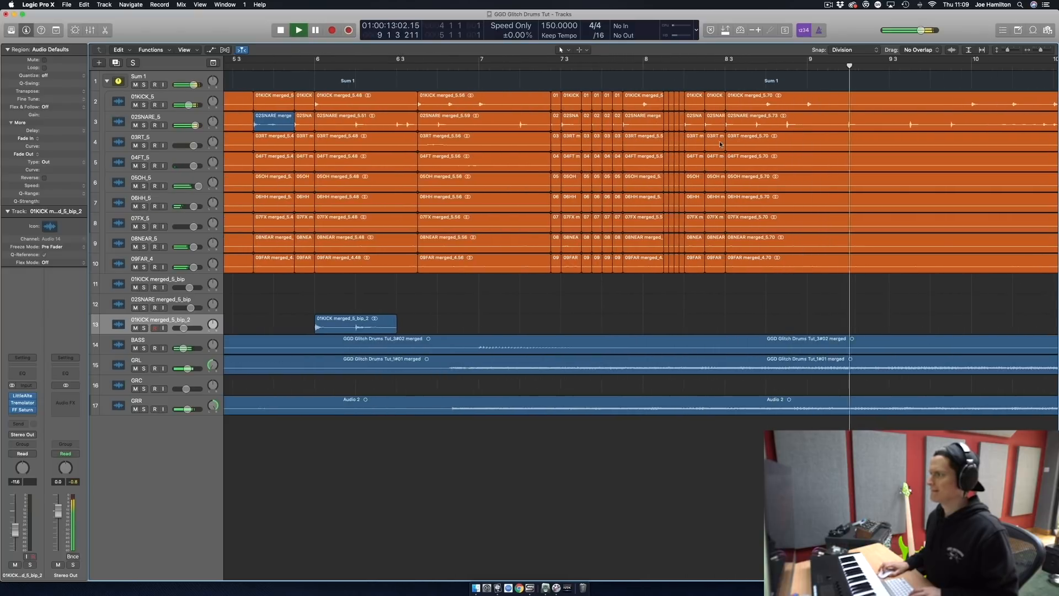
key(super+Up)
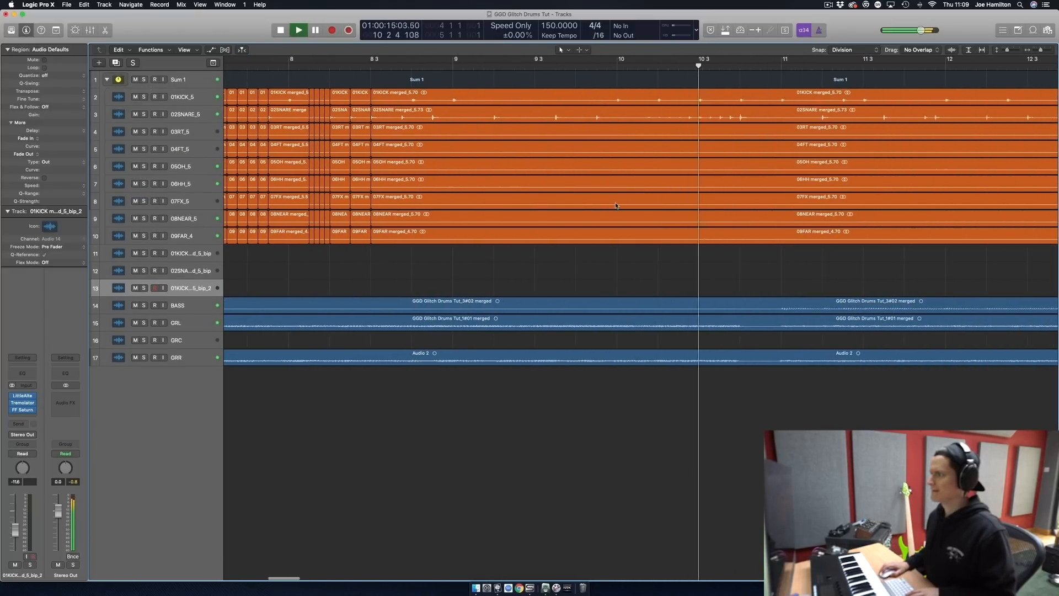
key(space)
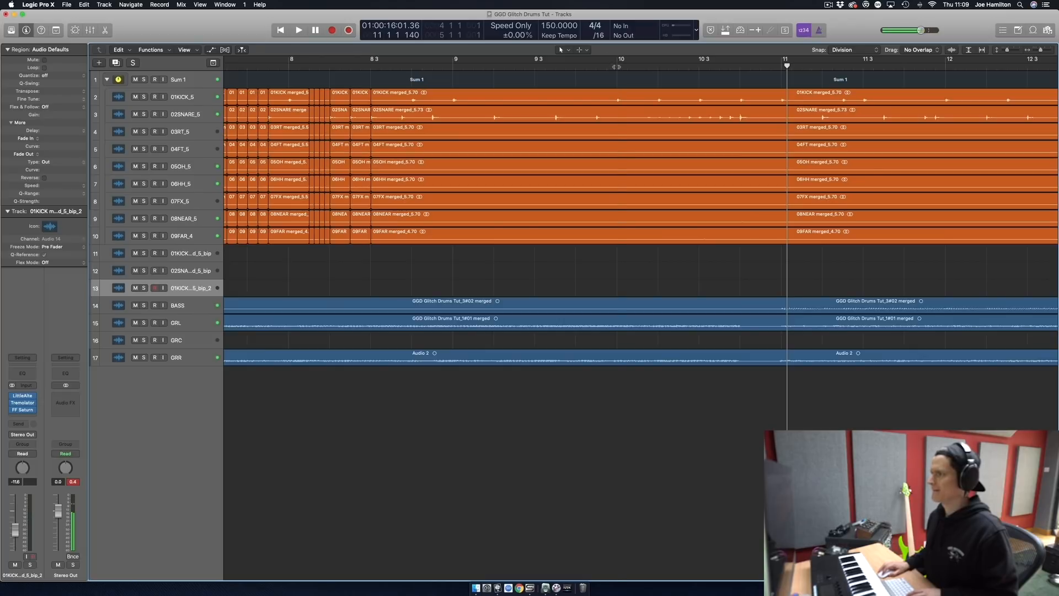
Bounce the section from 10 to 10 4 on all nine drum tracks in place and delete the bounce's tail past 10 4.
click(617, 66)
drag(617, 97, 740, 241)
right_click(706, 238)
click(687, 235)
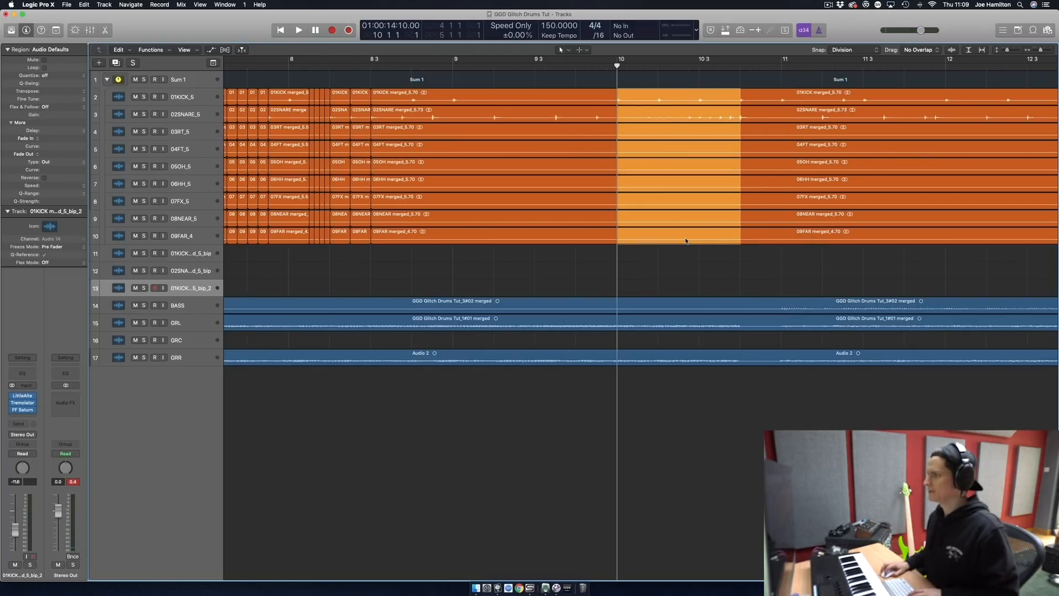
click(685, 236)
right_click(665, 95)
click(680, 97)
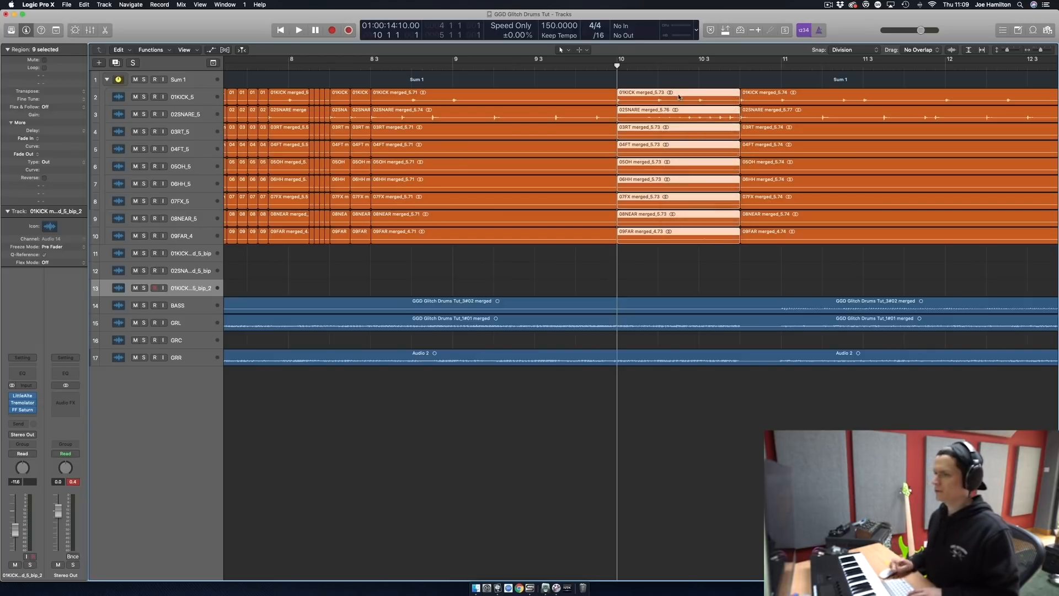
key(Return)
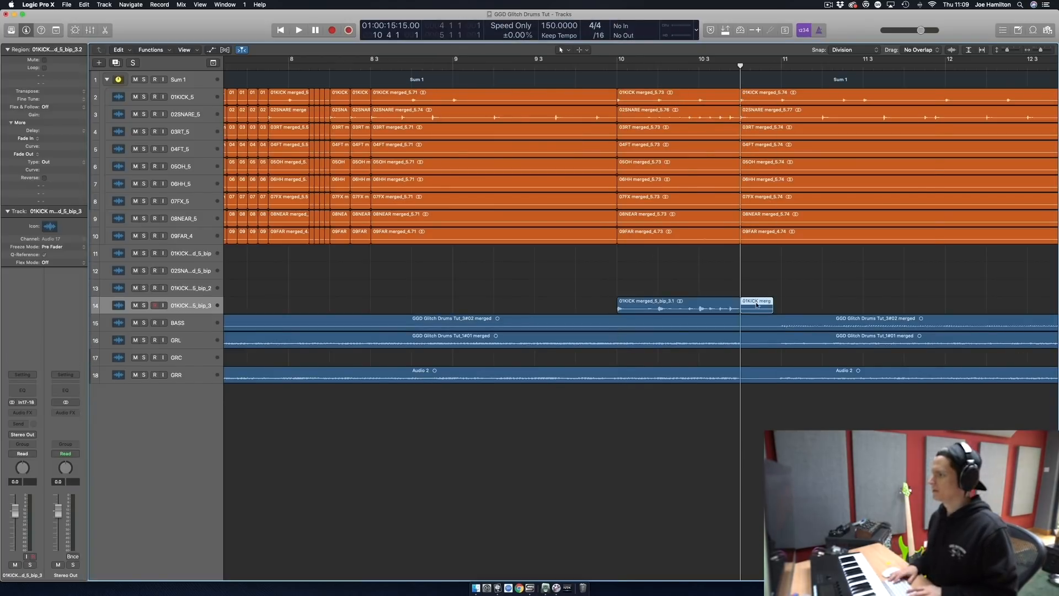
key(Delete)
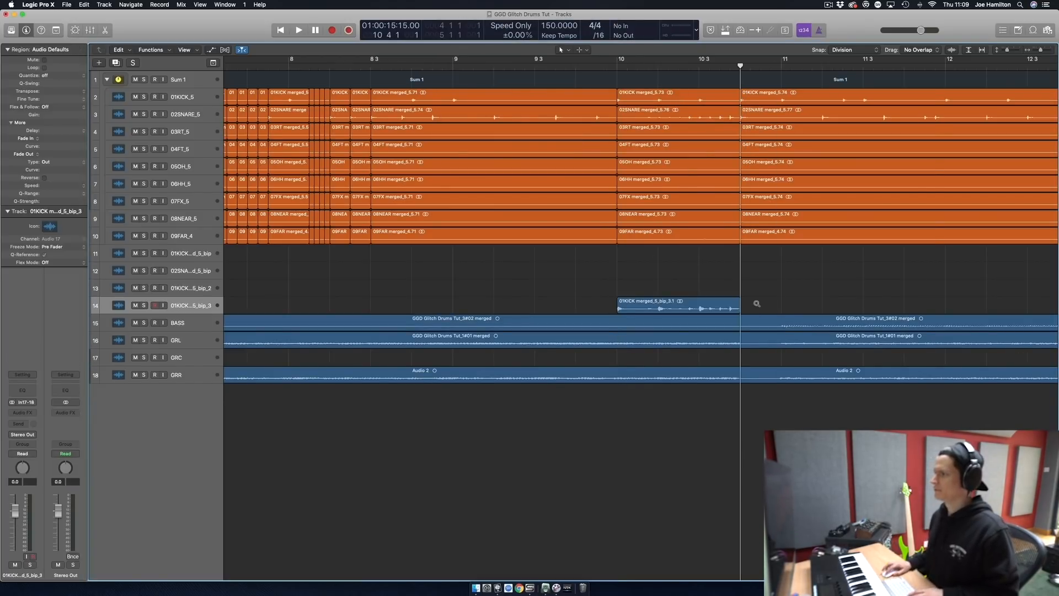
Solo the new bounce track, cycle its region from 10 to 10 4, and insert the Ringshifter plug-in.
scroll(756, 304, up, 3)
click(145, 305)
click(22, 413)
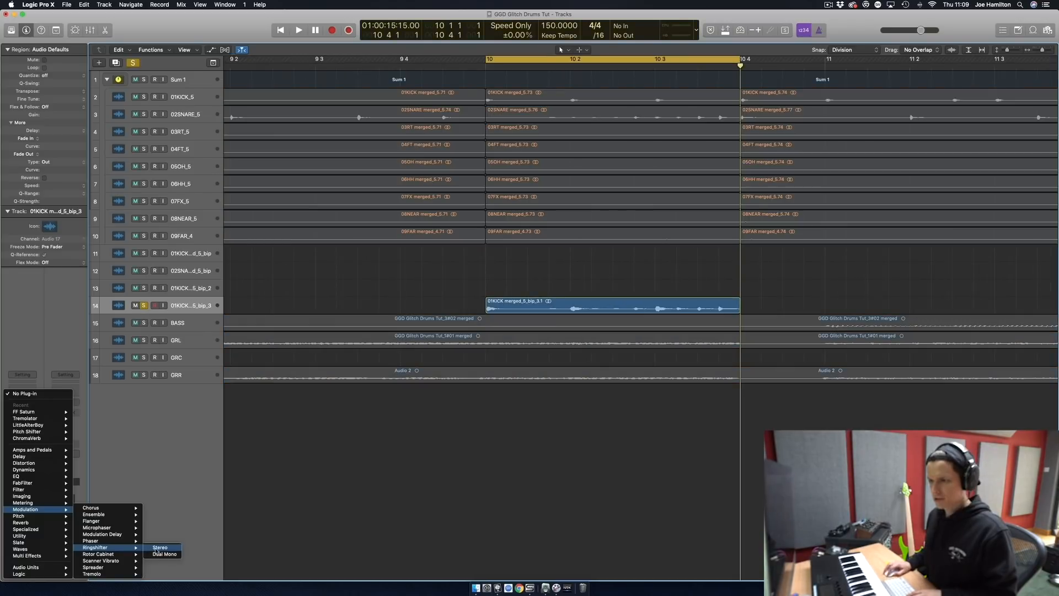
click(156, 551)
key(super+u)
drag(209, 54, 455, 181)
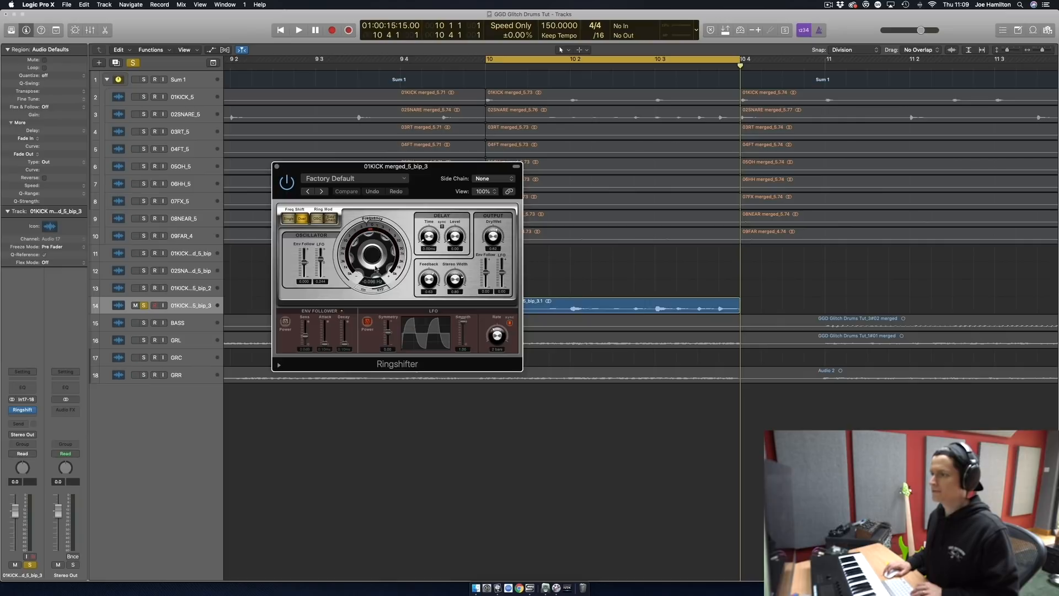
During looped playback, raise Ringshifter's frequency to 47.75 Hz, switch to single Freq Shift mode, and lower the LFO symmetry.
key(space)
drag(376, 268, 373, 247)
click(288, 219)
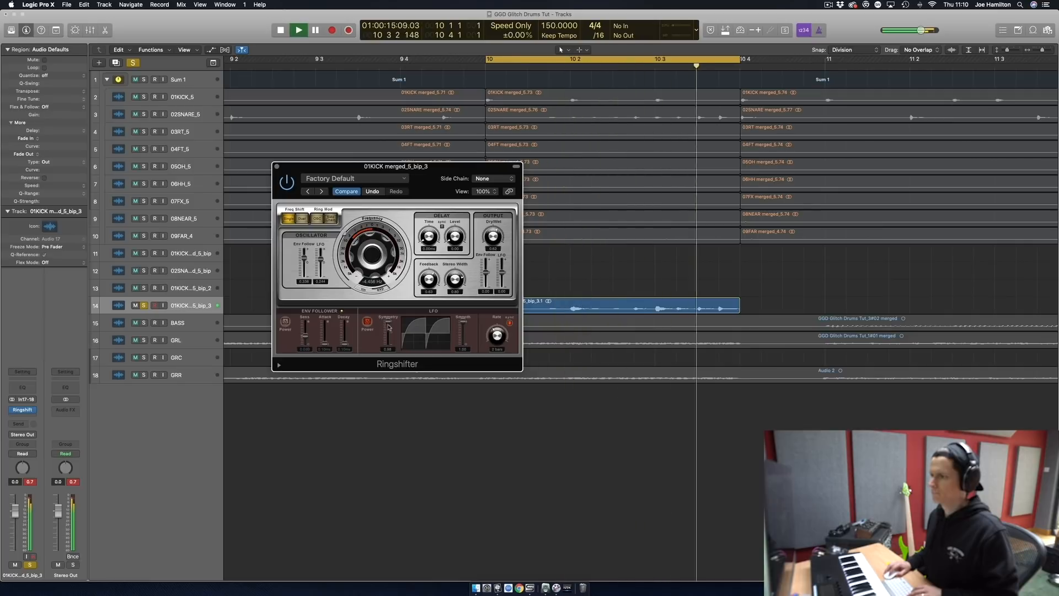
drag(388, 333, 390, 348)
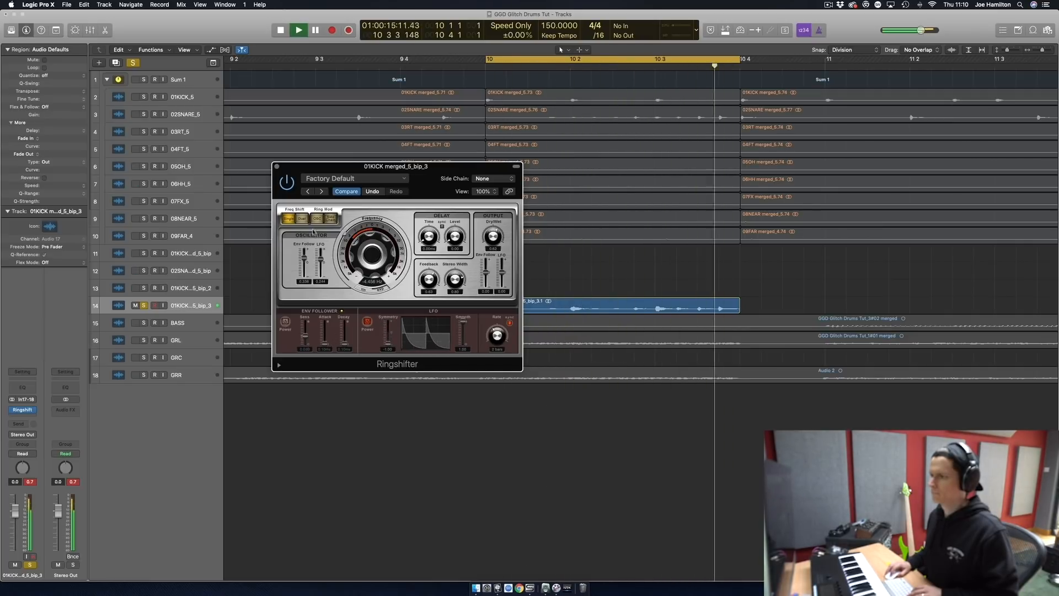
key(space)
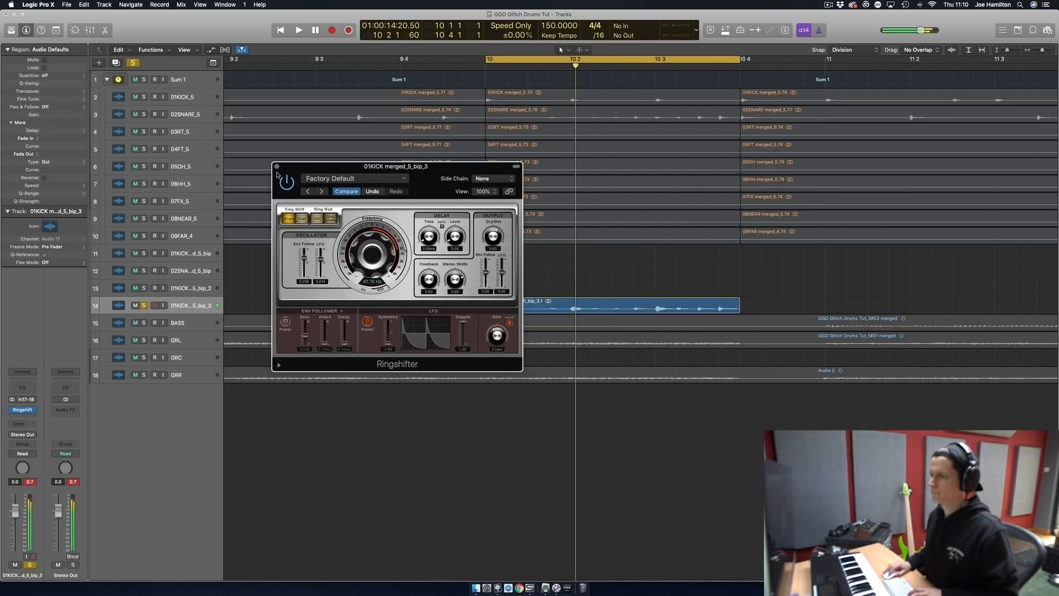
Show automation, choose Ringshifter's Frequency as the bounce track's parameter, and set the frequency to 1409 Hz.
key(a)
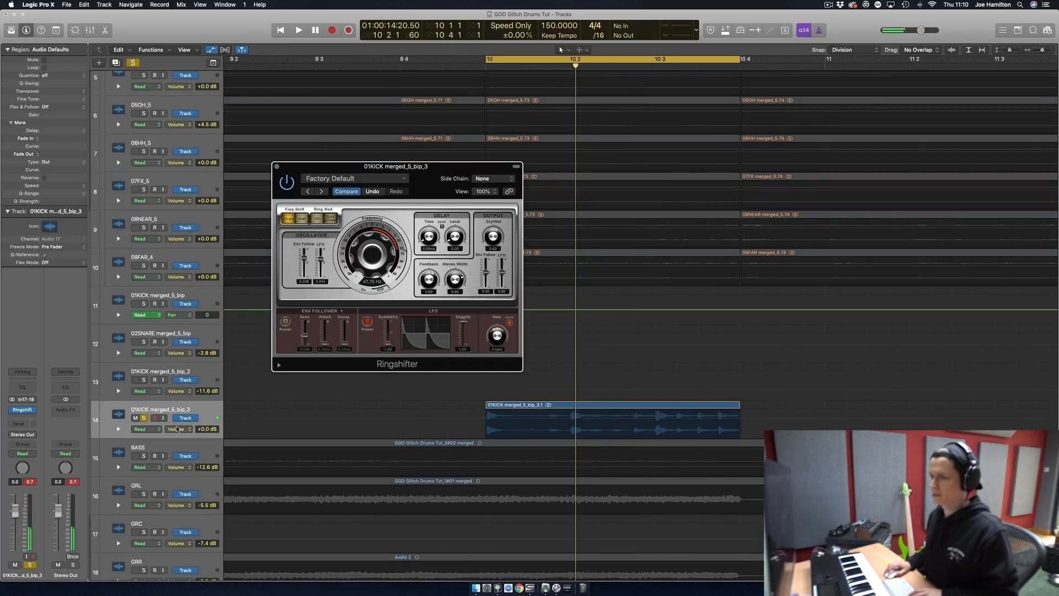
click(178, 428)
mouse_move(197, 487)
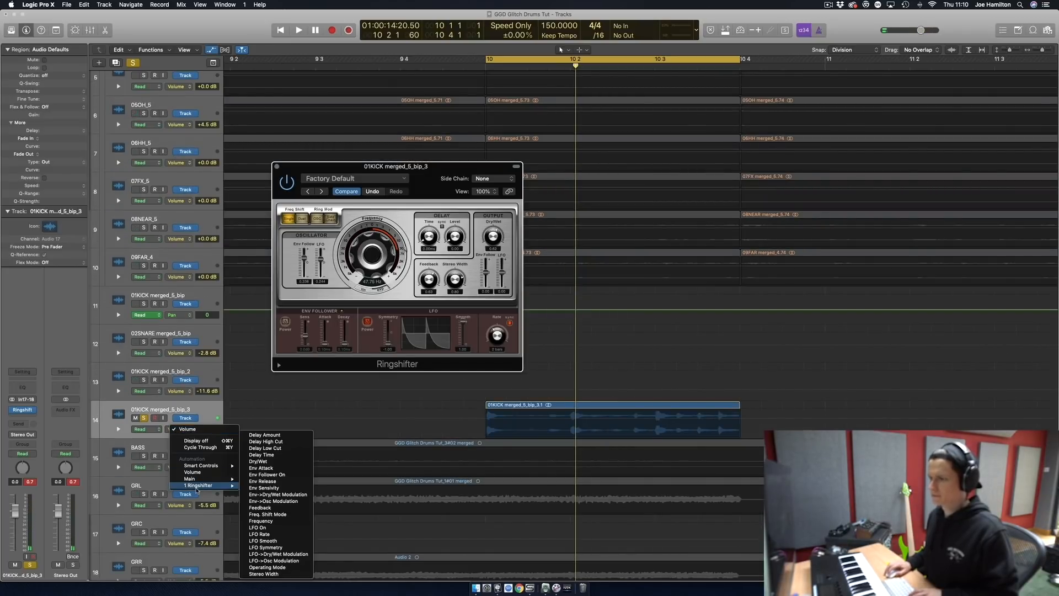
click(267, 521)
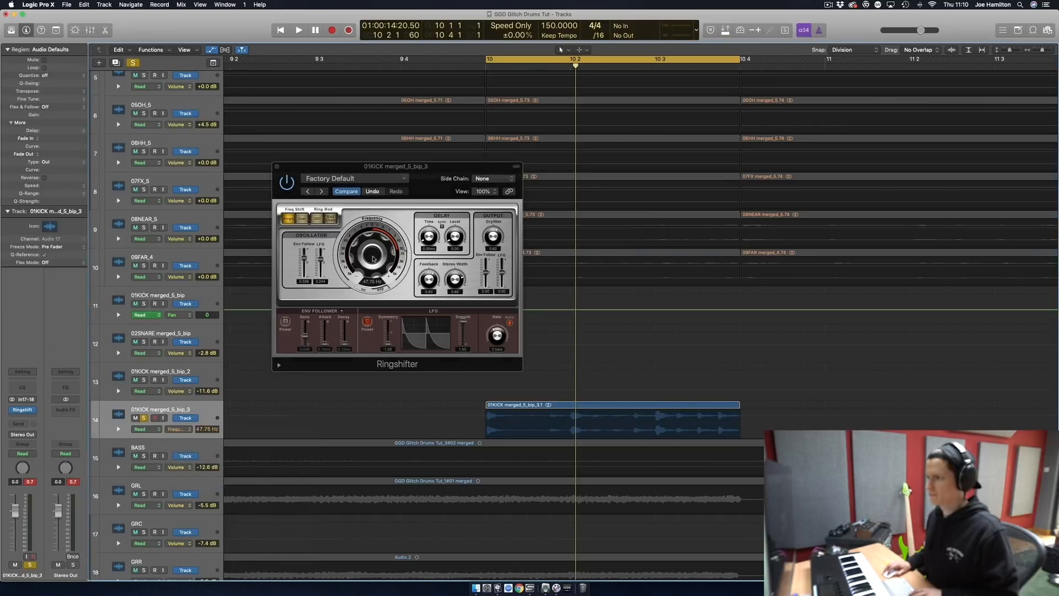
drag(374, 260, 371, 249)
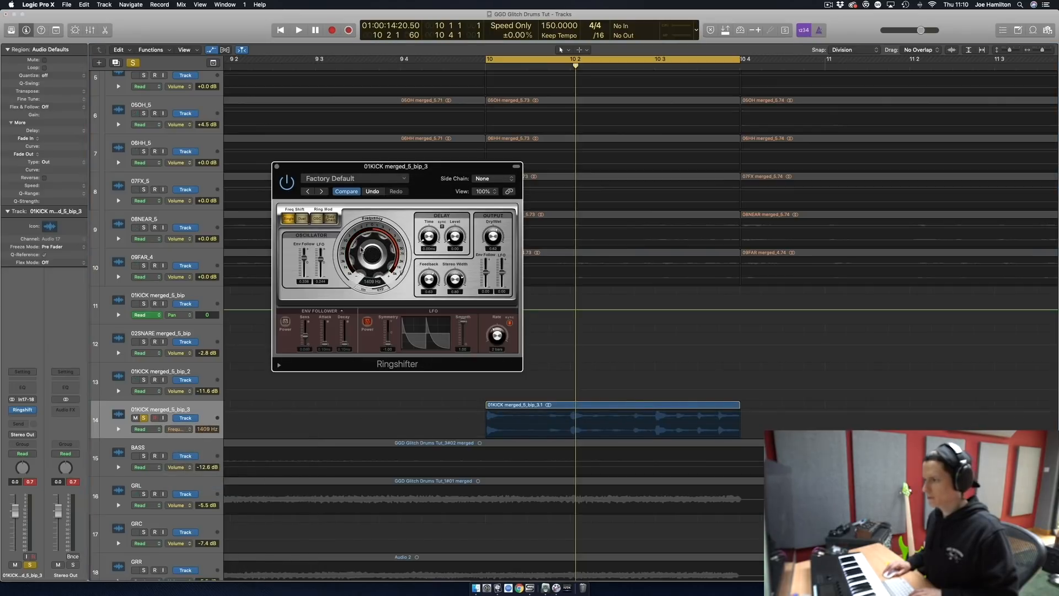
Add Frequency automation points that hold 1409 Hz from bar 10 to just after 10 2, falling to -5000 Hz at 10 4.
click(488, 414)
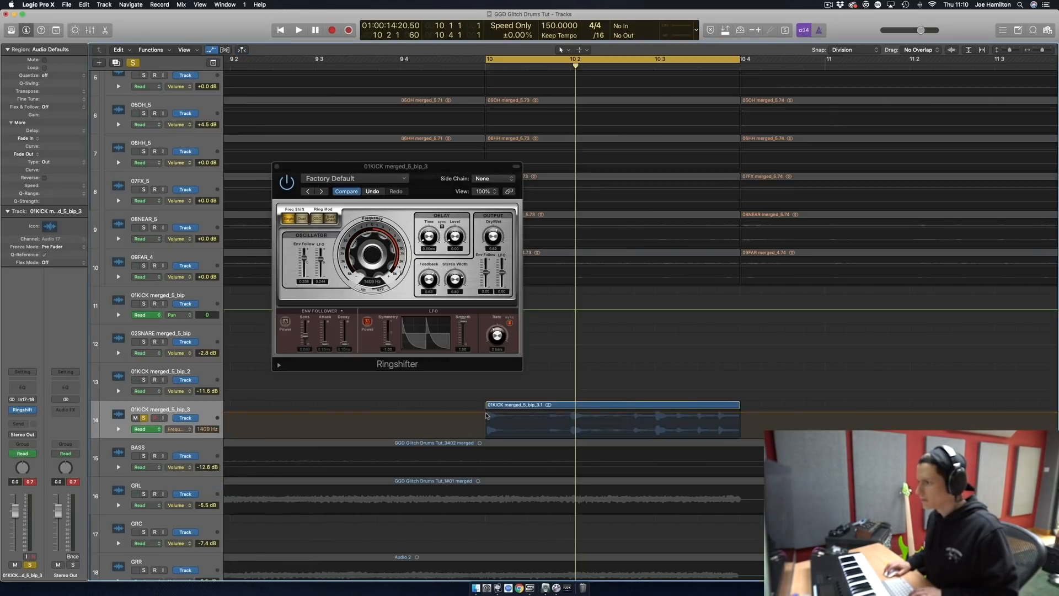
click(487, 415)
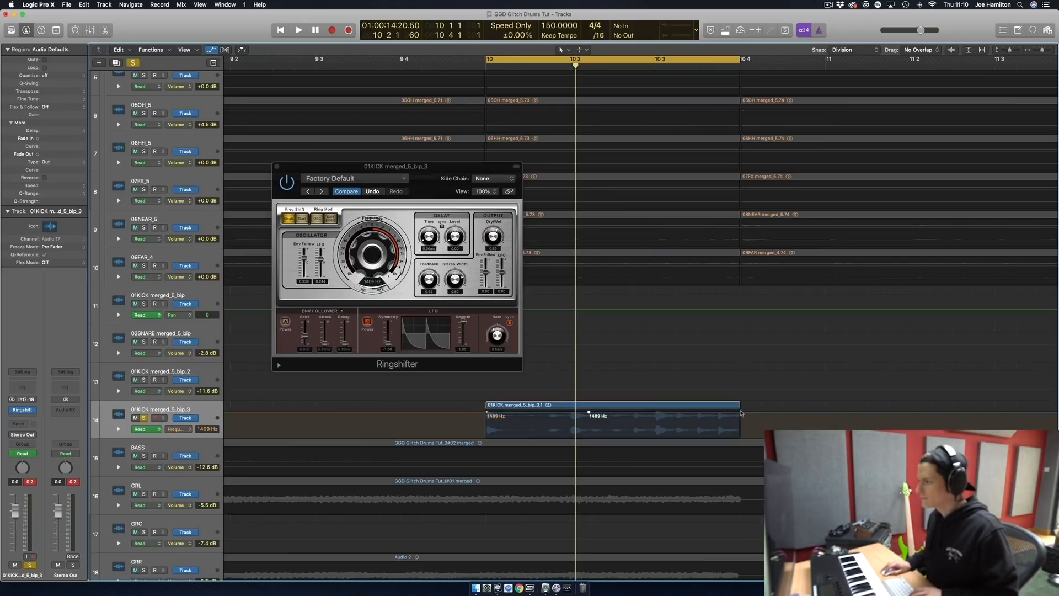
drag(740, 412, 740, 434)
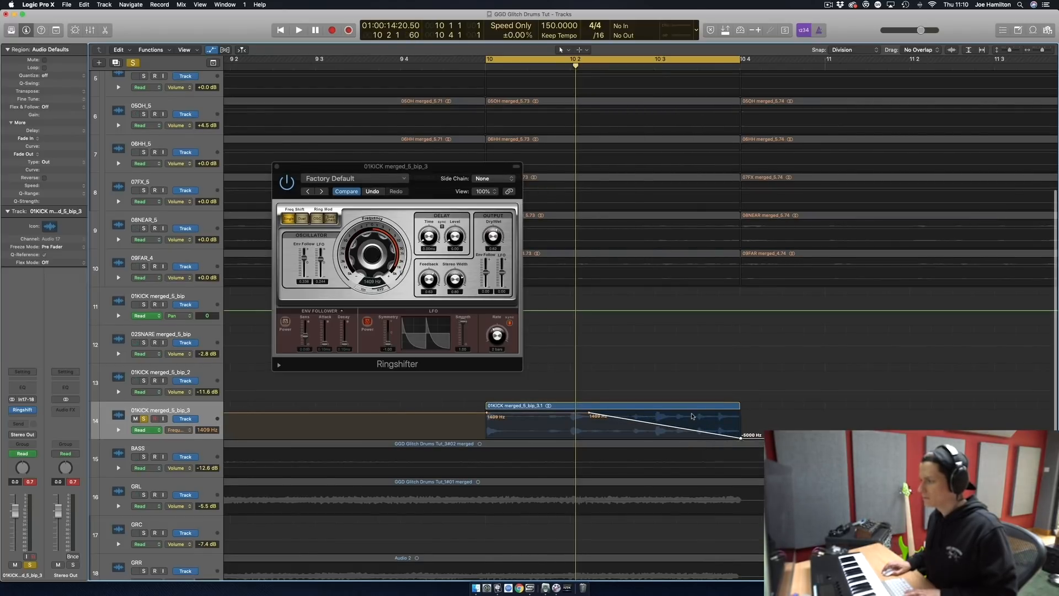
Bend the falling Frequency automation line into an S-curve with the Automation Curve Tool and audition the loop.
key(t)
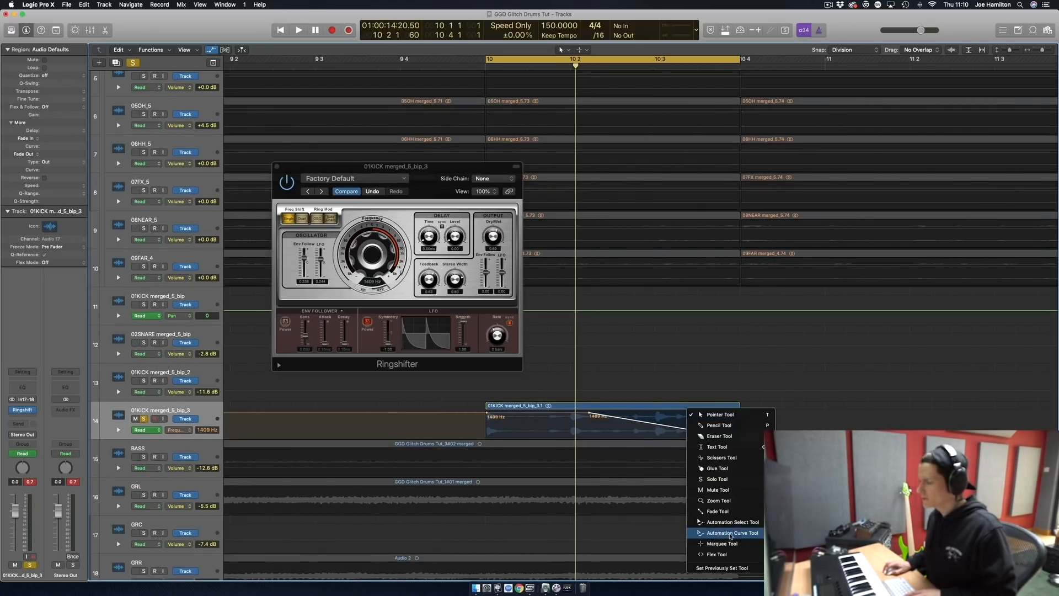
click(728, 532)
drag(650, 425, 630, 369)
key(space)
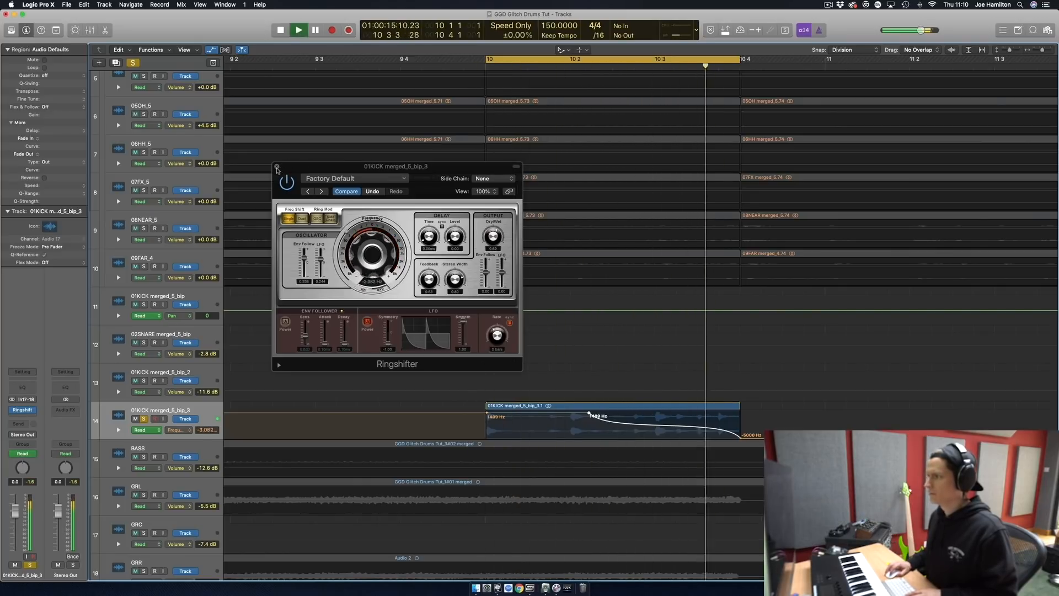
key(space)
Close Ringshifter, unsolo the bounce track, and switch off the cycle range and automation view.
click(276, 166)
click(144, 419)
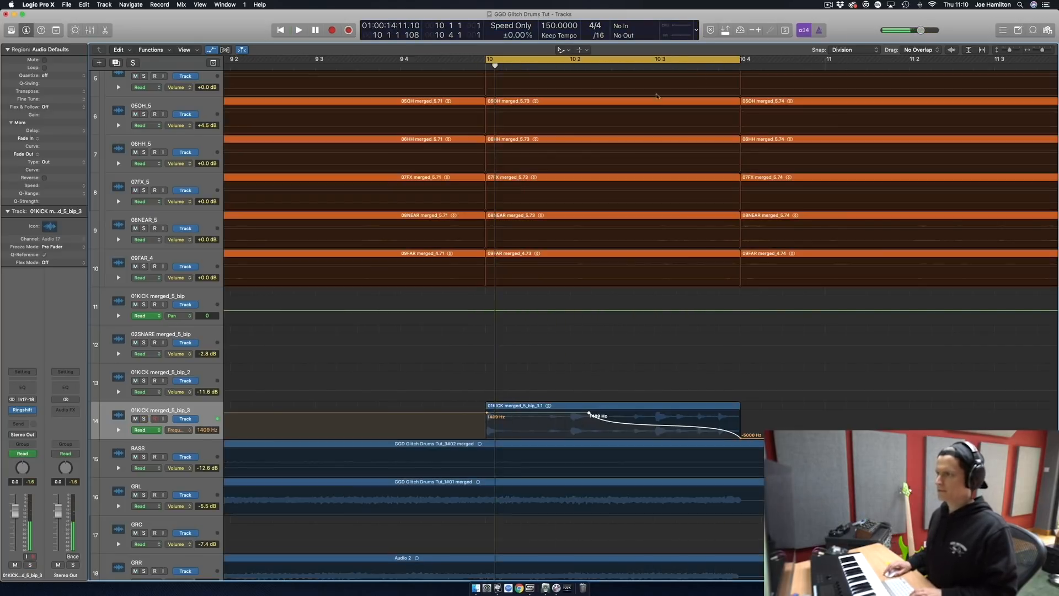
click(676, 60)
key(z)
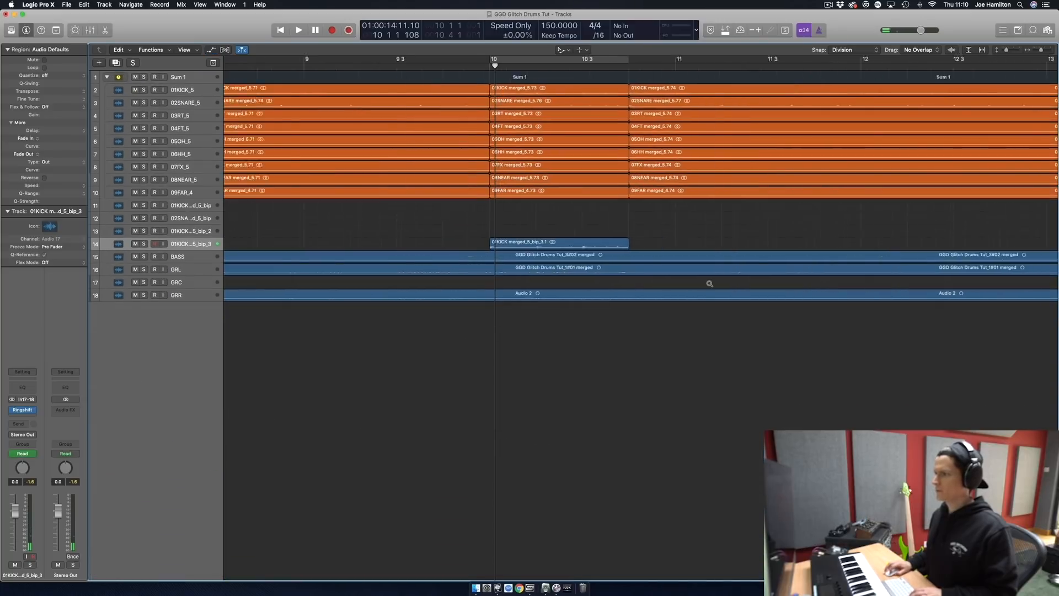
key(t)
key(t)
Audition the Ringshifter layer with the full mix from just after 9 3.
click(422, 66)
key(space)
scroll(607, 112, up, 5)
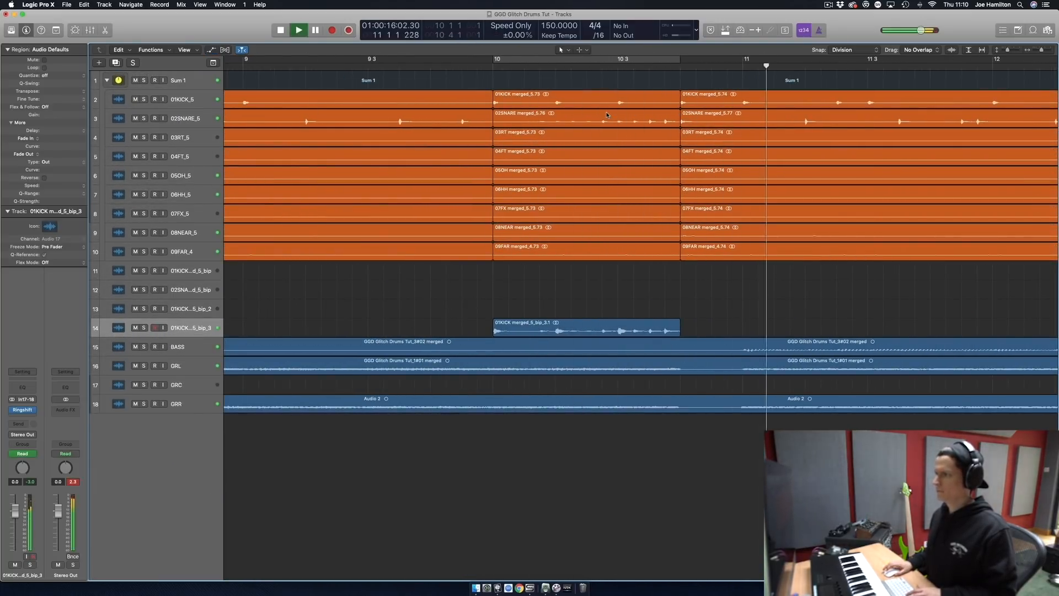
Slice the first sixteenth note of the bounced region on track 14 at bar 10 and repeat it four times up to 10 2.
key(space)
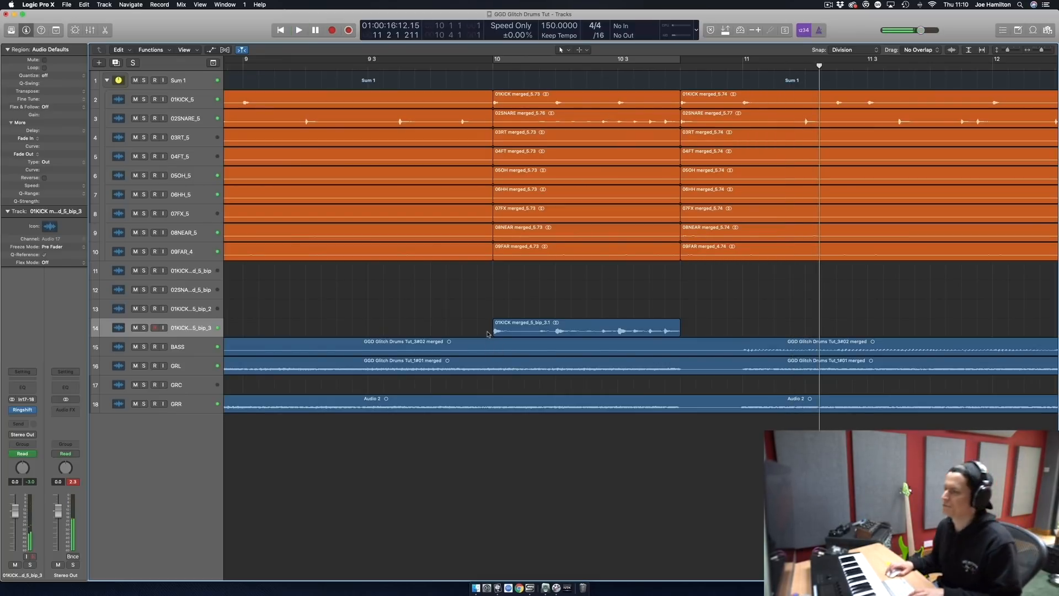
key(super+Right)
key(super+Right)
key(super+Right)
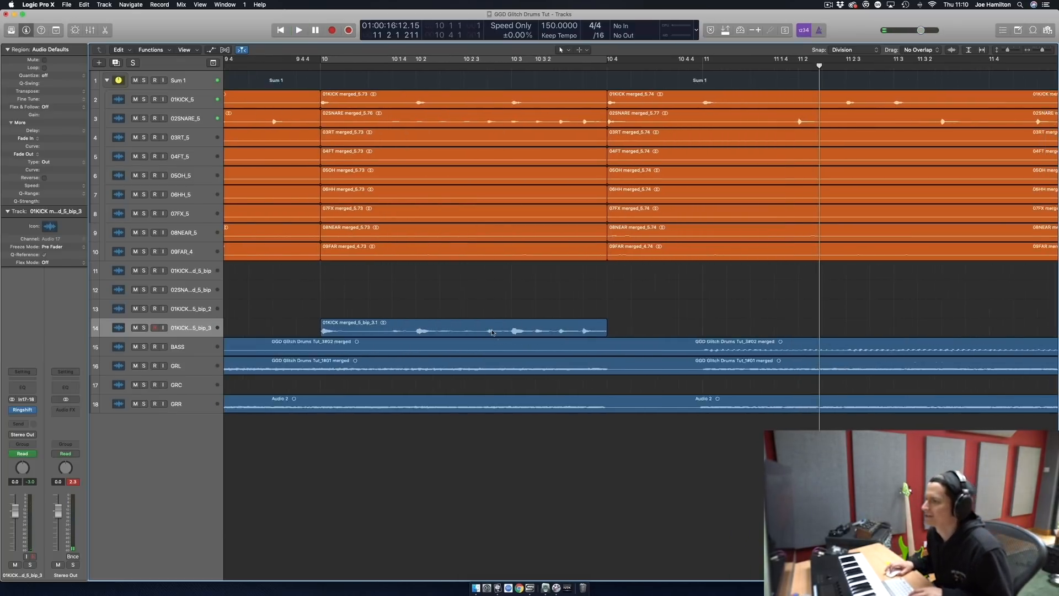
key(super+Down)
key(super+Down)
drag(322, 423, 405, 418)
key(super+Left)
key(super+Left)
key(super+Left)
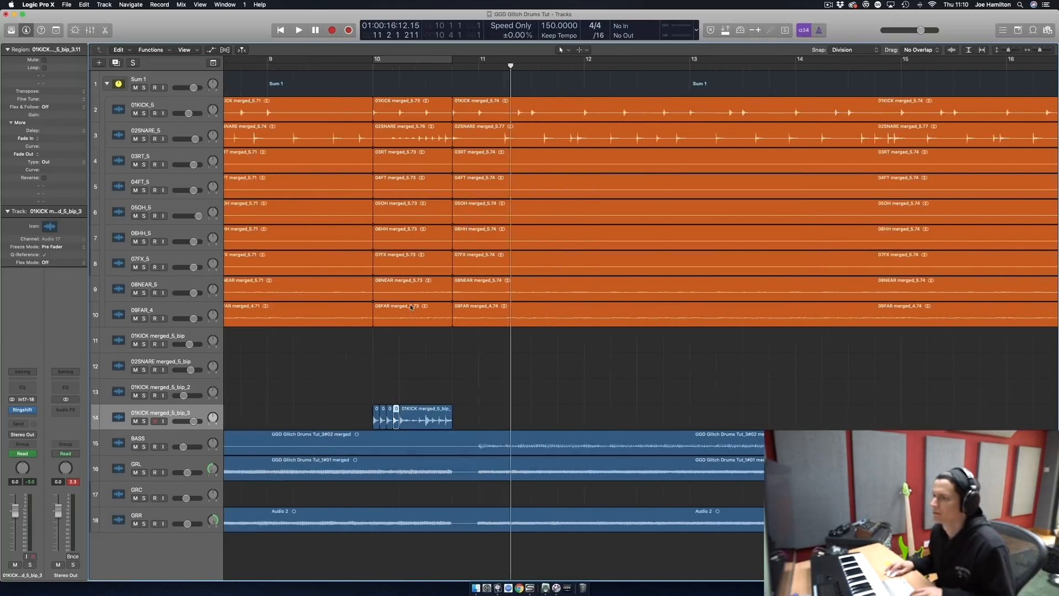
Lower the volume of track 14 to -9.2 dB and audition the whole arrangement from bar 1.
click(302, 64)
key(space)
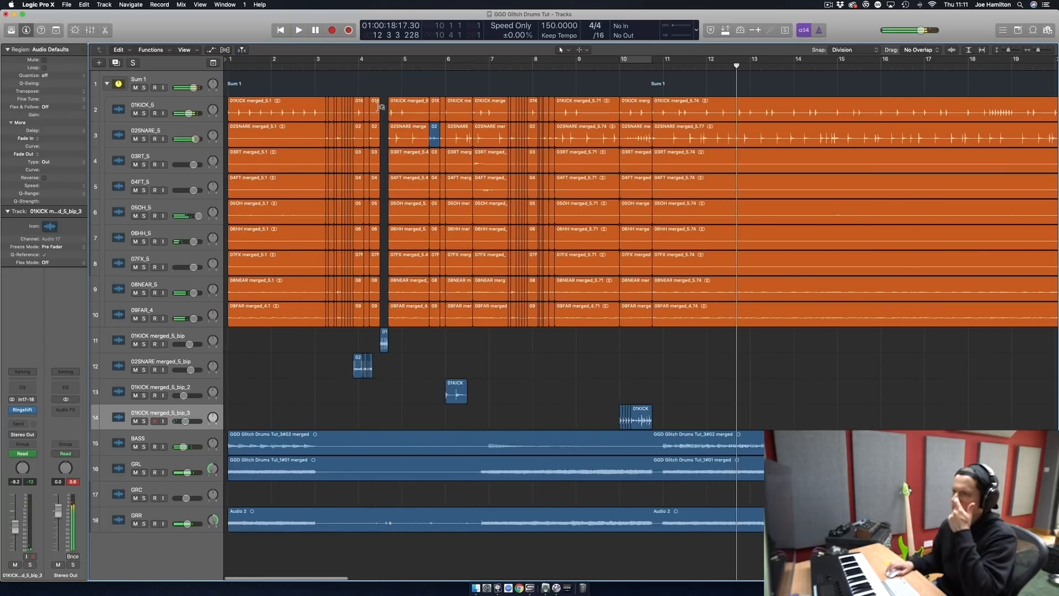
click(304, 66)
key(super+Right)
key(super+Right)
key(super+Right)
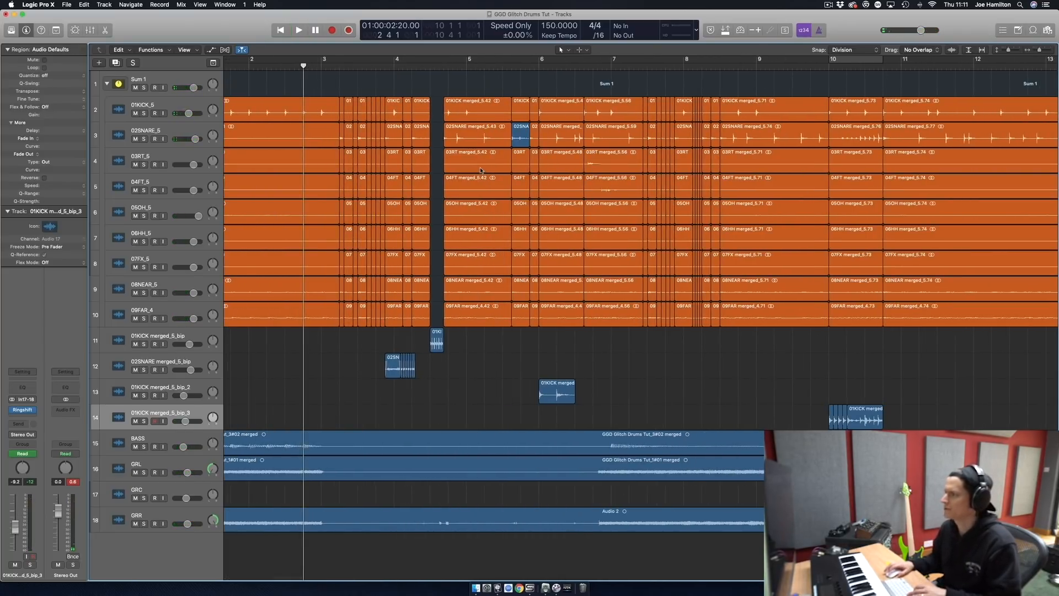
key(Return)
key(space)
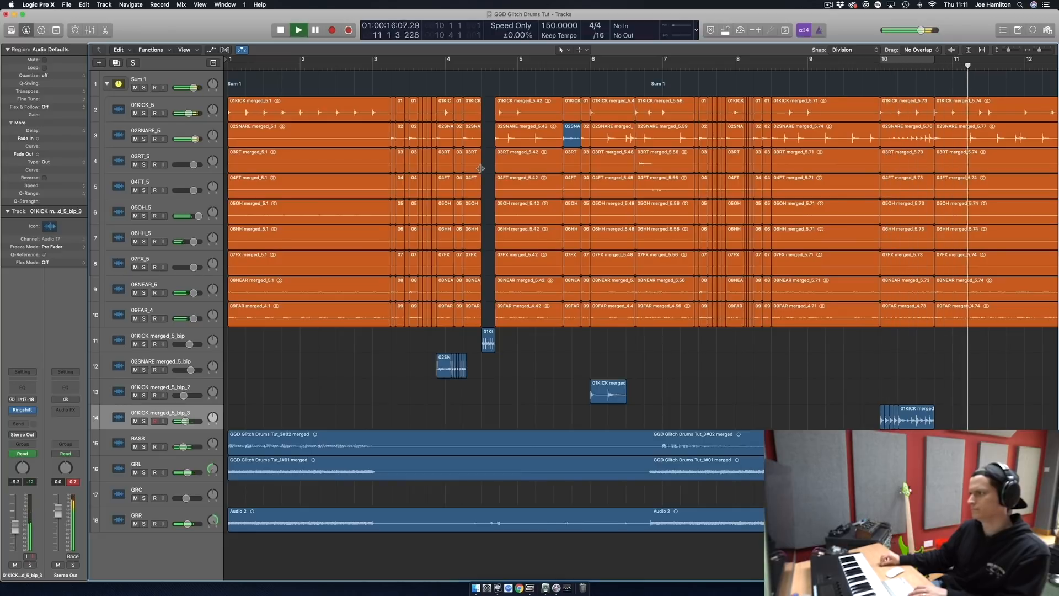
key(space)
Reduce the region gain of the four repeated slices at bar 10 to -7.7 dB and audition them in the mix.
scroll(694, 460, left, 10)
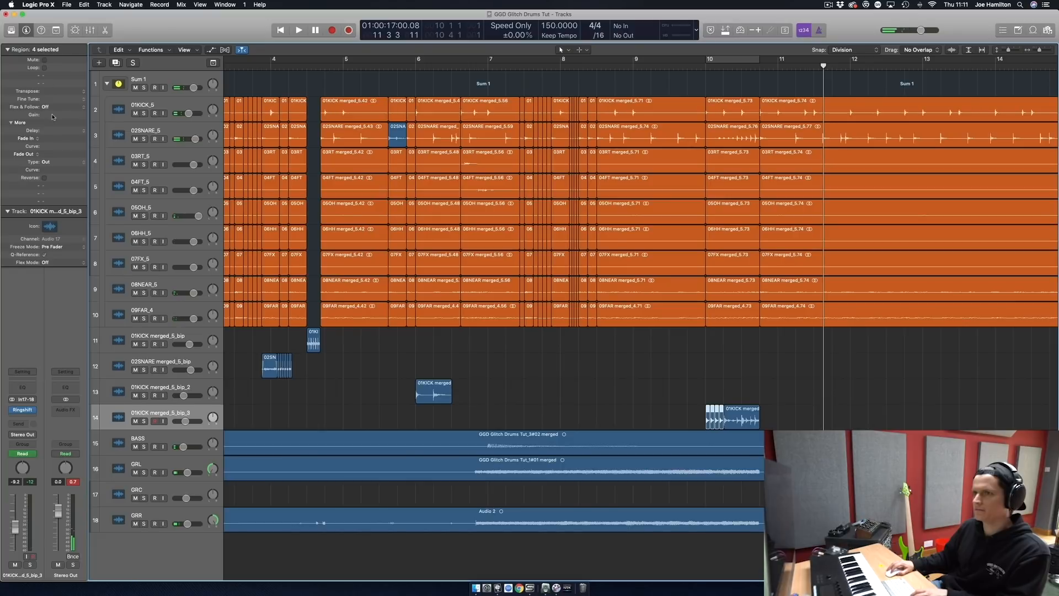
drag(54, 116, 54, 167)
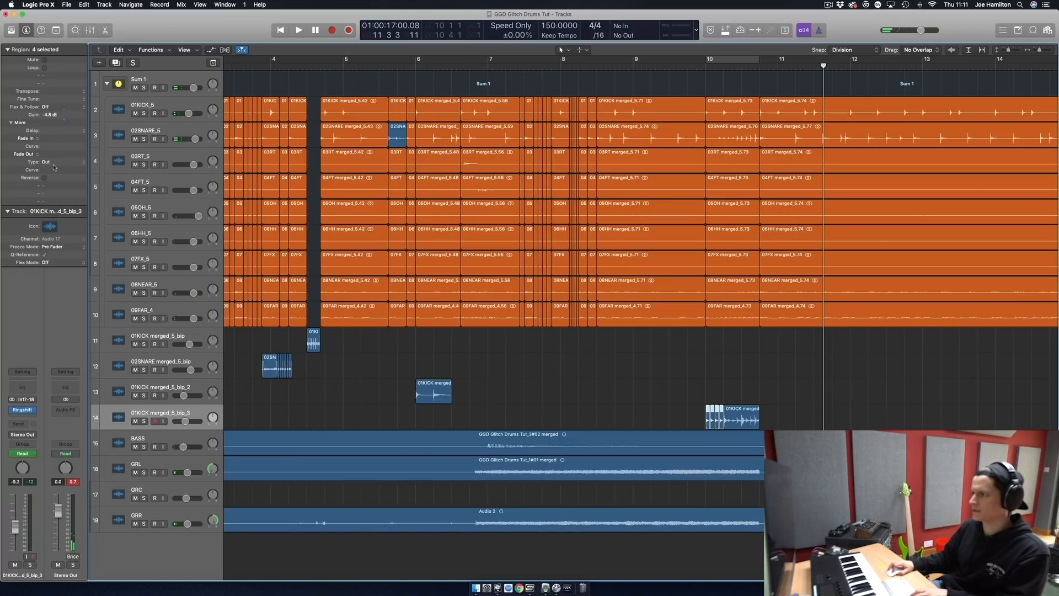
click(678, 60)
key(space)
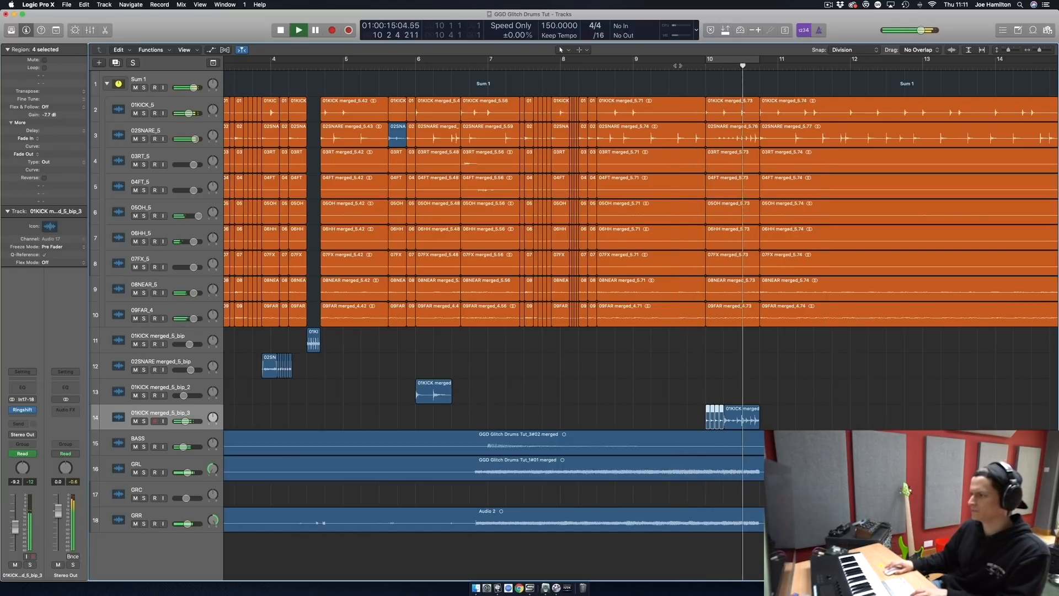
click(851, 400)
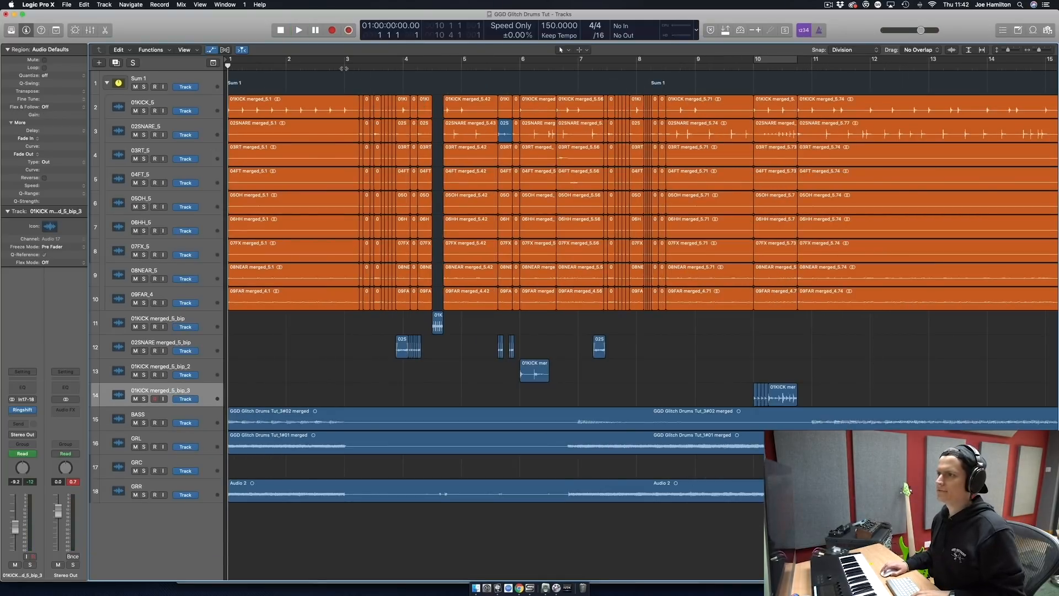
Play from bar 3 and lower the gain of the bounced snare region at 7 2 to -2.7 dB.
click(344, 67)
scroll(434, 90, down, 3)
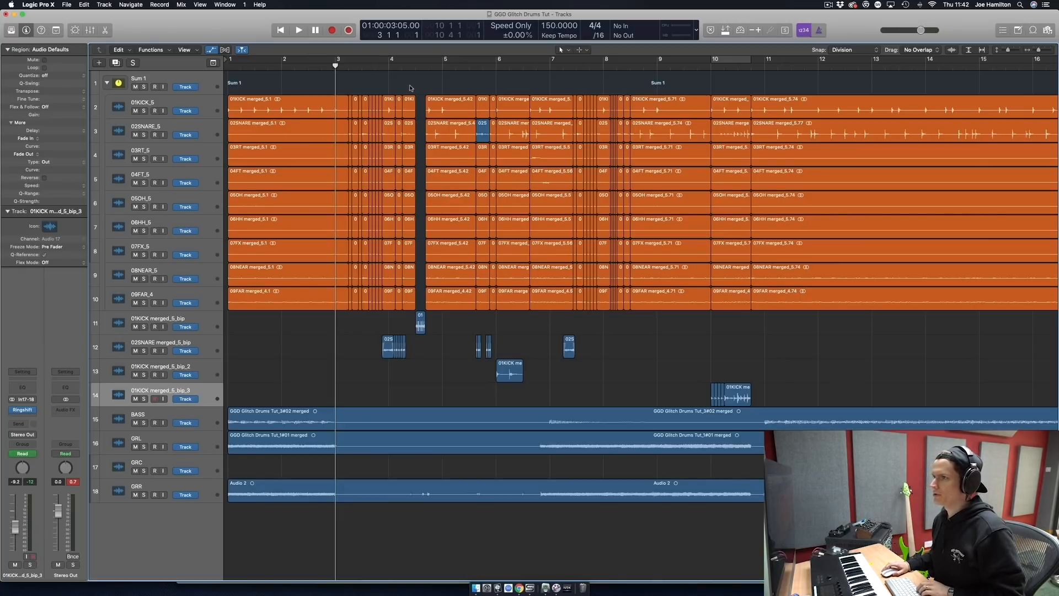
key(space)
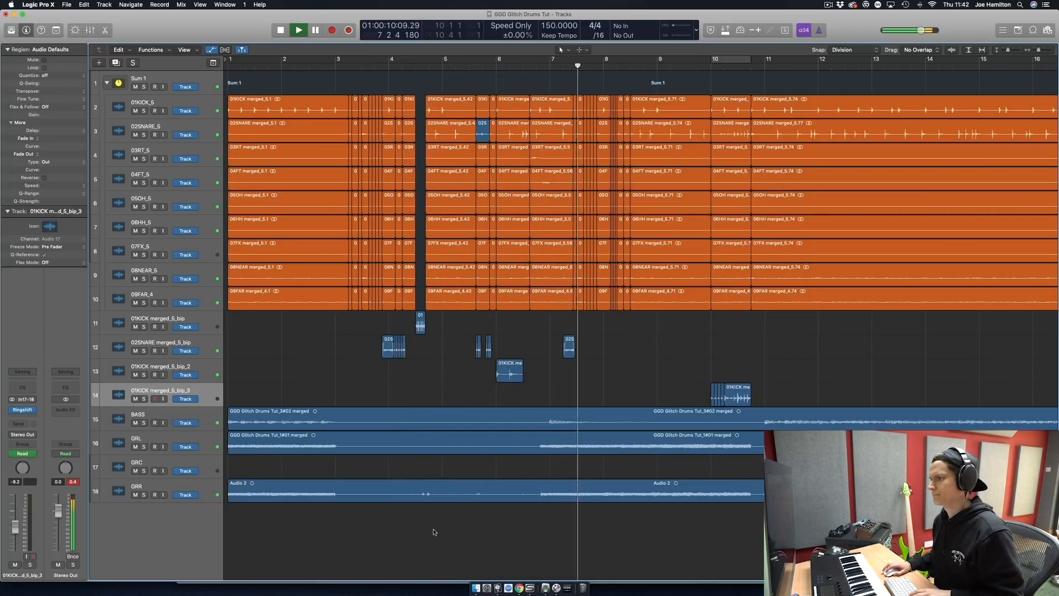
click(570, 352)
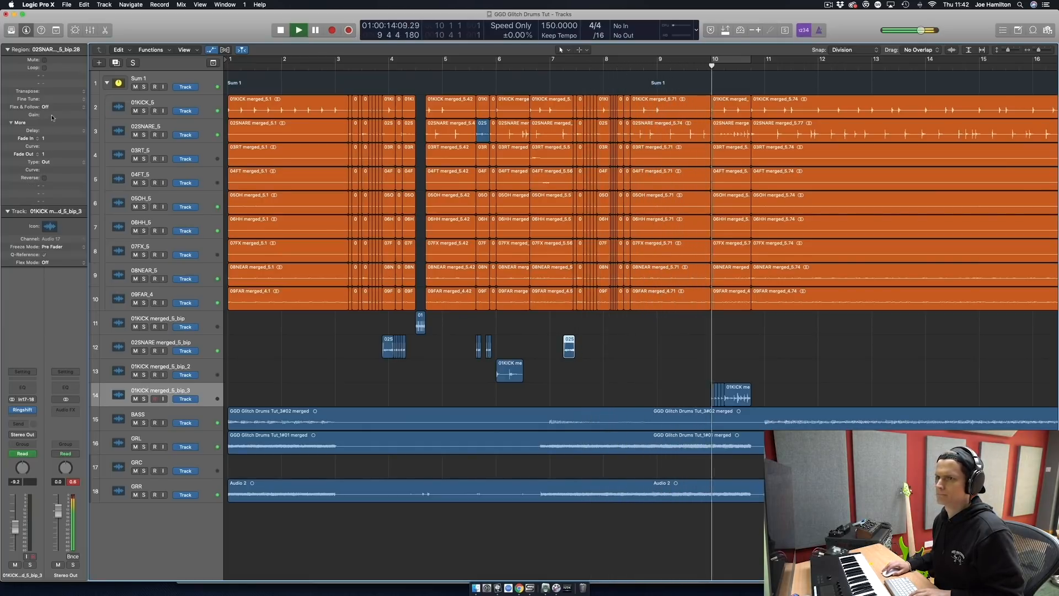
drag(50, 115, 51, 147)
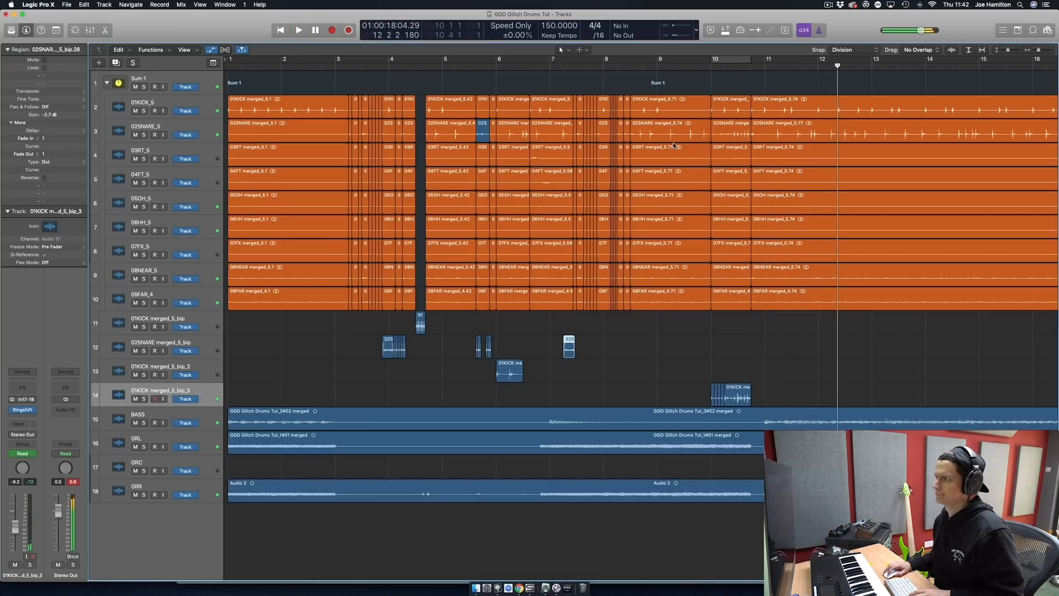
Audition the glitch section from bar 3 with the quieter snare region in the full mix.
key(super+Right)
key(super+Right)
key(super+Left)
key(super+Left)
key(super+Left)
click(315, 66)
key(space)
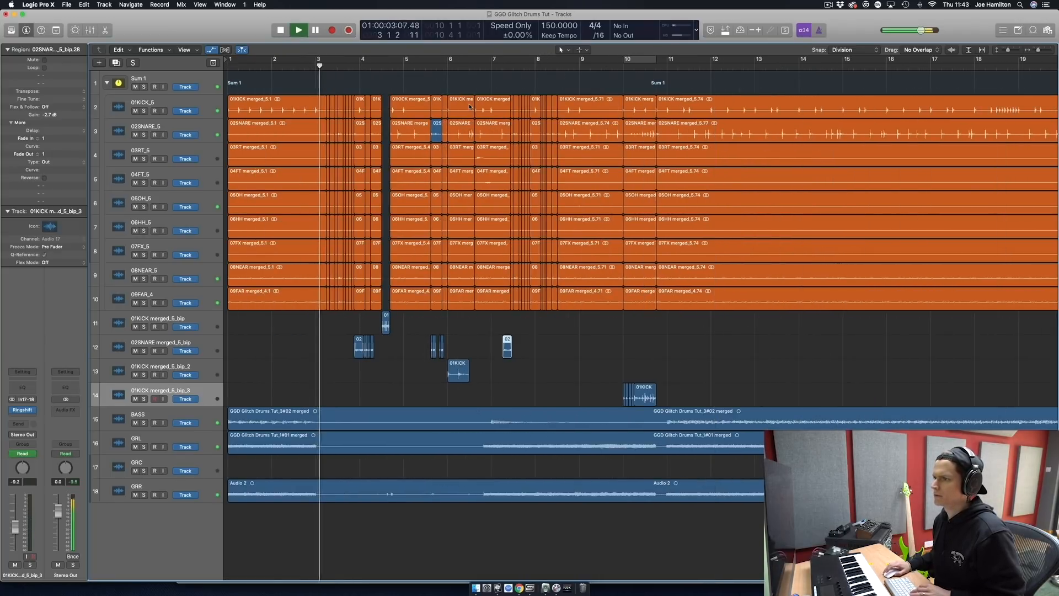
Copy the six short bounced snare slices after bar 4 on track 12 to 10 3 2 and audition them with the mix.
key(super+Right)
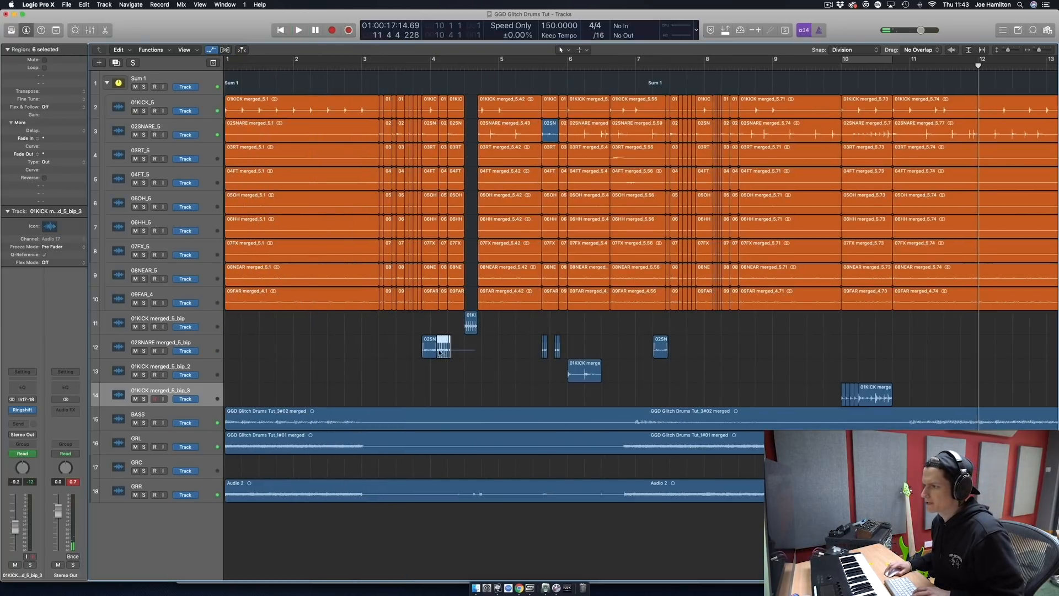
key(super+Right)
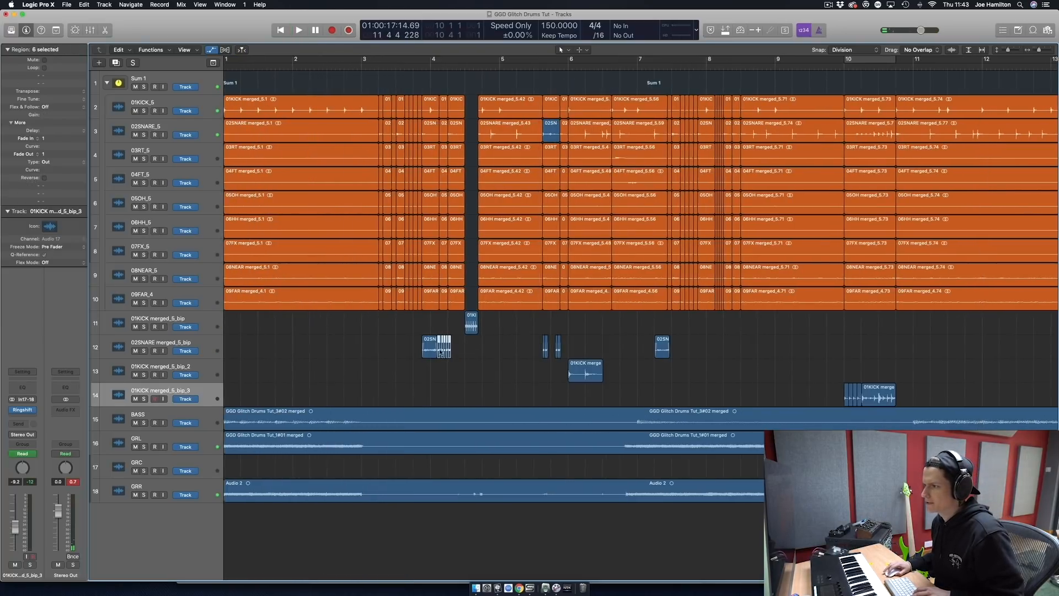
drag(439, 353, 849, 346)
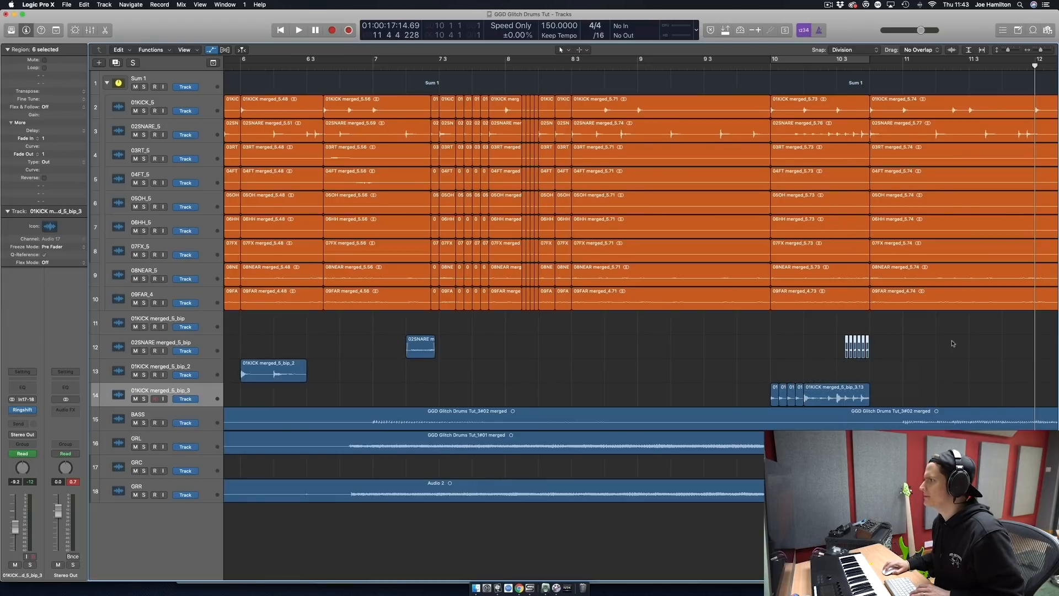
click(762, 67)
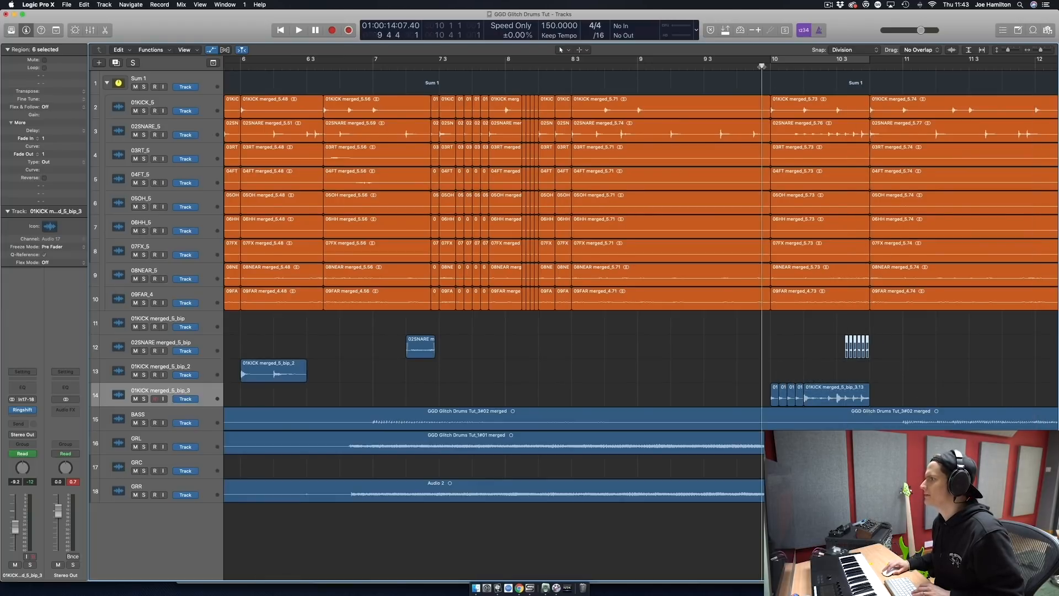
key(space)
scroll(845, 223, up, 2)
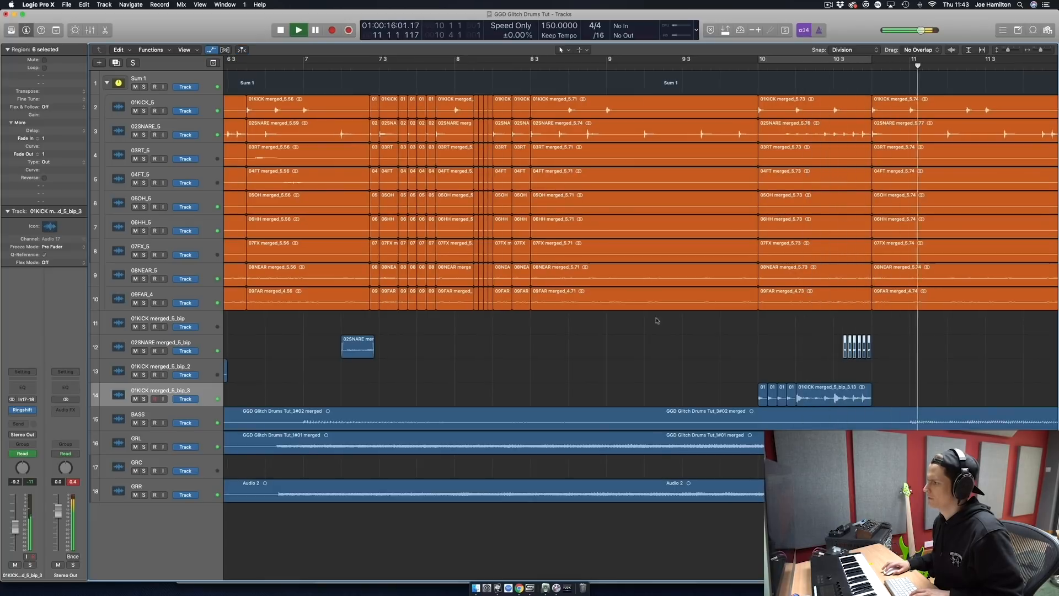
Show automation and add Volume points before and after the six copied snare slices on track 12.
key(a)
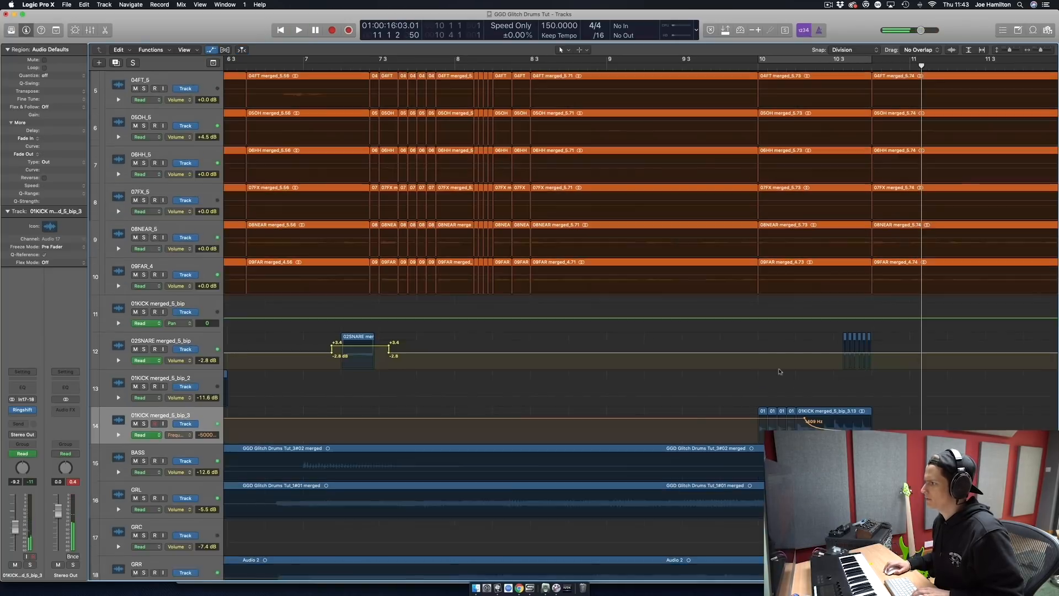
drag(825, 355, 890, 356)
click(854, 355)
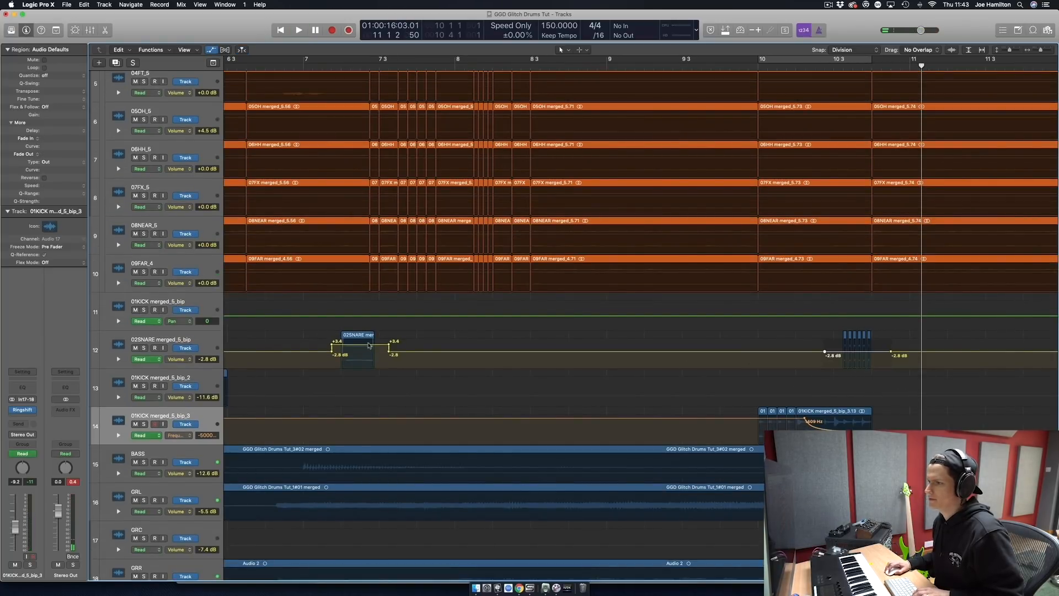
Set the Volume automation on track 12 to about +1.8 dB over the 7 2 snare and +5.9 dB over the copied slices.
drag(369, 346, 360, 314)
key(space)
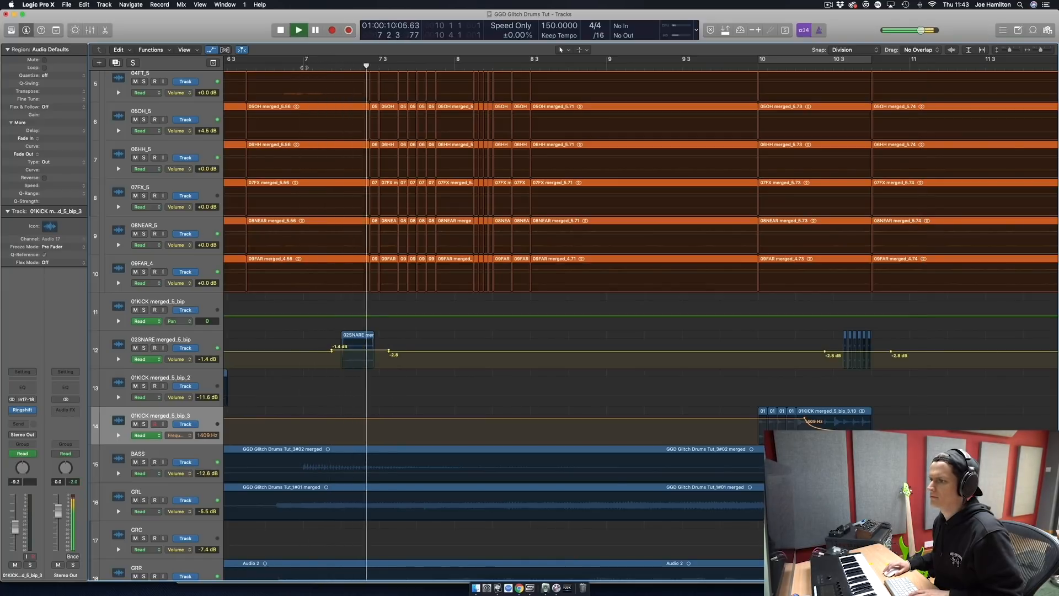
drag(358, 356, 358, 345)
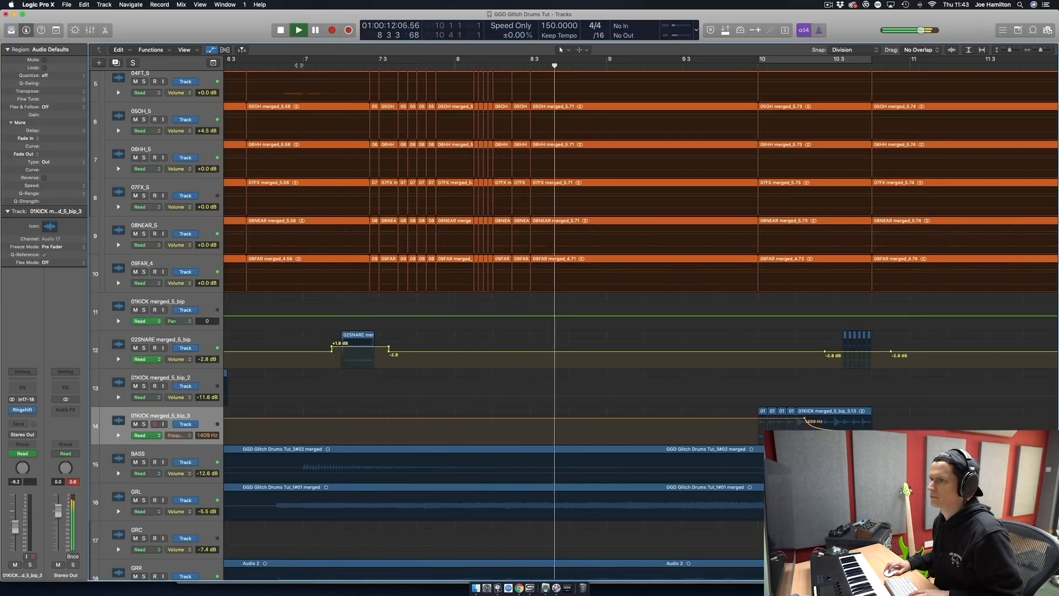
mouse_move(858, 351)
mouse_down()
mouse_move(858, 364)
mouse_move(857, 342)
mouse_up()
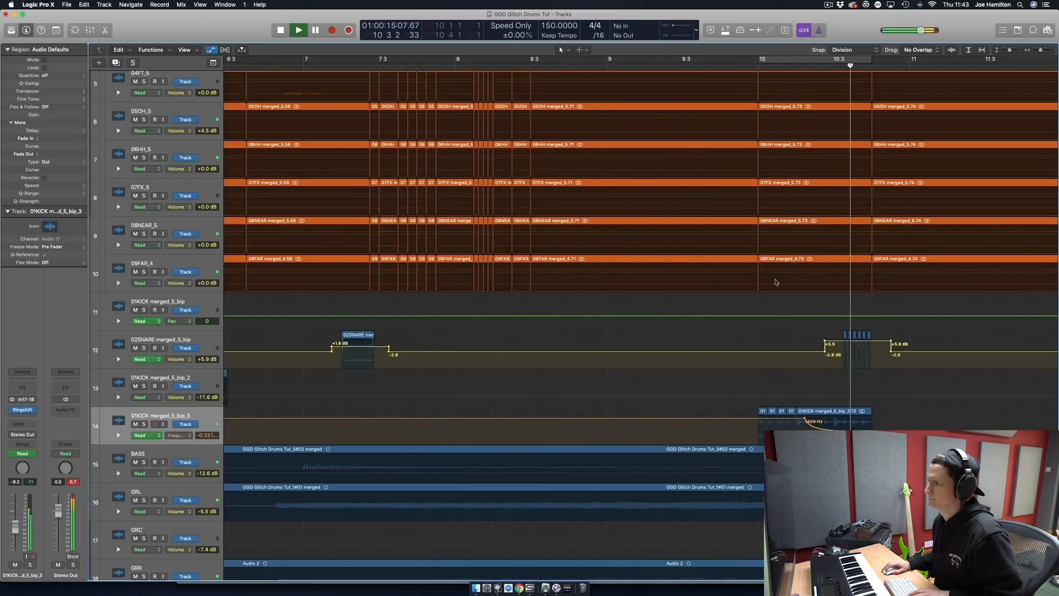
Hide automation and thin the copied snare slices to four, one on each sixteenth from 10 3 to 10 3 4.
scroll(851, 324, right, 12)
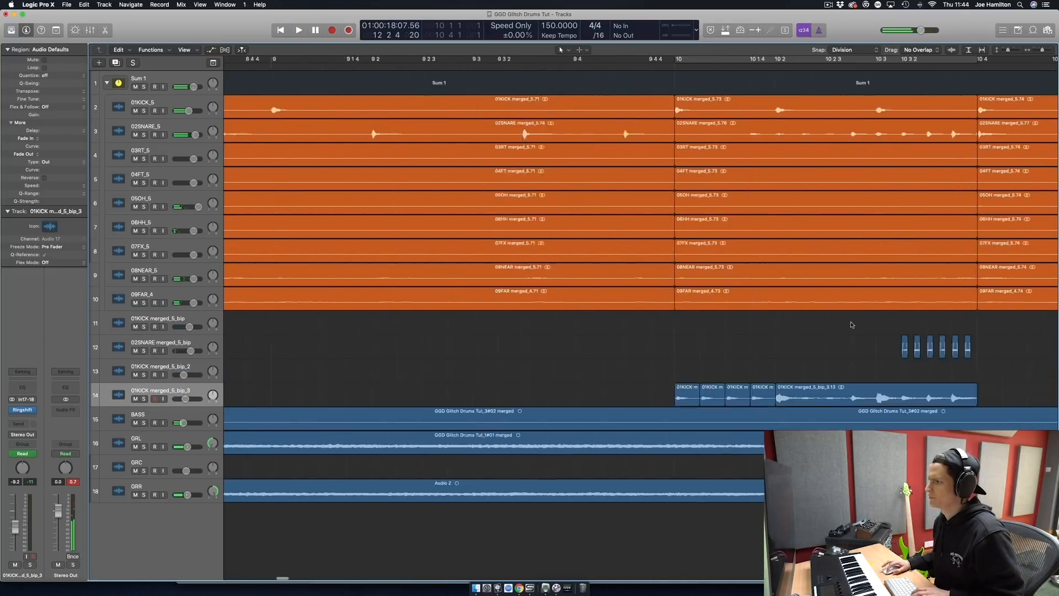
scroll(851, 323, left, 2)
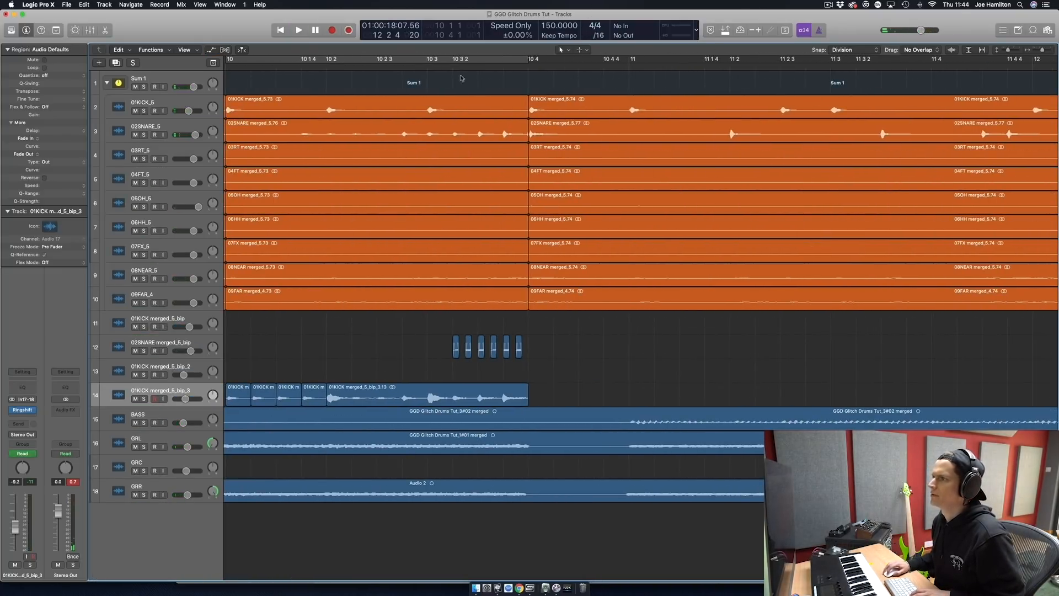
mouse_move(455, 351)
mouse_down()
mouse_move(430, 350)
mouse_move(456, 347)
mouse_up()
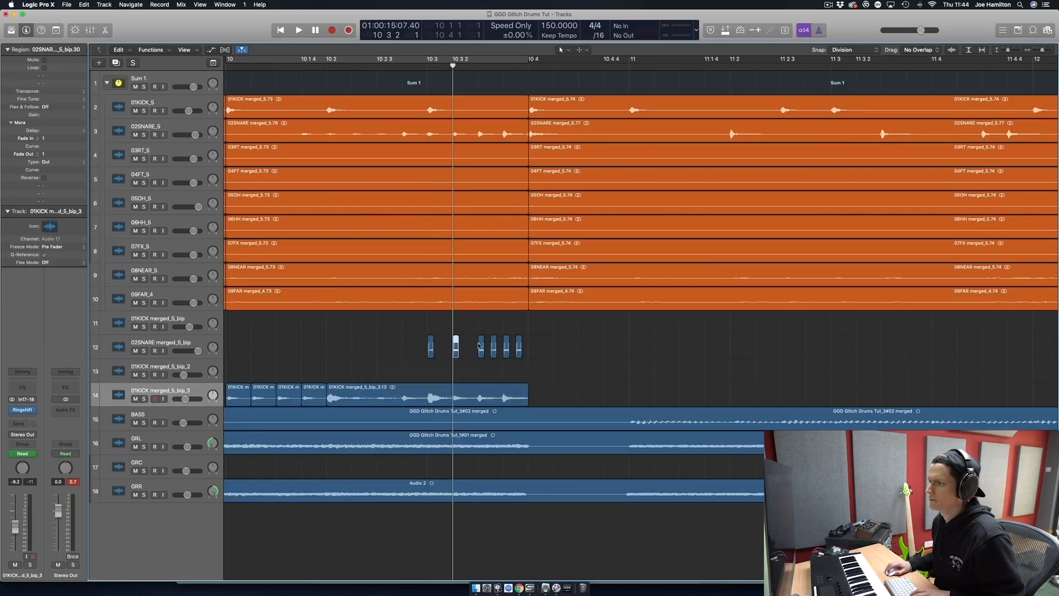
click(507, 347)
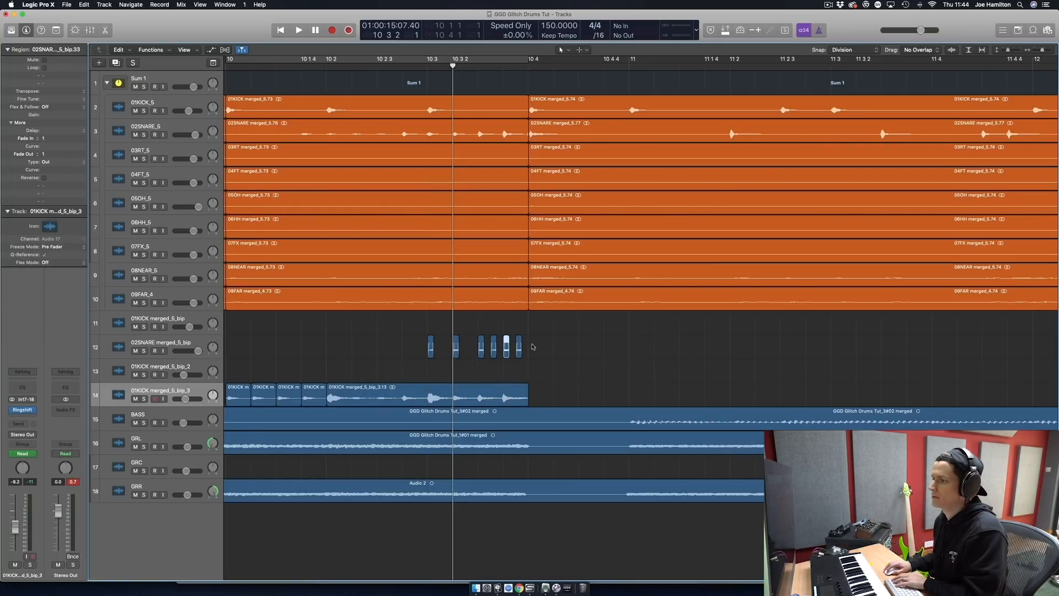
key(super+z)
click(519, 348)
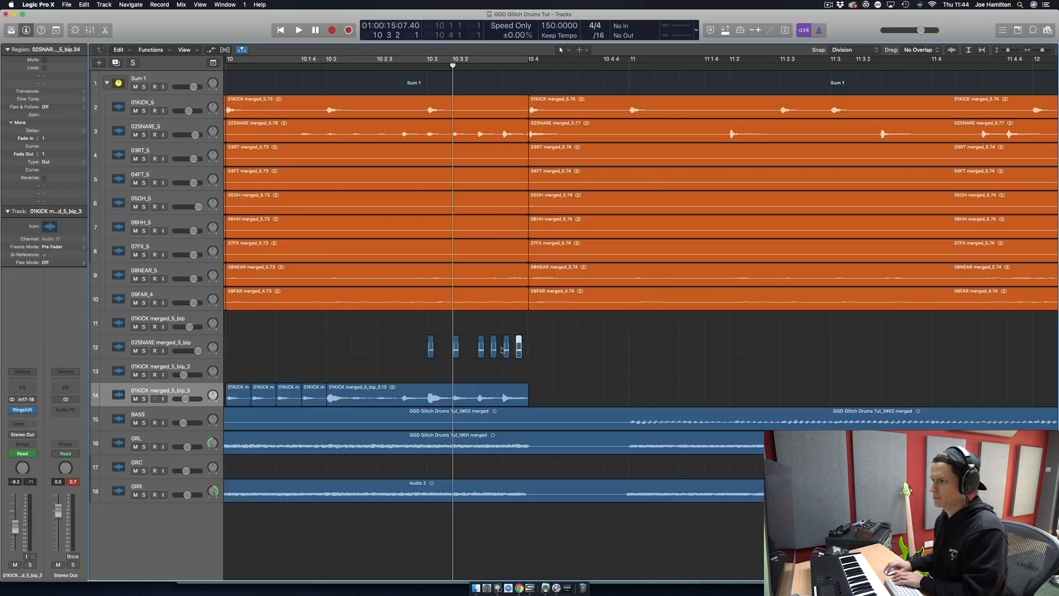
key(Delete)
drag(562, 354, 430, 351)
Set the grid division to /32, solo the bounced snare track and lengthen the four slices to thirty-second notes.
click(598, 35)
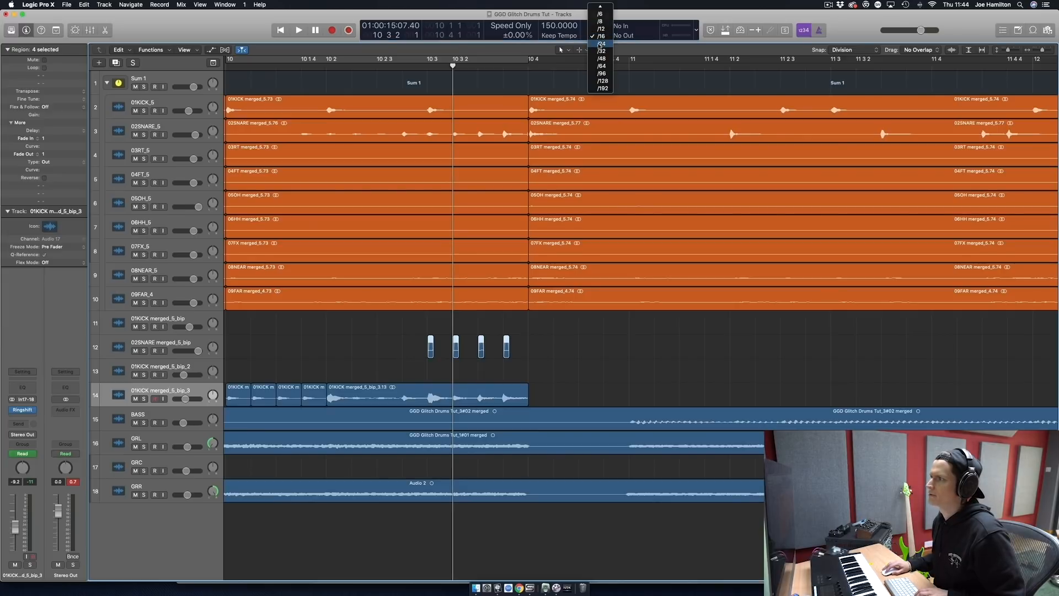
click(600, 44)
click(600, 36)
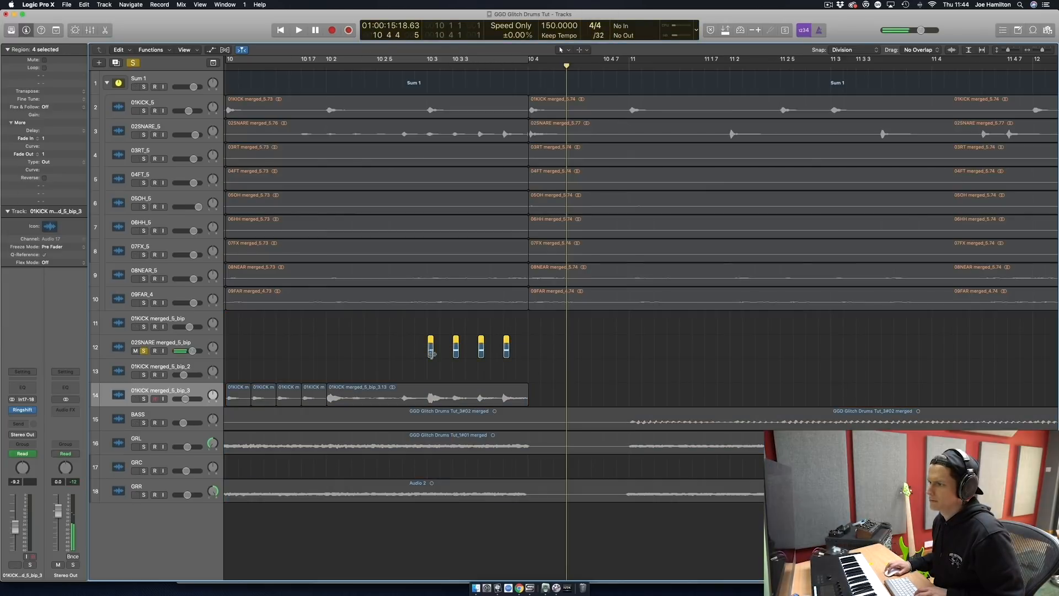
drag(433, 353, 440, 353)
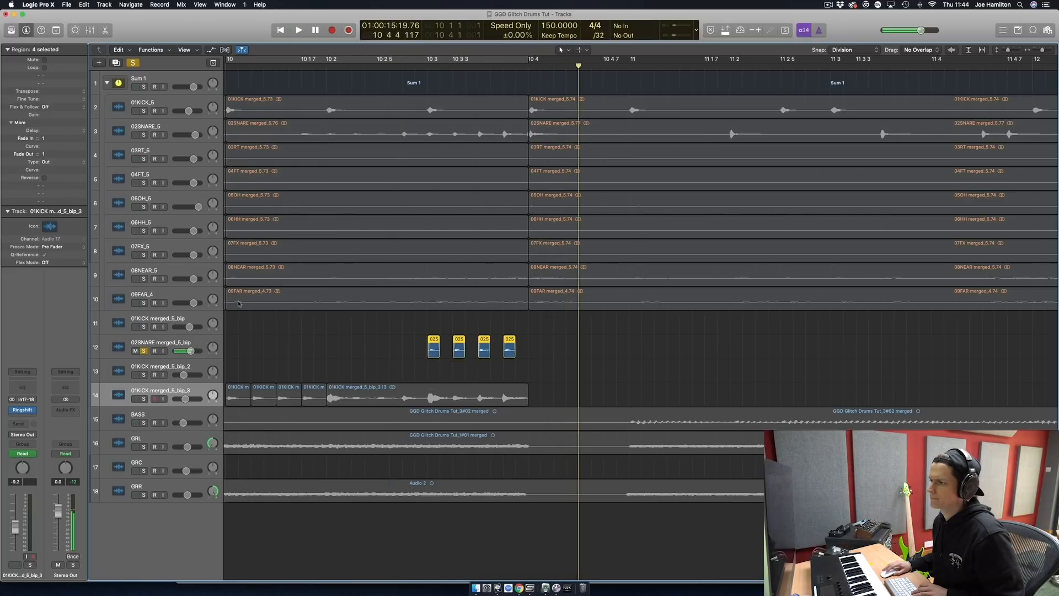
Unsolo the bounced snare track and audition the lengthened slices in the full mix from around bar 10.
click(145, 351)
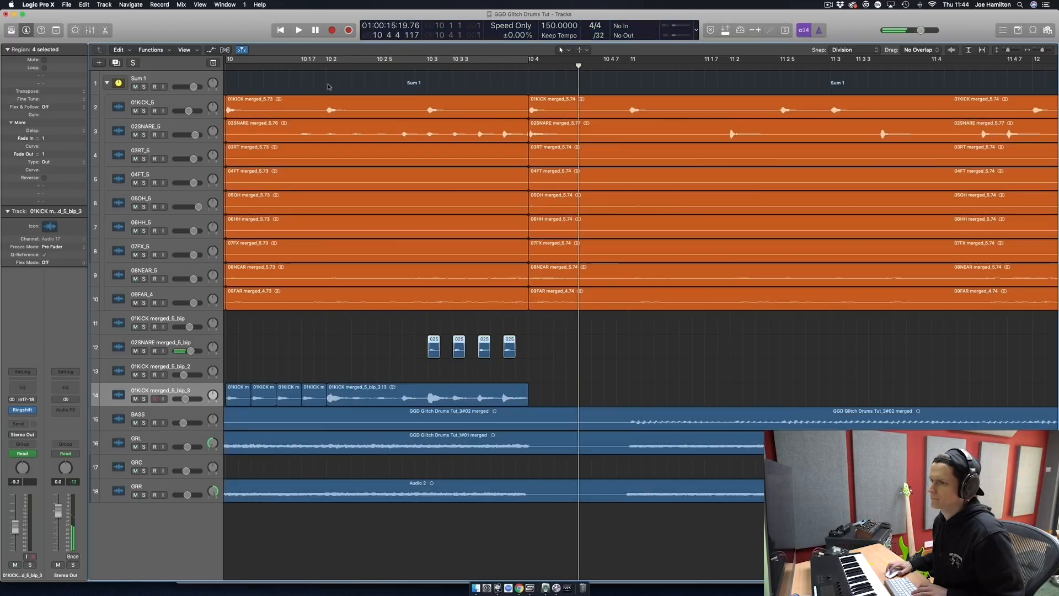
click(227, 67)
key(space)
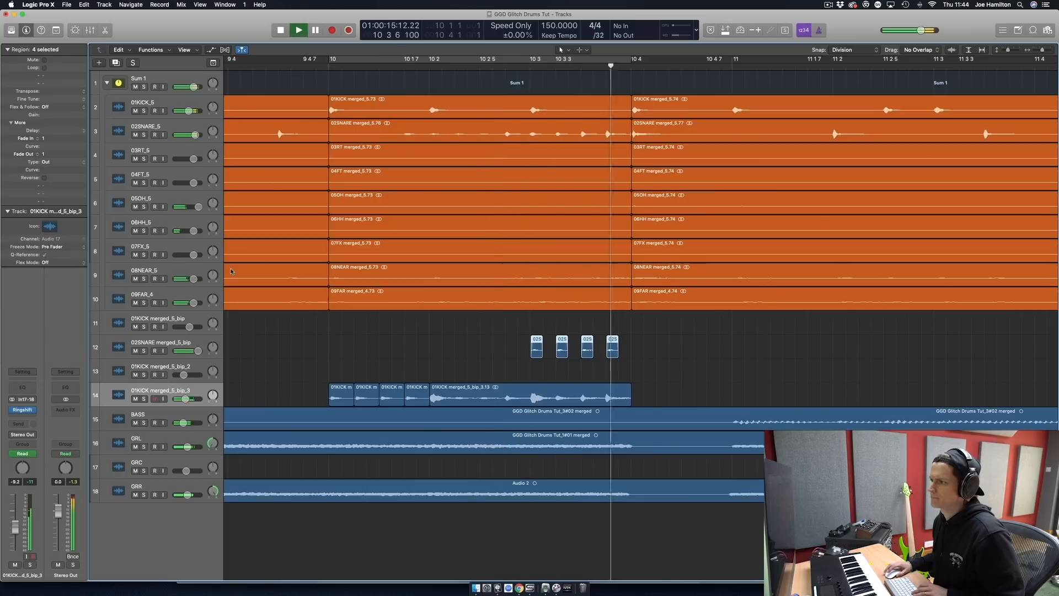
Show automation and extend the raised Volume level on track 12 past the last copied snare slice, just beyond 10 4.
key(a)
drag(573, 371, 648, 370)
key(Delete)
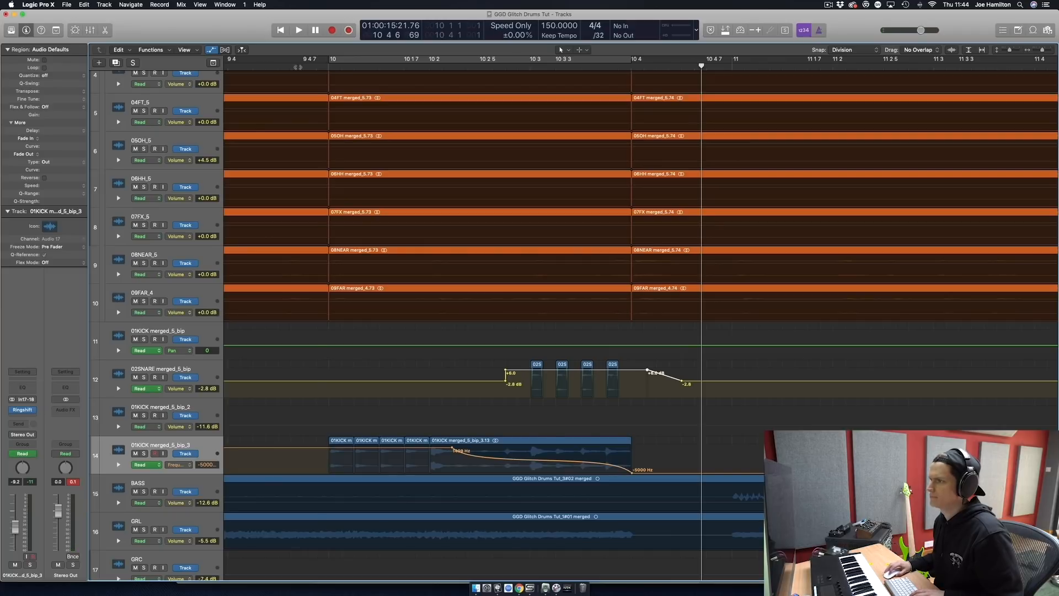
Audition the full mix from just before bar 10 through bar 13, and hide the automation.
click(319, 65)
key(space)
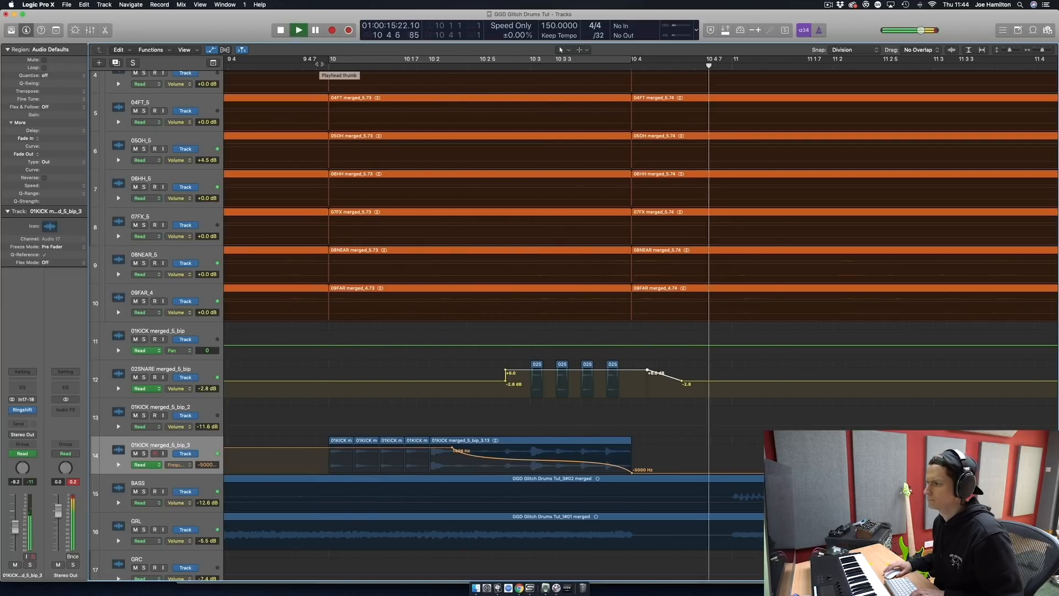
key(super+Left)
key(super+Left)
key(super+Left)
key(super+Left)
key(super+Left)
key(super+Left)
key(super+Left)
key(super+Left)
key(super+Left)
key(a)
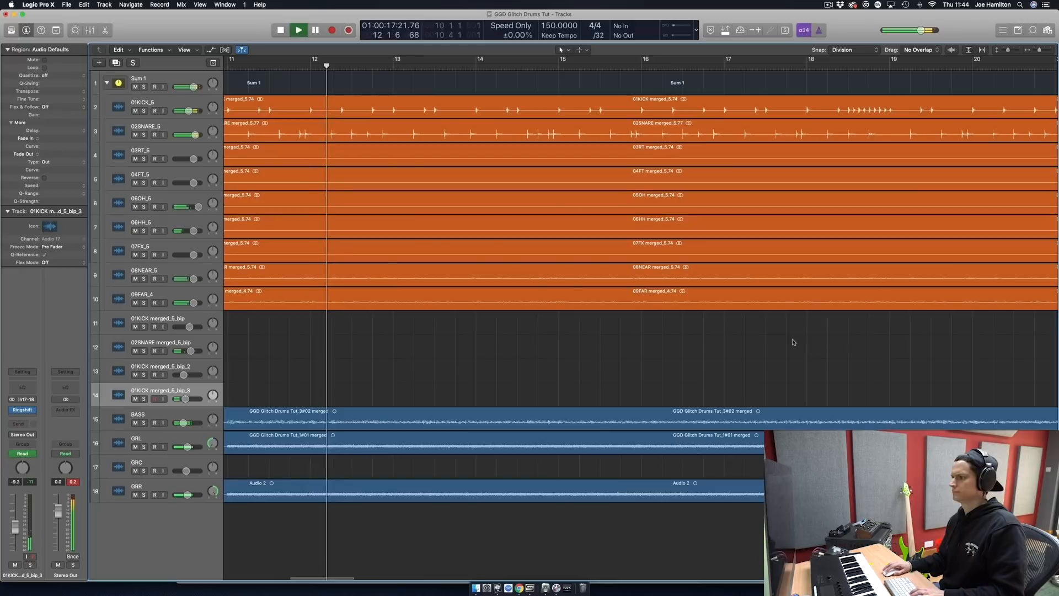
key(space)
Audition the drum slices around bar 8 in the full mix.
scroll(653, 219, left, 8)
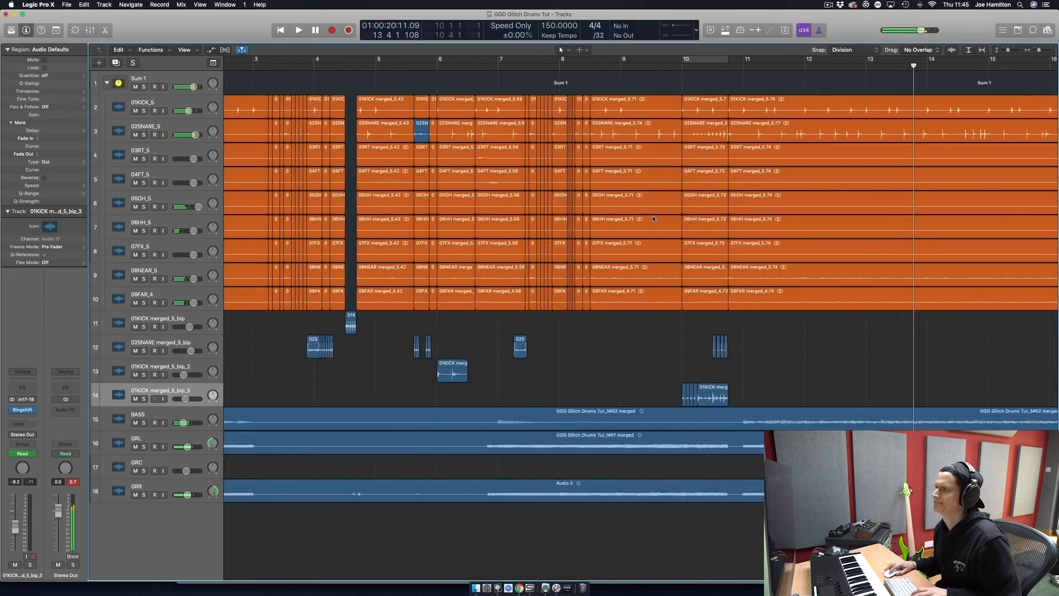
key(super+Right)
key(super+Right)
key(super+Right)
key(super+Right)
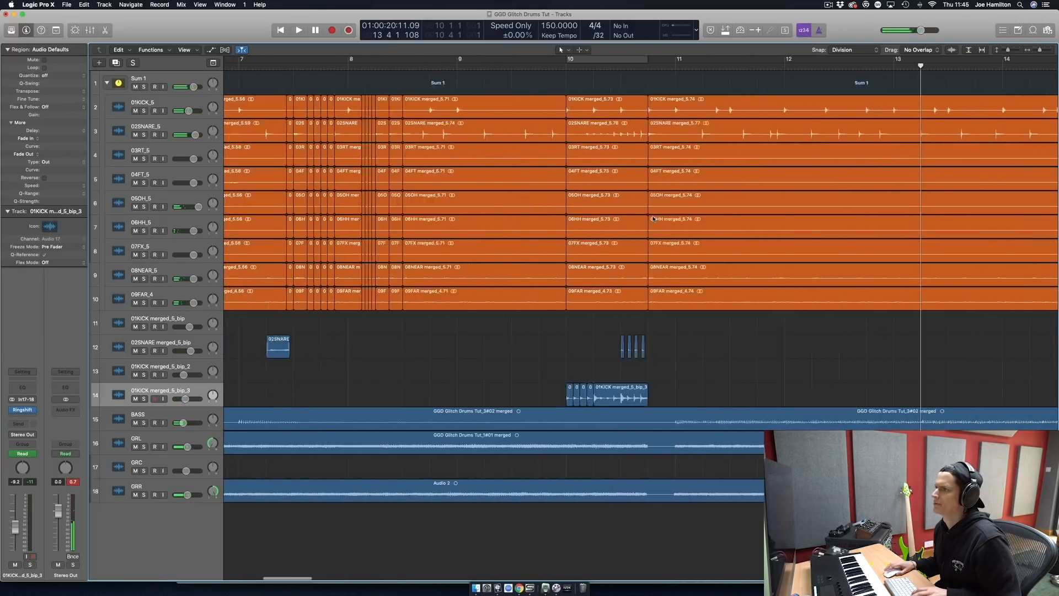
scroll(653, 219, left, 3)
key(space)
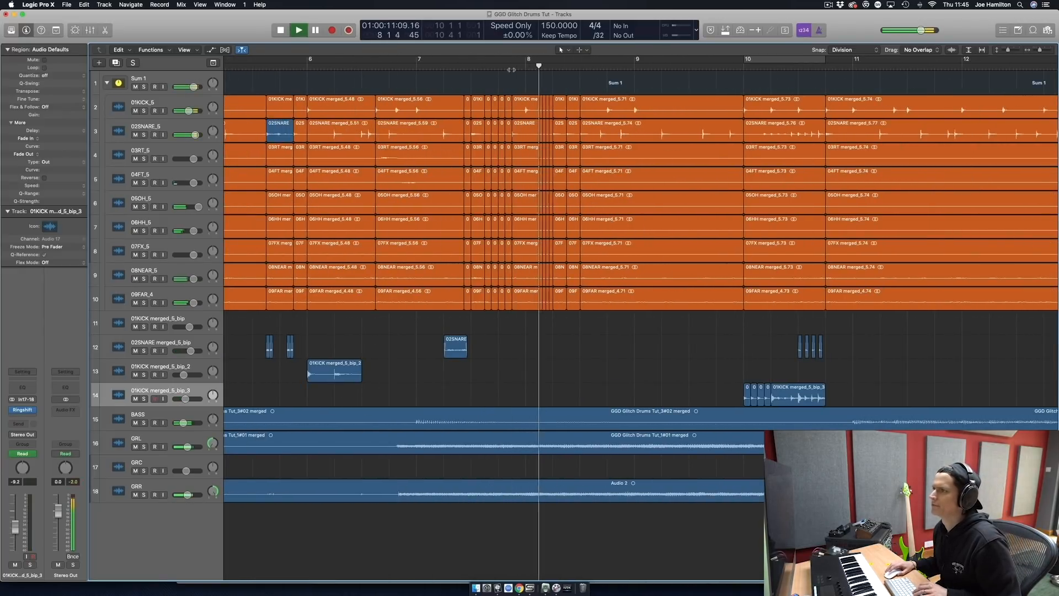
Bounce the four thirty-second-note slices between 8 1 5 and 8 2 on all drum tracks in place to a new track, leaving the source.
drag(540, 109, 540, 302)
right_click(542, 298)
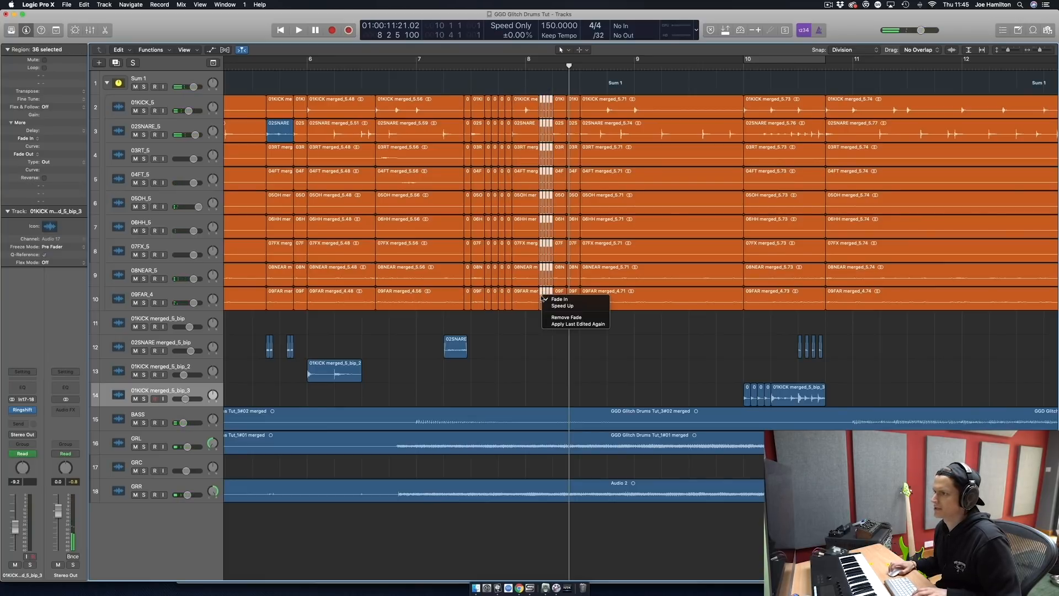
click(519, 334)
key(super+Right)
key(super+Right)
key(super+Right)
key(super+Right)
key(super+Right)
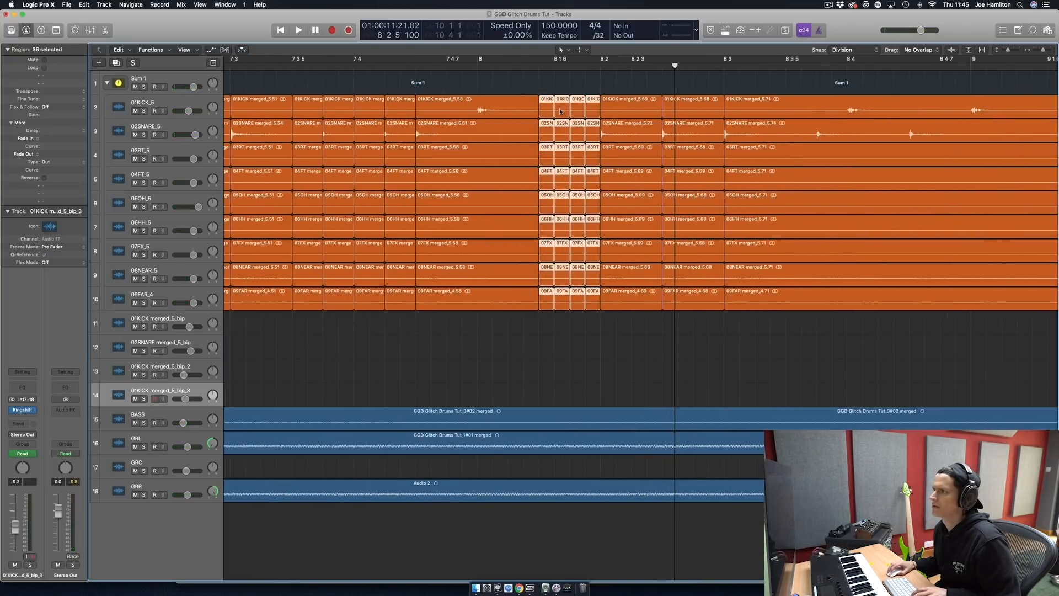
right_click(561, 111)
click(568, 109)
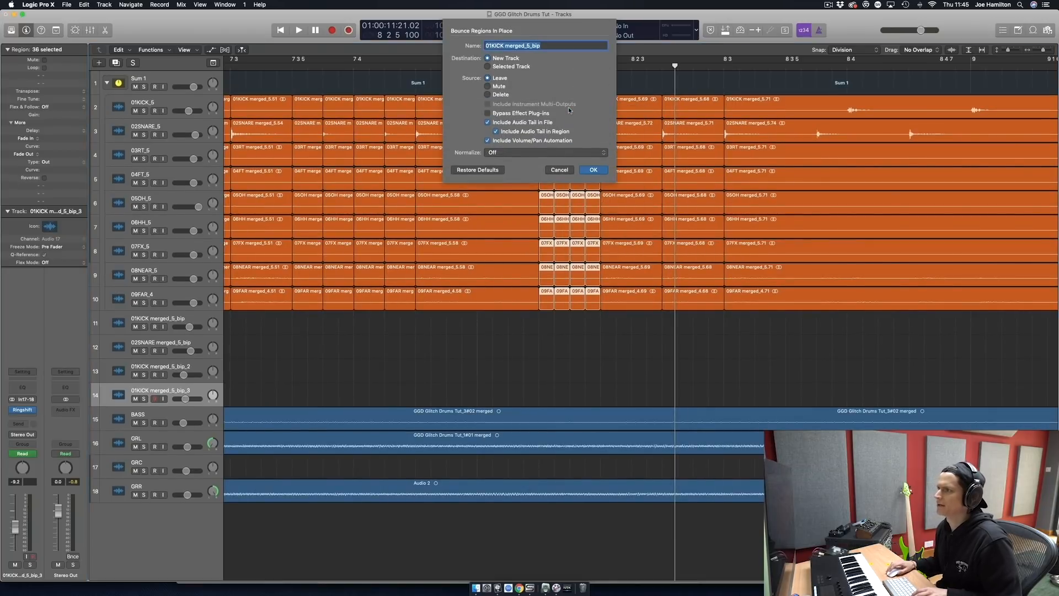
click(586, 170)
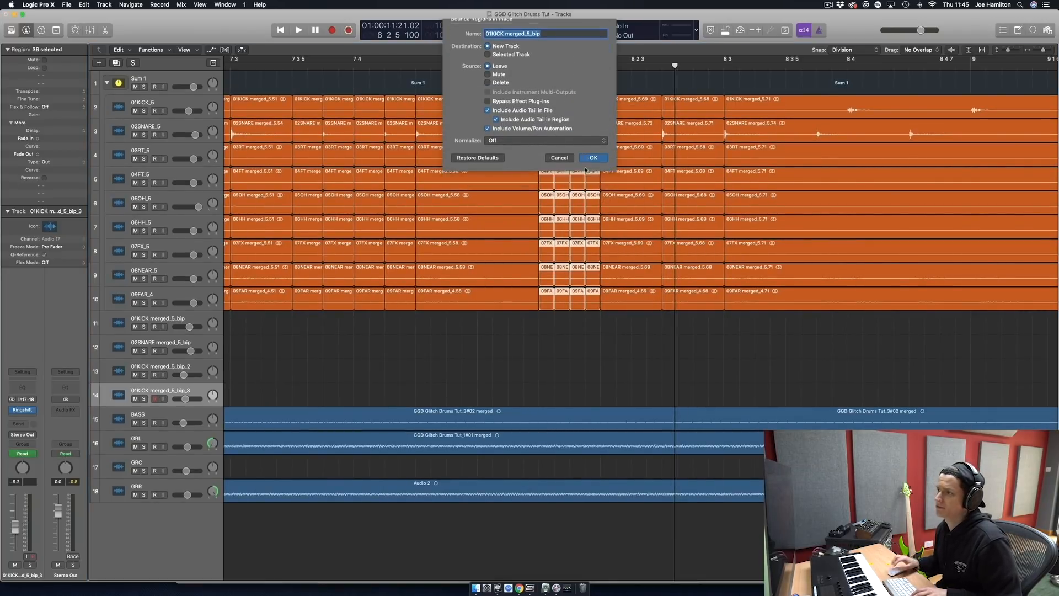
Insert a Bitcrusher on the newly bounced track and set its drive to 0.0 dB and resolution to 9 bit.
click(611, 341)
drag(777, 425, 588, 423)
scroll(590, 407, up, 5)
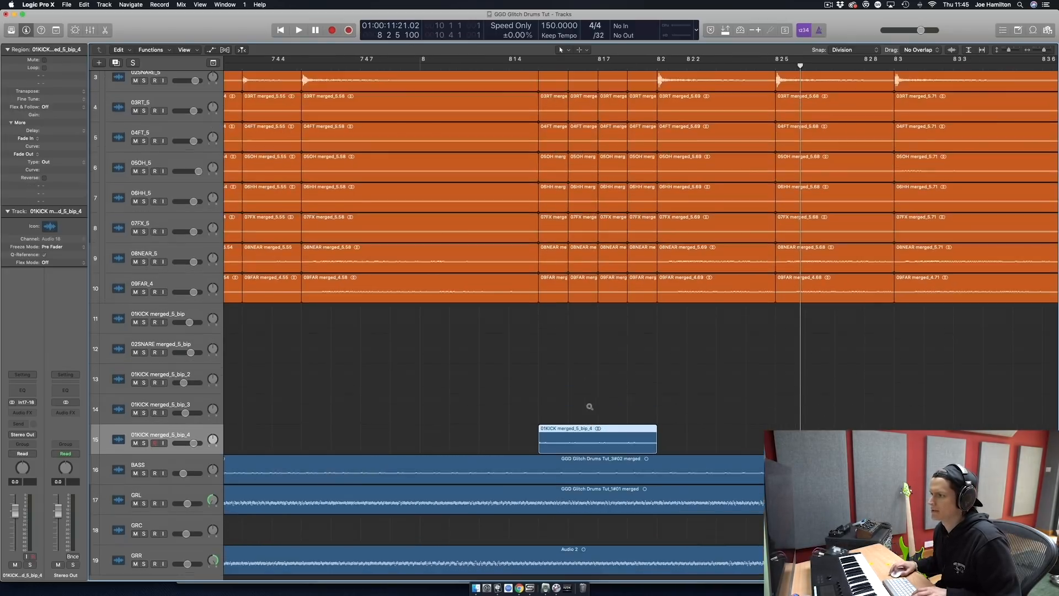
scroll(590, 406, up, 3)
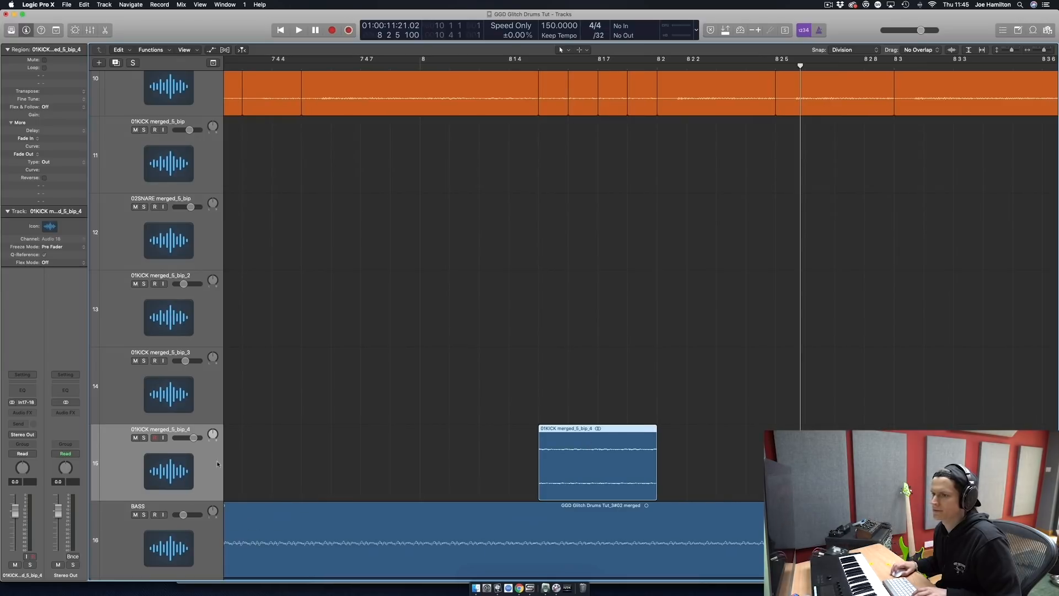
click(21, 412)
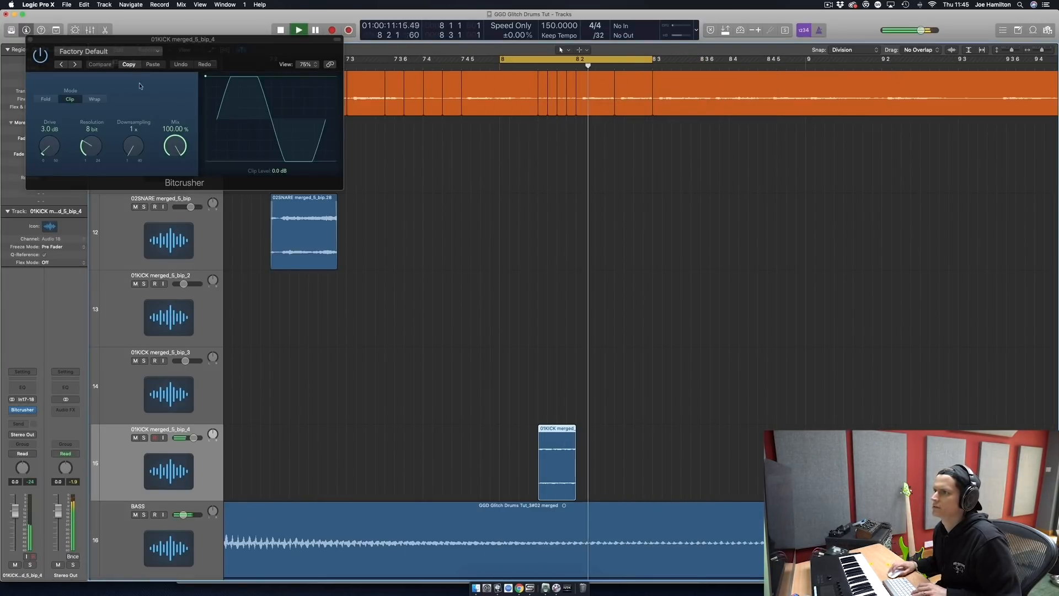
mouse_move(86, 146)
mouse_down()
mouse_move(90, 176)
mouse_move(89, 167)
mouse_up()
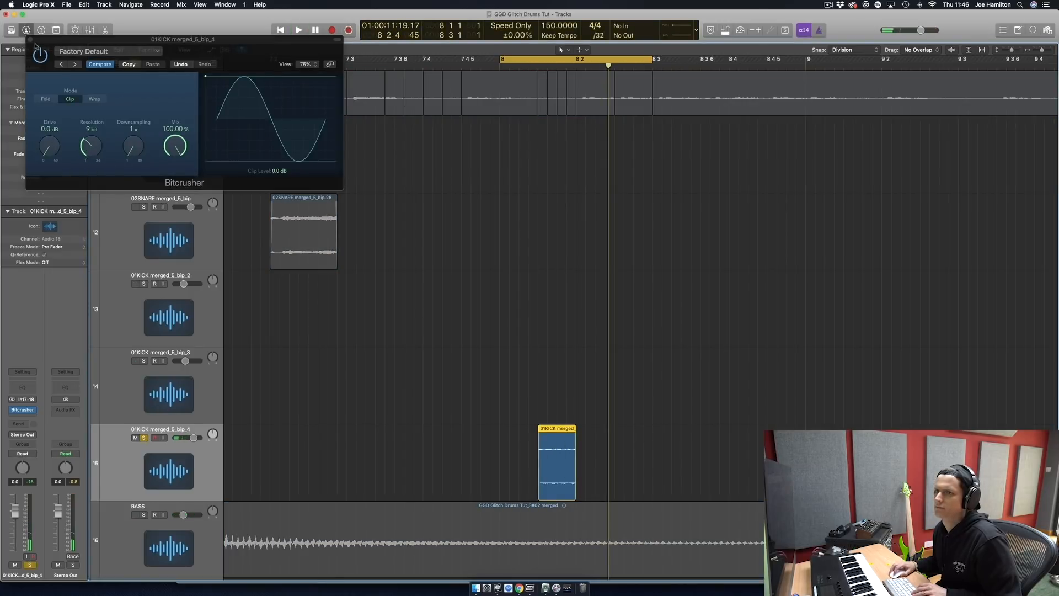
click(29, 40)
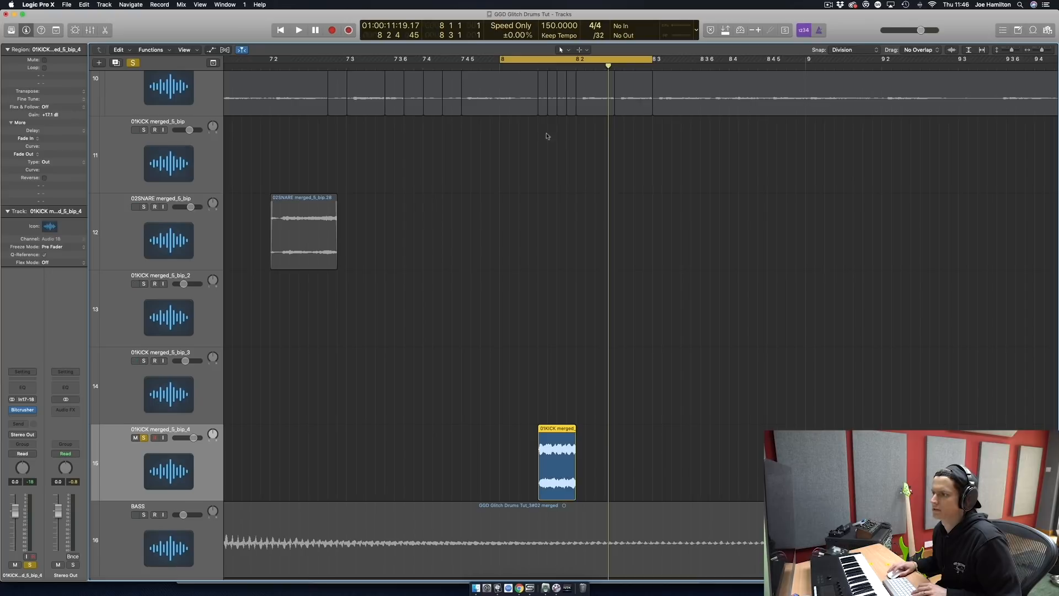
Unsolo the bitcrushed track and set its region gain to +10.9 dB.
key(s)
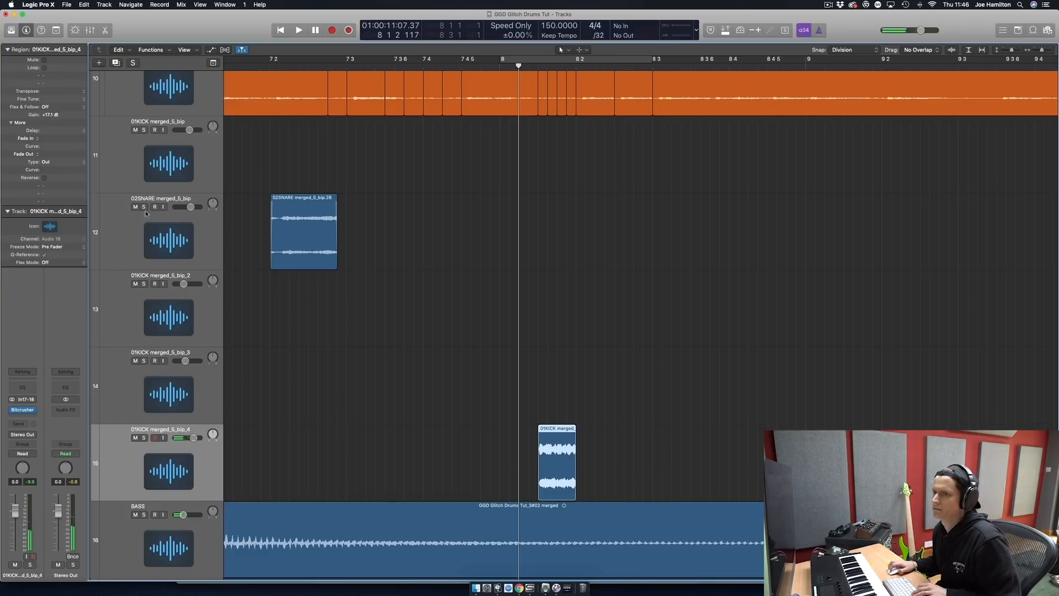
drag(51, 115, 50, 135)
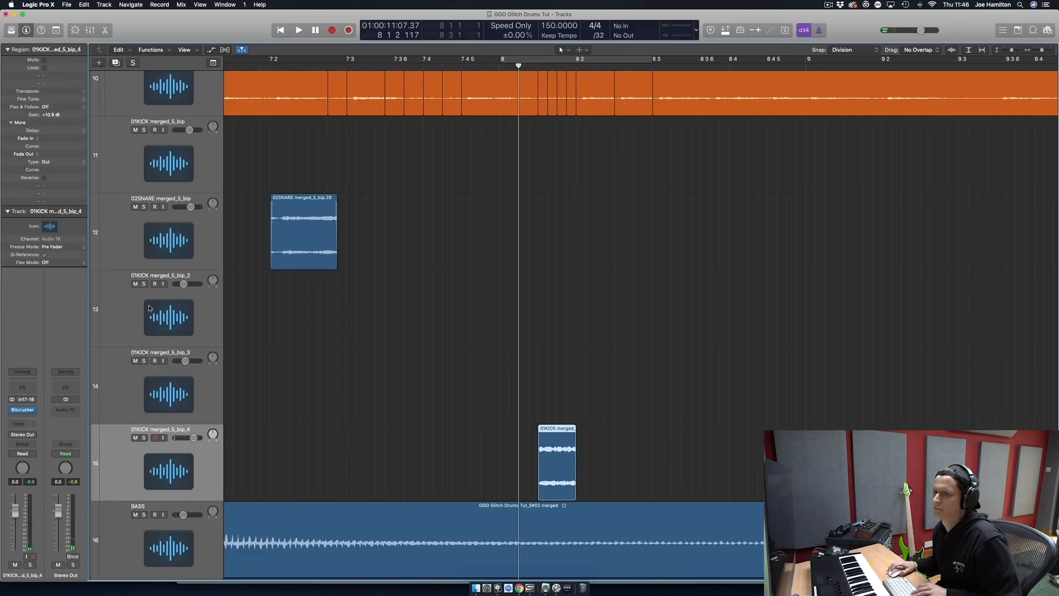
Add a Channel EQ to the bitcrushed track with a 24 dB/Oct low cut at 710 Hz and audition it in the mix.
click(13, 389)
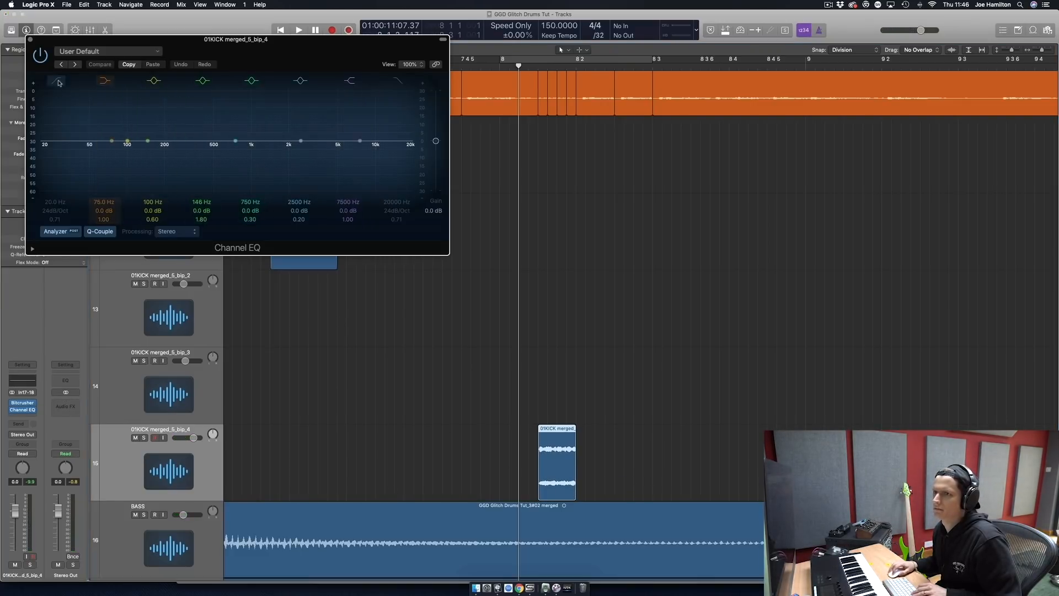
drag(46, 142, 232, 145)
key(space)
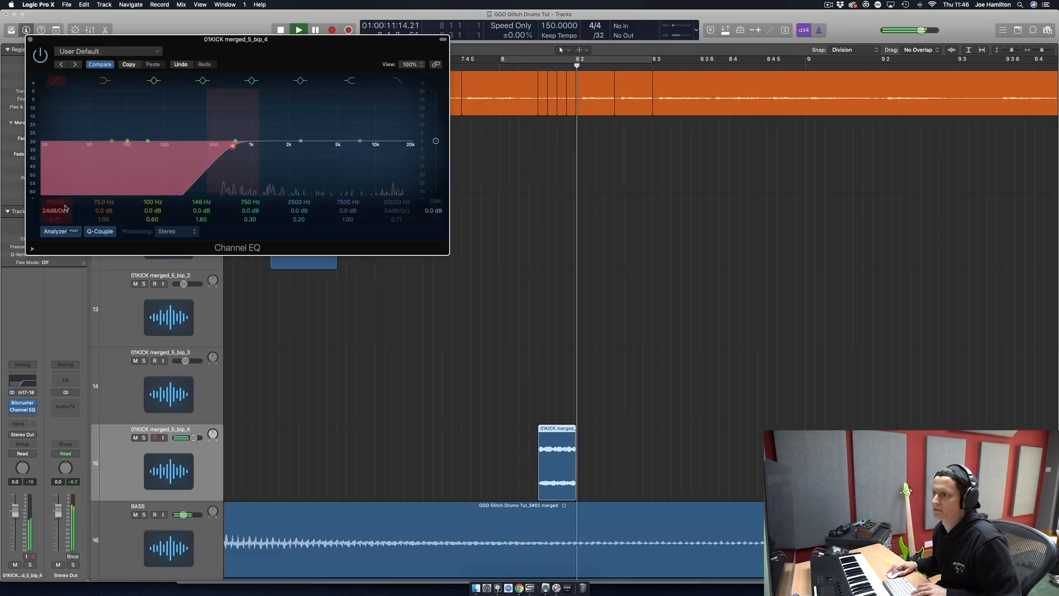
key(space)
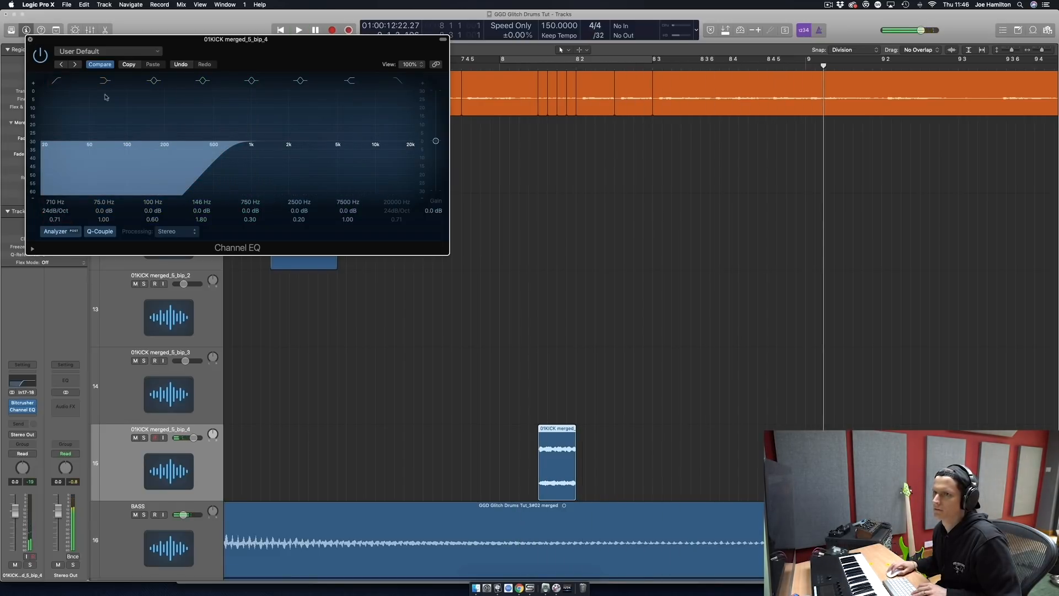
click(31, 39)
Set the grid division to /64 and split the bitcrushed region at every sixty-fourth from 8 1 10 to 8 1 16.
scroll(537, 303, right, 5)
scroll(547, 318, right, 5)
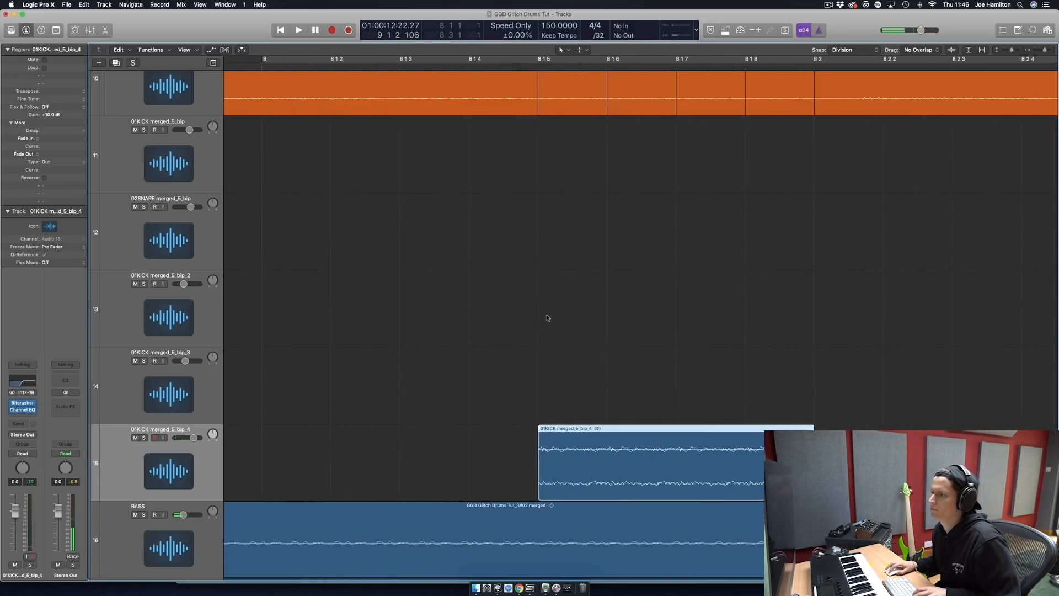
click(601, 36)
click(611, 52)
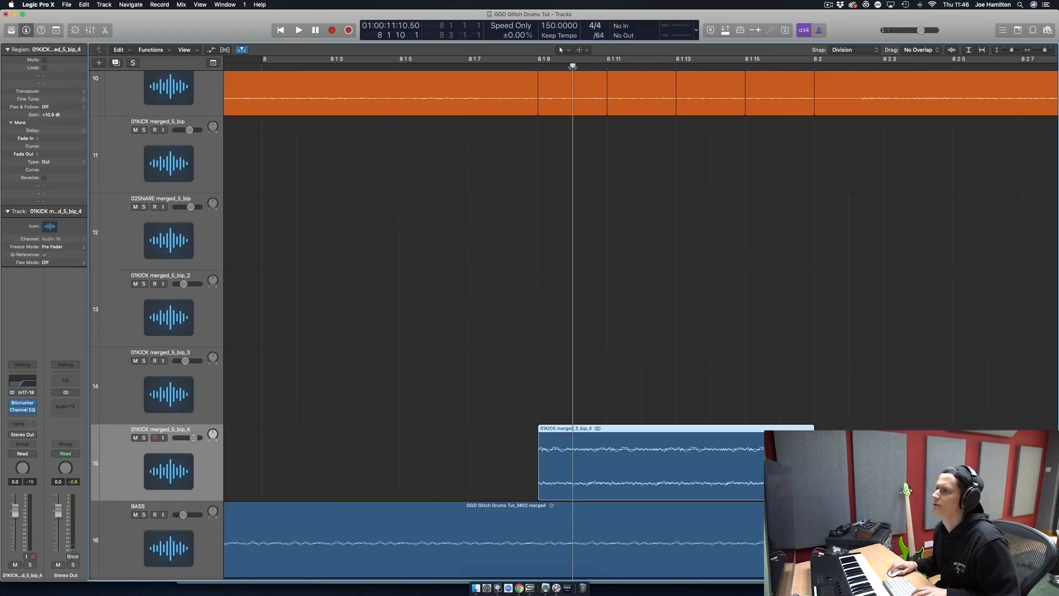
click(611, 69)
key(super+t)
click(645, 69)
key(super+t)
click(679, 68)
key(super+t)
click(712, 68)
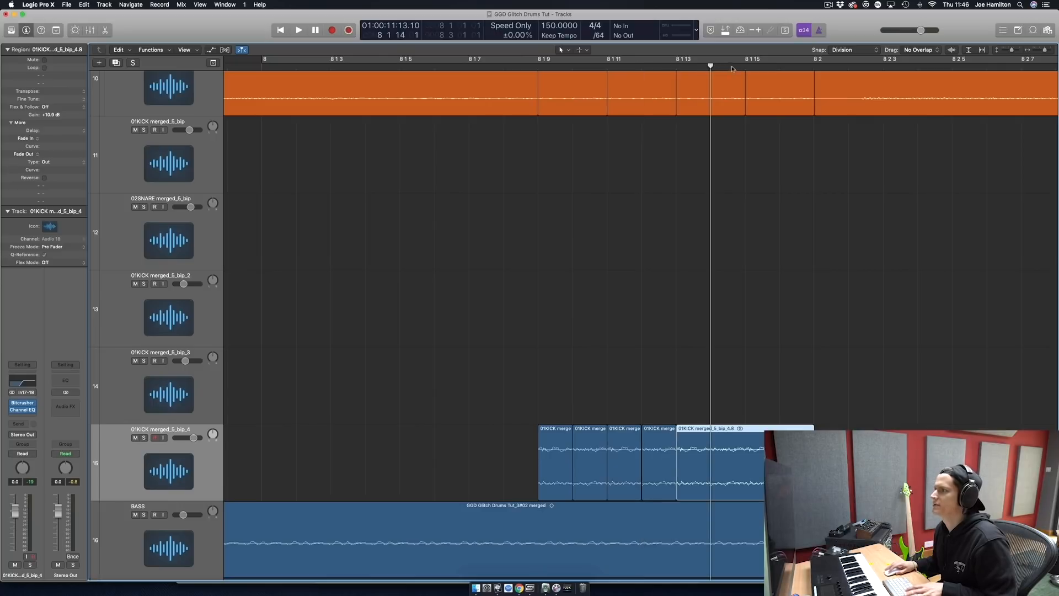
key(super+t)
click(747, 69)
key(super+t)
click(782, 67)
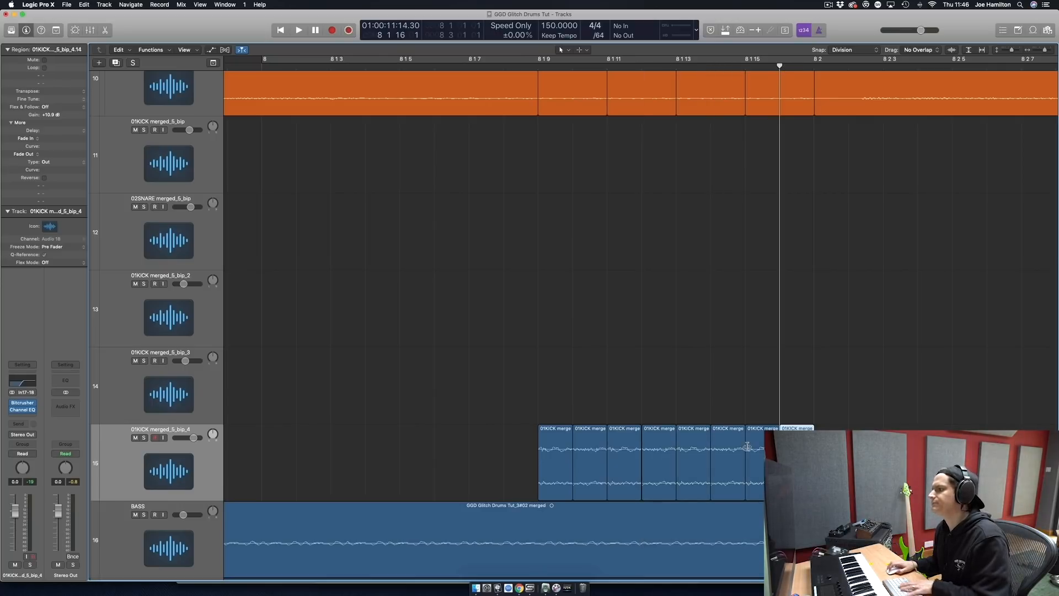
Delete every second slice of the bitcrushed region, leaving four separated sixty-fourth-note slices.
key(BackSpace)
click(660, 464)
key(BackSpace)
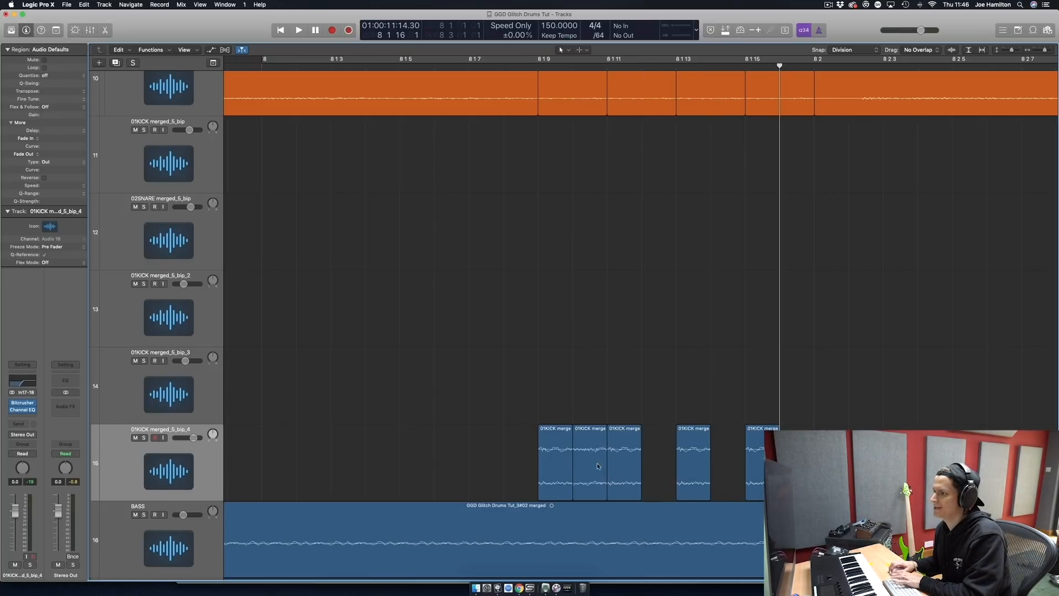
click(590, 463)
key(BackSpace)
Audition the stuttered bitcrushed slices in the full mix from bar 8.
ctrl+alt+click(684, 284)
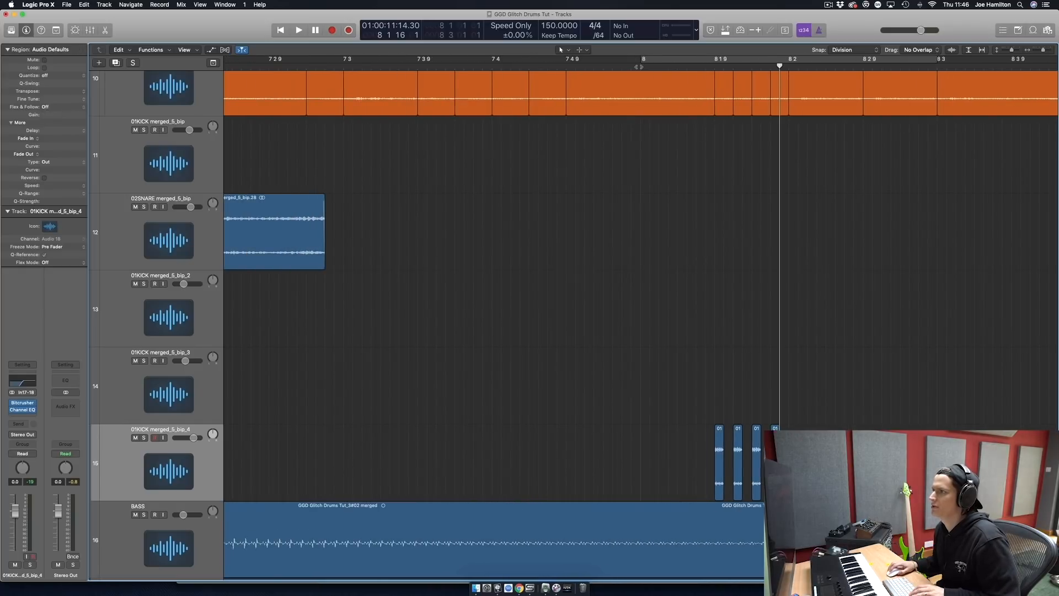
click(640, 65)
key(space)
key(super+Left)
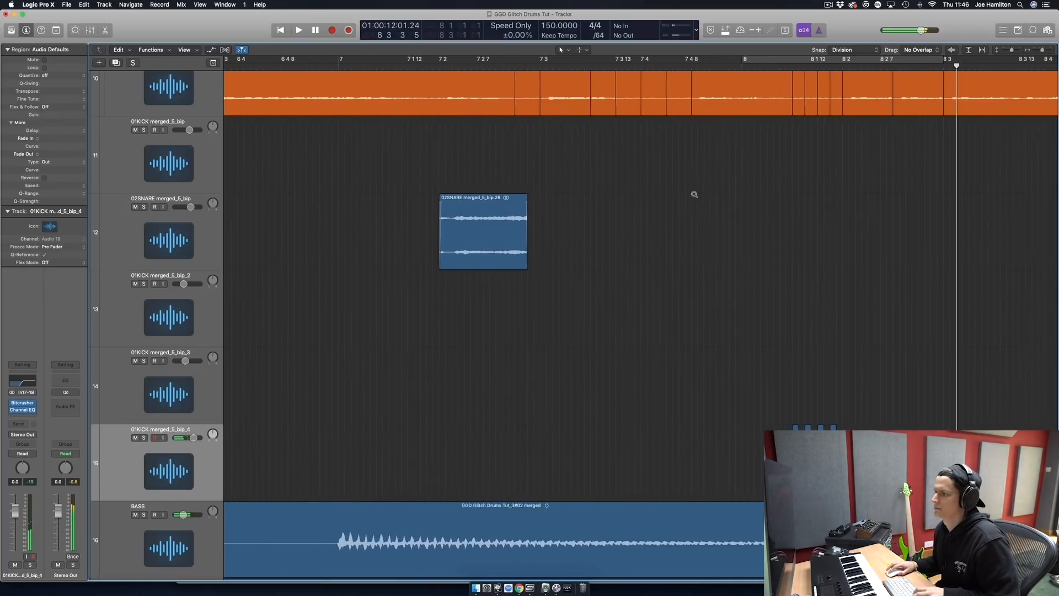
Pan the bitcrushed track to -64 and audition it in the mix.
key(super+Up)
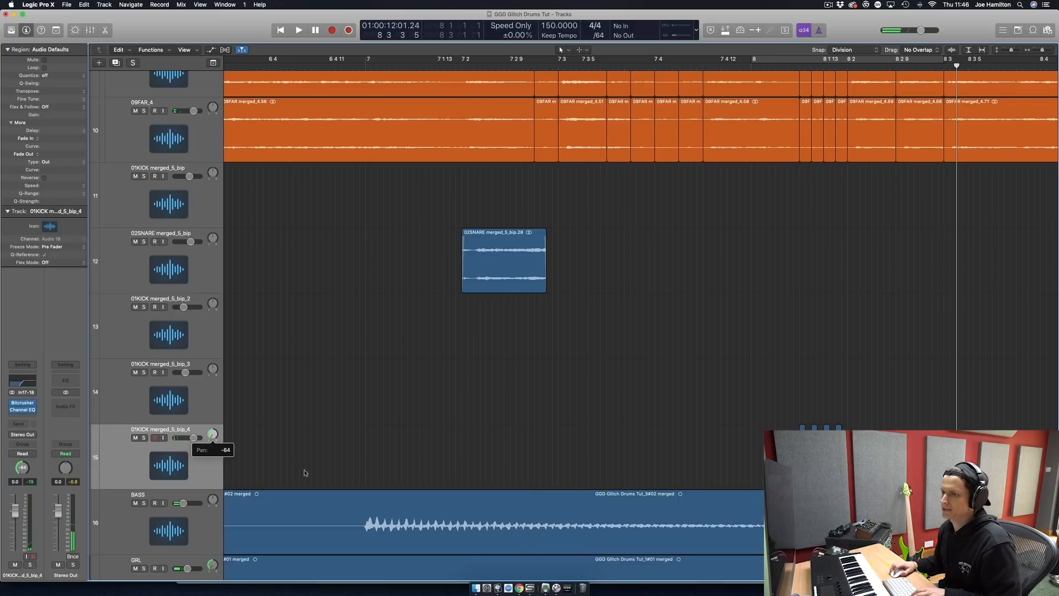
key(super+Left)
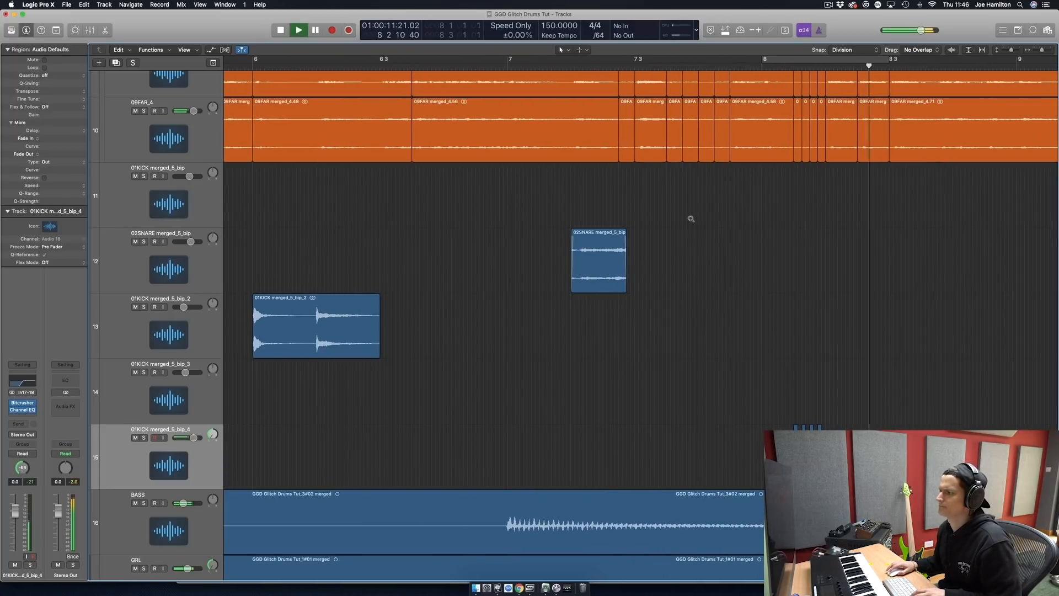
Play the full arrangement from the beginning to review all the glitch effects.
key(super+Up)
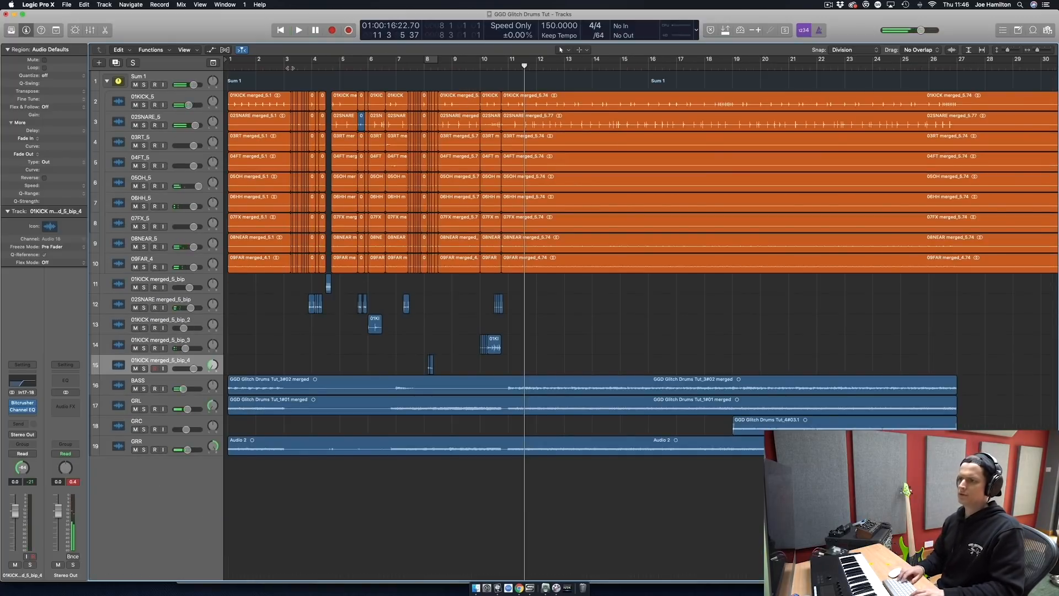
key(Return)
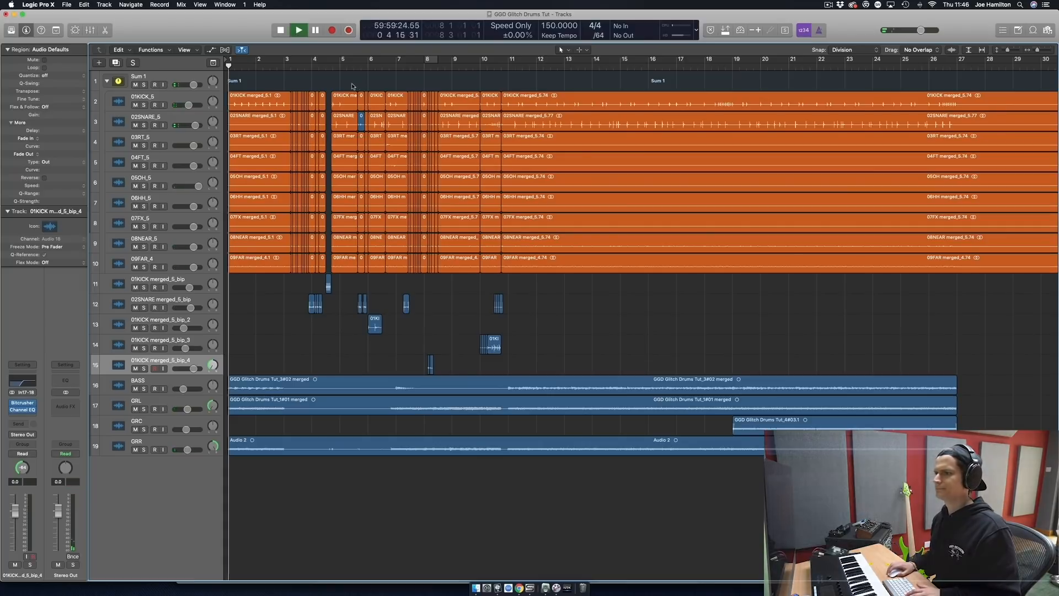
key(space)
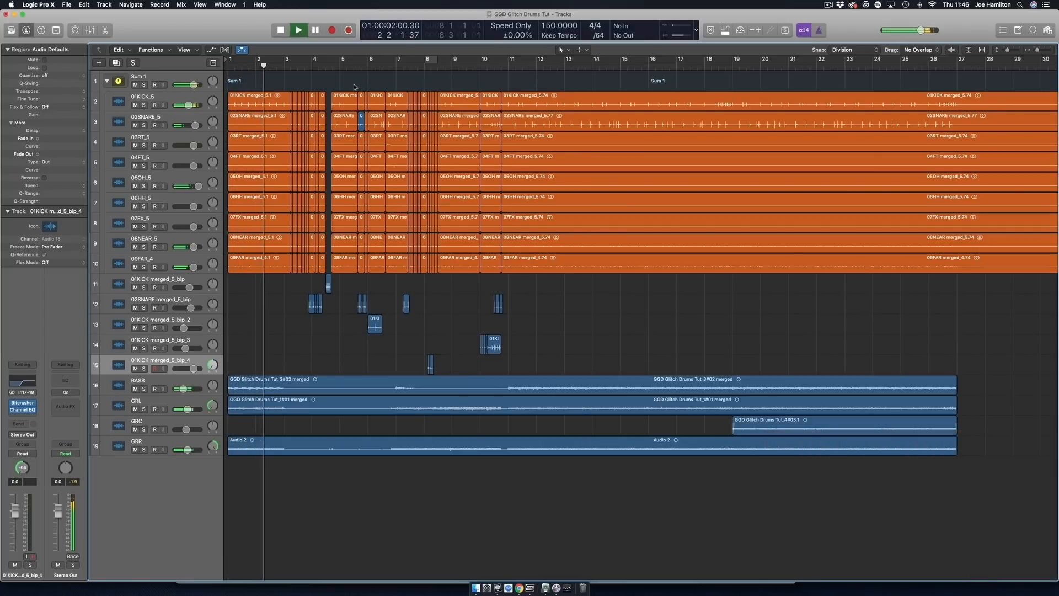